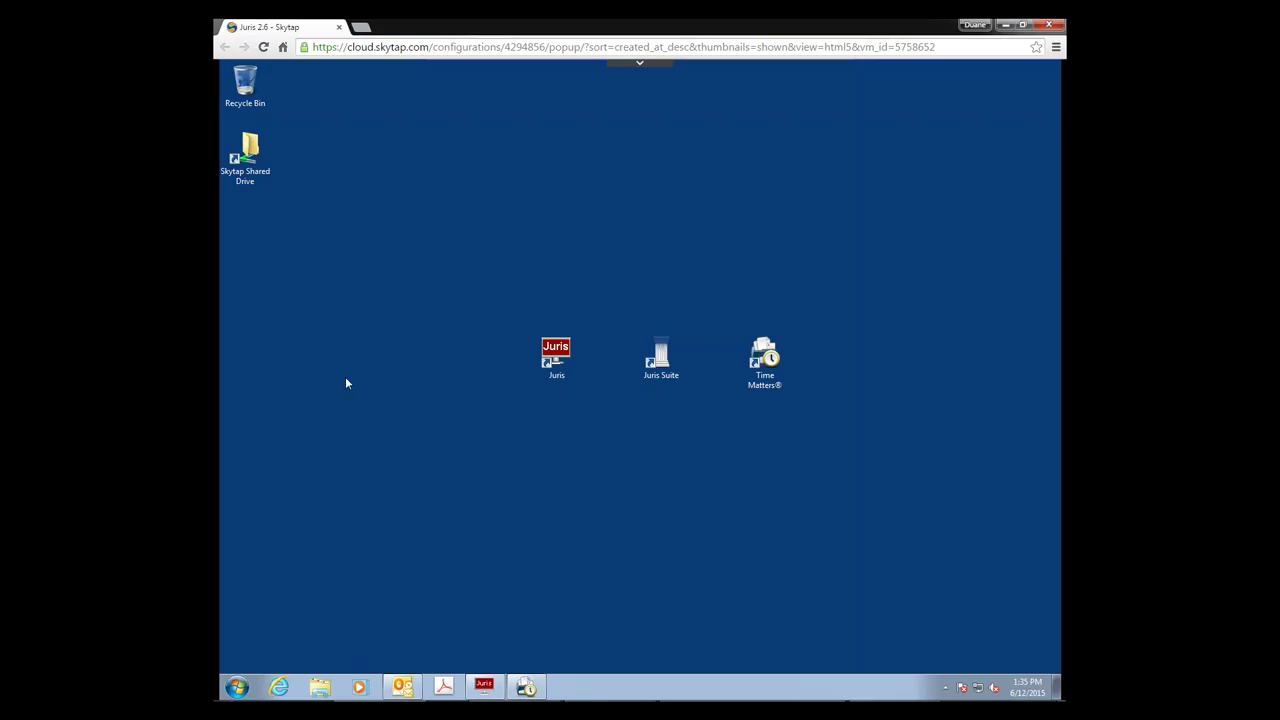
# Step: Switch Juris to MAINTENANCE mode from Change Mode, accepting the other-users-logged-in warning
pyautogui.click(483, 687)
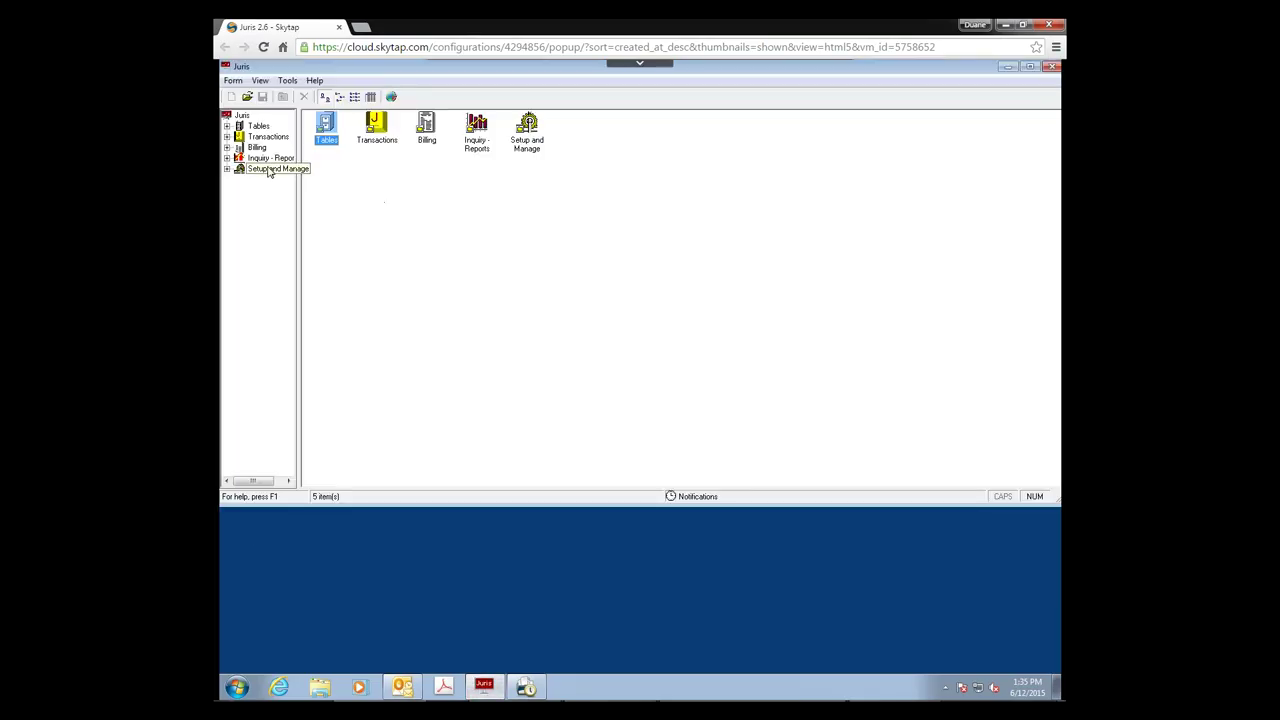
pyautogui.click(268, 170)
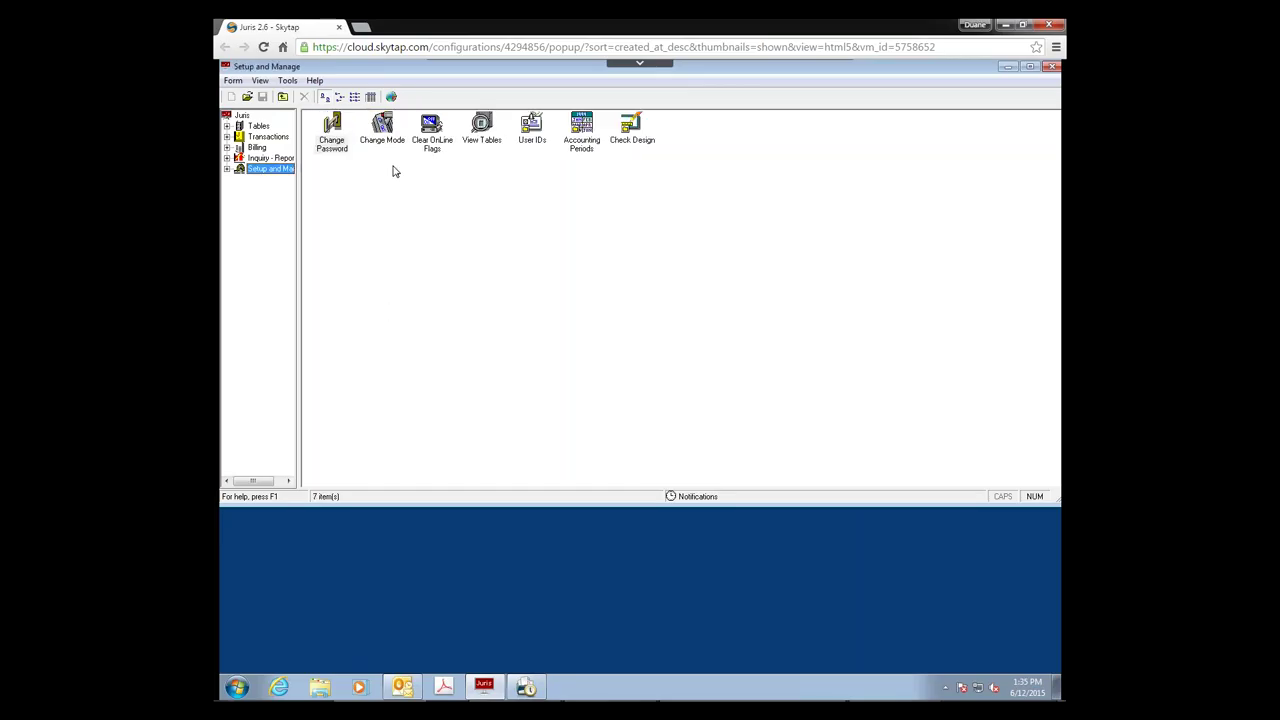
pyautogui.click(383, 140)
pyautogui.doubleClick(386, 142)
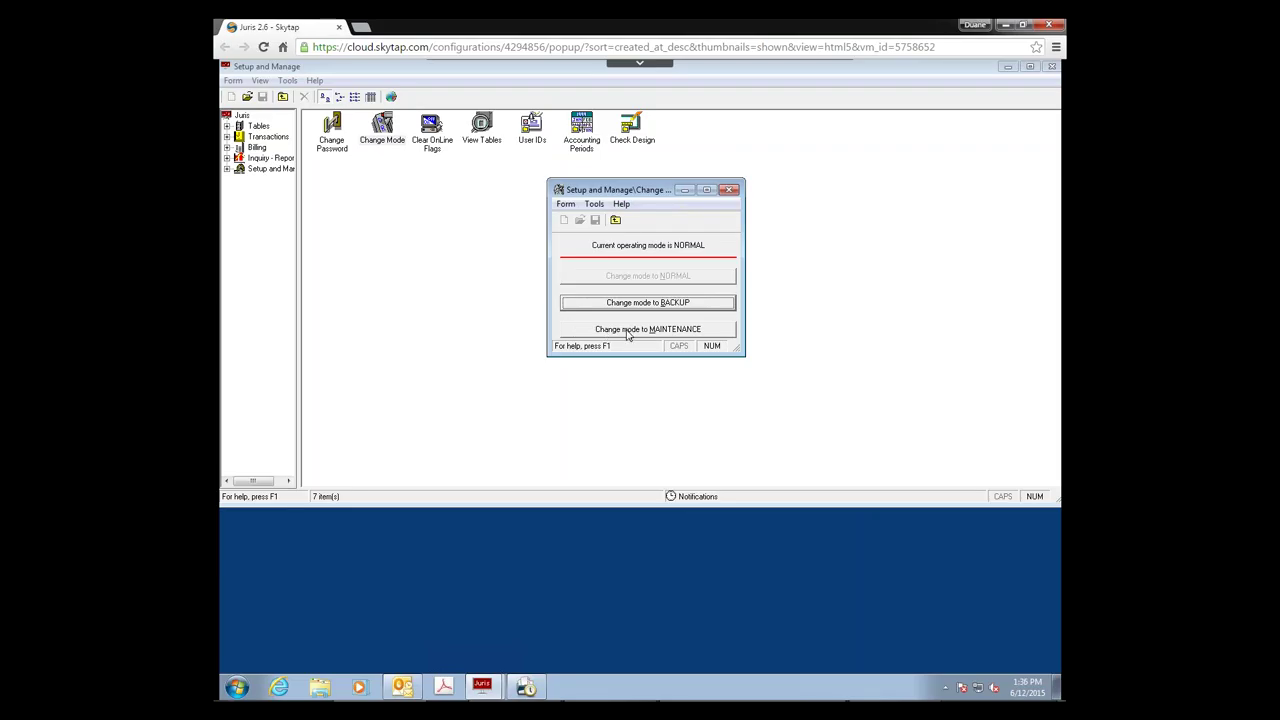
pyautogui.click(627, 331)
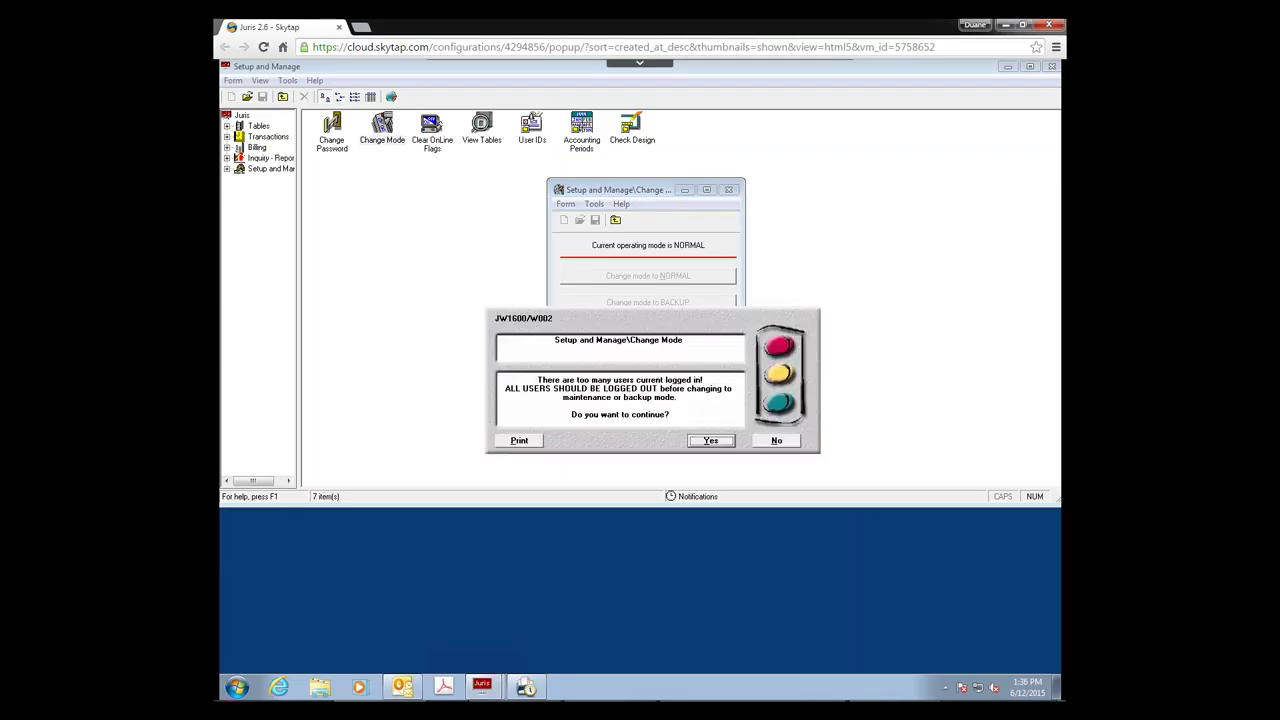
pyautogui.click(711, 441)
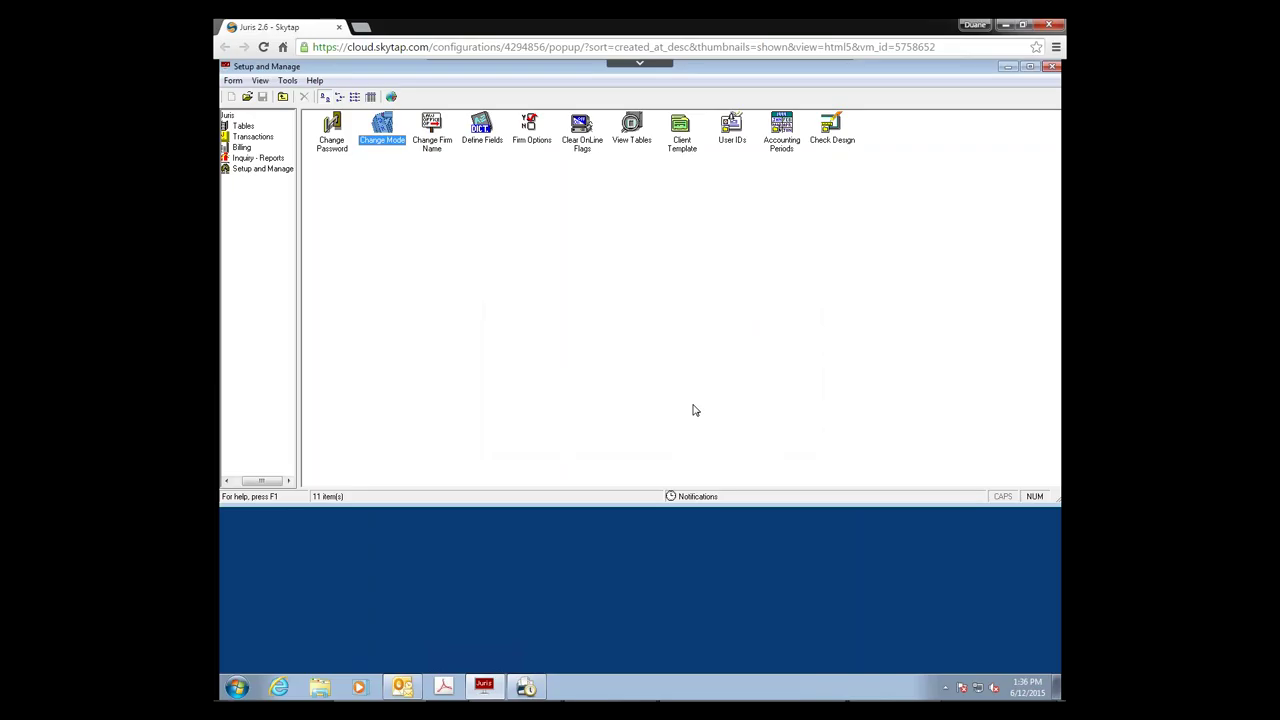
# Step: Open the Clients table under Tables and start a new client record
pyautogui.click(680, 150)
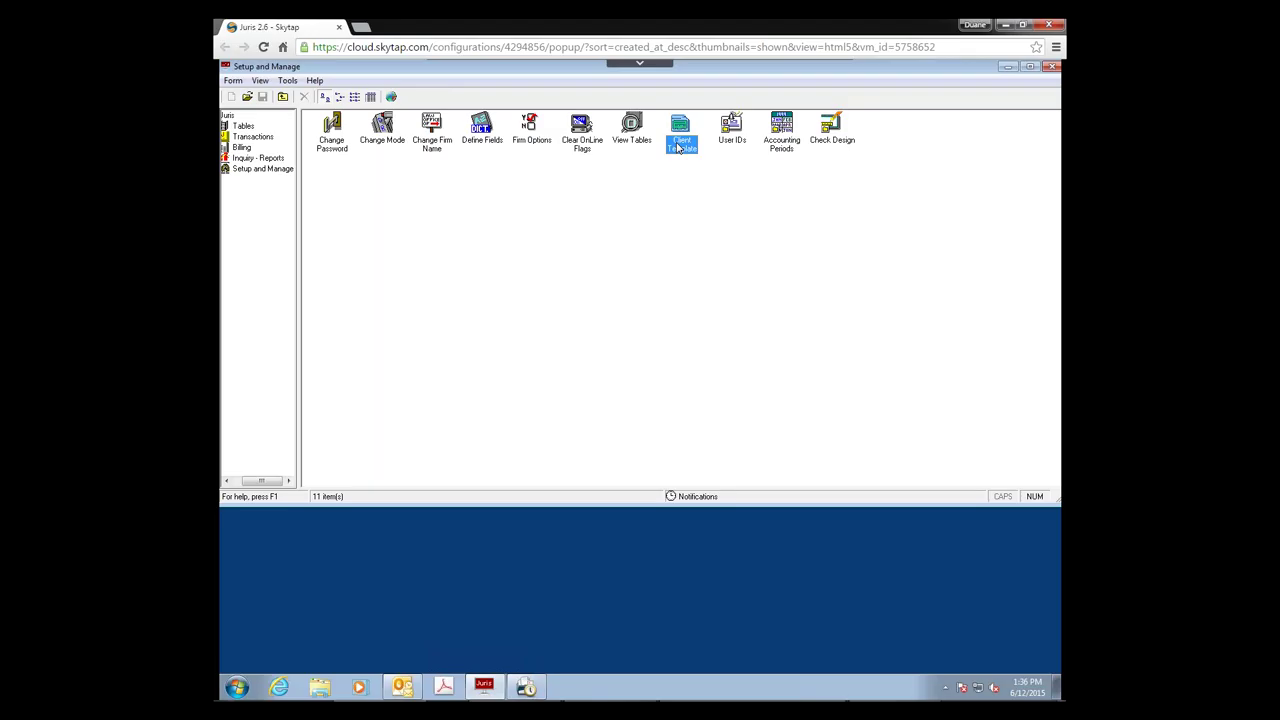
pyautogui.click(243, 125)
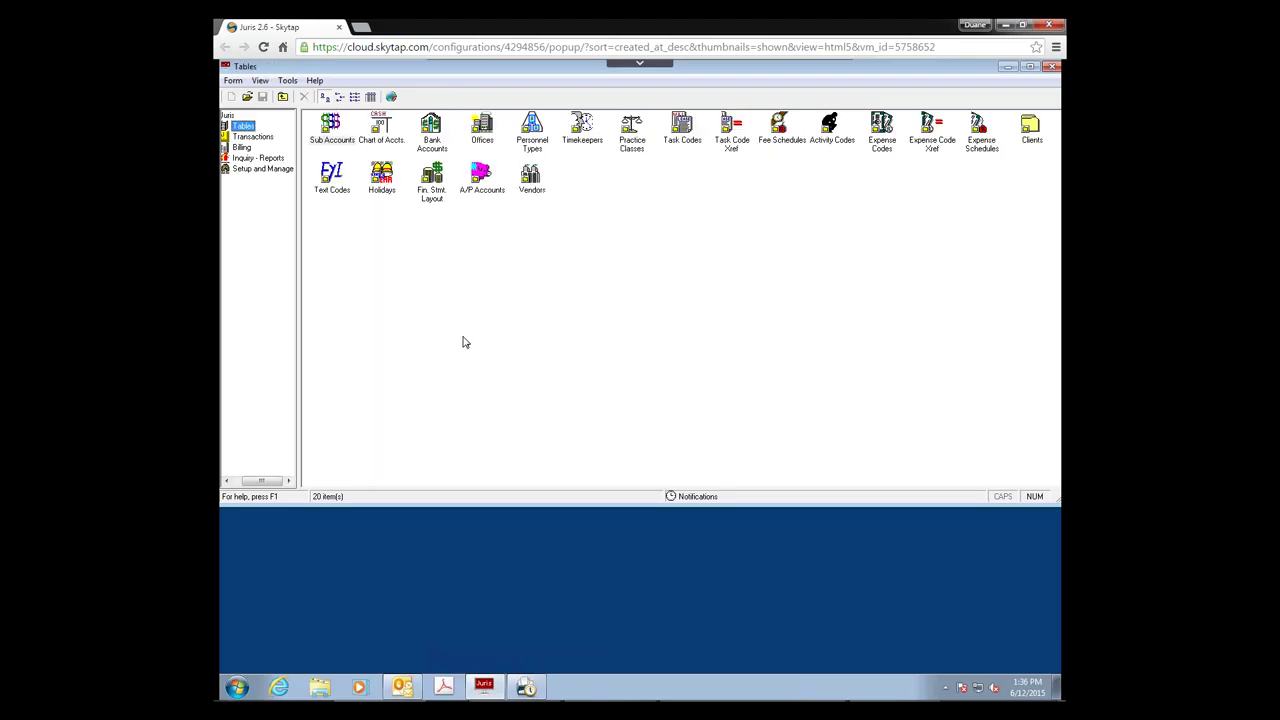
pyautogui.click(1030, 146)
pyautogui.doubleClick(1030, 146)
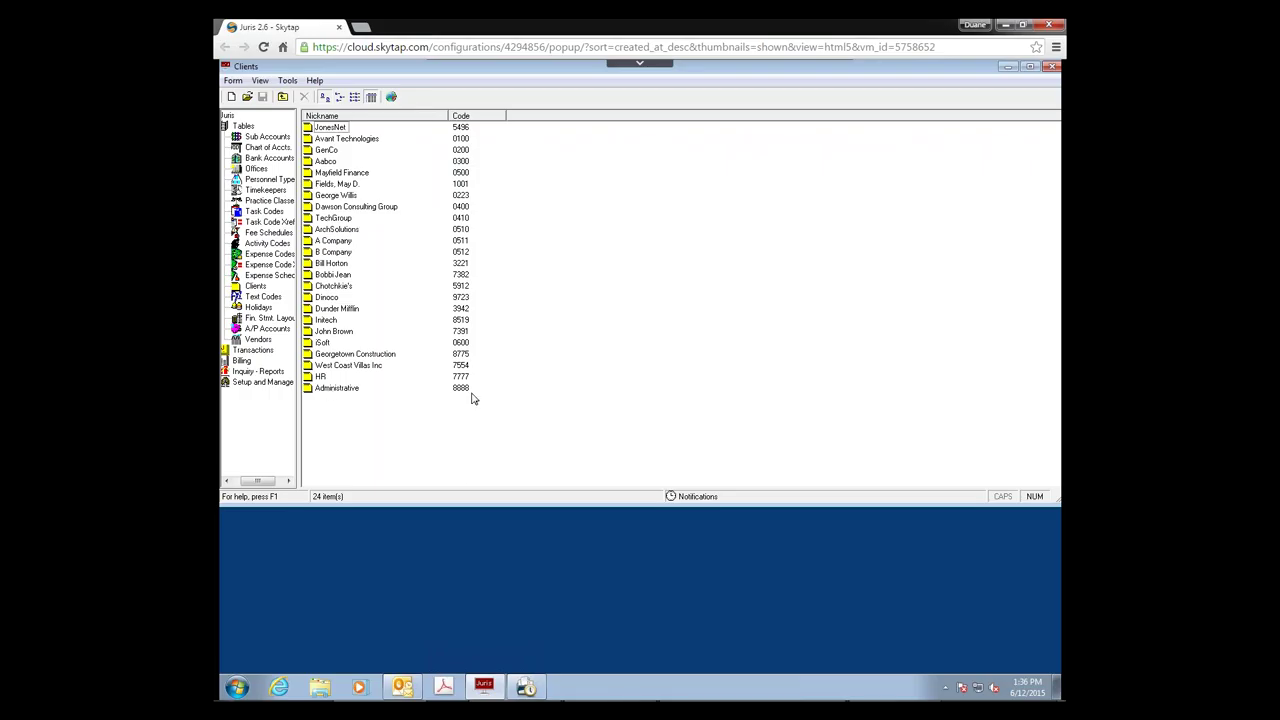
pyautogui.click(233, 97)
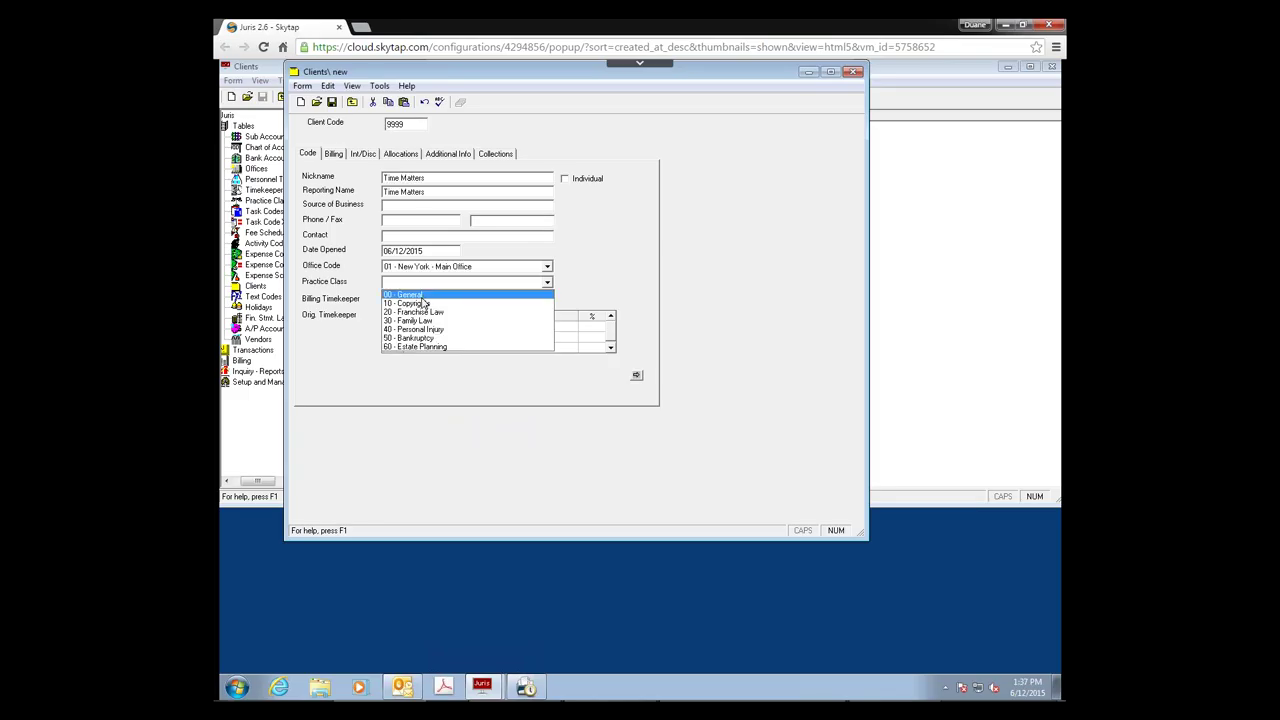
# Step: Set practice class 00 - General, billing timekeeper MAH, and MAH as 100% originating timekeeper
pyautogui.click(410, 300)
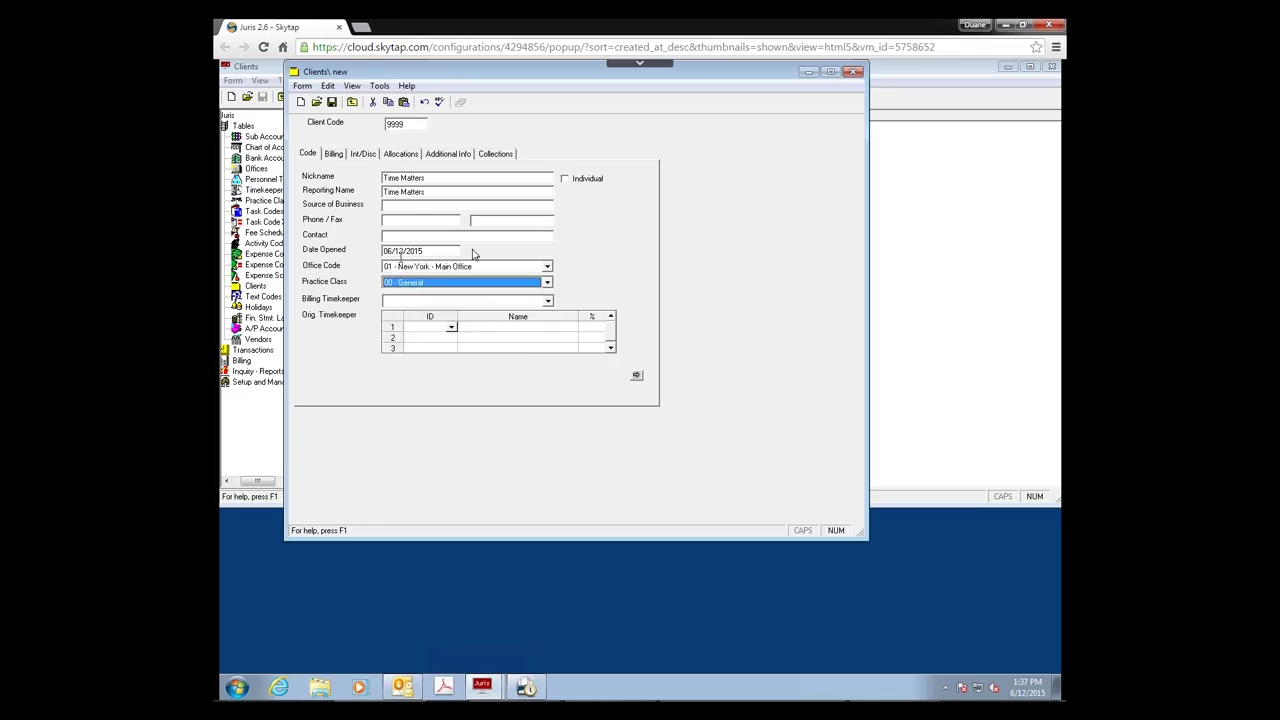
pyautogui.click(547, 300)
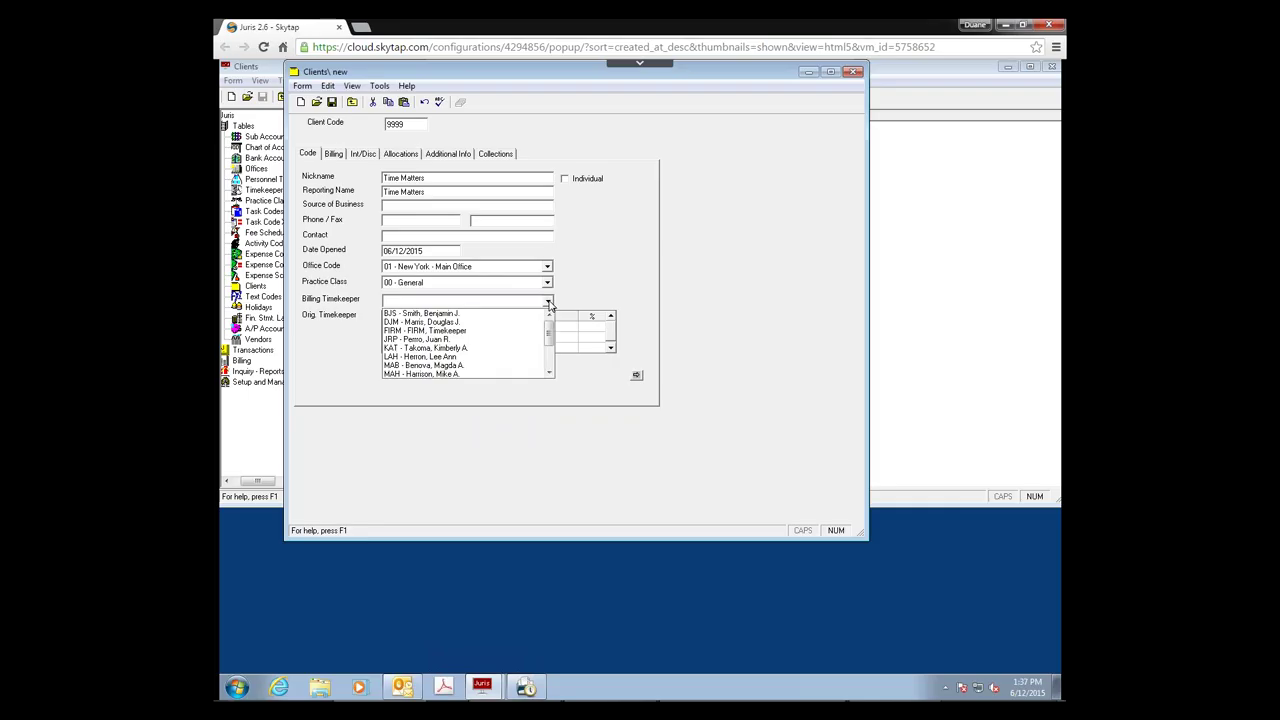
pyautogui.click(437, 374)
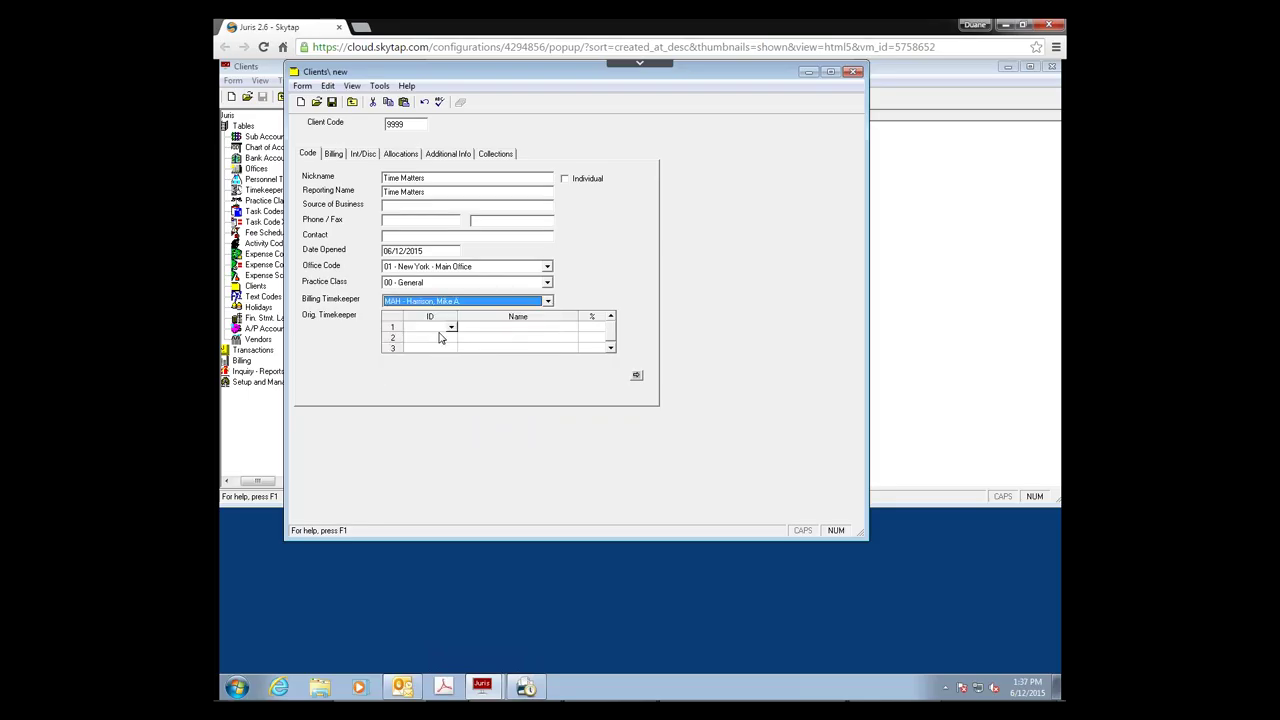
pyautogui.click(450, 327)
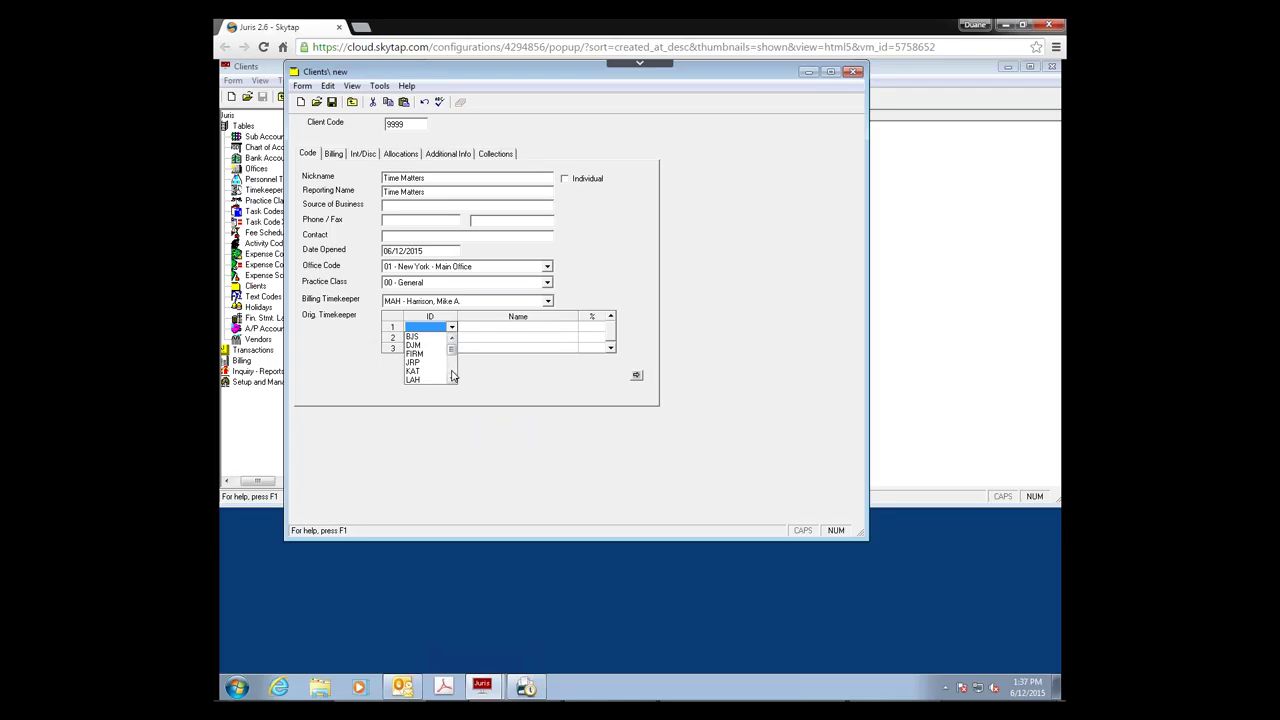
pyautogui.click(452, 362)
pyautogui.click(424, 354)
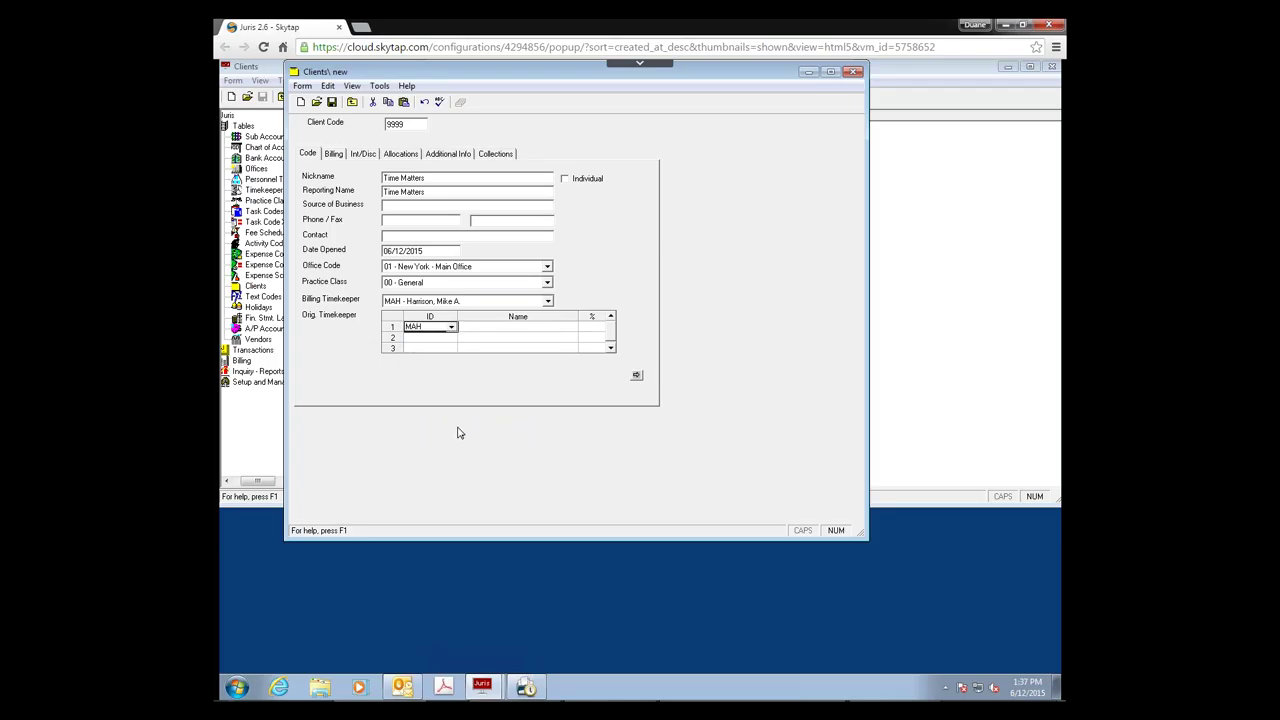
pyautogui.press('Tab')
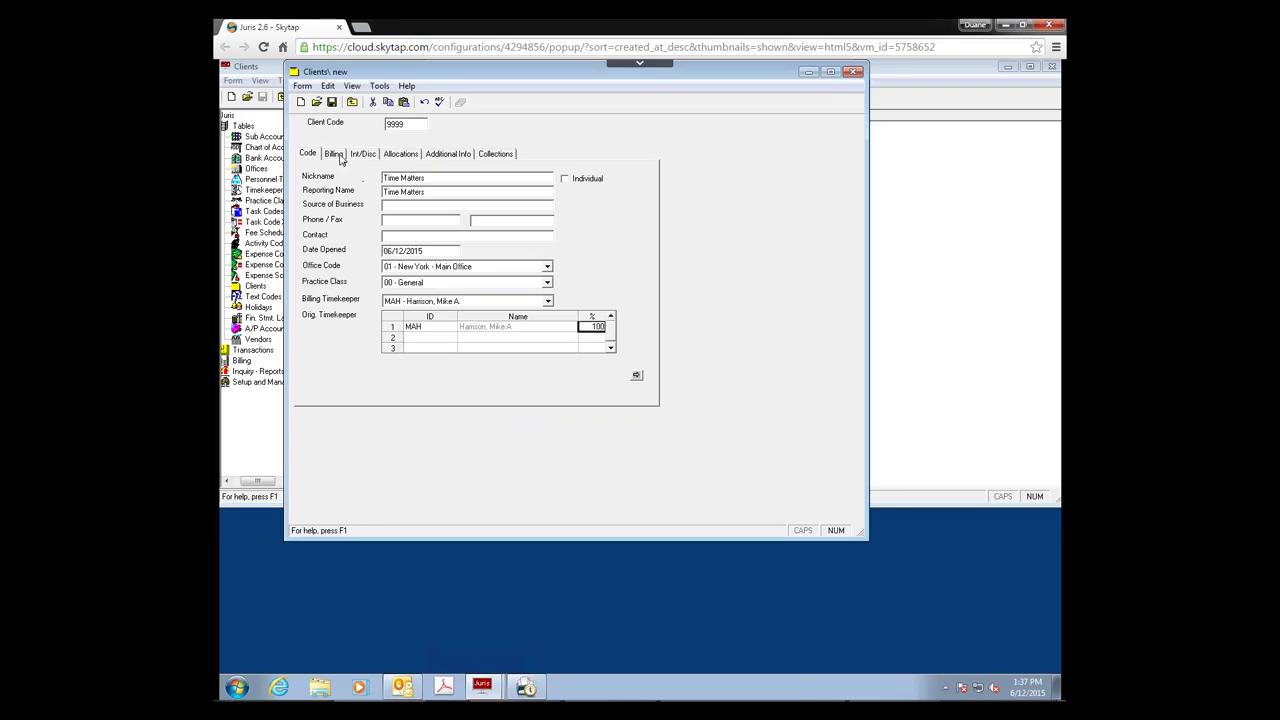
pyautogui.click(338, 156)
# Step: Choose the STDR fee schedule and T100 for both the bill and prebill layouts
pyautogui.click(521, 173)
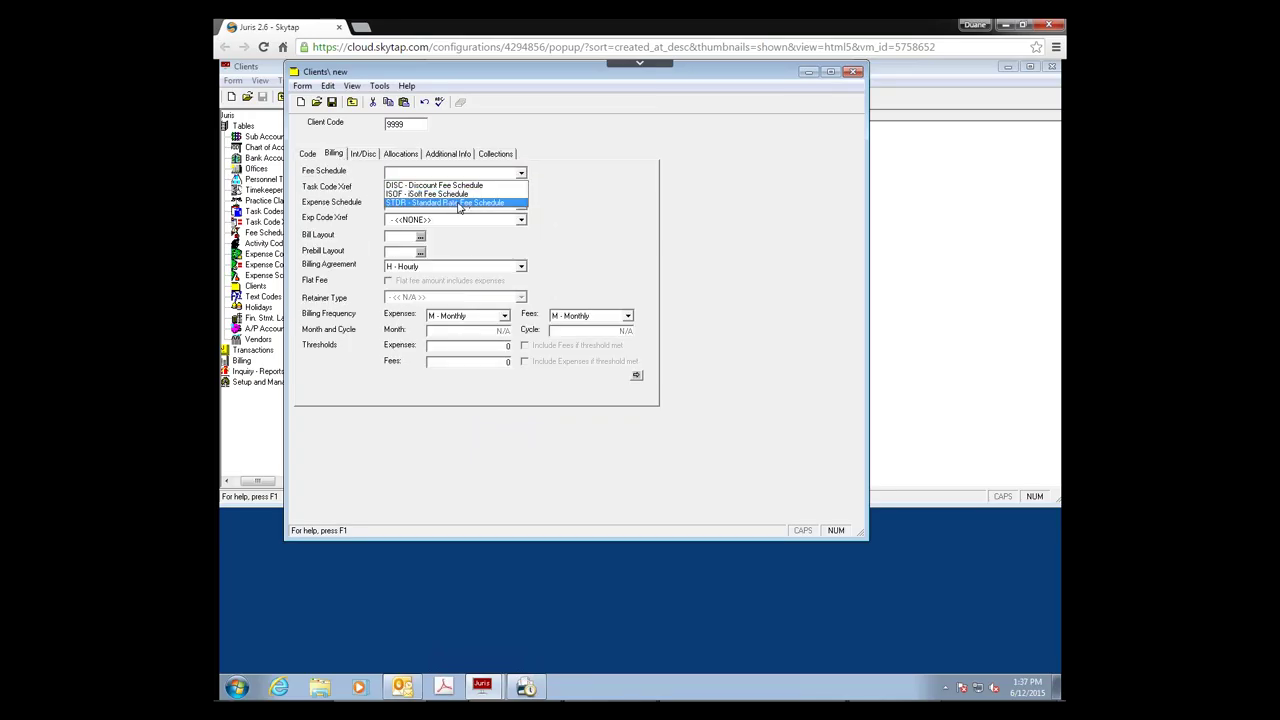
pyautogui.click(459, 203)
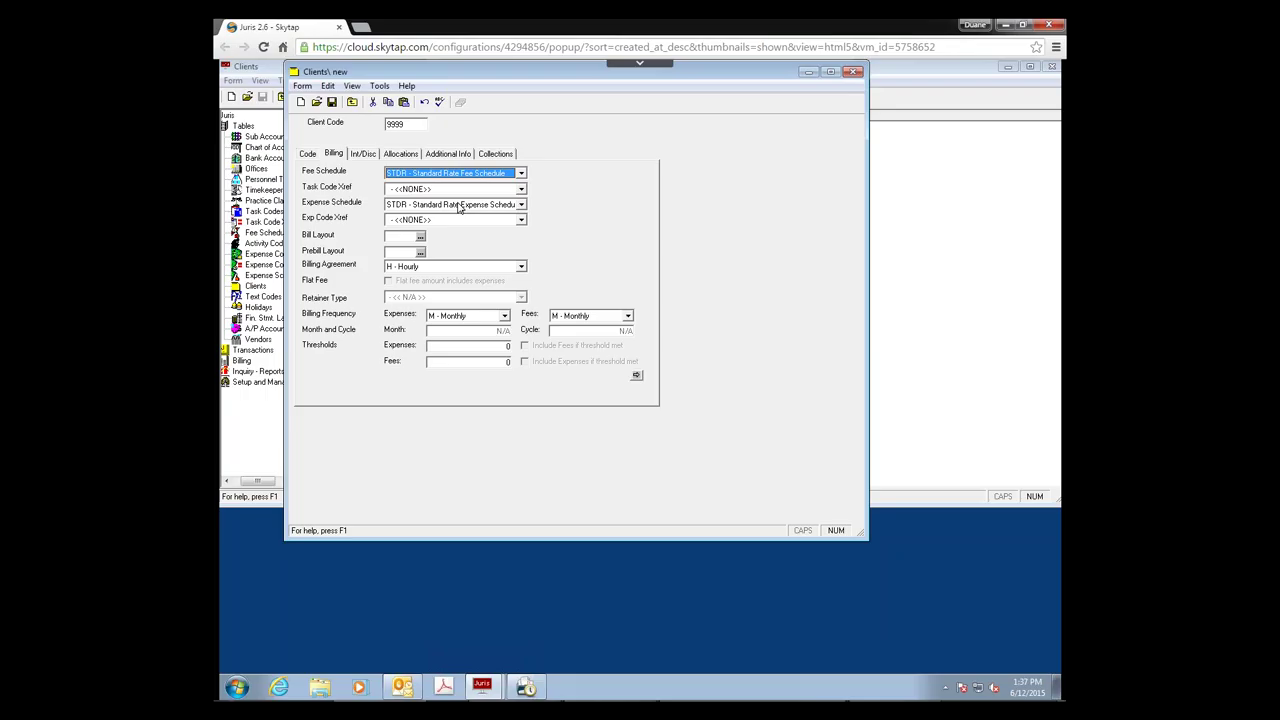
pyautogui.click(420, 237)
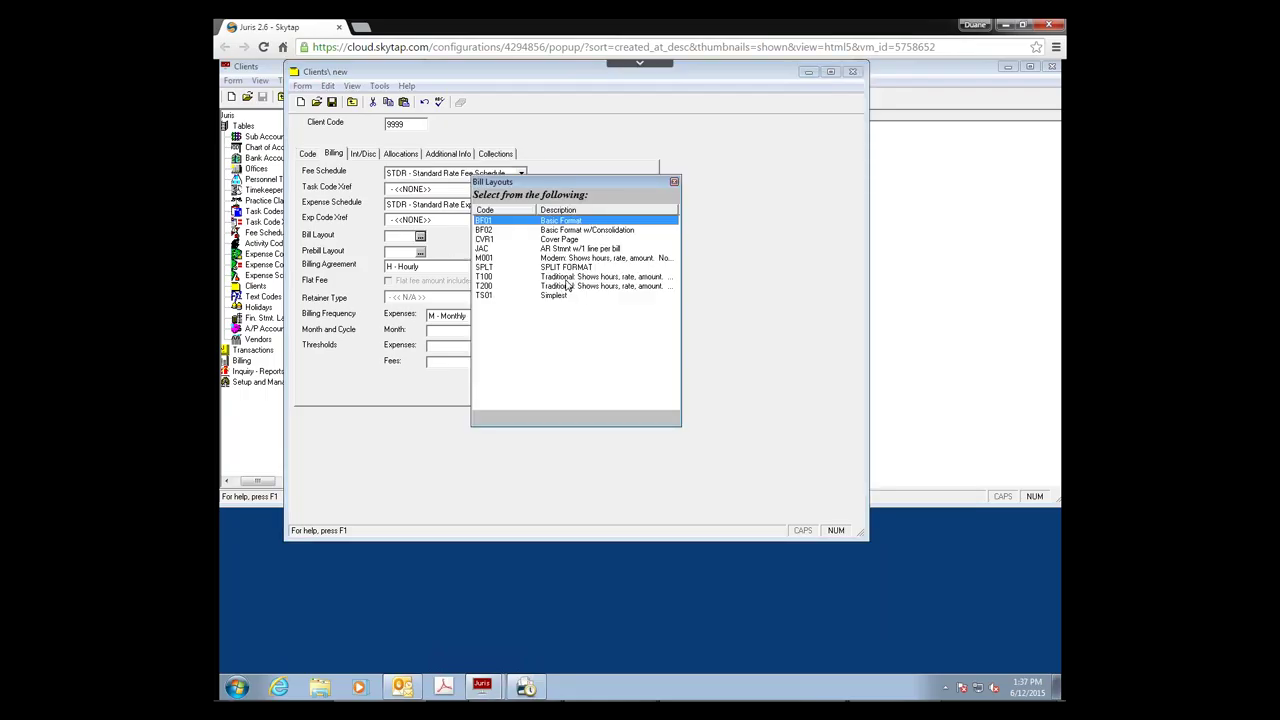
pyautogui.doubleClick(565, 278)
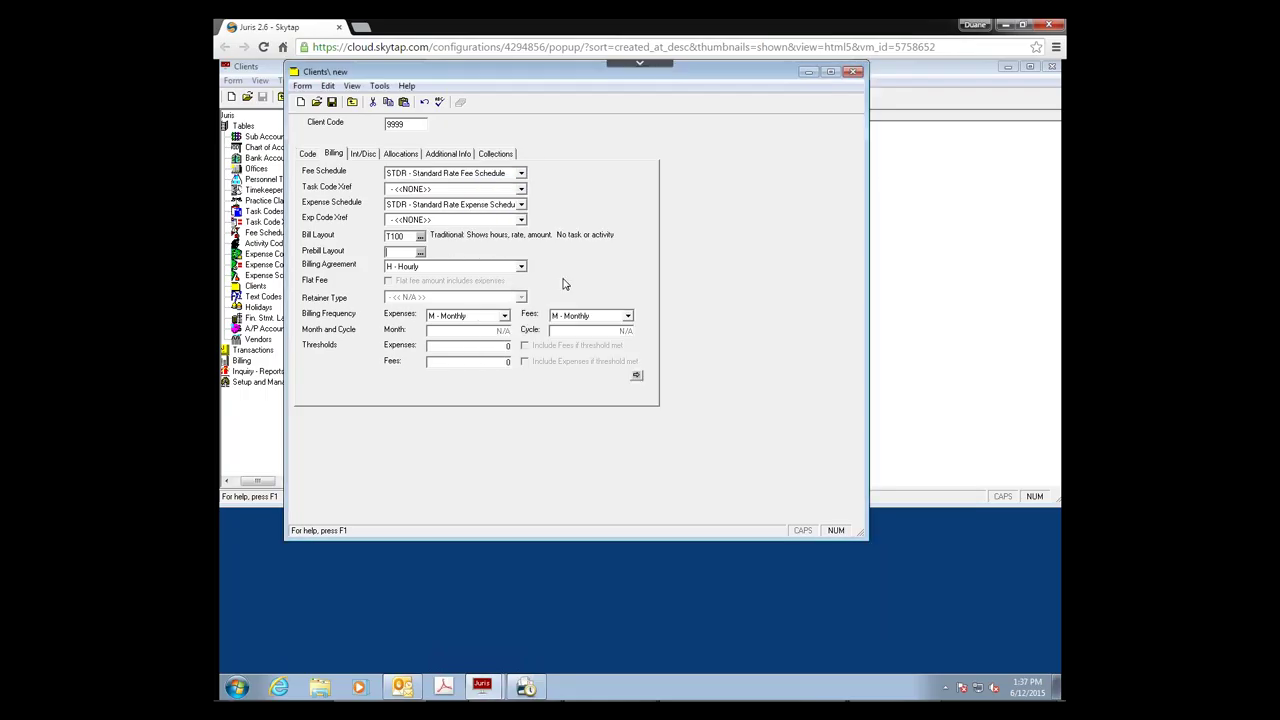
pyautogui.click(420, 252)
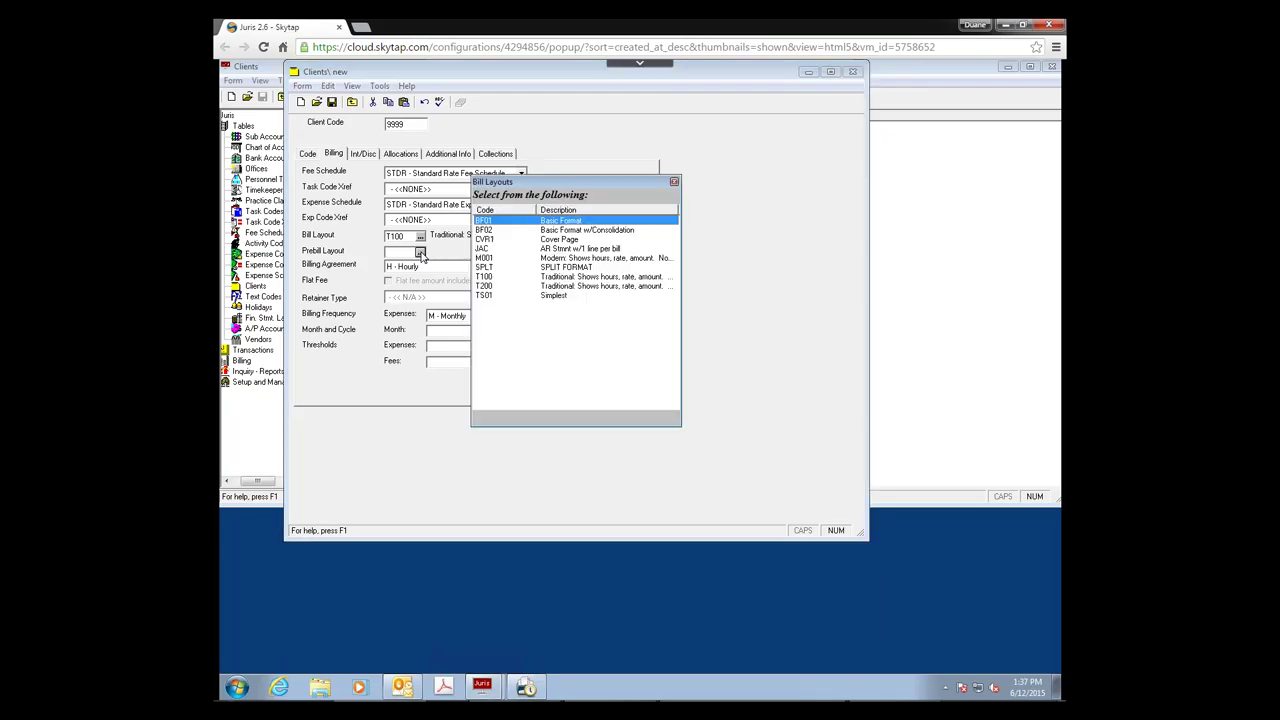
pyautogui.doubleClick(568, 278)
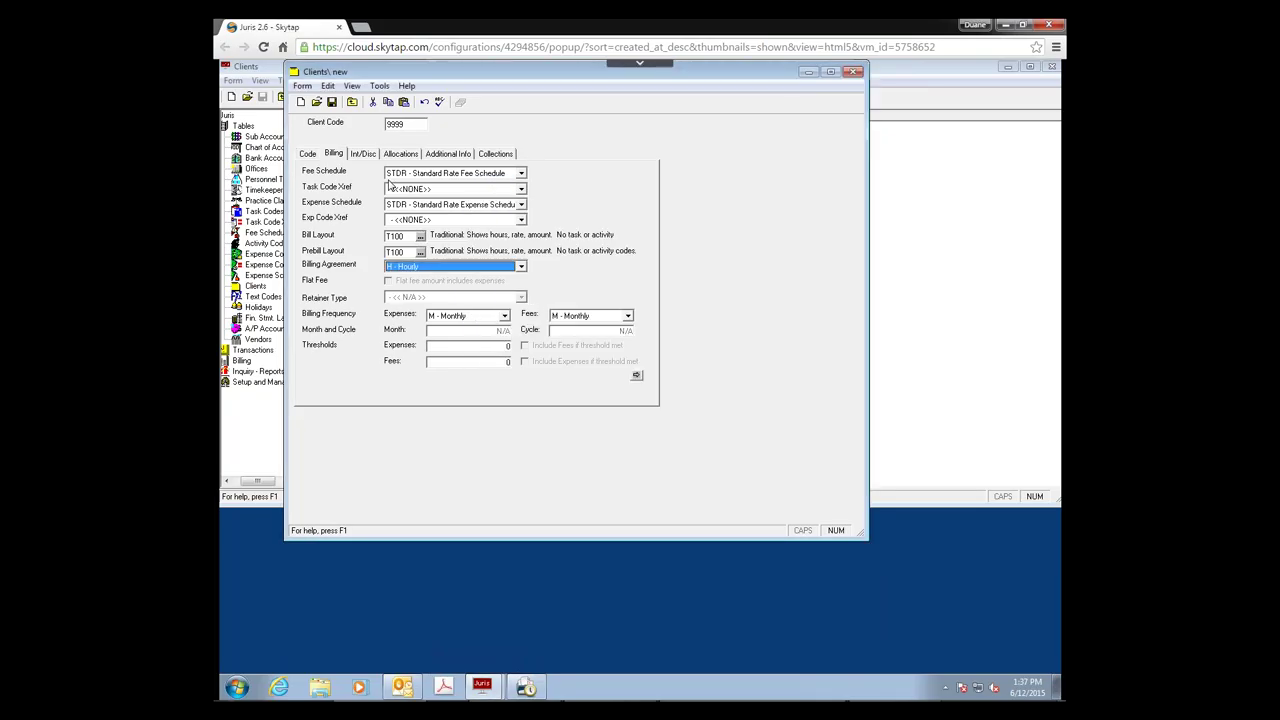
# Step: Review the interest, allocation, additional info and collections tabs, then save client 9999
pyautogui.click(360, 156)
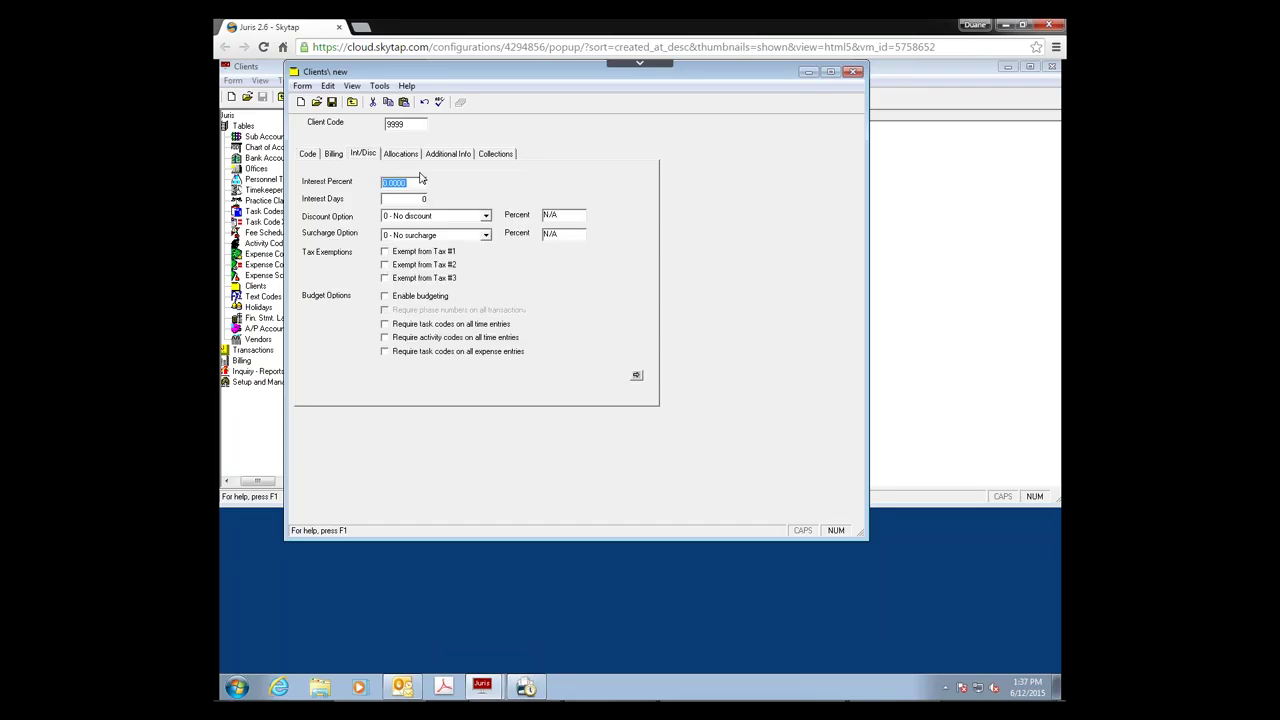
pyautogui.click(405, 157)
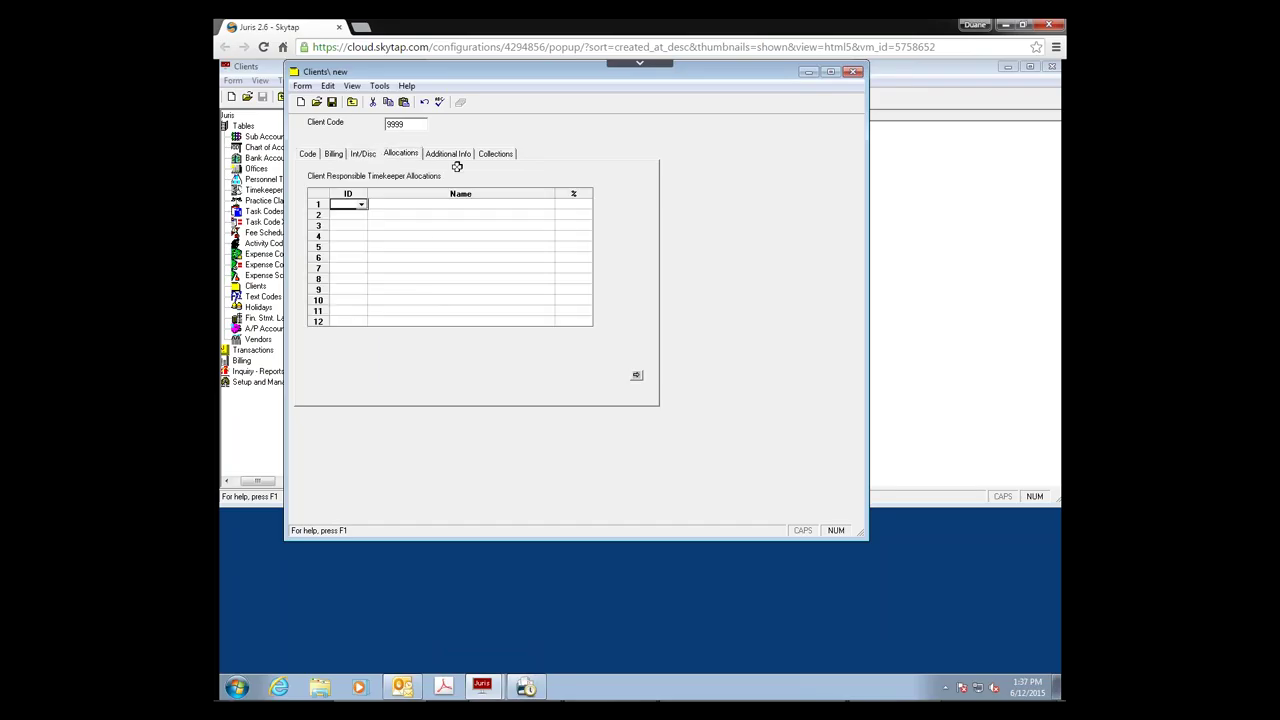
pyautogui.click(451, 159)
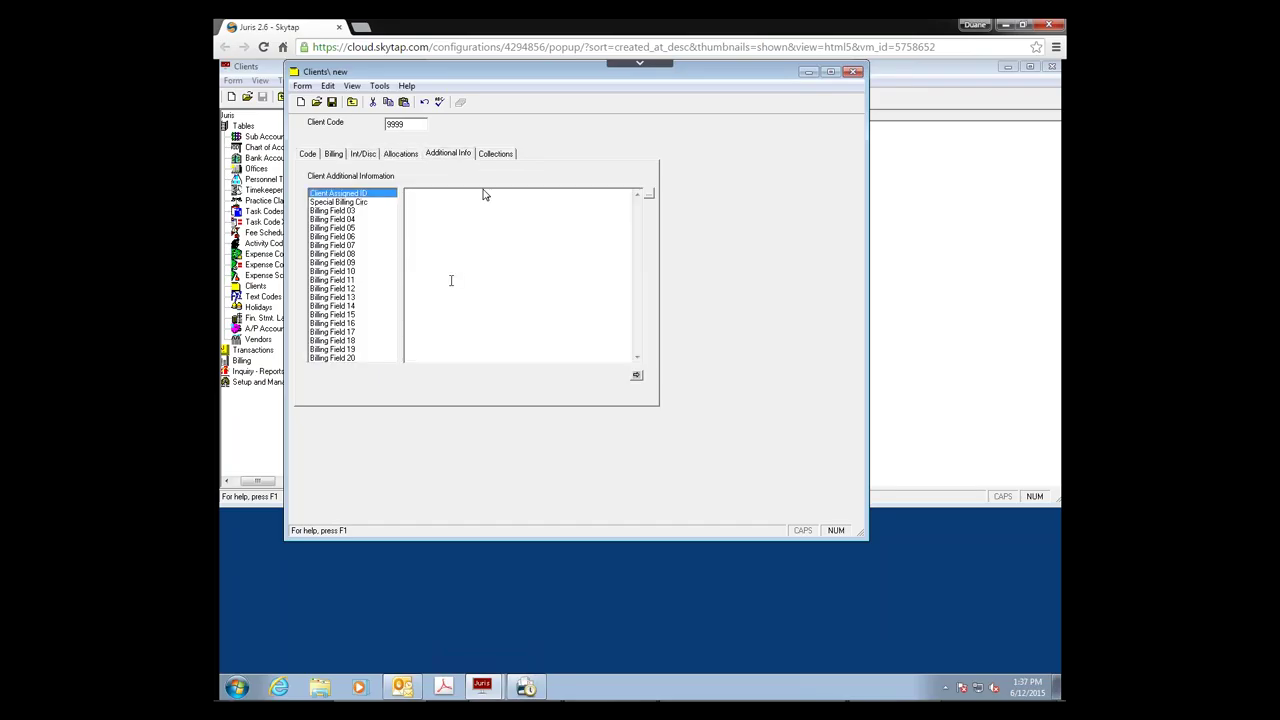
pyautogui.click(498, 156)
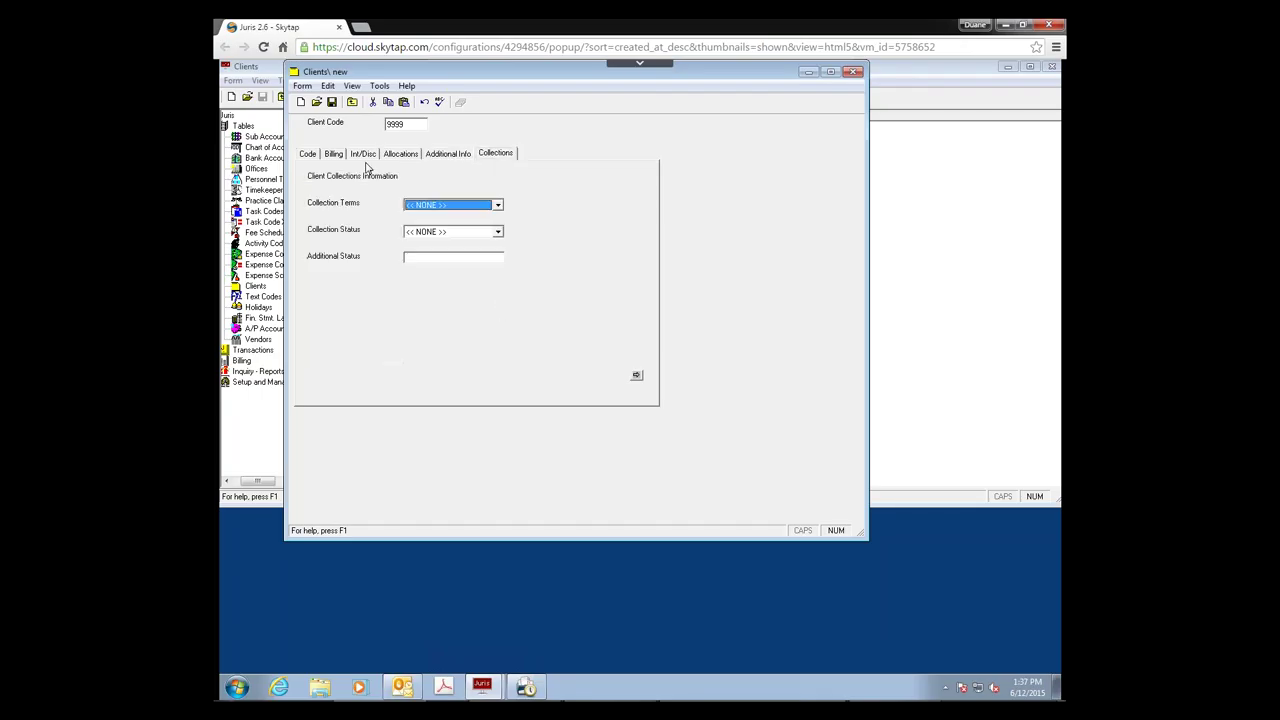
pyautogui.click(333, 103)
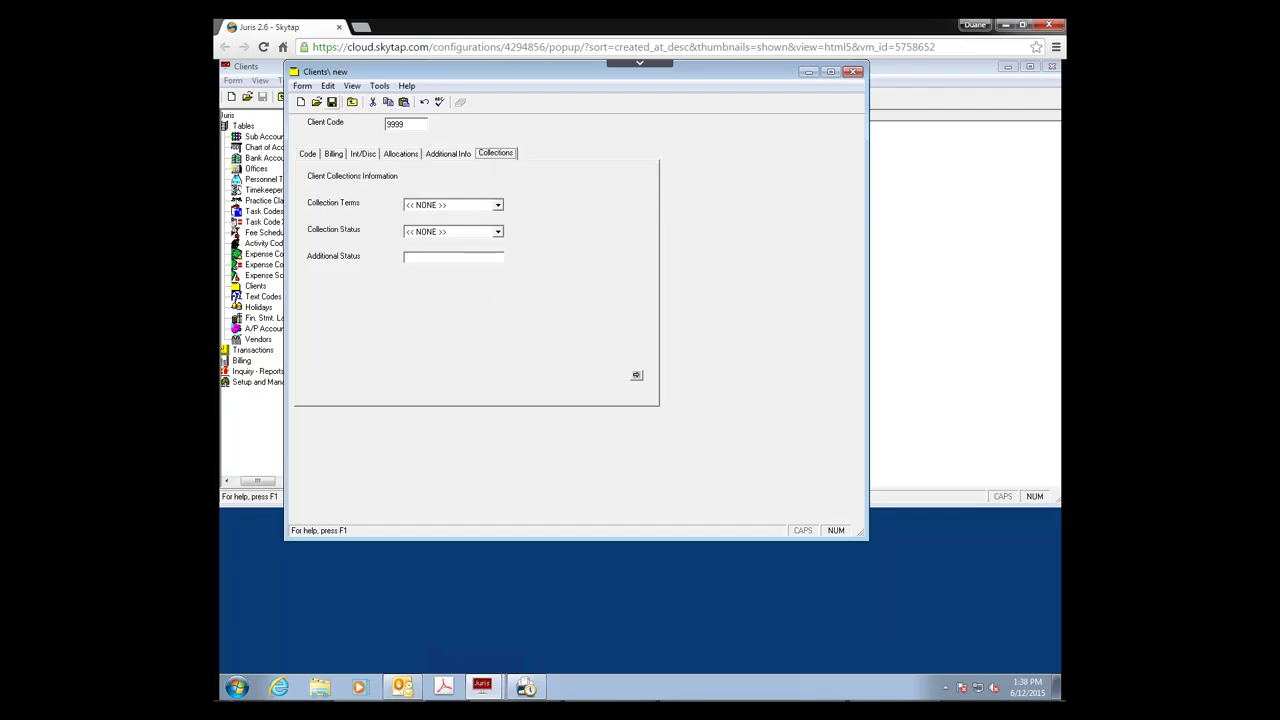
# Step: Add client 9999 (Time Matters) to row 1 of the Client Template, save, and close it
pyautogui.click(854, 74)
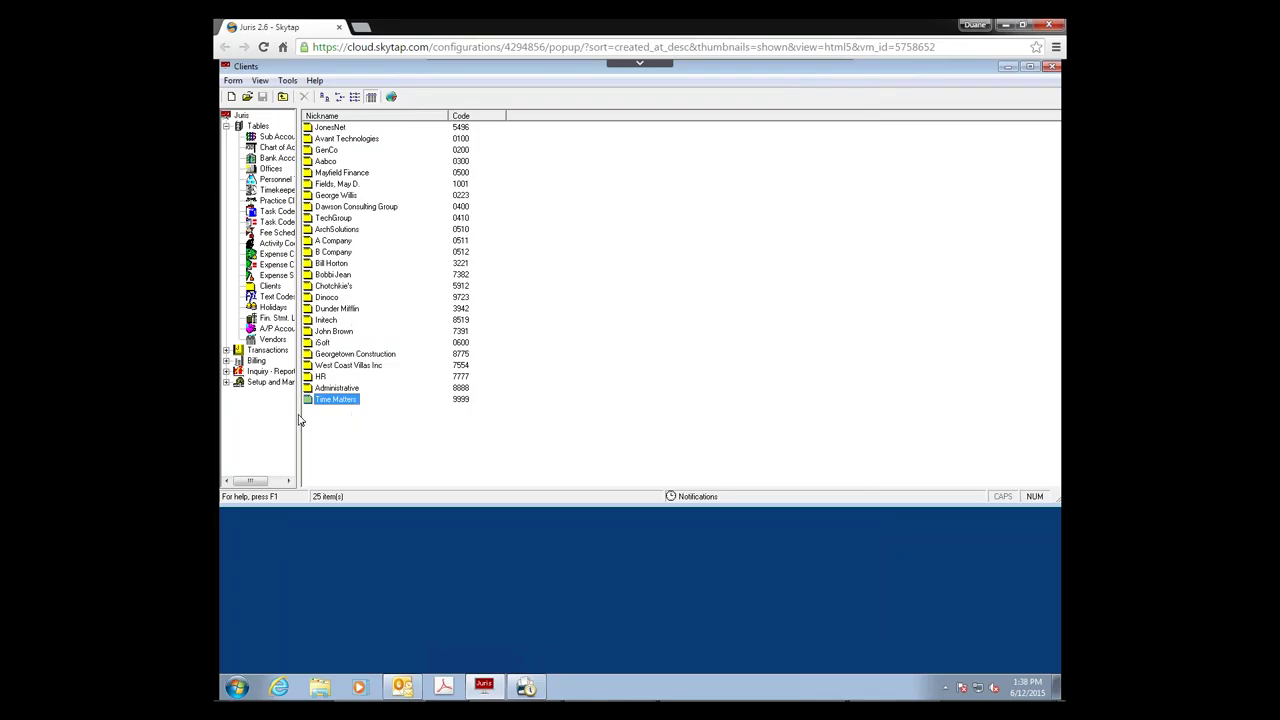
pyautogui.click(260, 386)
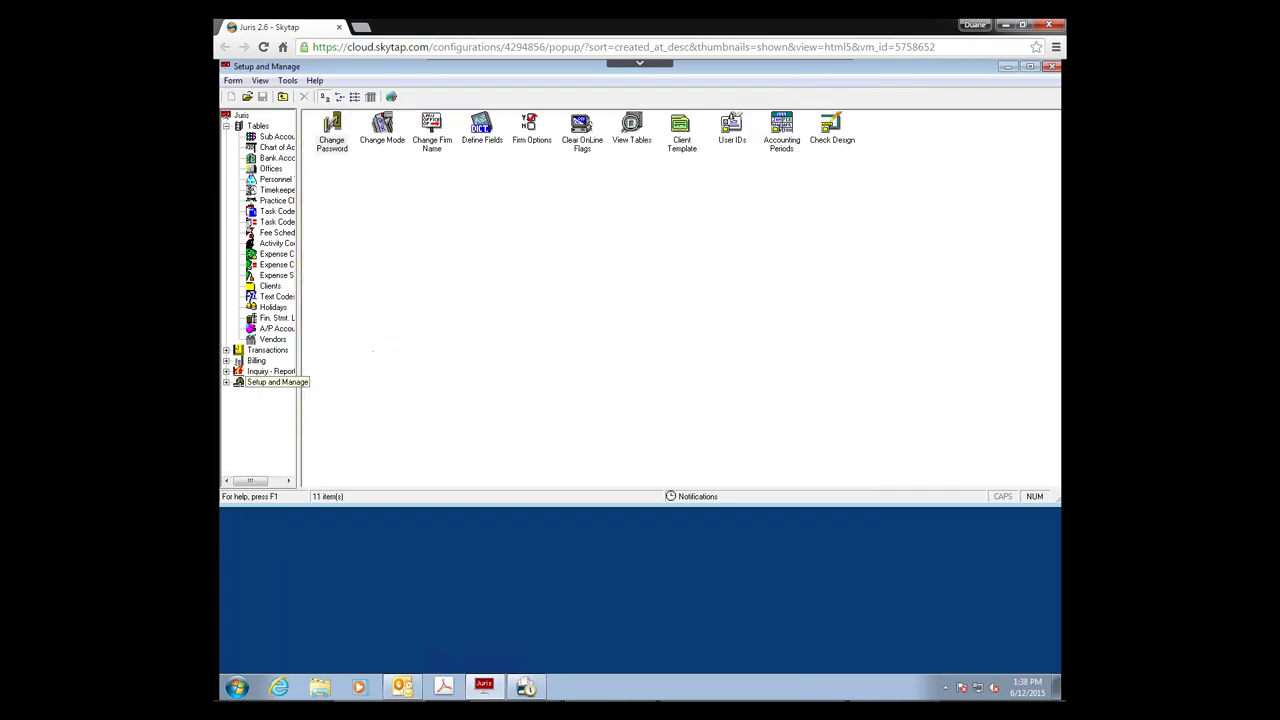
pyautogui.doubleClick(683, 145)
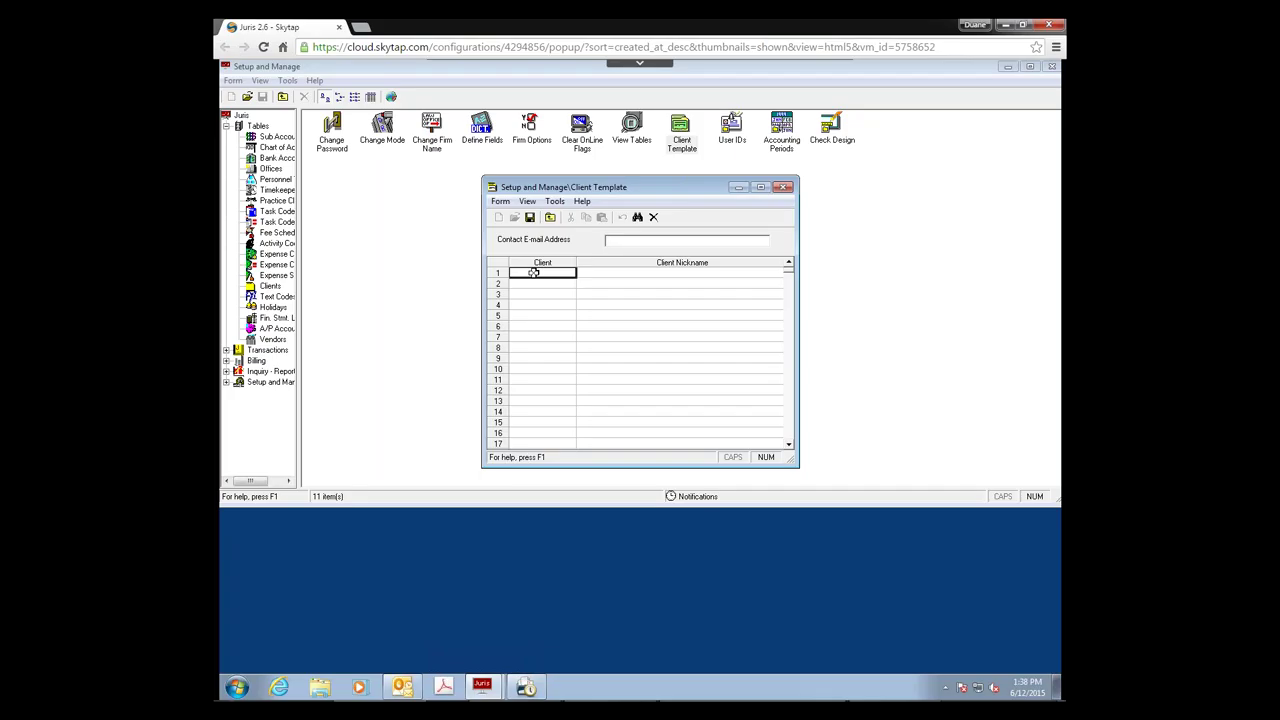
pyautogui.click(534, 272)
pyautogui.write('9999')
pyautogui.press('Return')
pyautogui.click(531, 218)
pyautogui.click(550, 217)
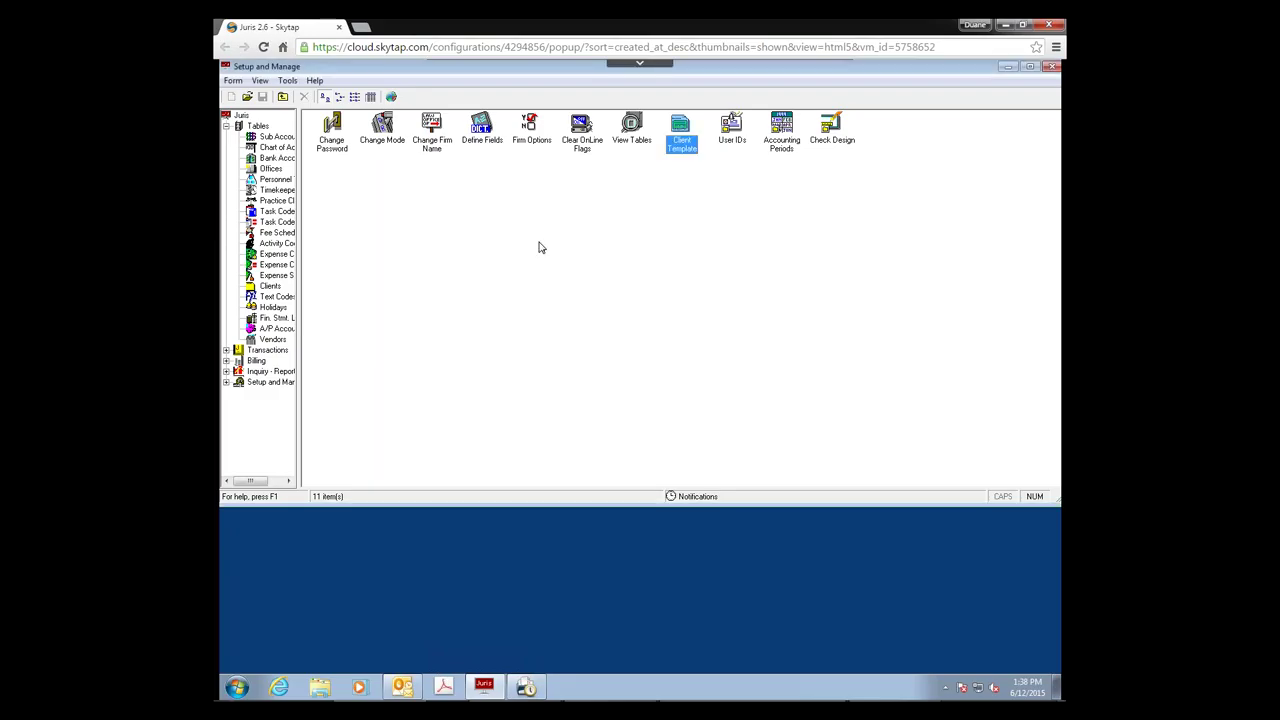
# Step: Return the firm to NORMAL operating mode and exit Juris via Form > Exit
pyautogui.click(378, 128)
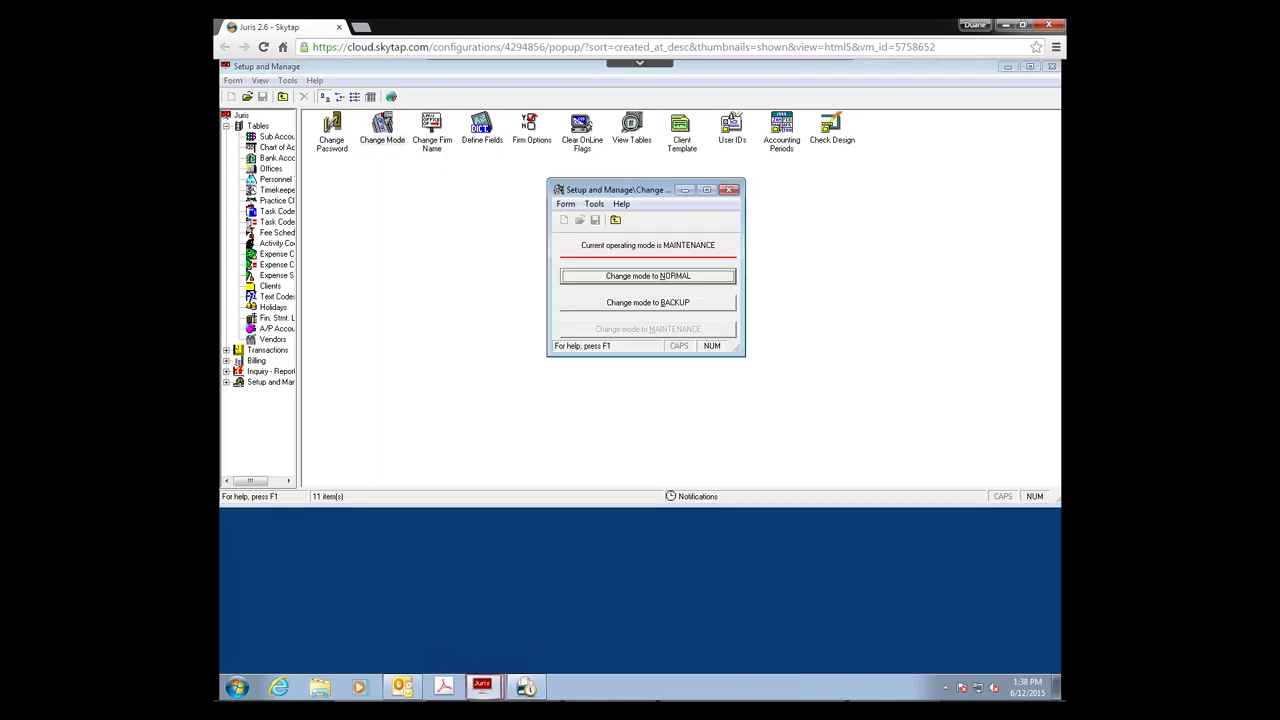
pyautogui.click(633, 277)
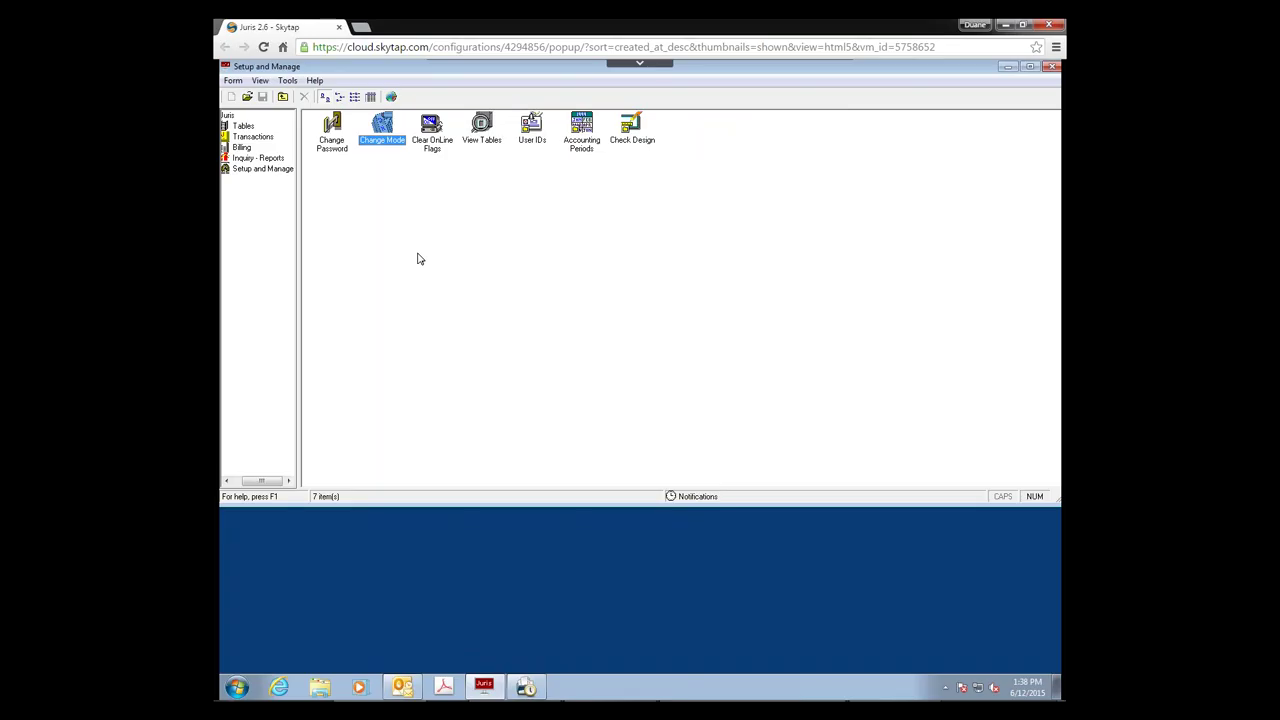
pyautogui.click(233, 80)
pyautogui.click(252, 171)
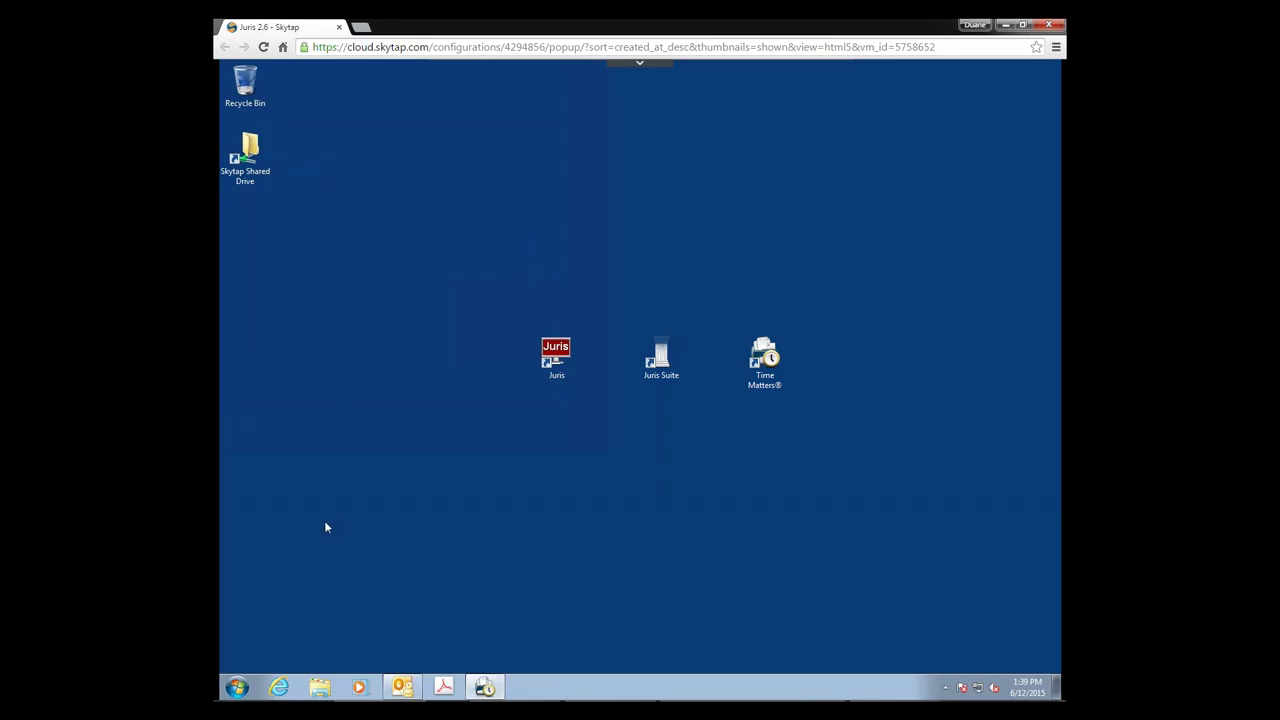
# Step: Launch Data Sources (ODBC) from Control Panel's Administrative Tools and add a new user DSN
pyautogui.click(238, 688)
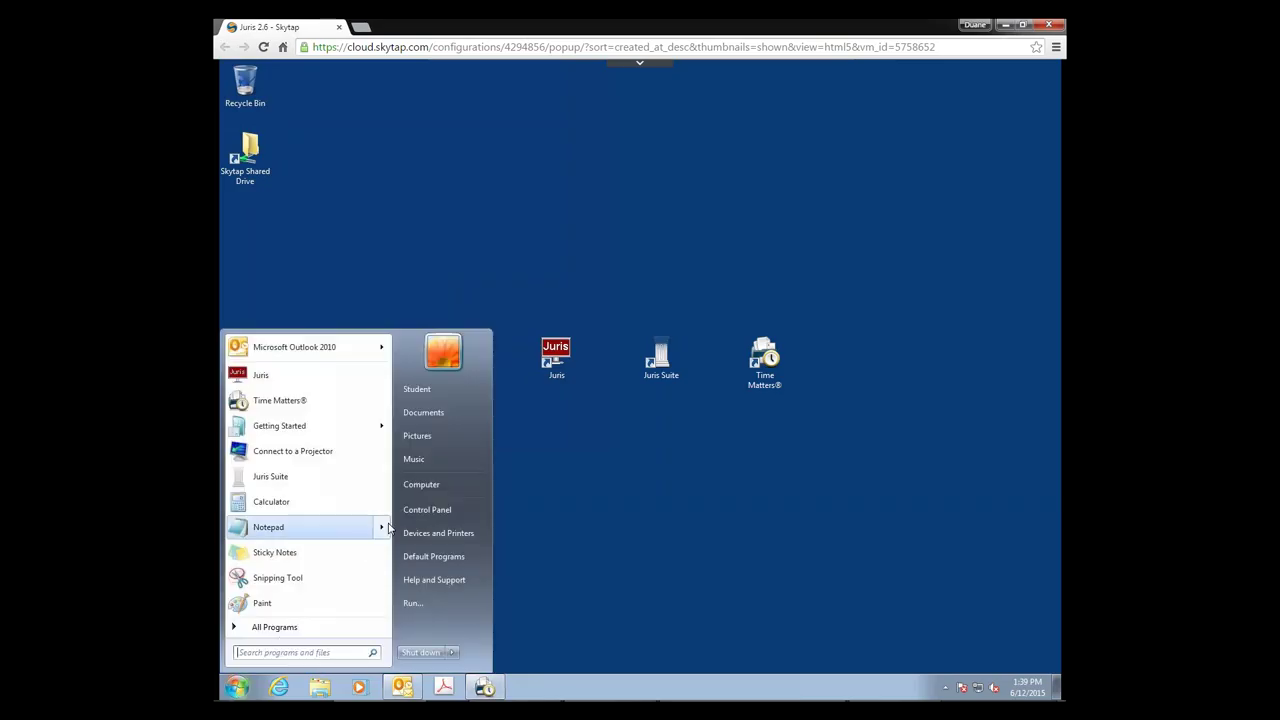
pyautogui.click(427, 512)
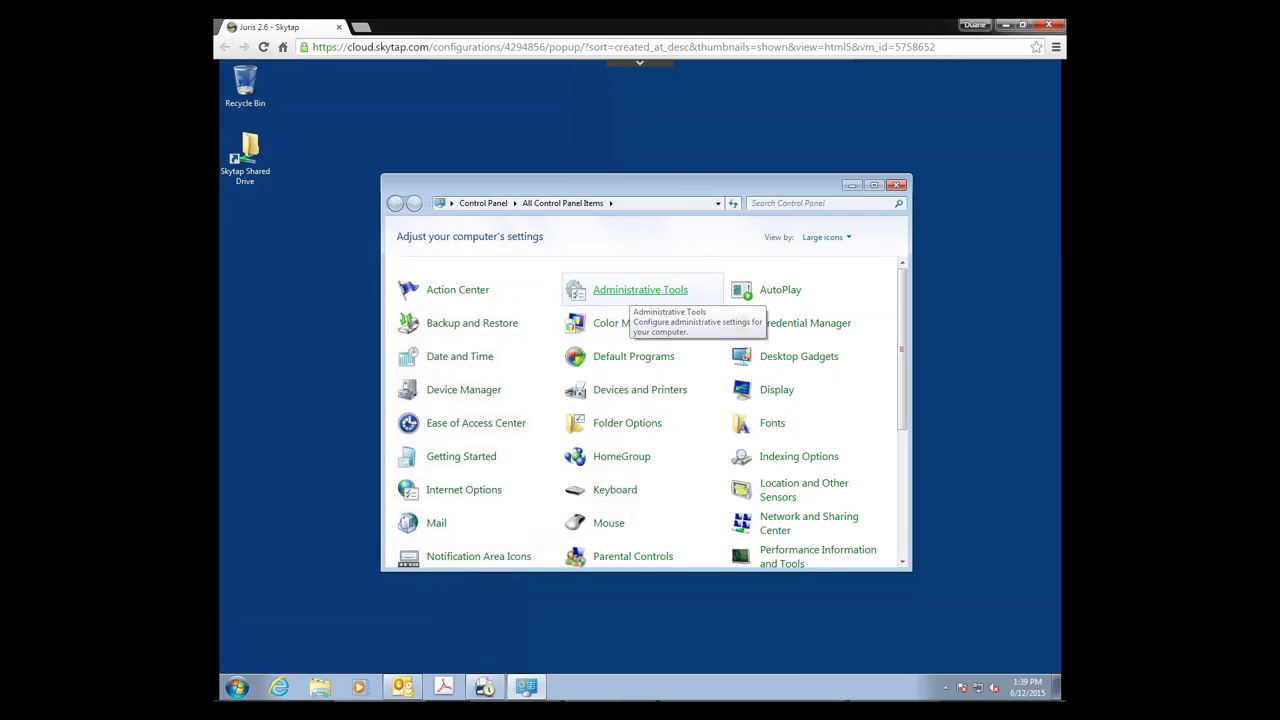
pyautogui.click(631, 292)
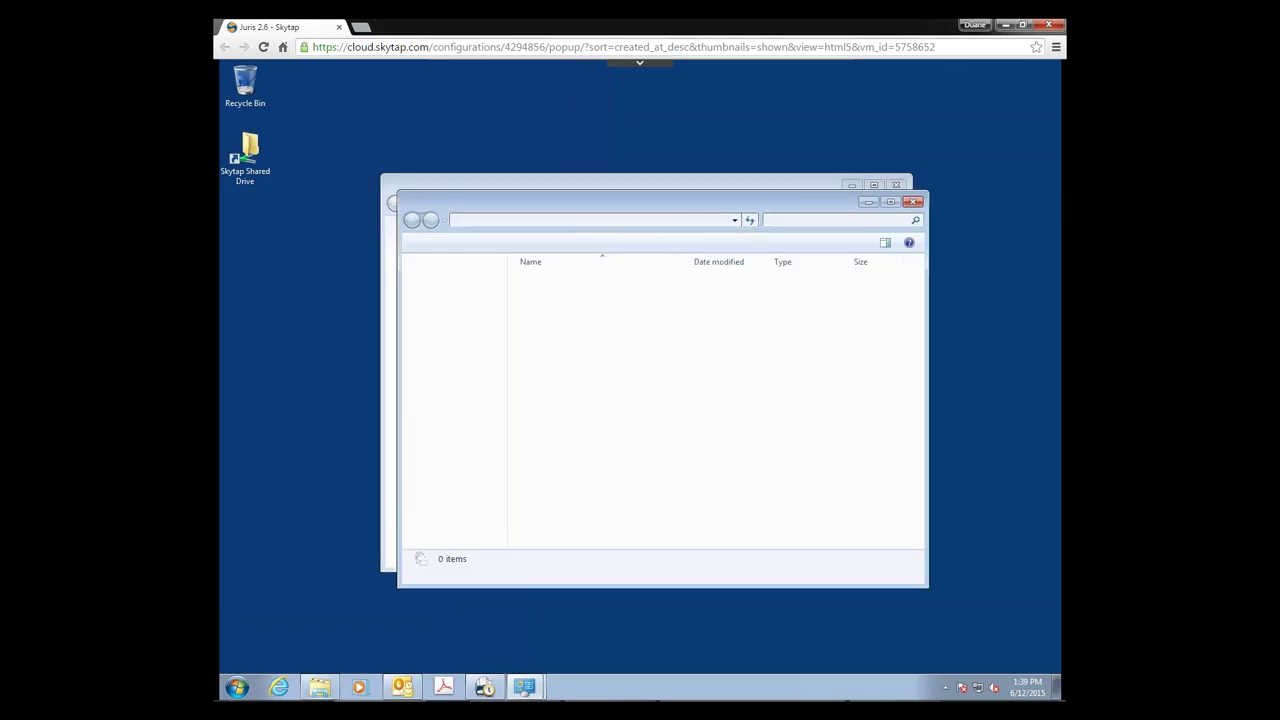
pyautogui.click(600, 312)
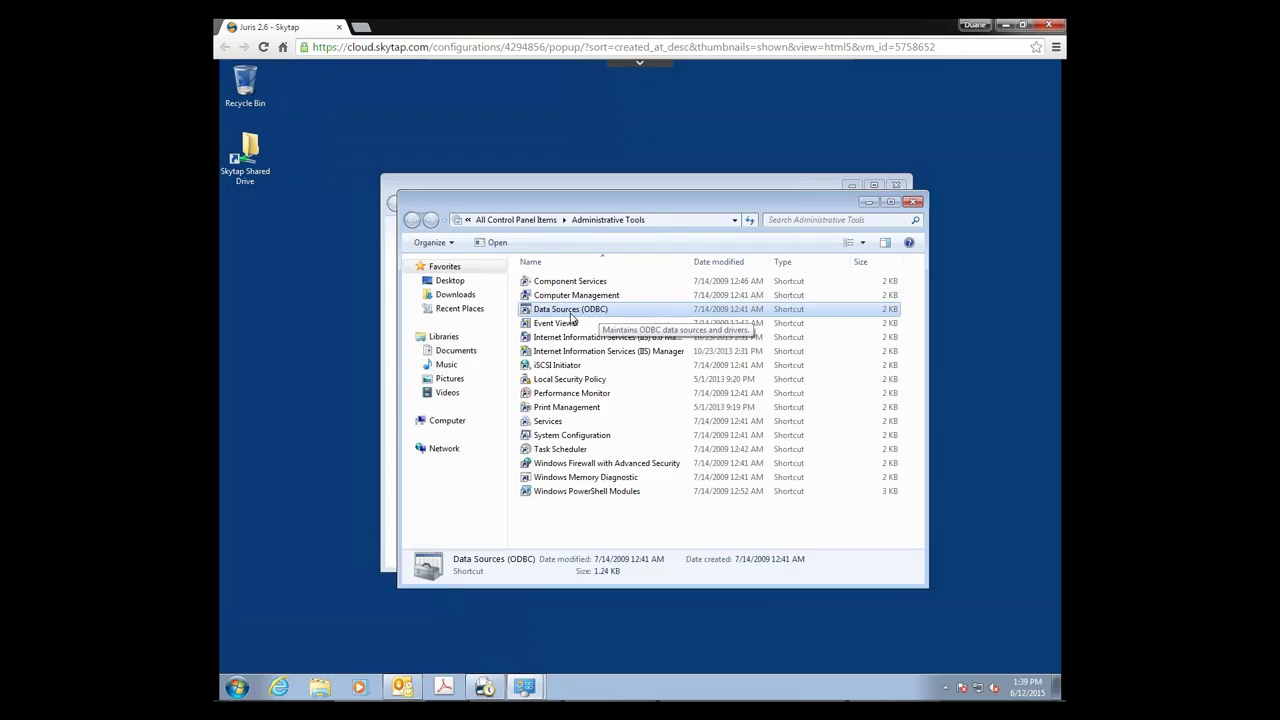
pyautogui.doubleClick(571, 312)
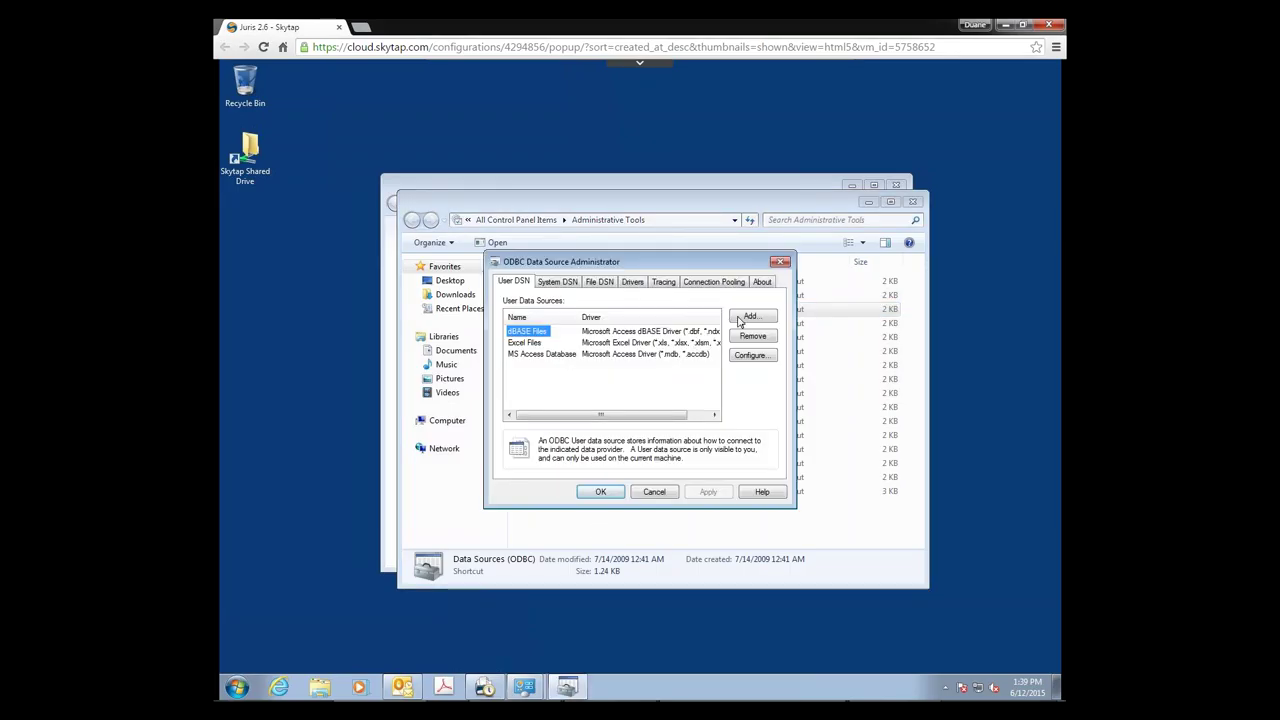
pyautogui.click(750, 318)
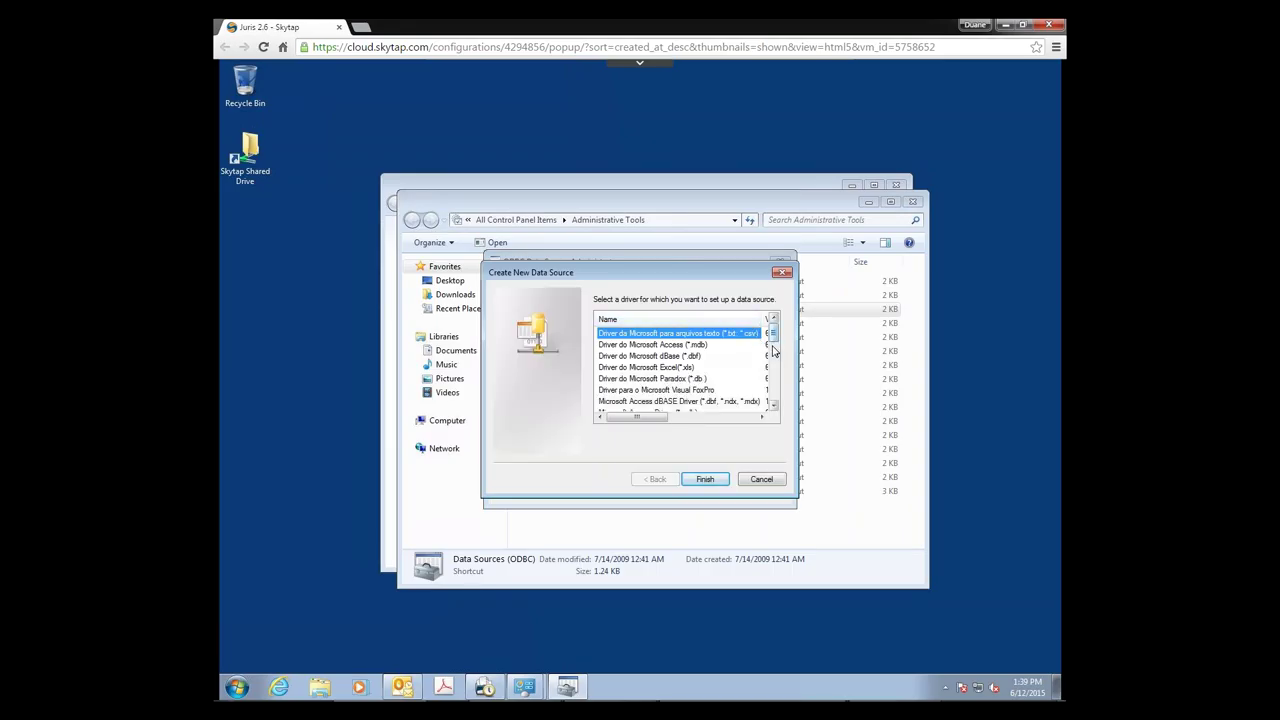
# Step: Select the SQL Server driver for the new user data source and finish
pyautogui.scroll(-5, 779, 401)
pyautogui.scroll(-2, 779, 401)
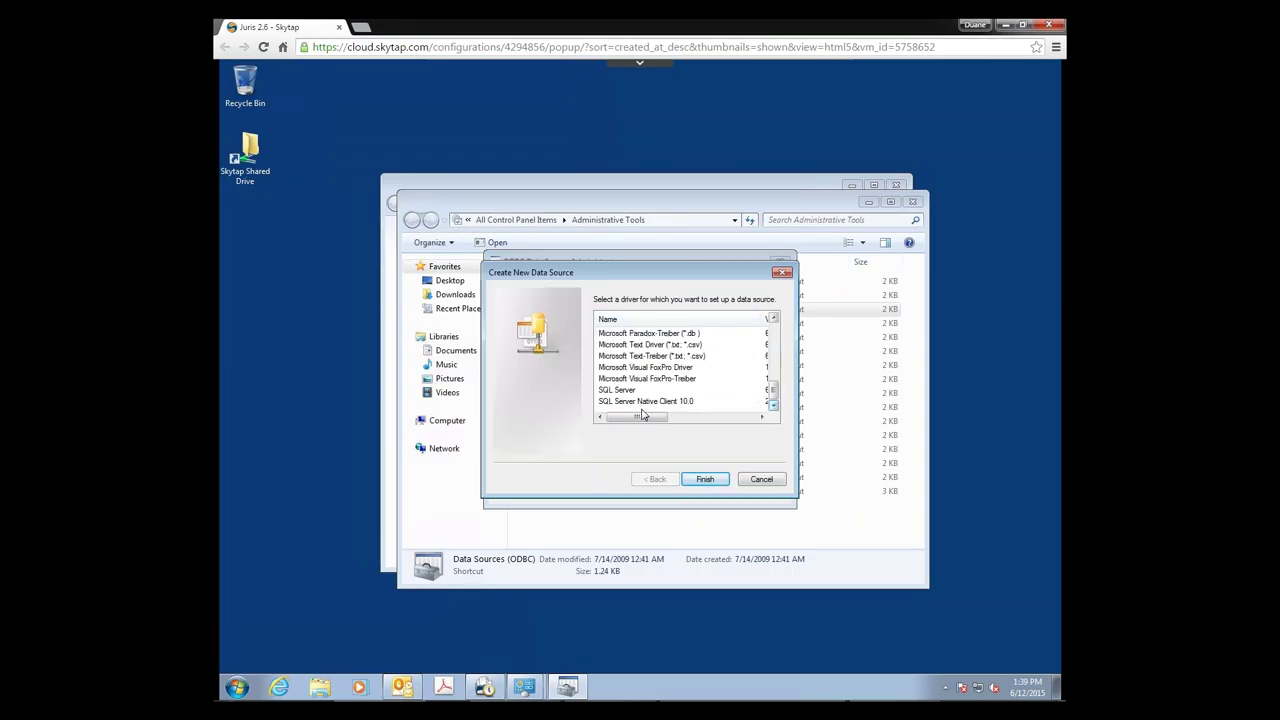
pyautogui.click(618, 390)
pyautogui.click(705, 479)
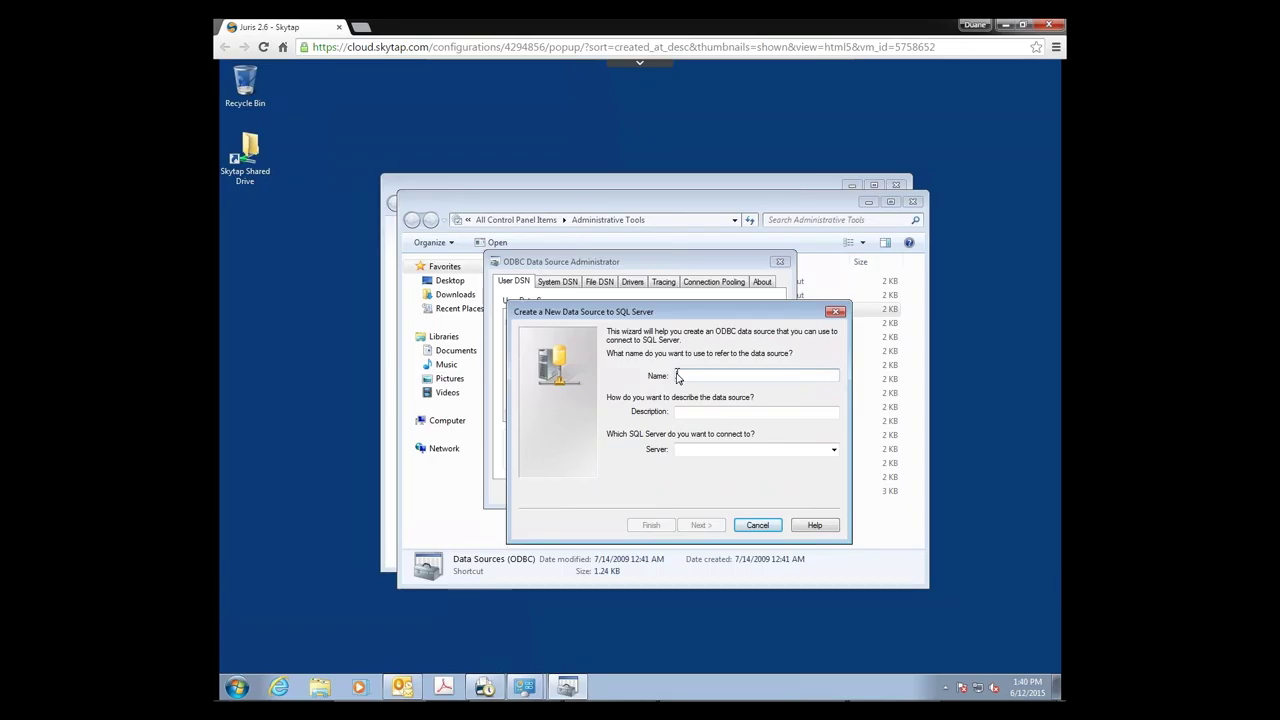
# Step: Name the data source 'TM Link', describe it 'TM to Juris Bolling Link', and choose server WIN7PRO32\SQLEXPRESS
pyautogui.write('TM Link')
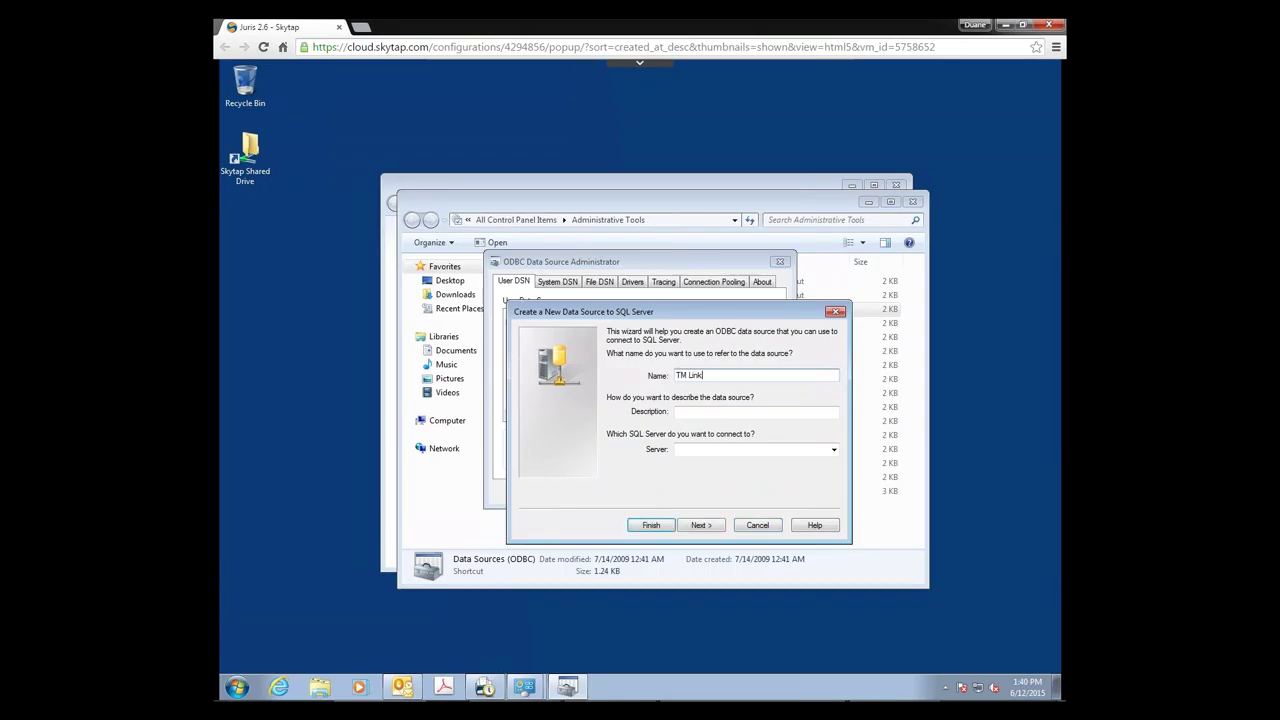
pyautogui.click(700, 411)
pyautogui.write('TM to ')
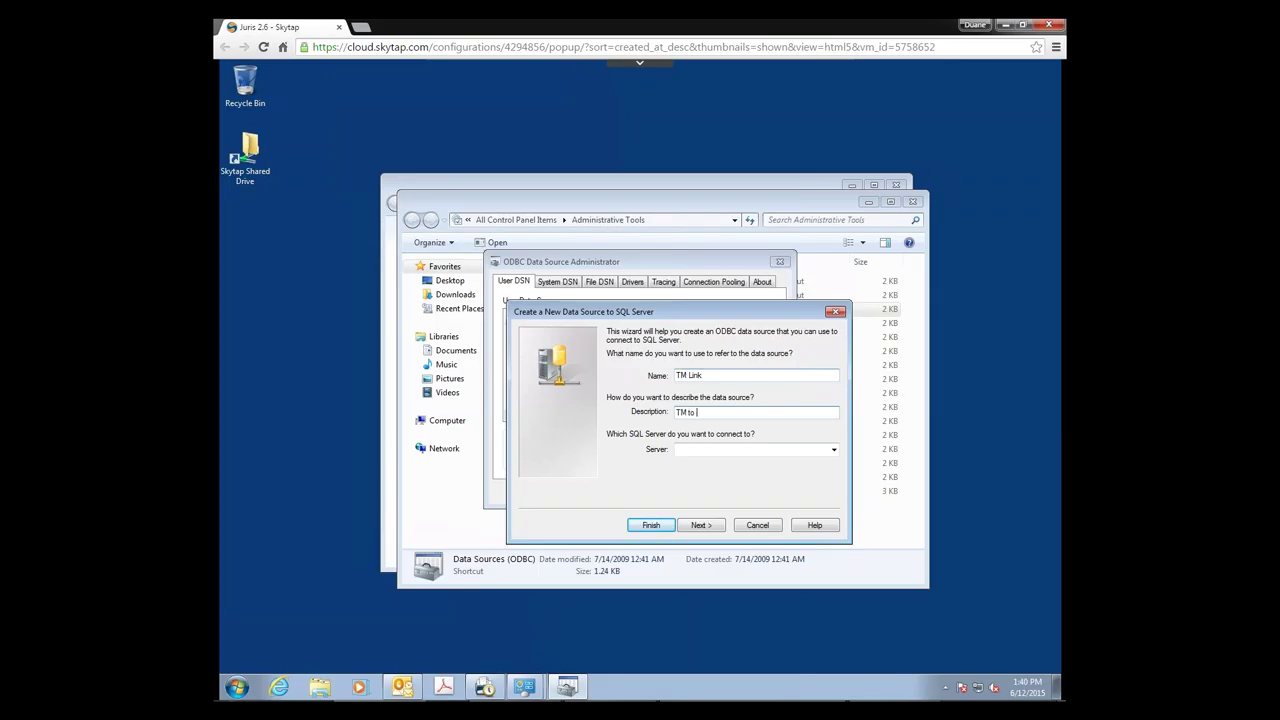
pyautogui.write('Juris Bo')
pyautogui.write('lling Link')
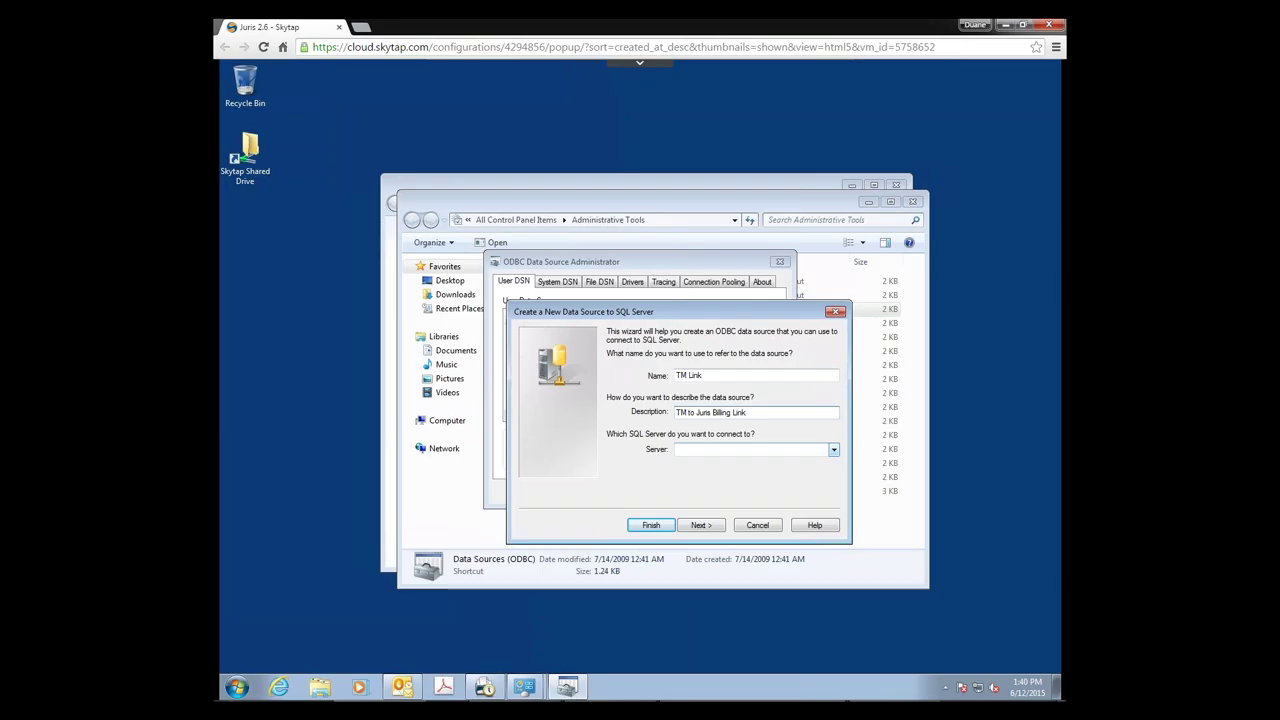
pyautogui.click(833, 449)
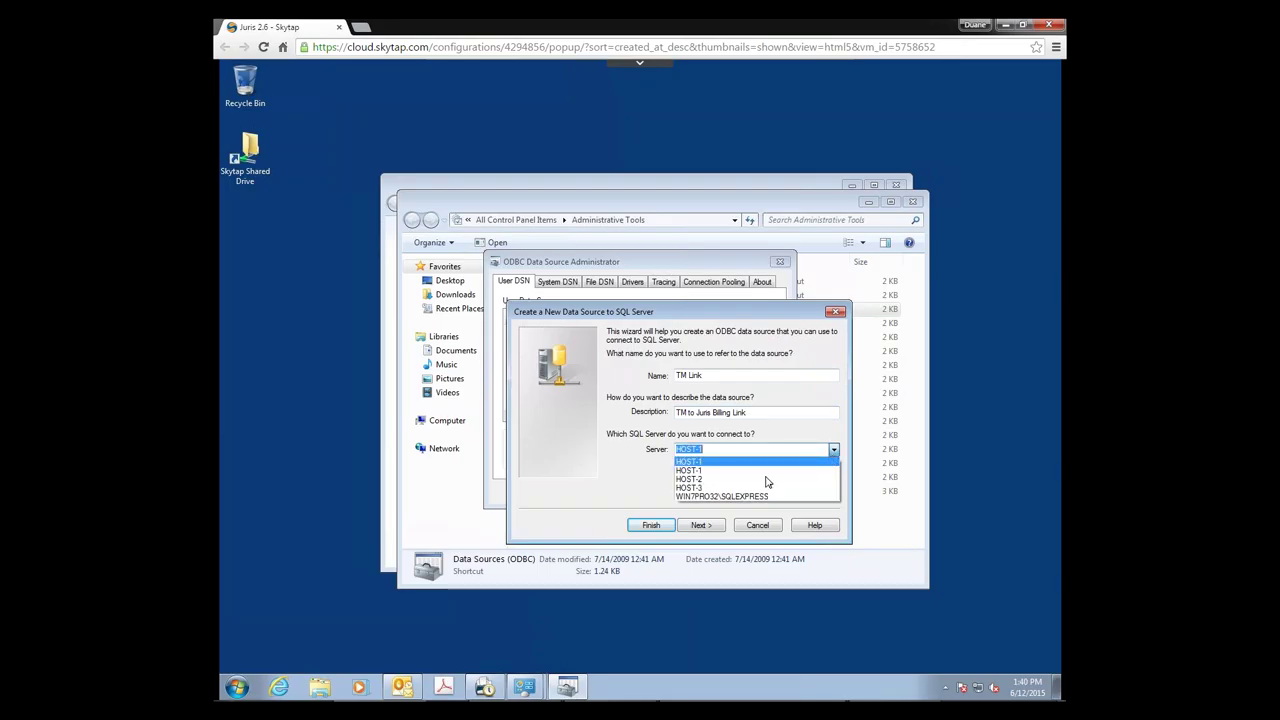
pyautogui.click(716, 497)
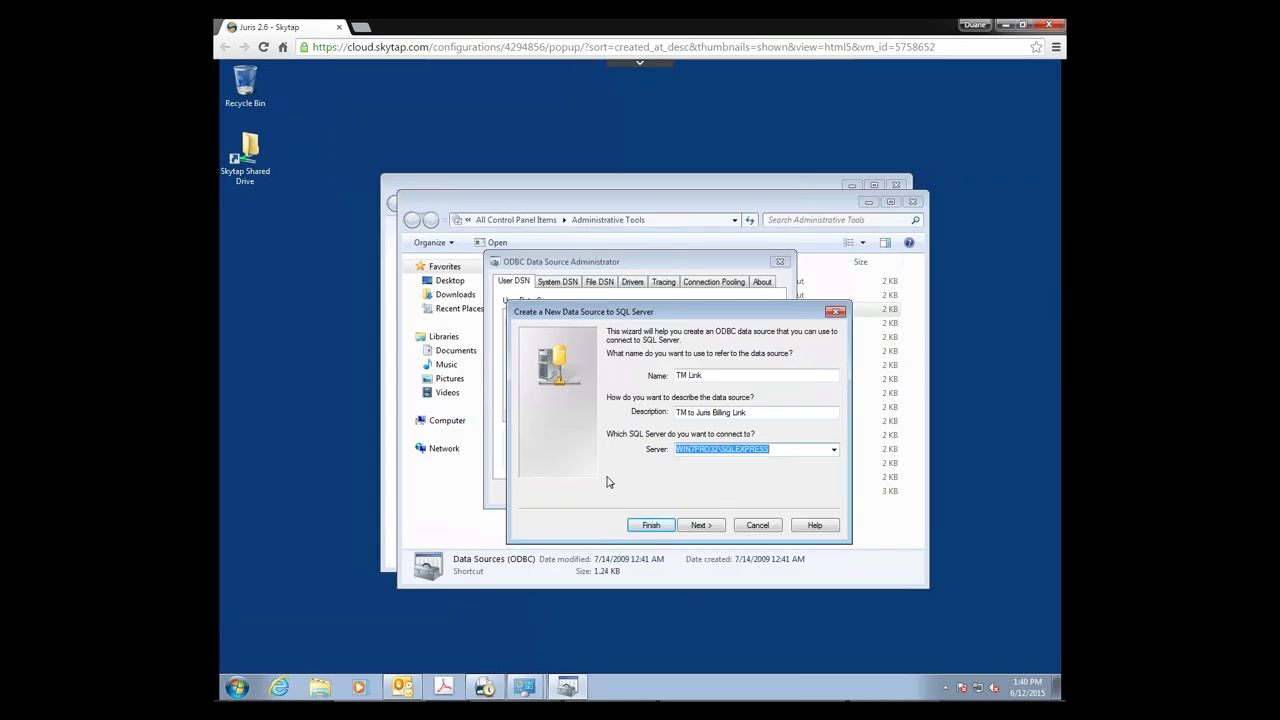
pyautogui.click(701, 526)
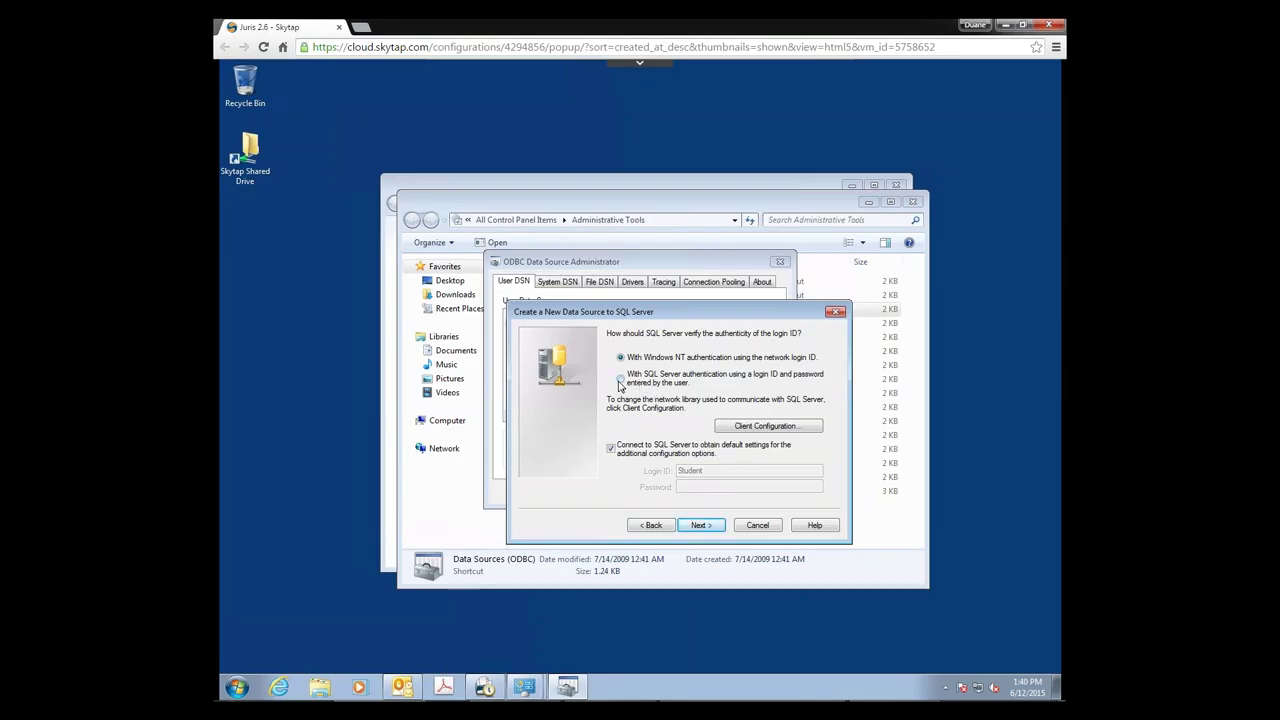
# Step: Use SQL Server authentication, entering the Juris login ID and its password, and continue
pyautogui.click(620, 380)
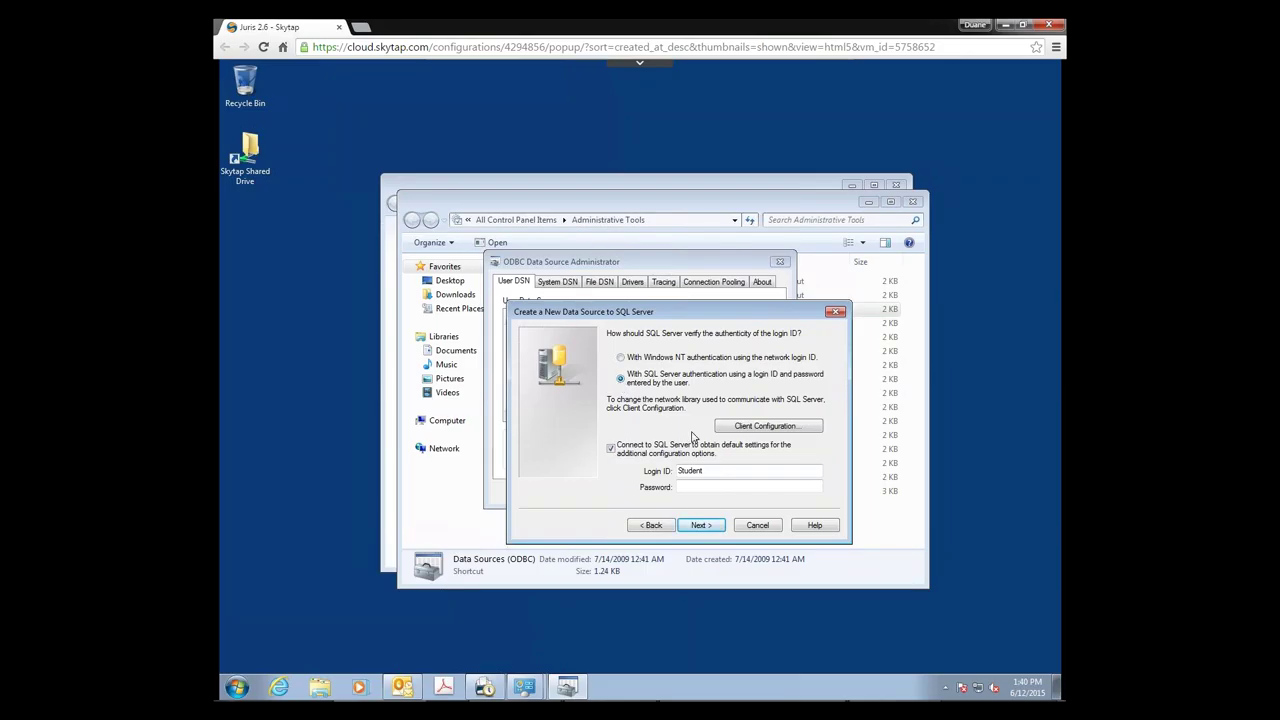
pyautogui.moveTo(712, 471); pyautogui.dragTo(670, 474)
pyautogui.write('Juris')
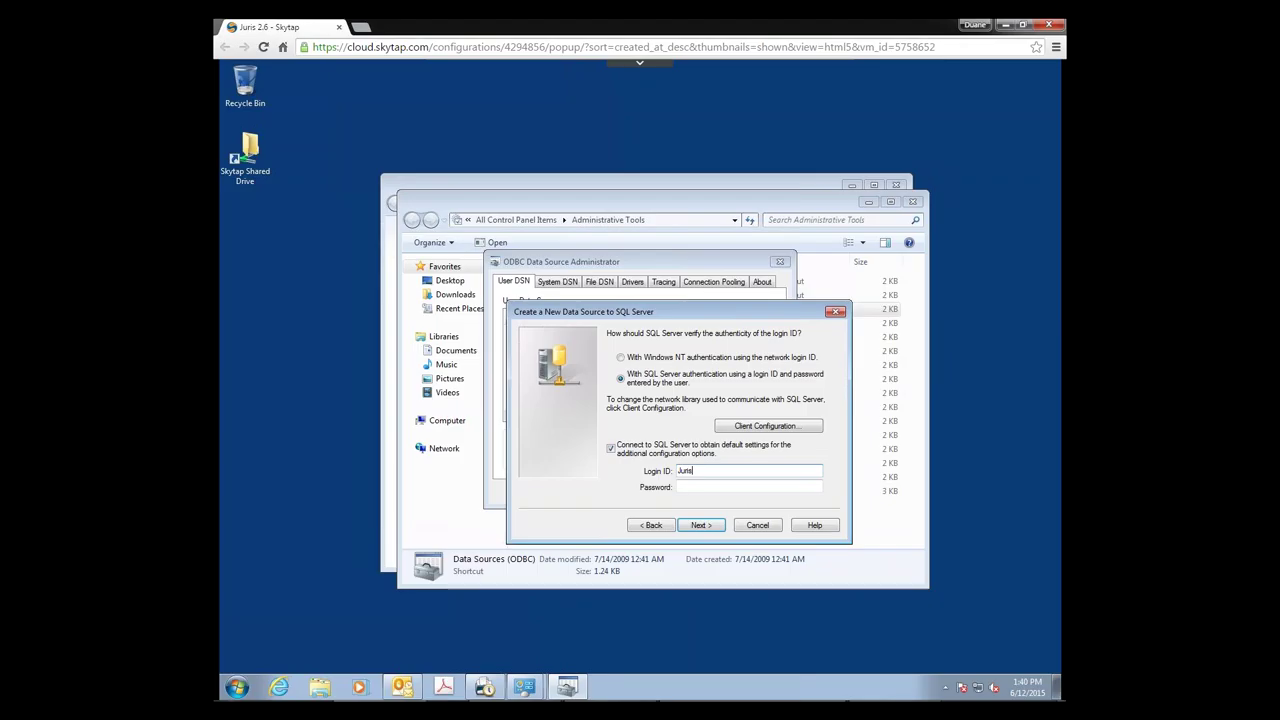
pyautogui.write('RO')
pyautogui.click(685, 488)
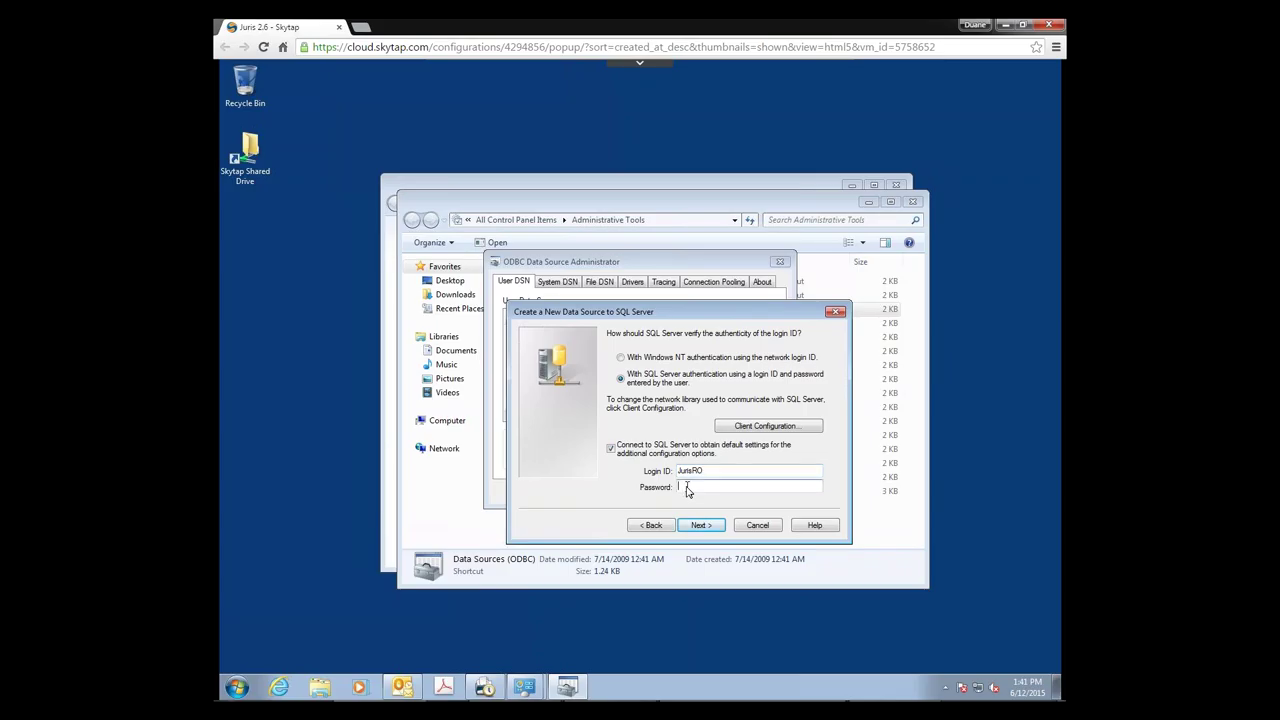
pyautogui.write('•••••')
pyautogui.write('••••')
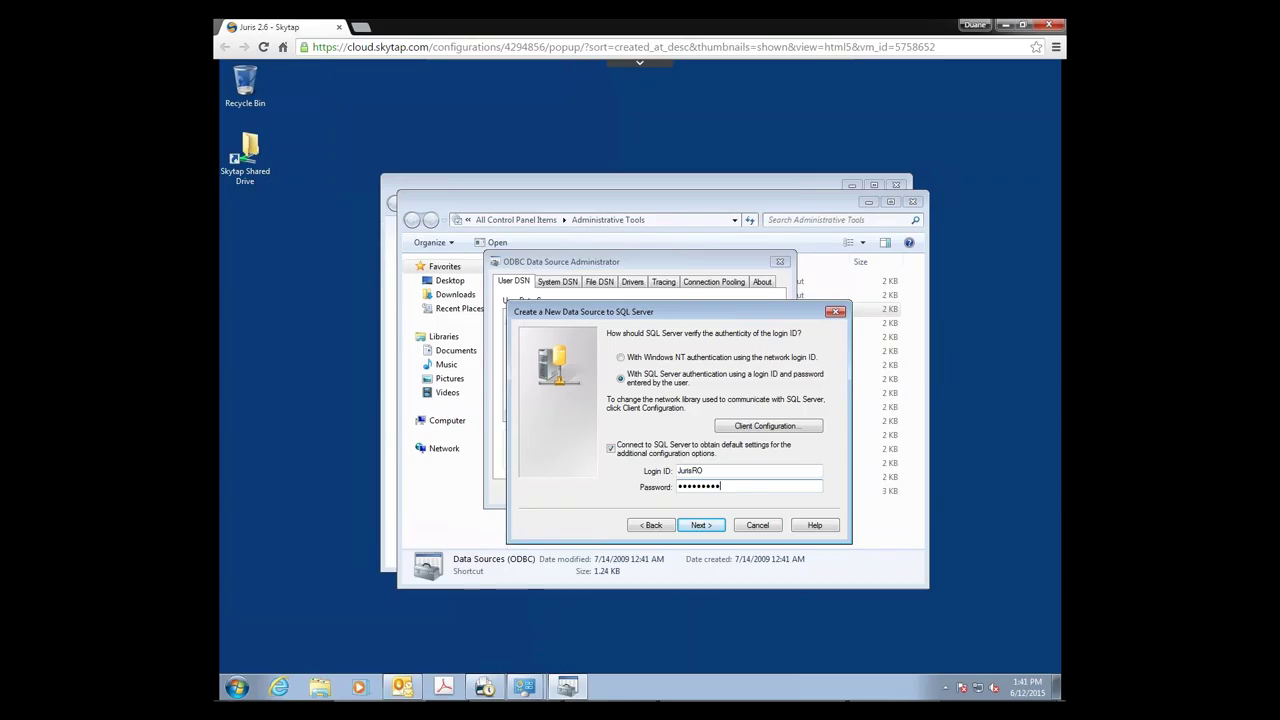
pyautogui.write('•')
pyautogui.click(708, 527)
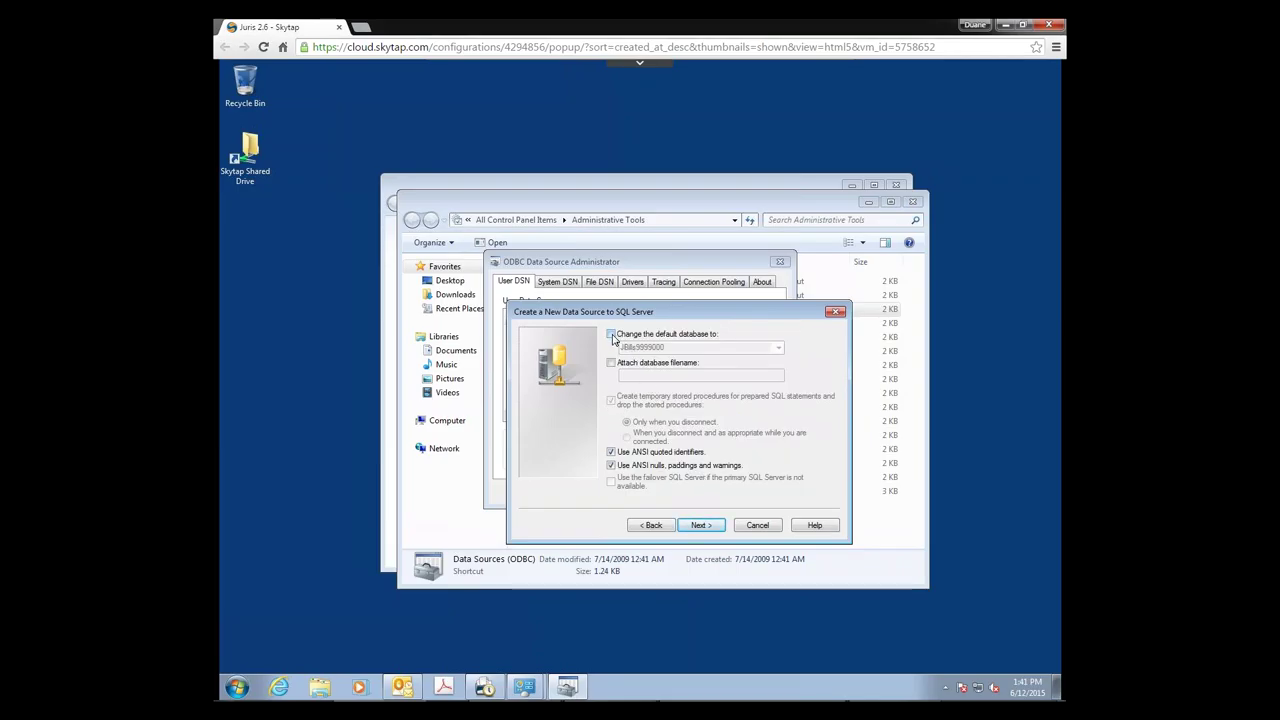
# Step: Set Juris9999000 as the default database and finish creating the TM Link data source
pyautogui.click(611, 334)
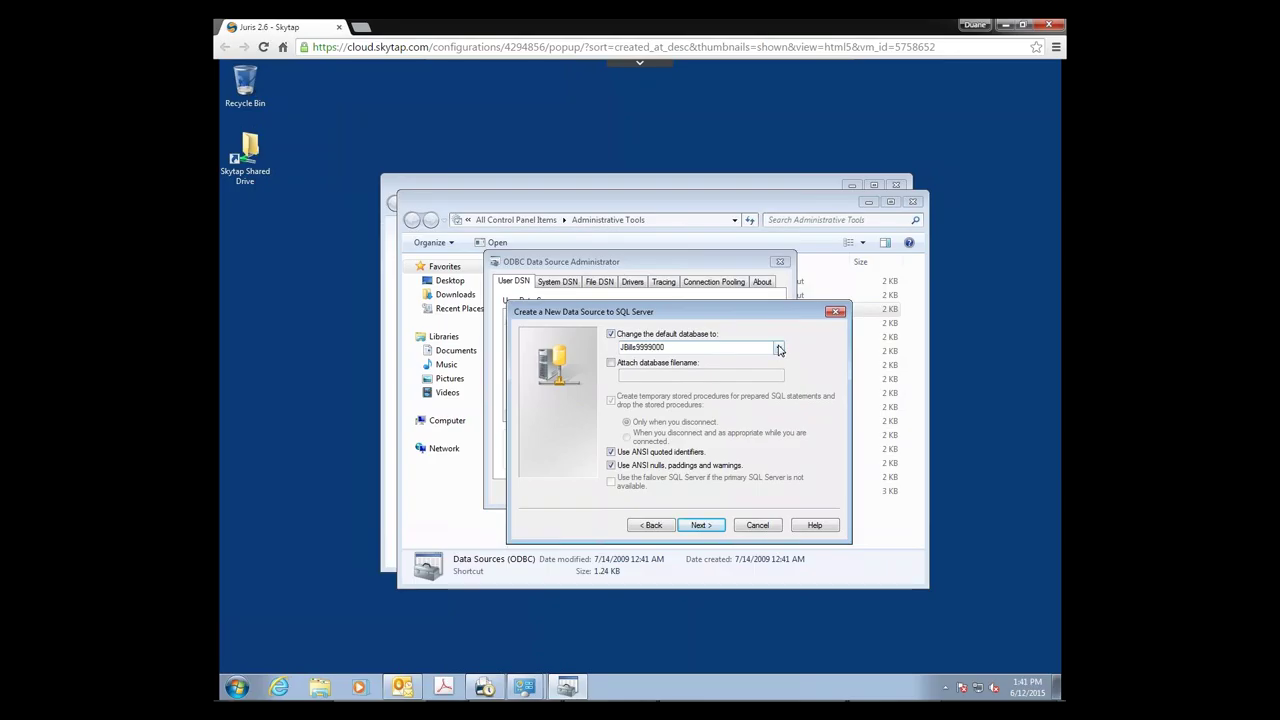
pyautogui.click(779, 348)
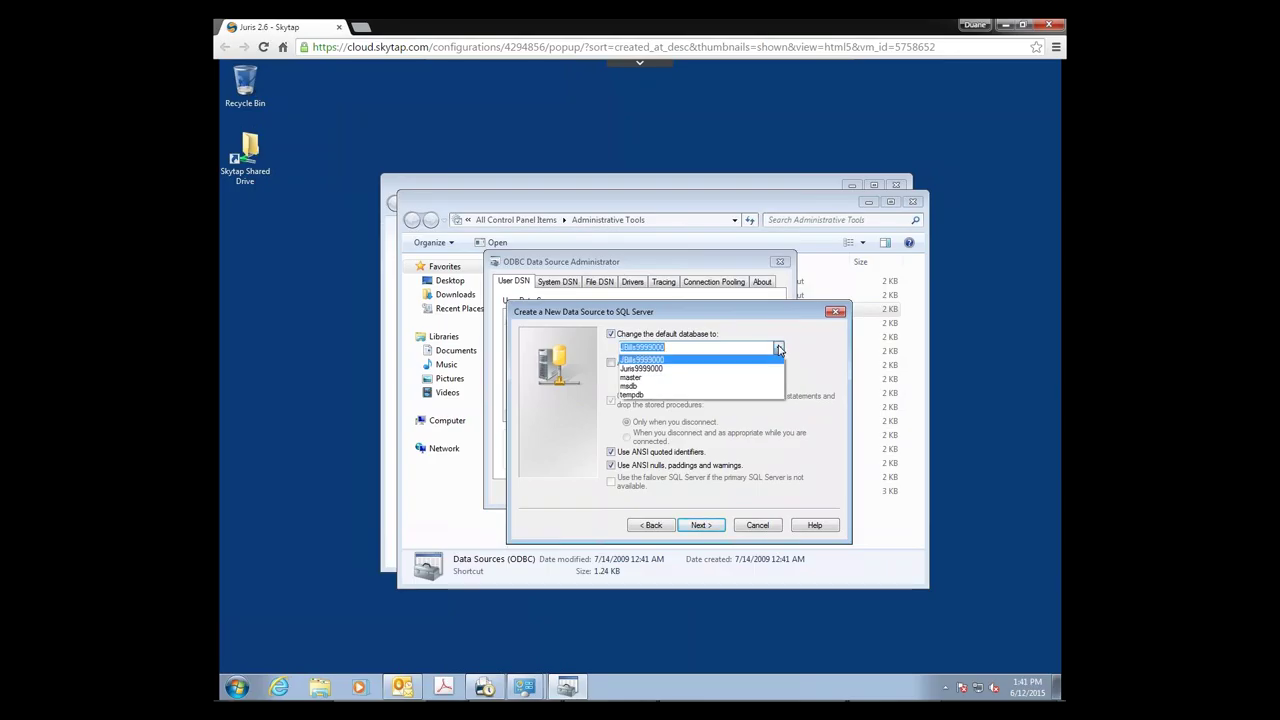
pyautogui.click(650, 369)
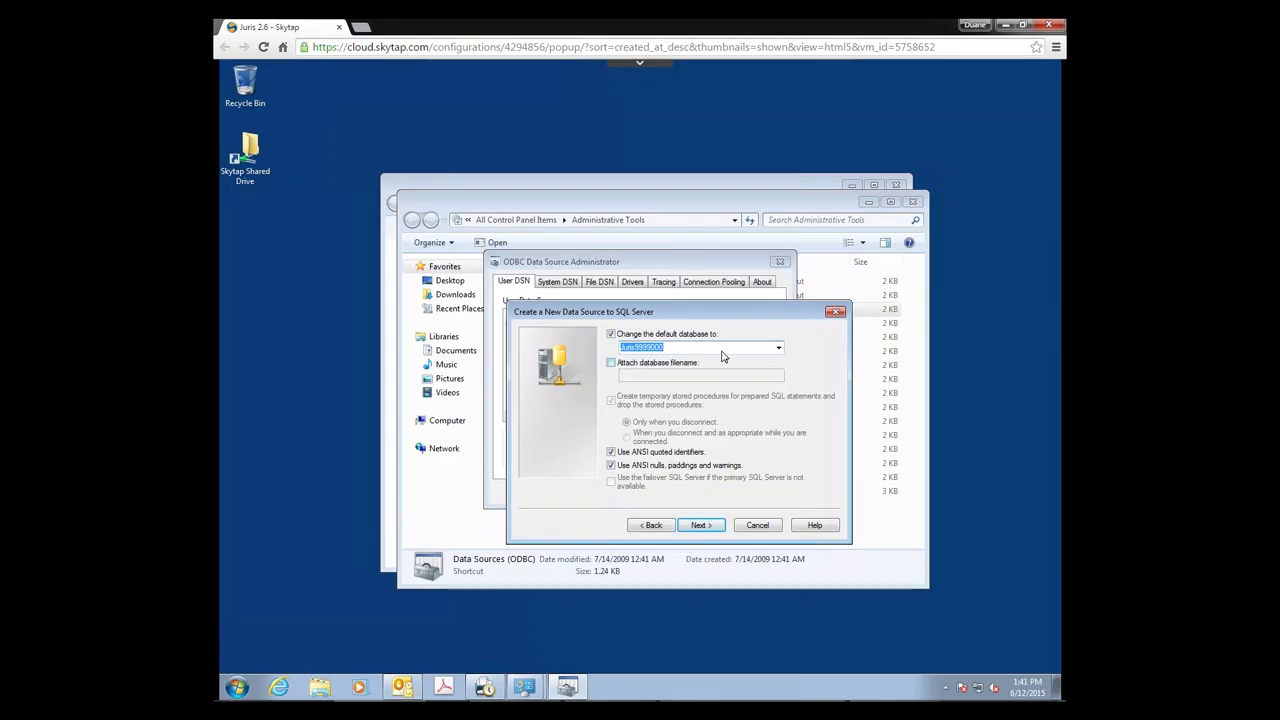
pyautogui.click(701, 526)
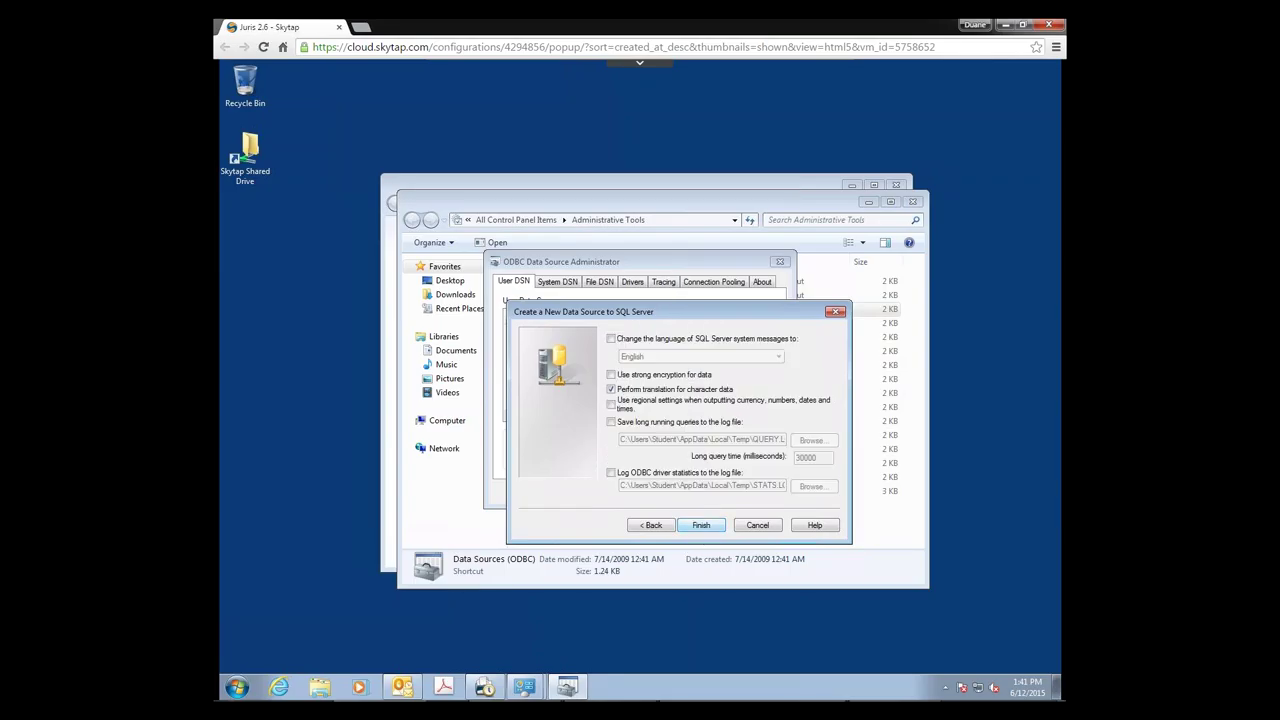
pyautogui.click(700, 526)
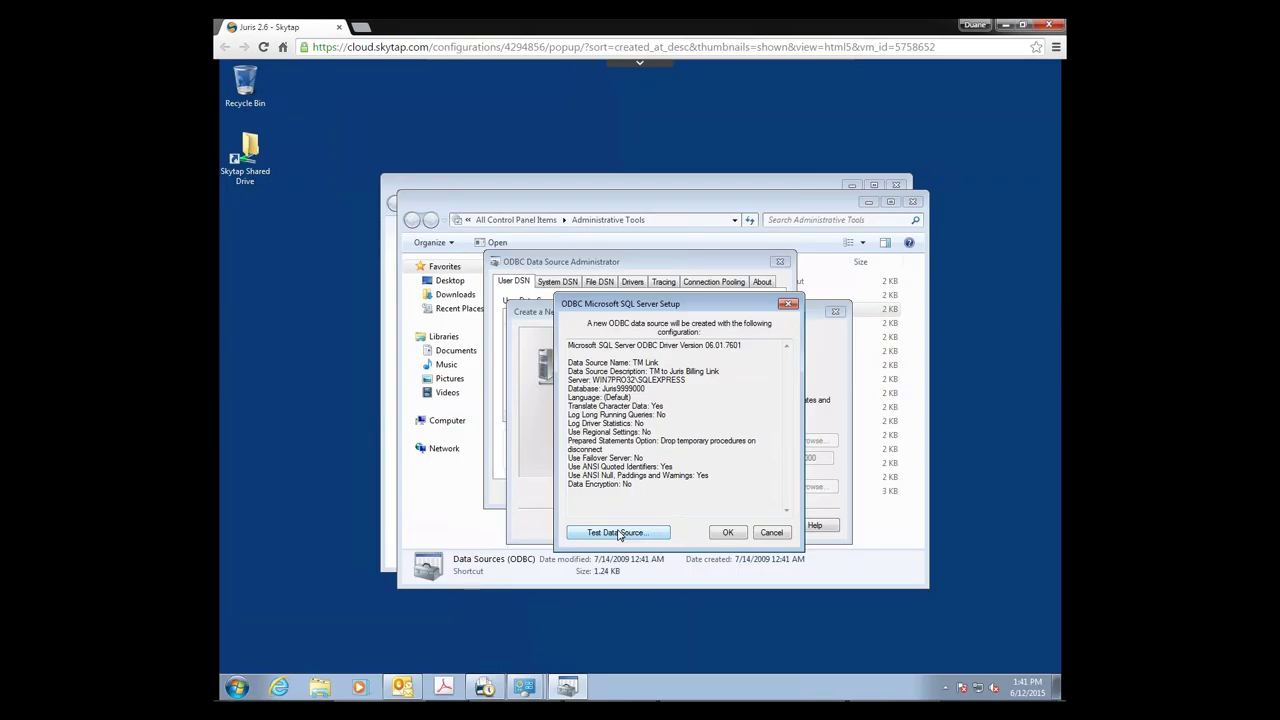
# Step: Run a successful TM Link connection test, save the data source, and exit the administrator
pyautogui.click(619, 533)
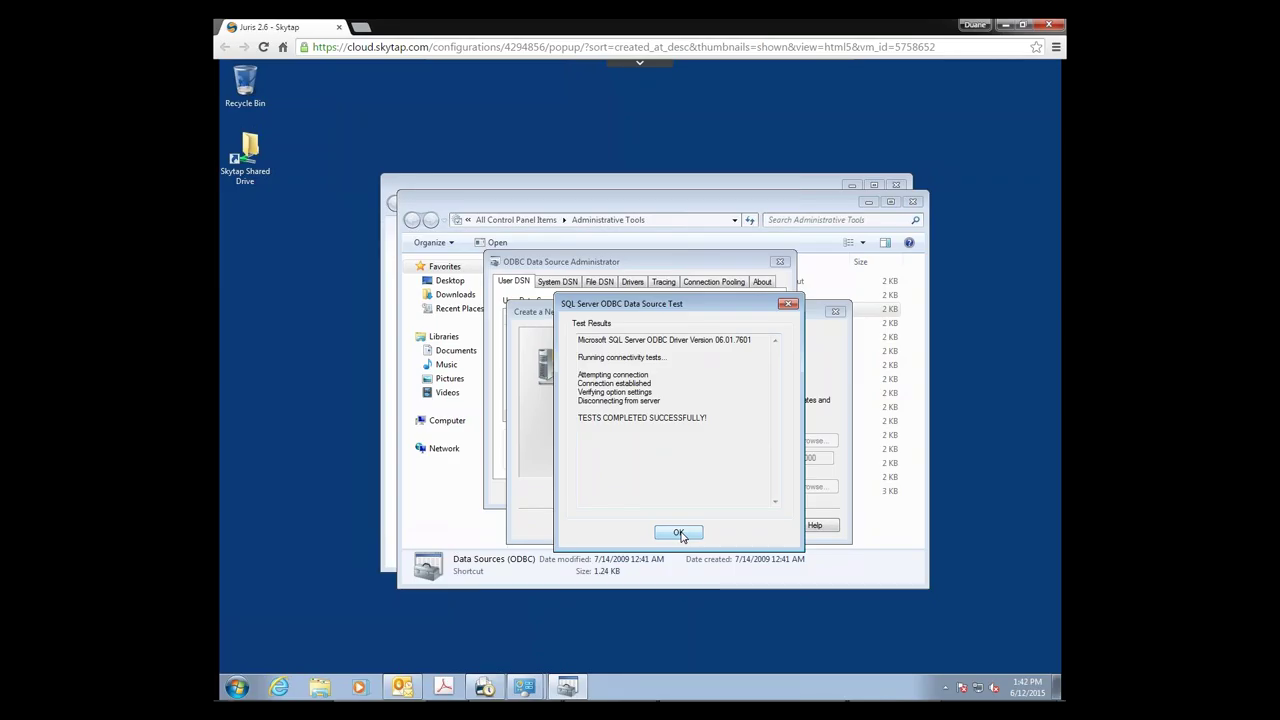
pyautogui.click(680, 534)
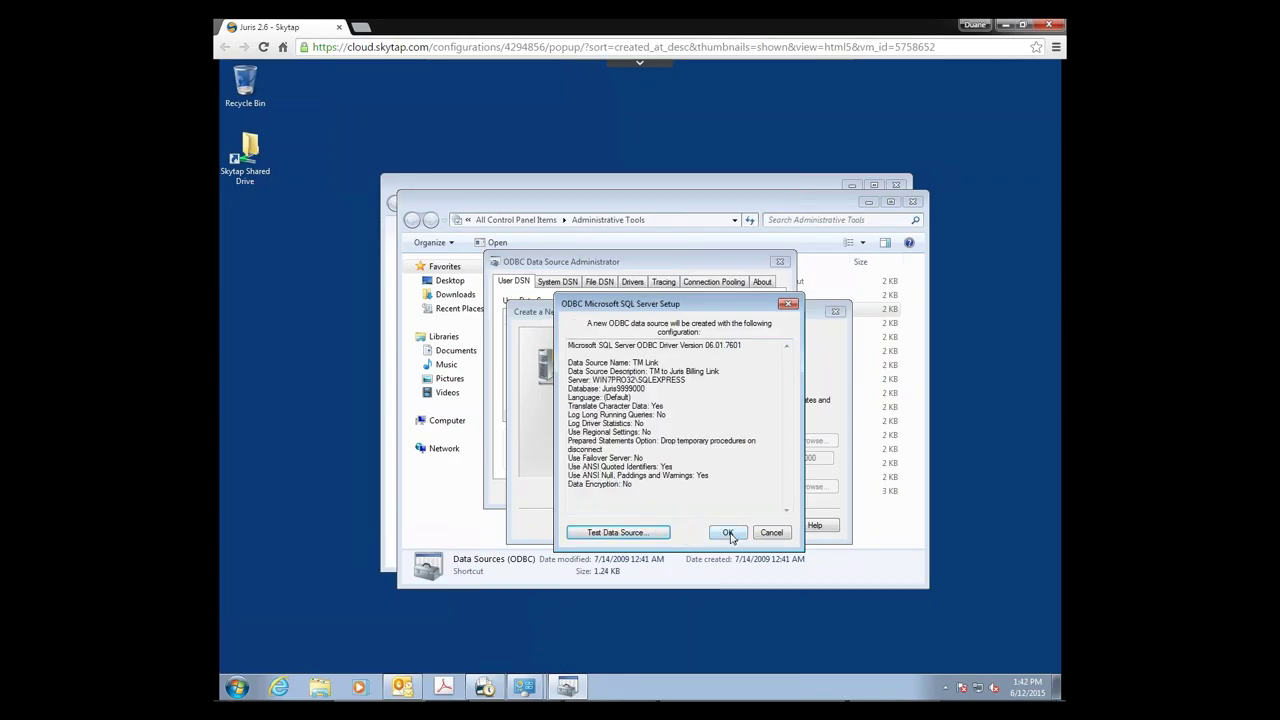
pyautogui.click(728, 533)
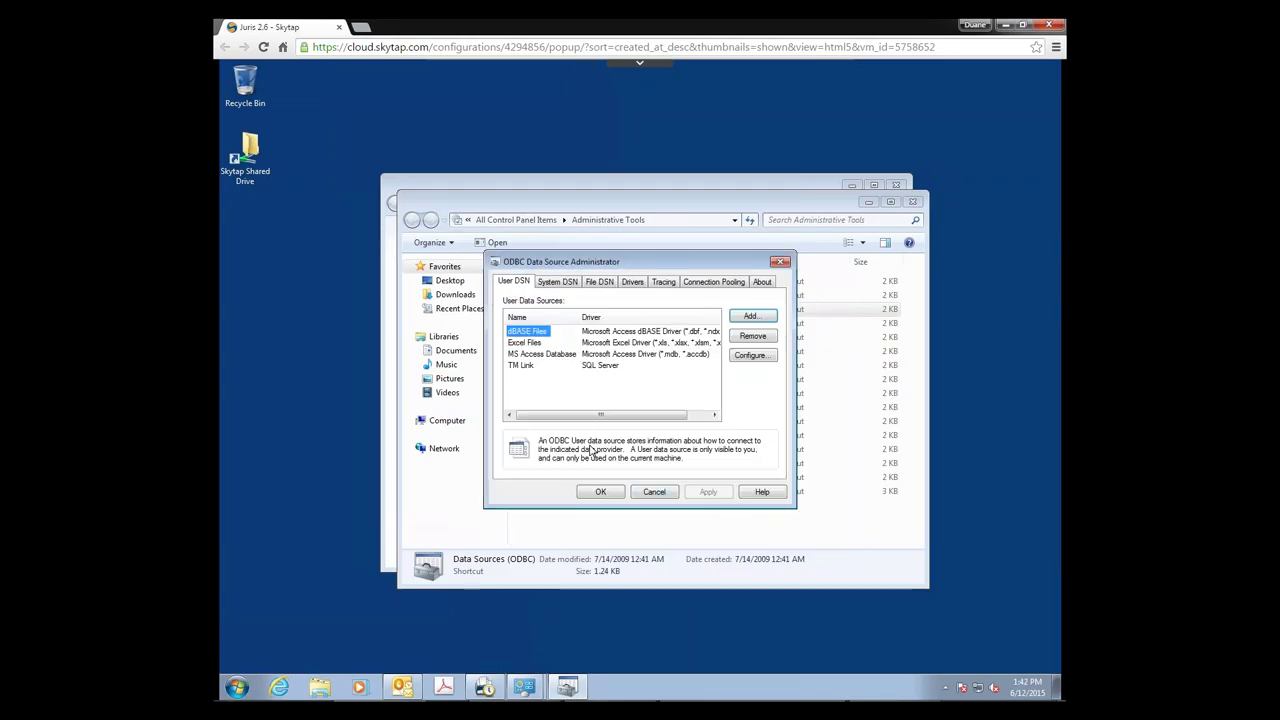
pyautogui.click(609, 494)
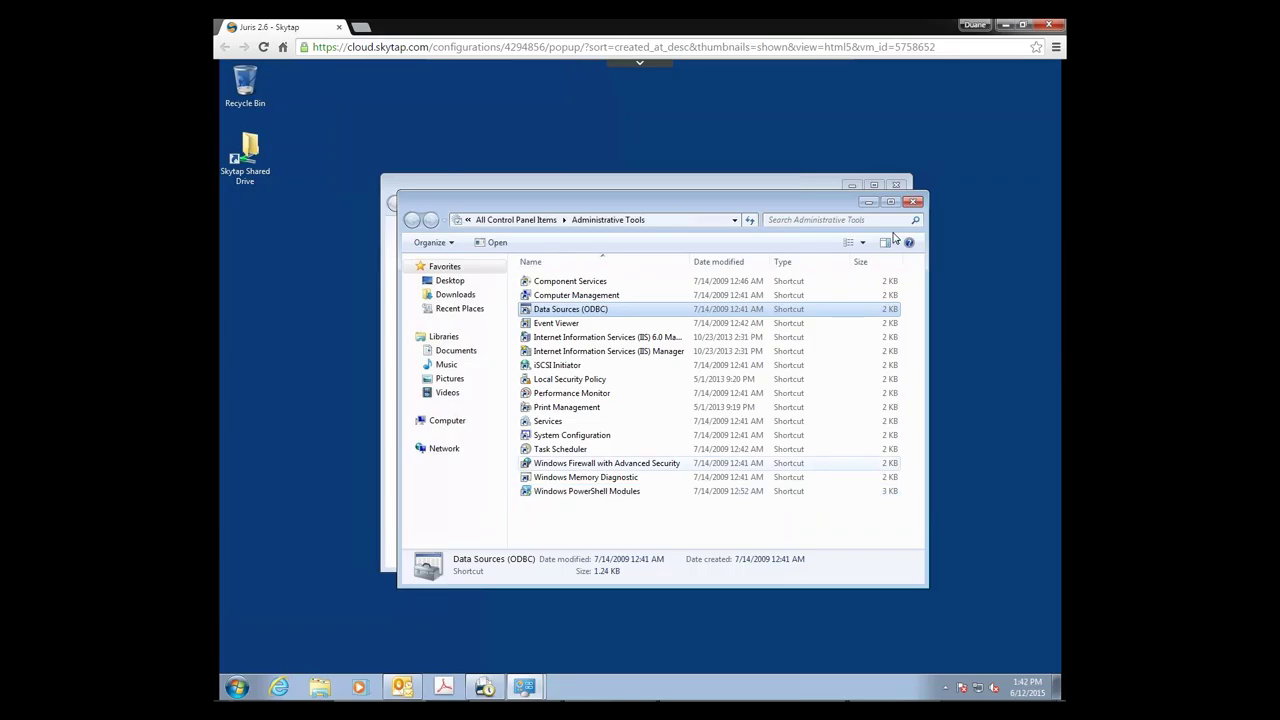
# Step: Close Administrative Tools and Control Panel, then launch Time Matters from the taskbar
pyautogui.hotkey('alt', 'F4')
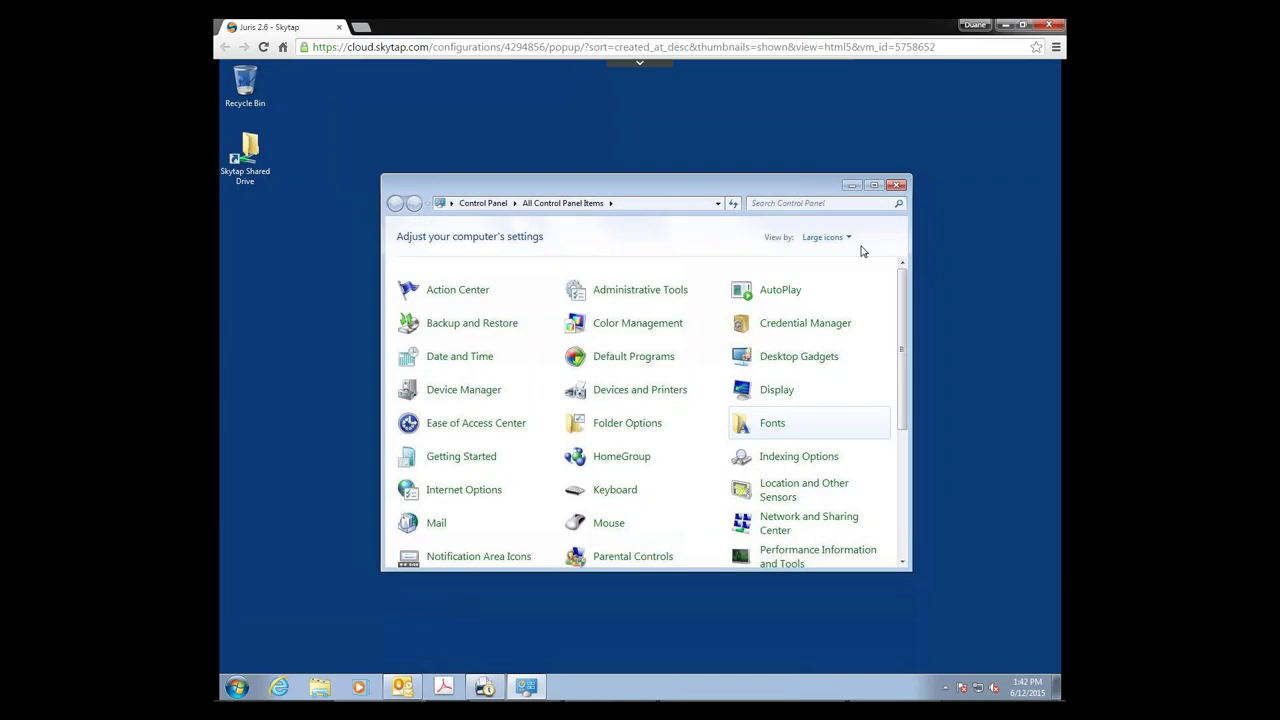
pyautogui.click(896, 185)
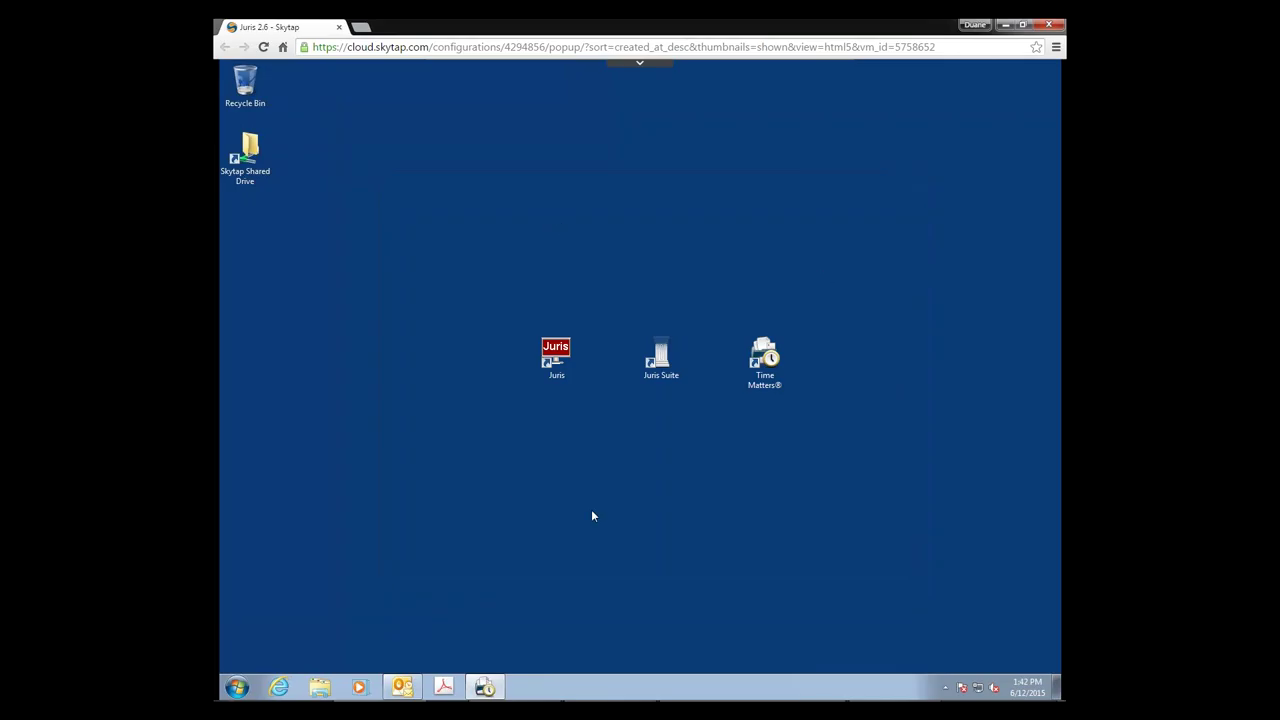
pyautogui.click(489, 686)
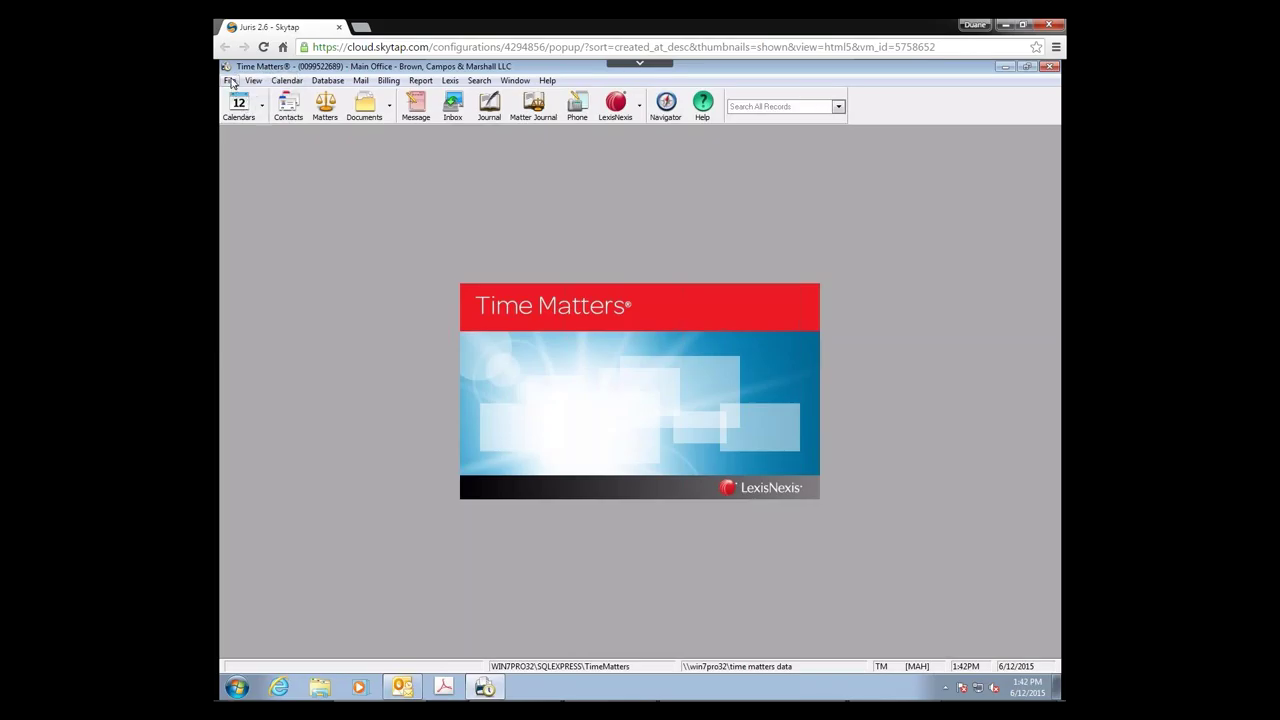
# Step: In Program Level setup Links, select Juris as the billing link and open its billing options
pyautogui.click(230, 81)
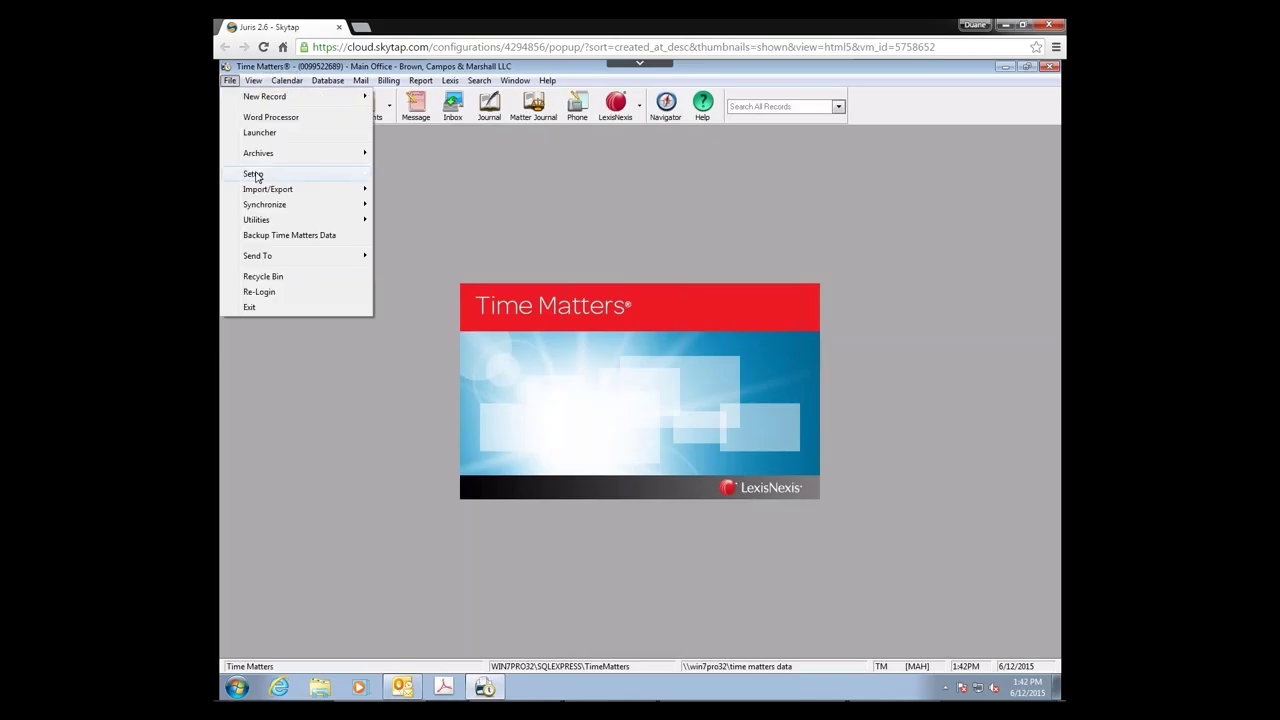
pyautogui.moveTo(253, 174)
pyautogui.moveTo(401, 178)
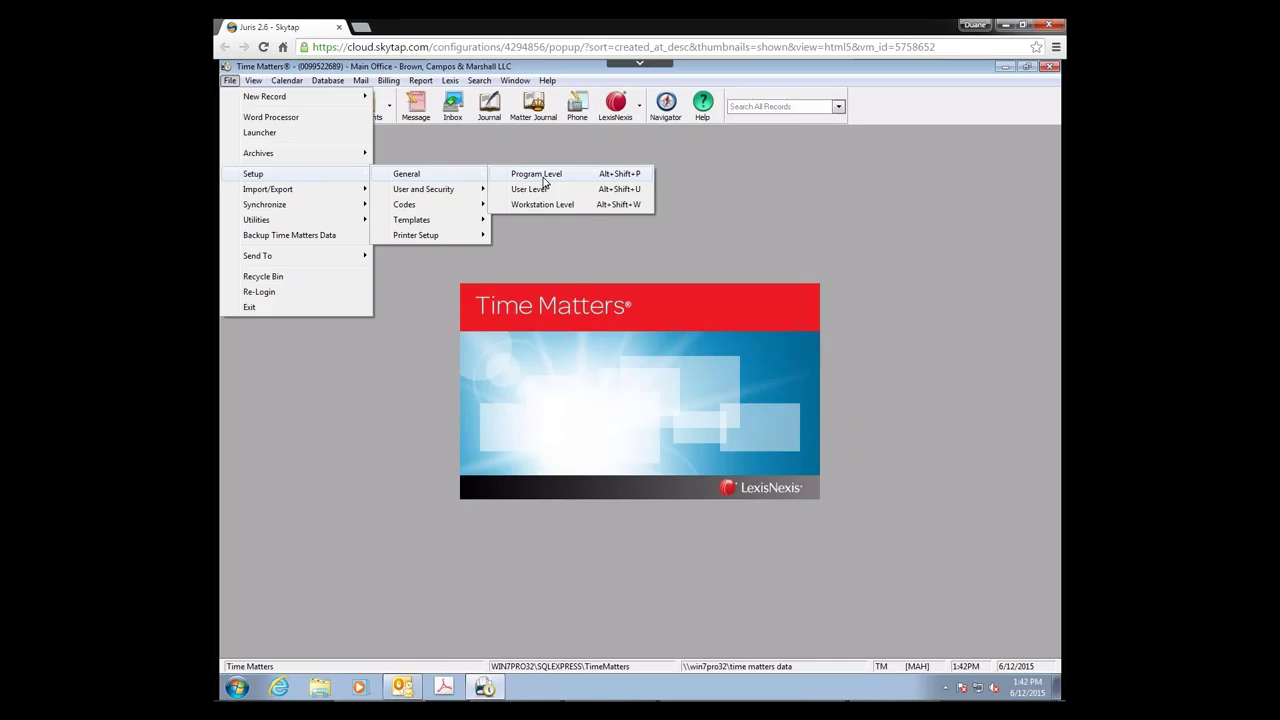
pyautogui.click(543, 176)
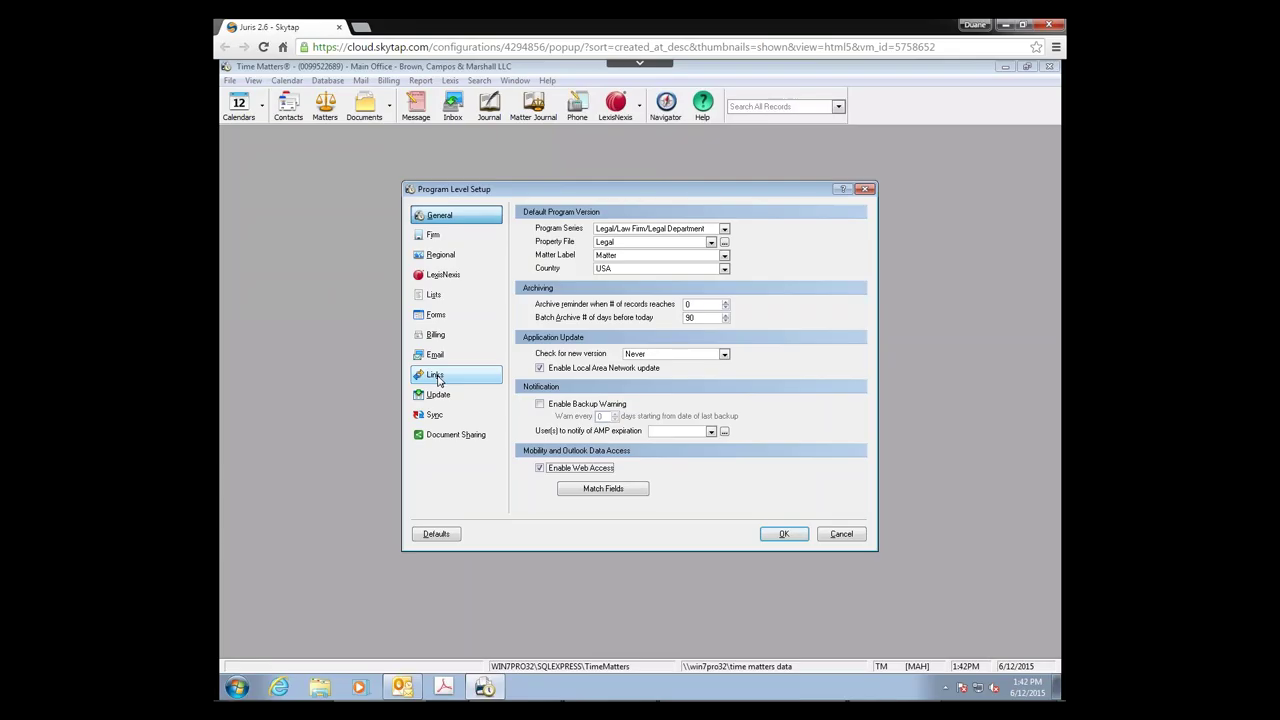
pyautogui.click(437, 377)
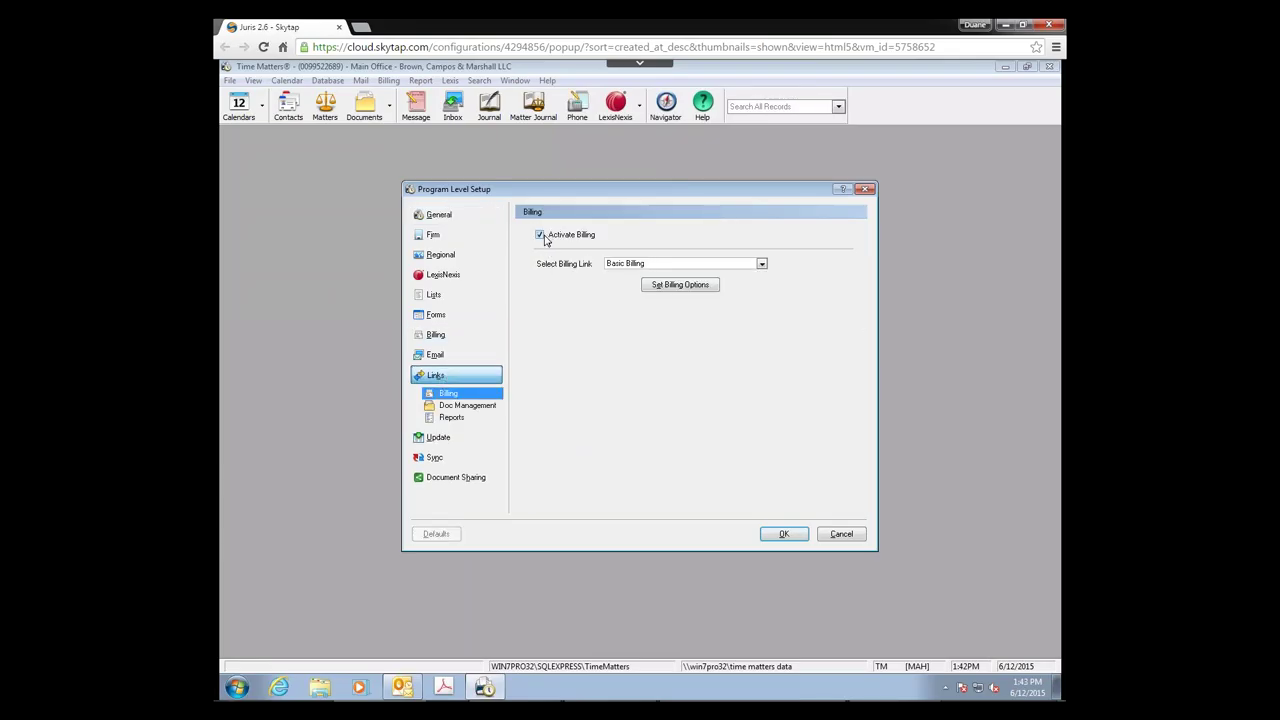
pyautogui.click(762, 264)
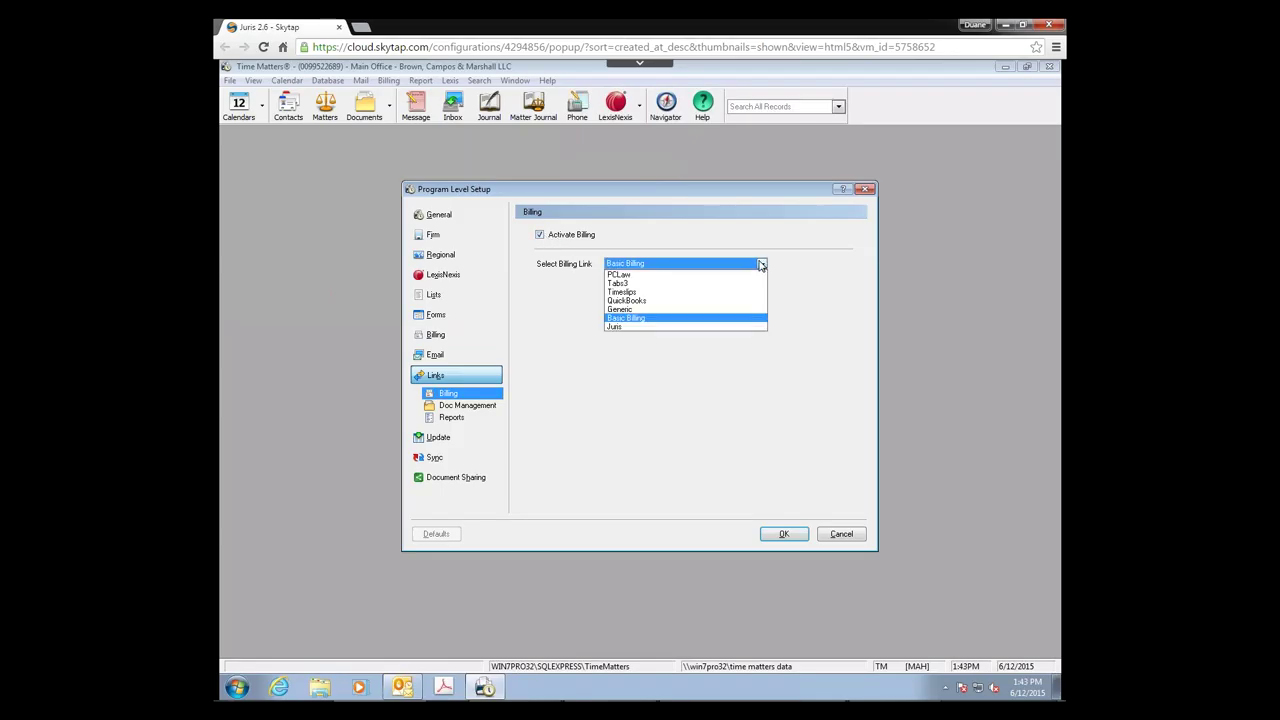
pyautogui.click(614, 328)
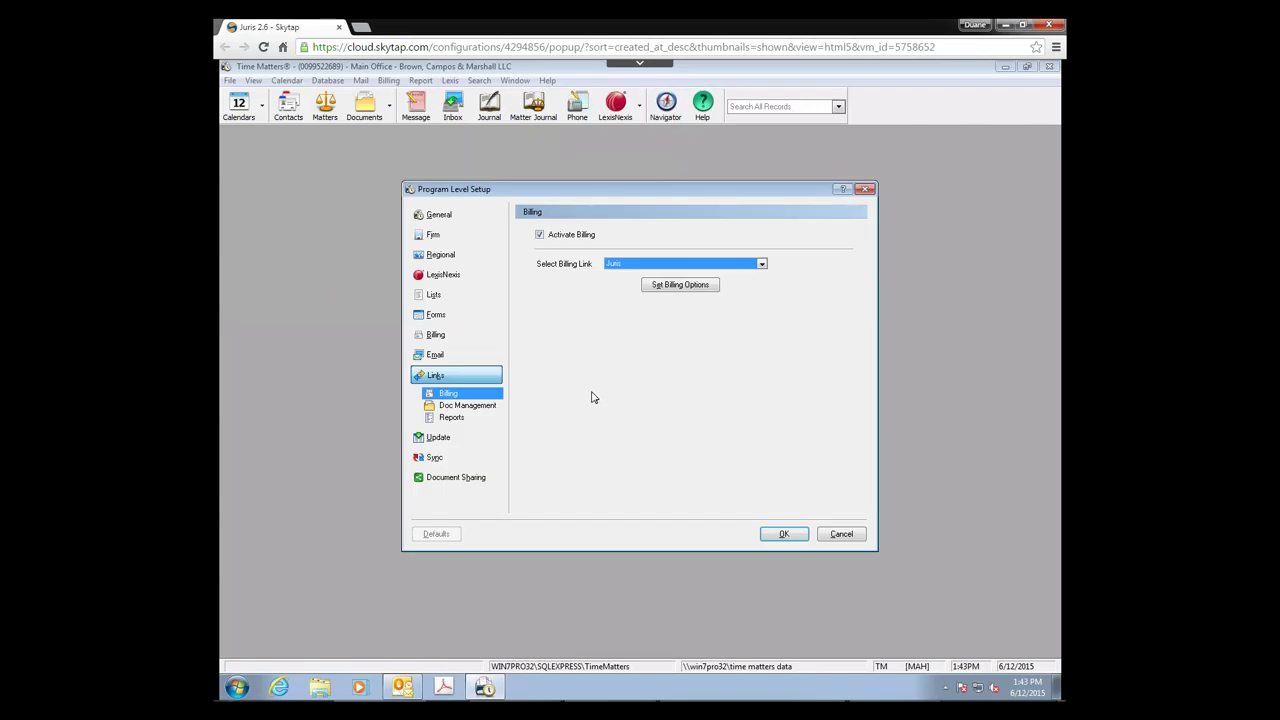
pyautogui.click(663, 289)
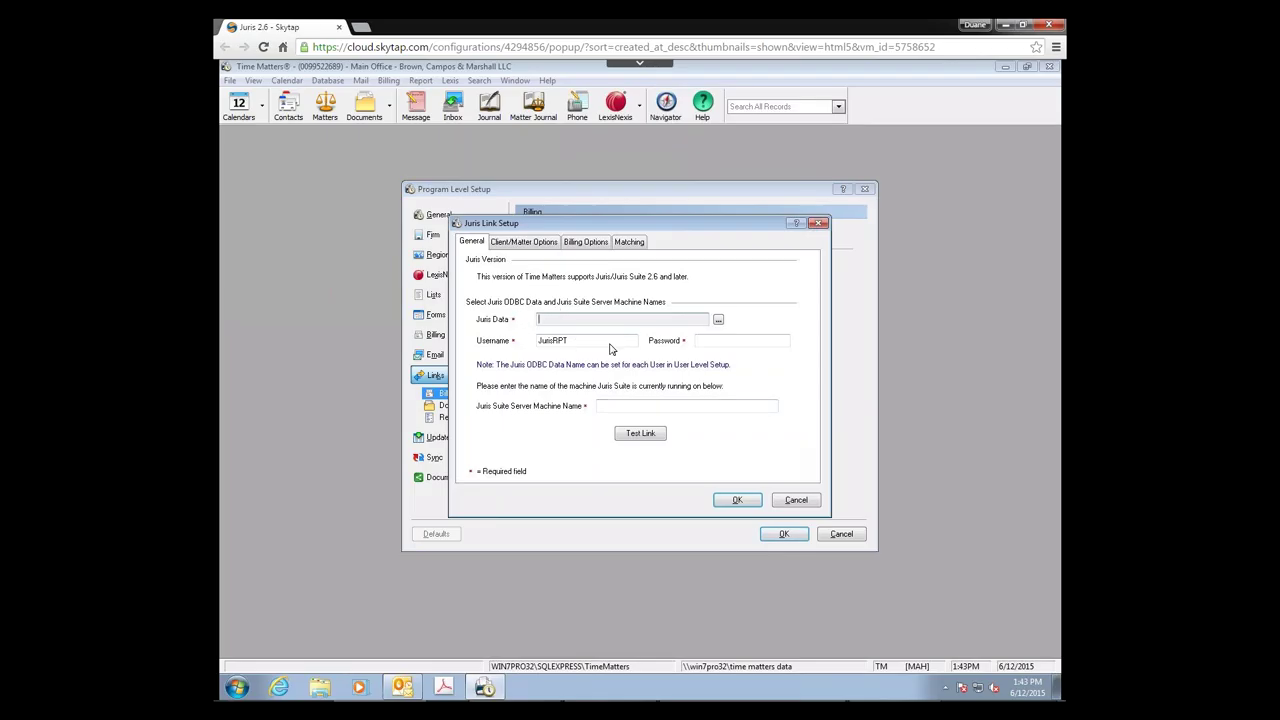
# Step: Select TM Link as the Juris Data source
pyautogui.click(718, 321)
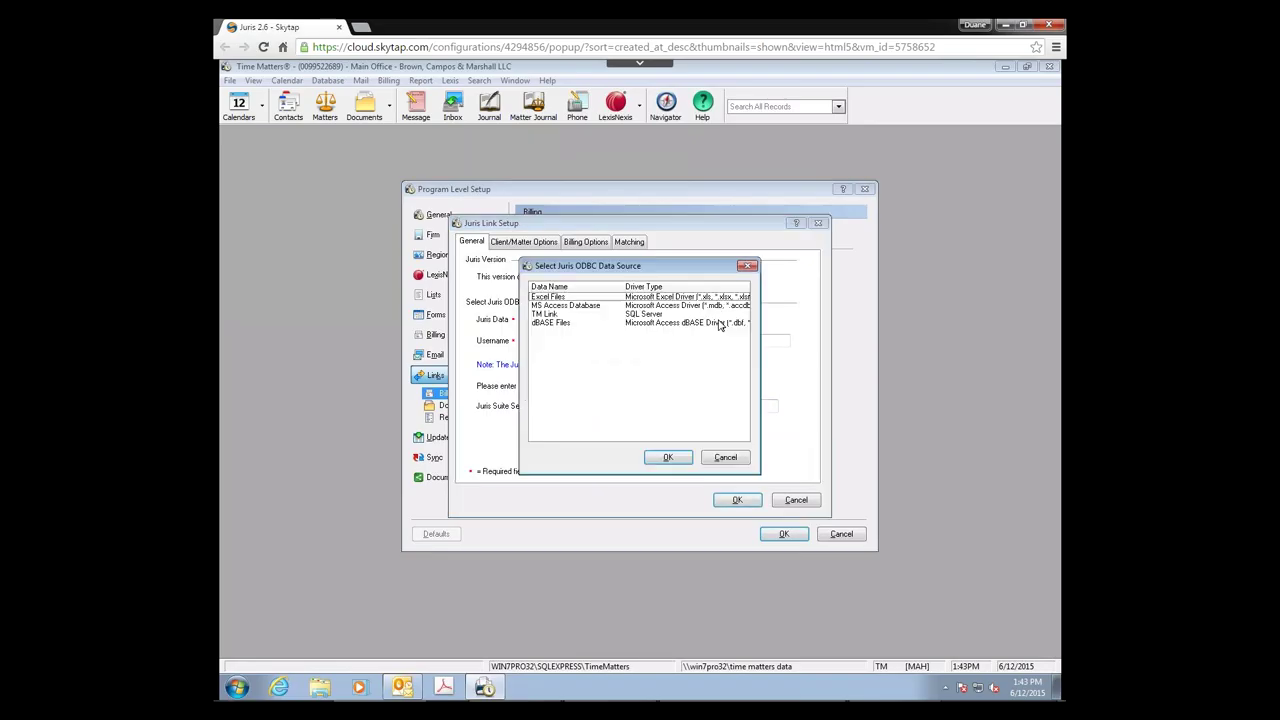
pyautogui.click(545, 315)
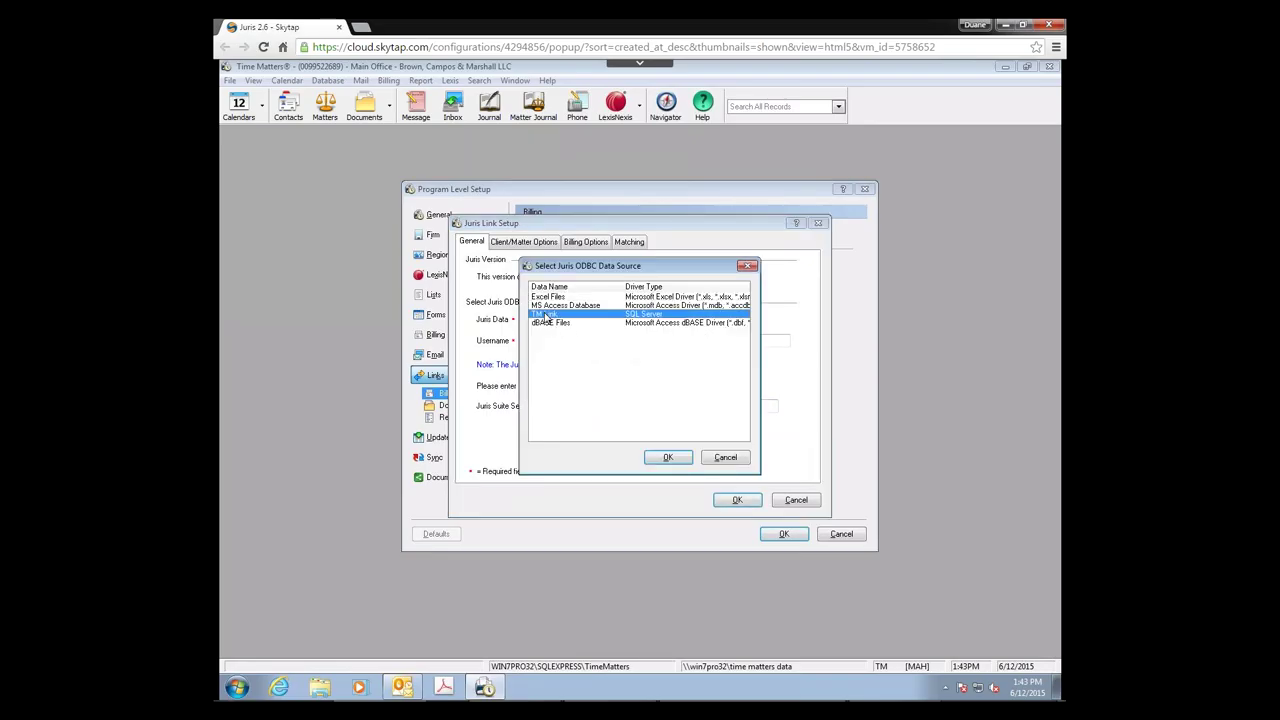
pyautogui.click(669, 458)
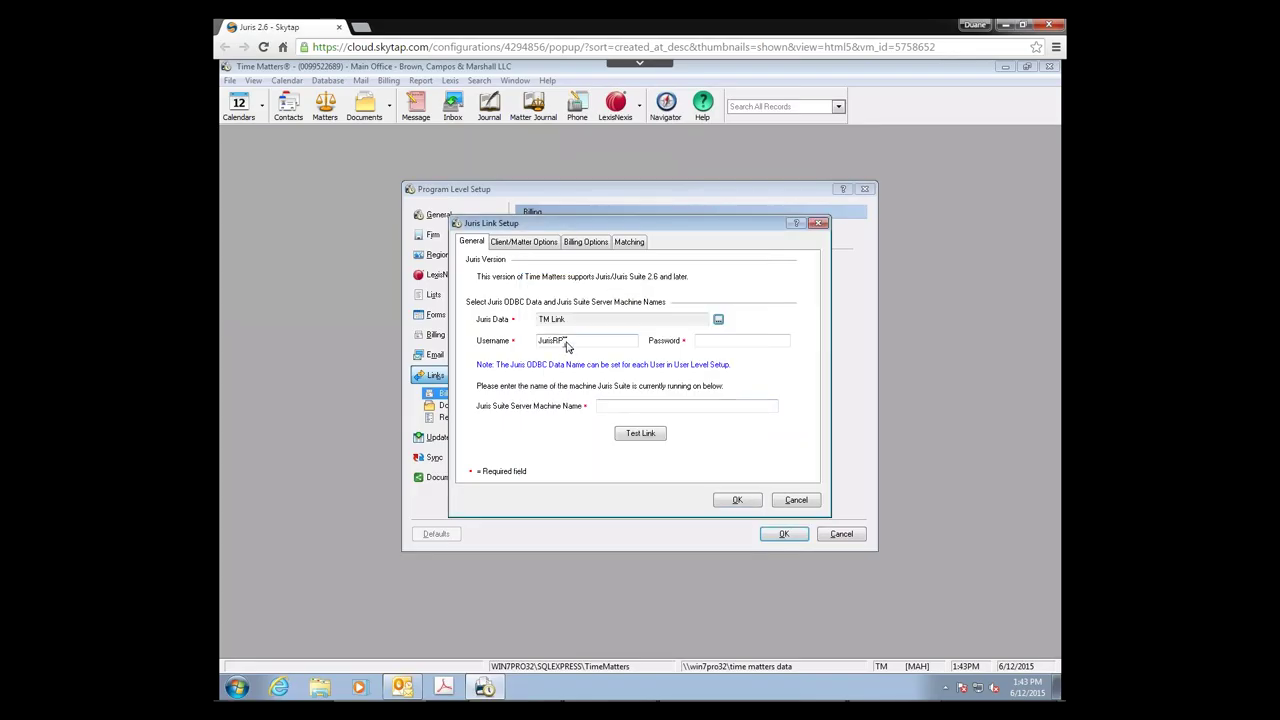
# Step: Correct the username, enter the Juris password, and set server machine name win7pro32
pyautogui.click(574, 344)
pyautogui.press('BackSpace')
pyautogui.write('O')
pyautogui.click(712, 342)
pyautogui.write('1234')
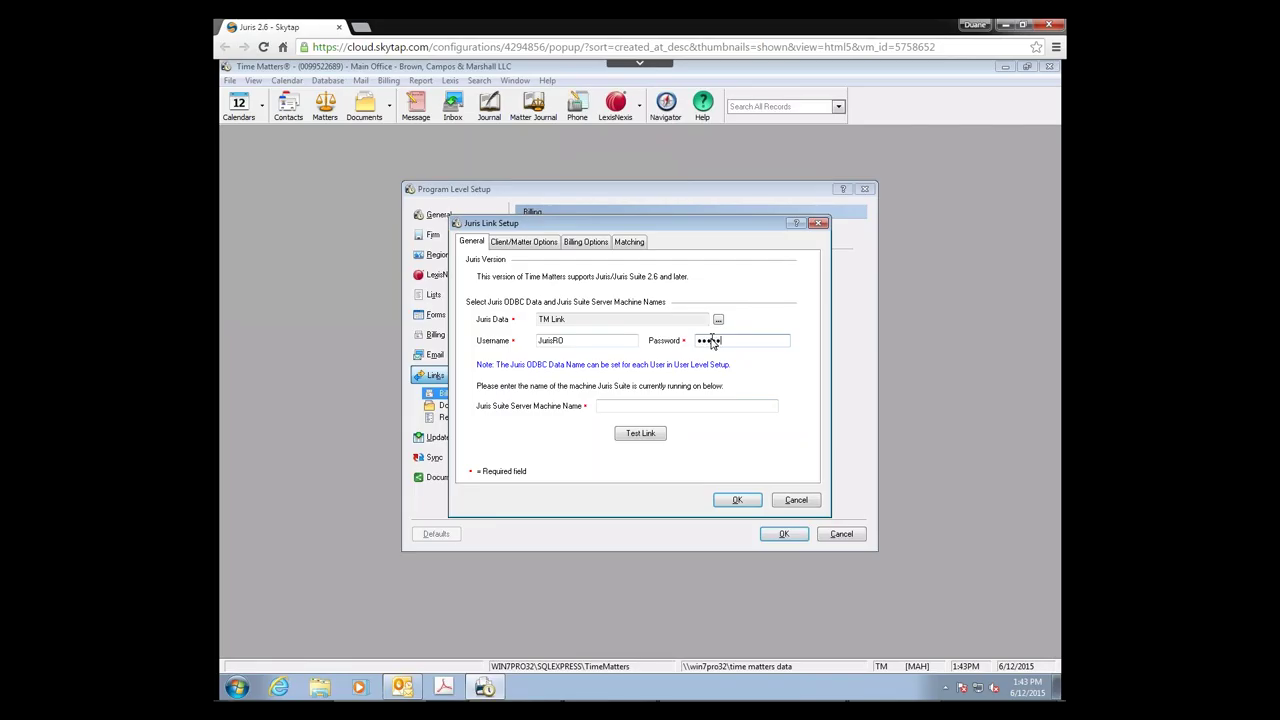
pyautogui.write('567890')
pyautogui.click(608, 408)
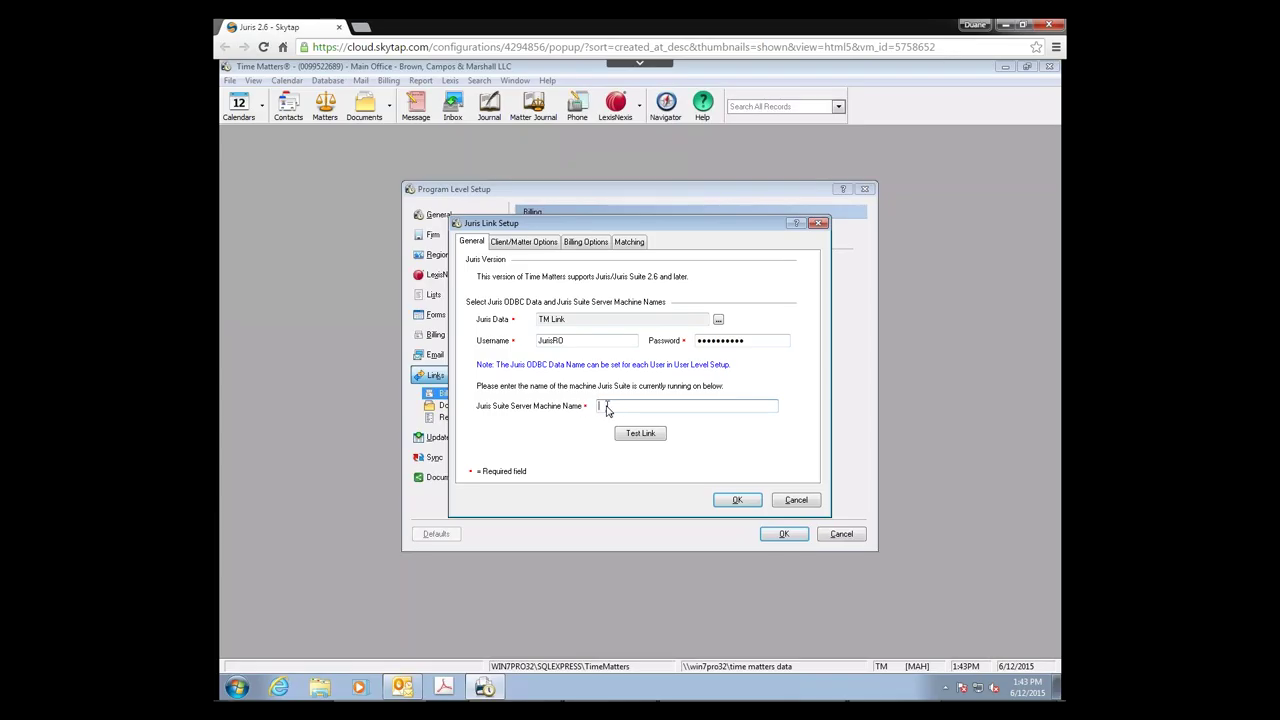
pyautogui.write('win7pro32')
# Step: Run Test Link until Juris Test Passed appears, then dismiss the message
pyautogui.click(641, 439)
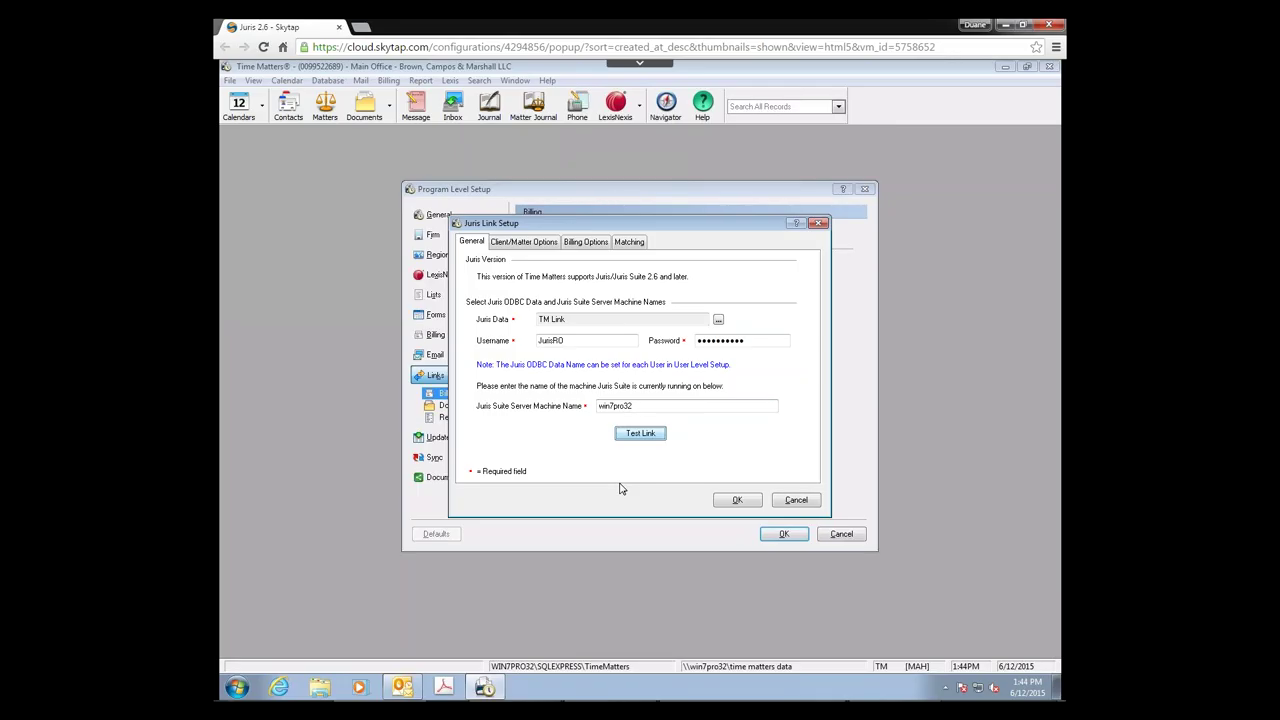
pyautogui.click(650, 435)
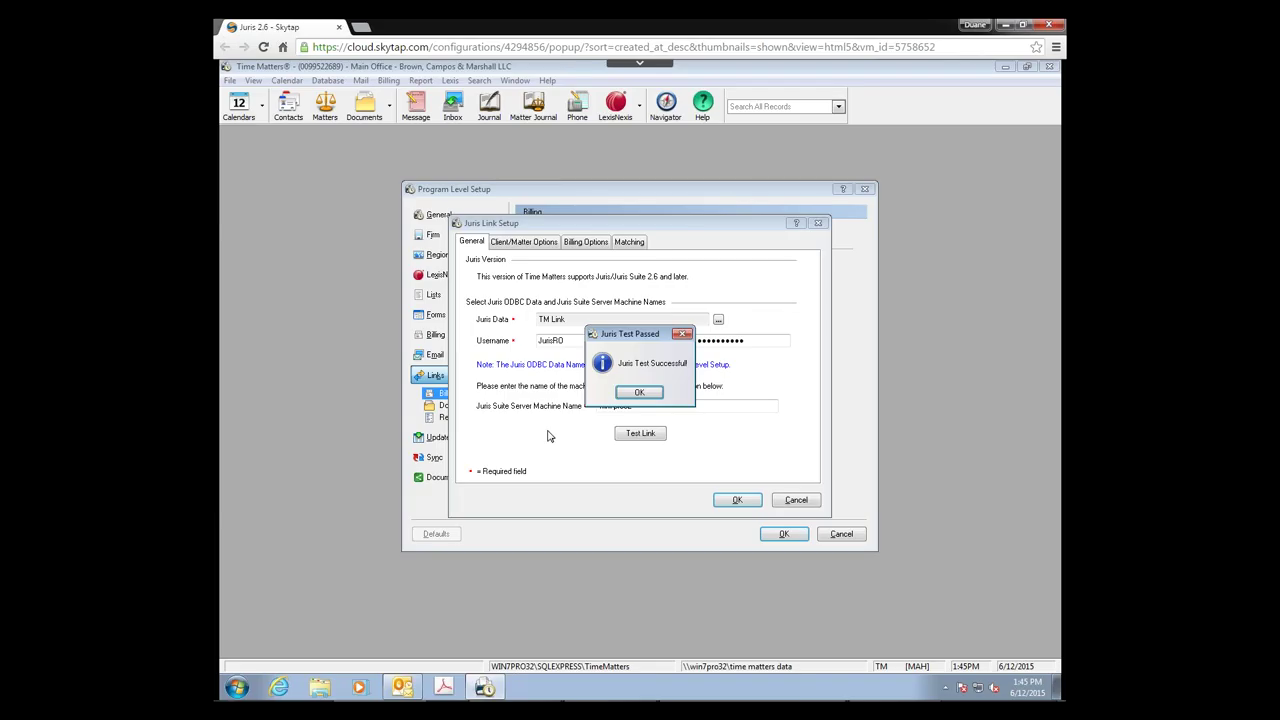
pyautogui.click(641, 398)
# Step: Enter 9999 as the Juris client template, then view the Billing Options tab
pyautogui.click(521, 243)
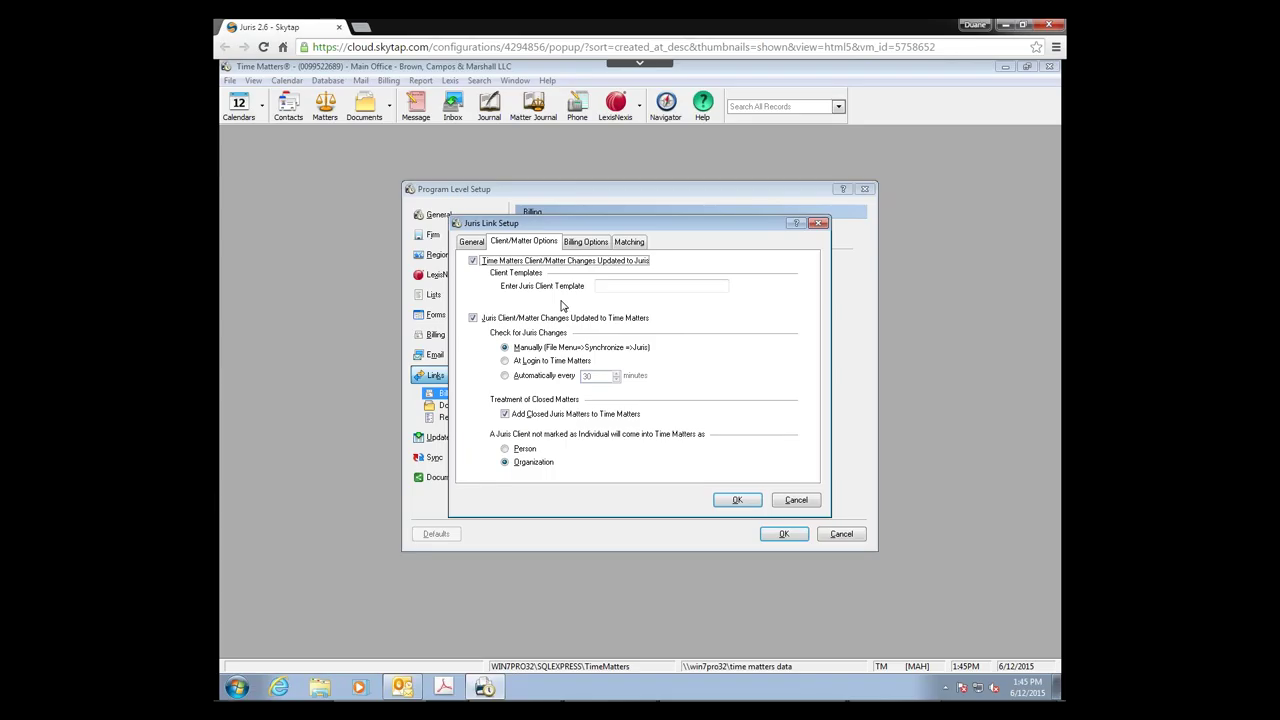
pyautogui.click(604, 287)
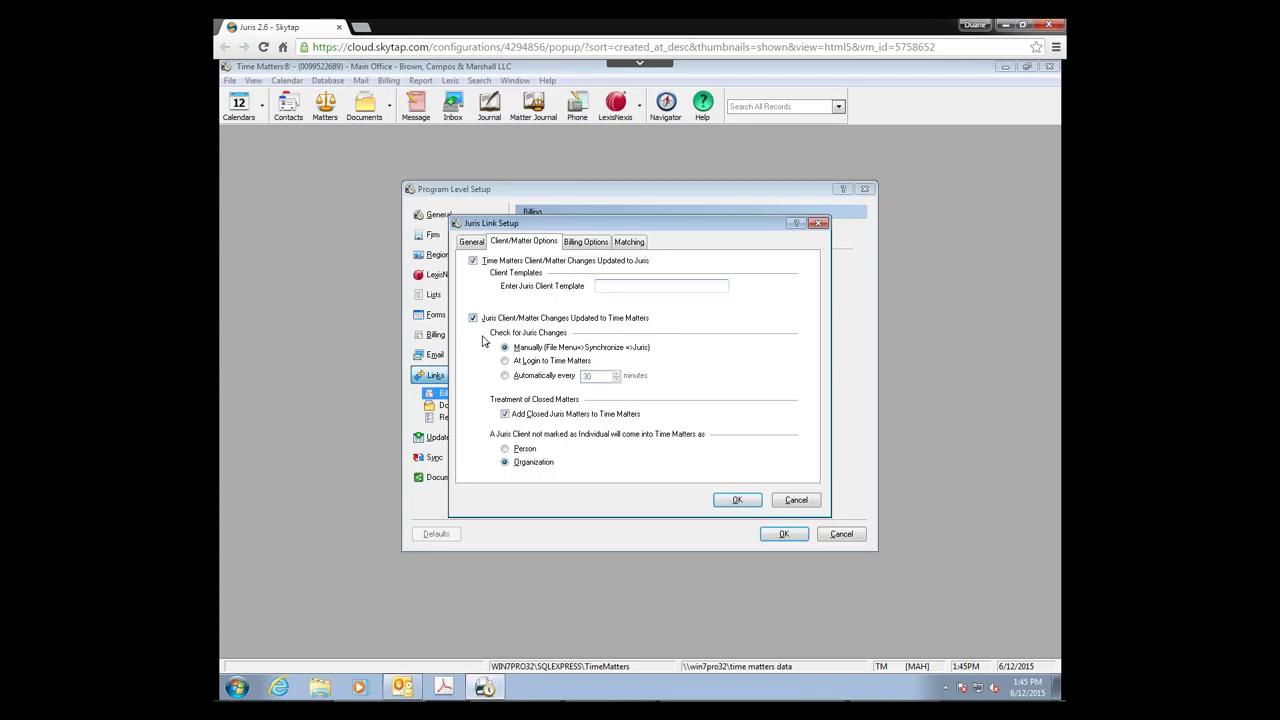
pyautogui.write('9999')
pyautogui.press('Tab')
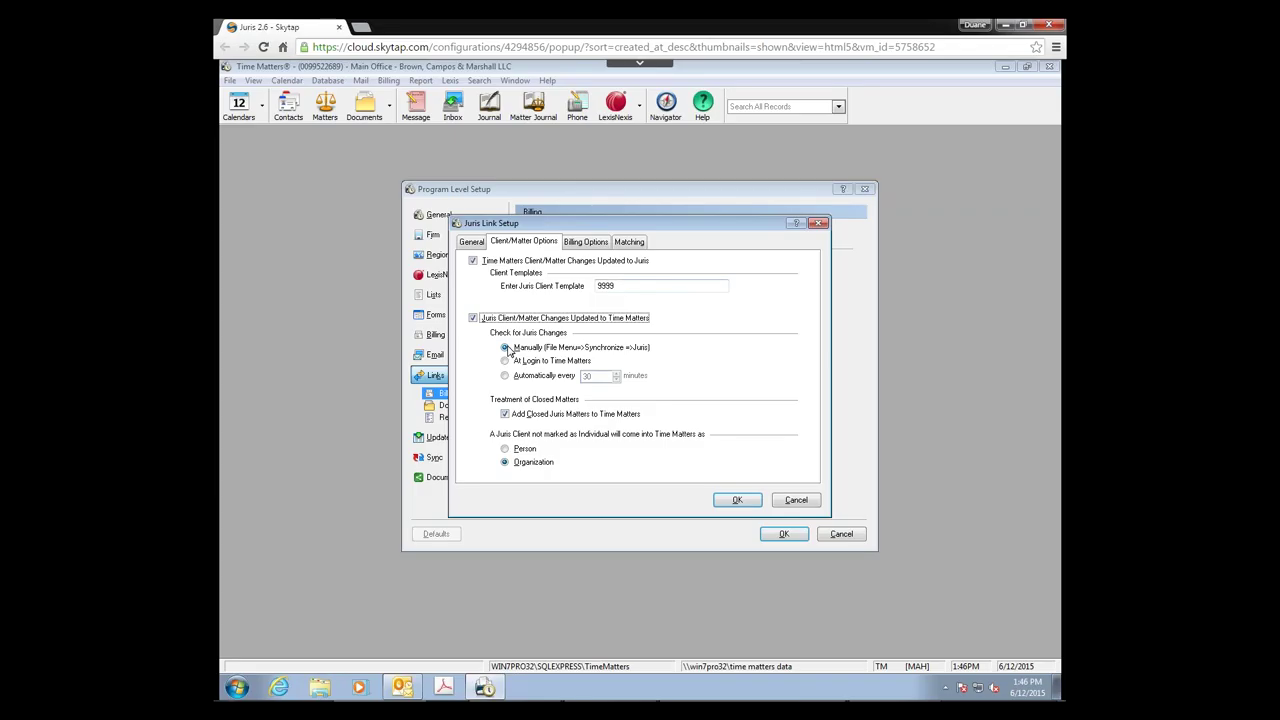
pyautogui.click(595, 247)
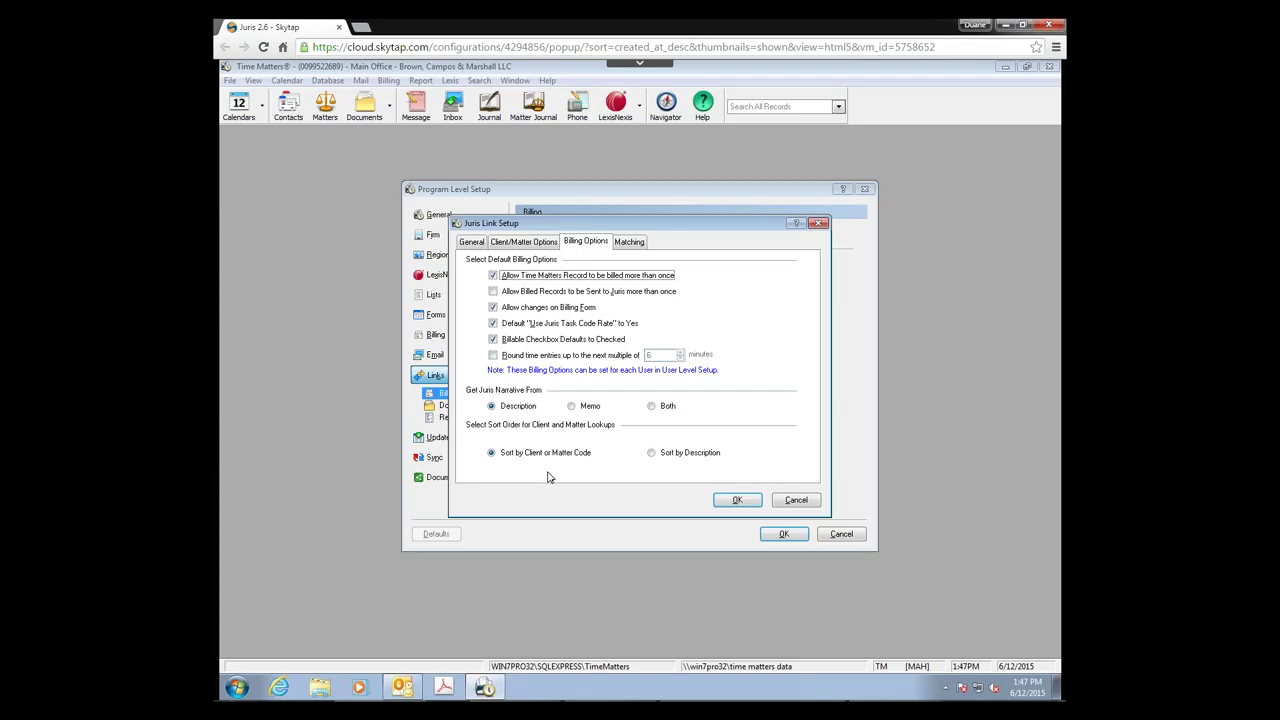
# Step: Show the Matching tab's Staff lists of Juris codes and Time Matters staff
pyautogui.click(629, 243)
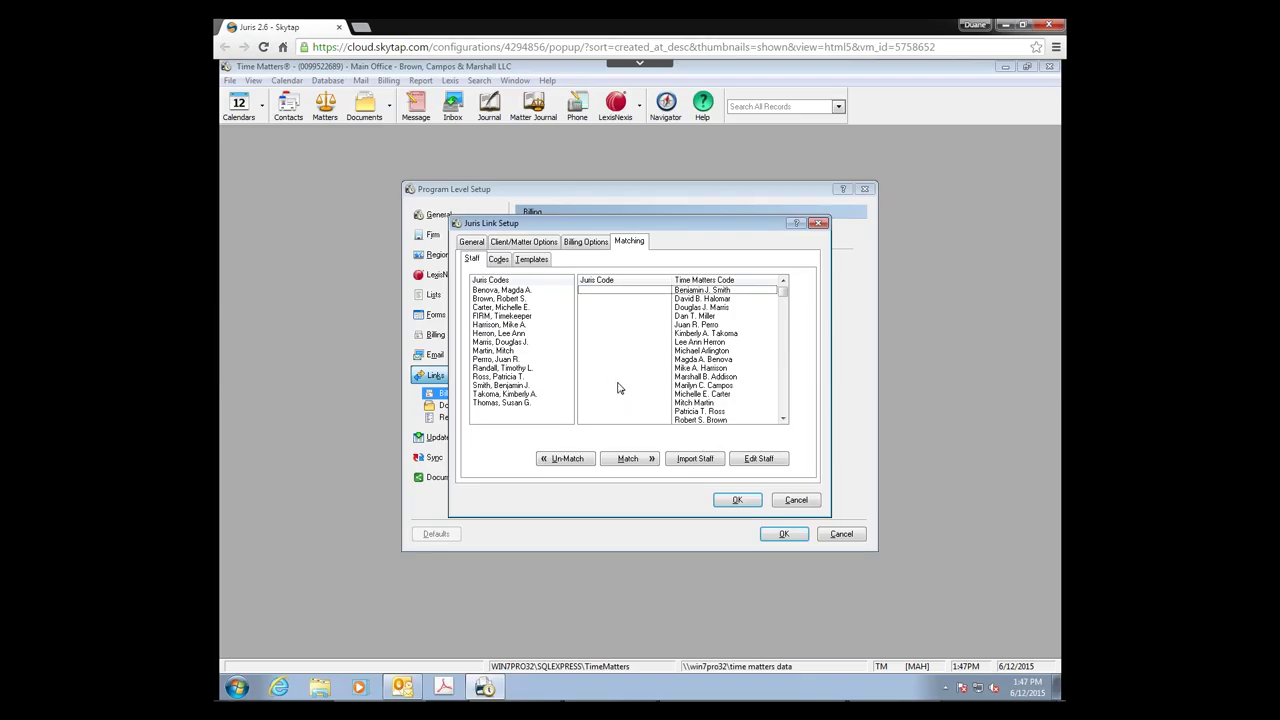
# Step: Pair each of two Juris timekeeper codes with its Time Matters staff entry via Match
pyautogui.click(492, 327)
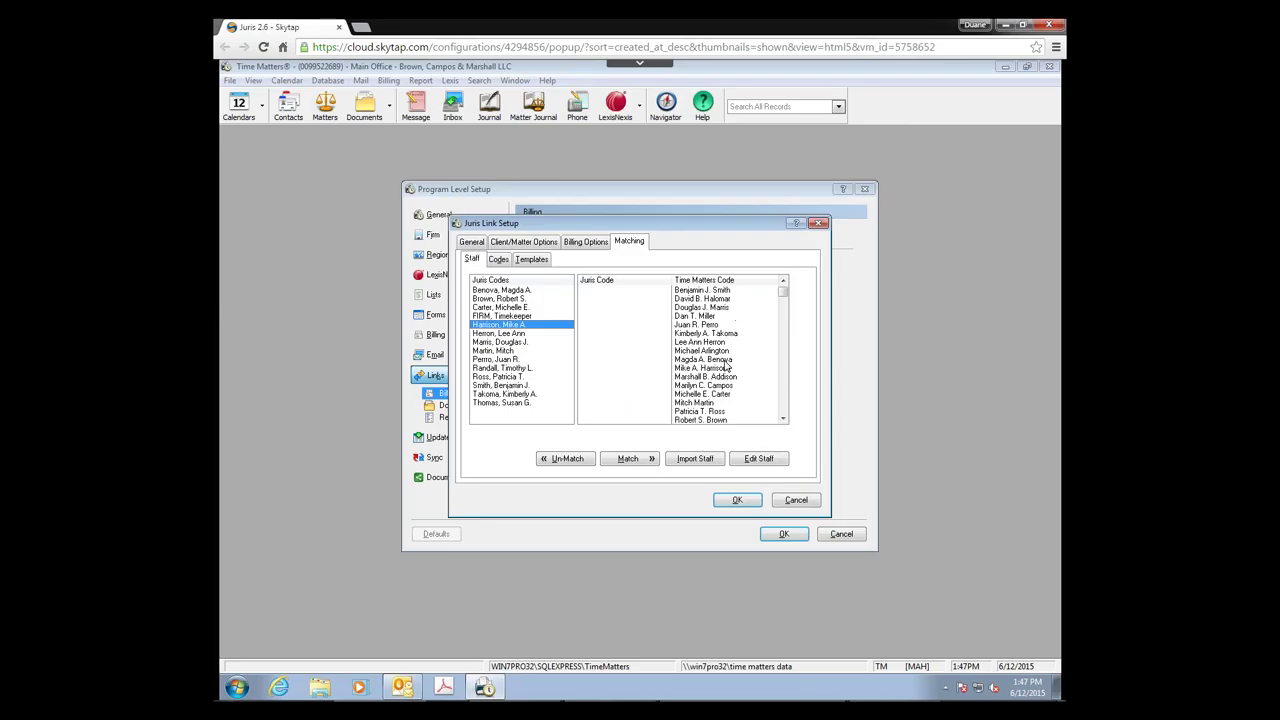
pyautogui.click(693, 370)
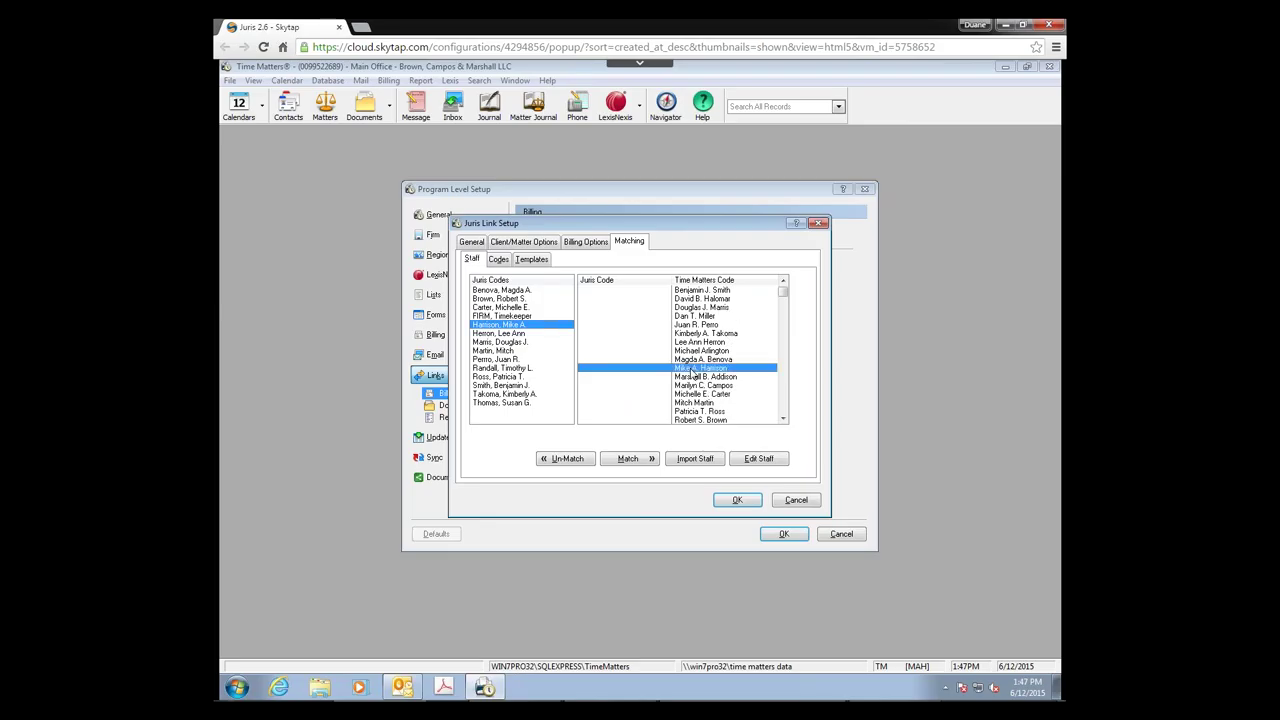
pyautogui.click(628, 460)
pyautogui.click(497, 290)
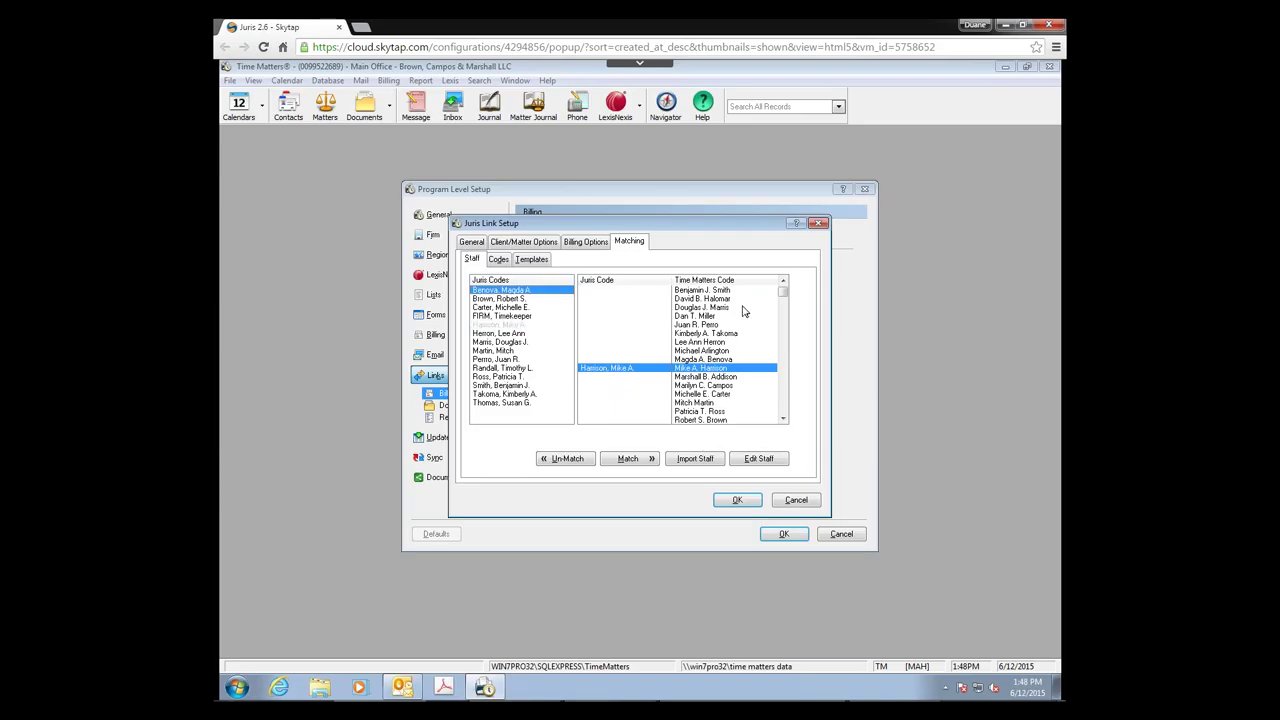
pyautogui.click(700, 359)
pyautogui.click(634, 458)
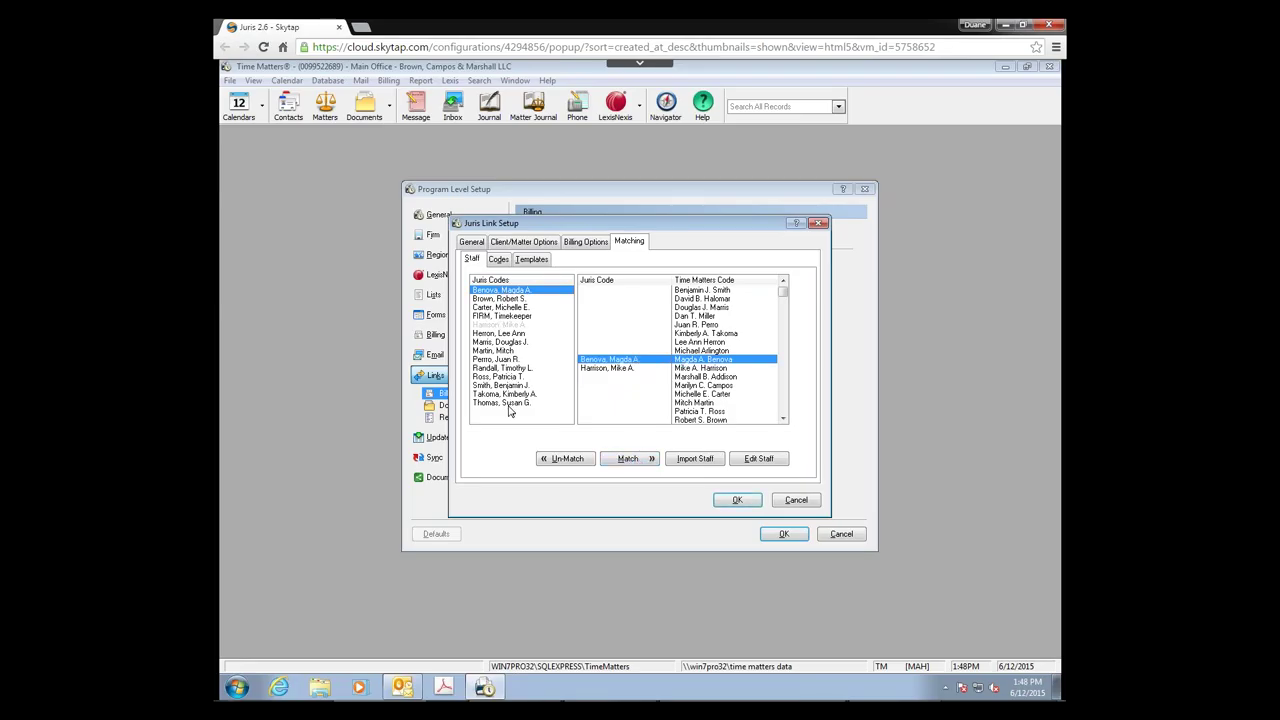
# Step: Open the Codes matching lists and switch to the Matter code lists
pyautogui.click(499, 260)
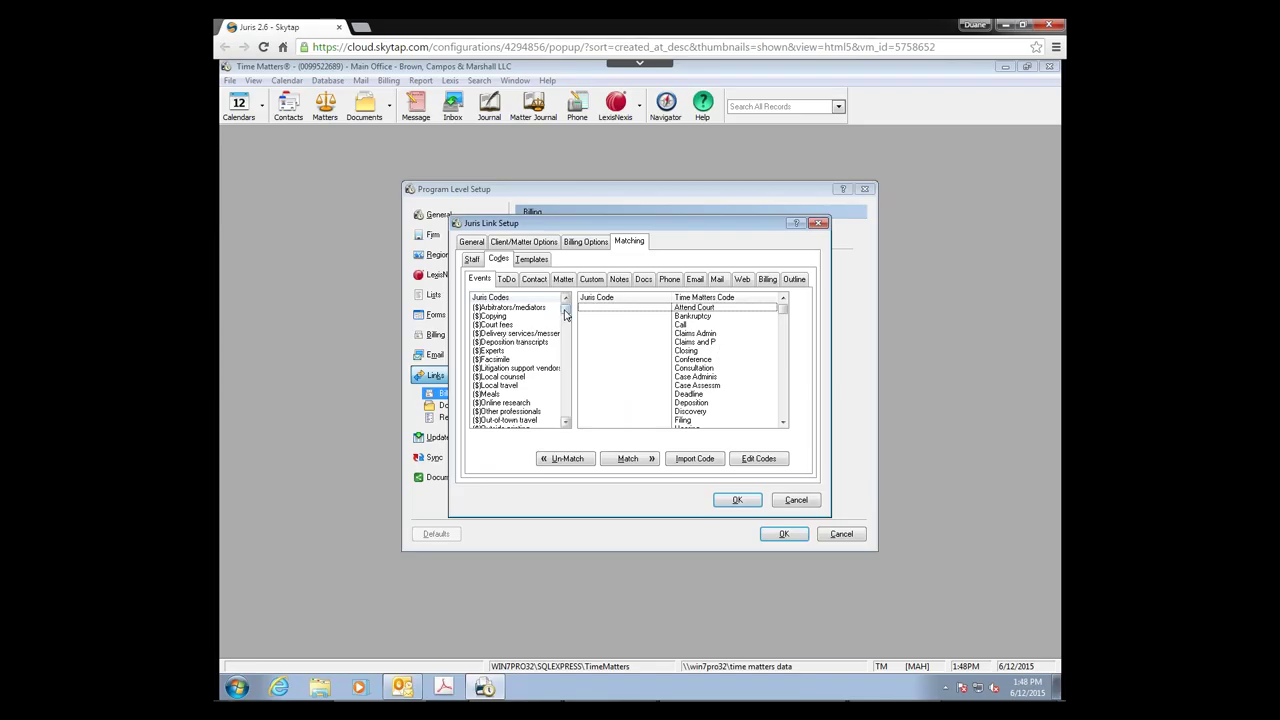
pyautogui.moveTo(565, 313)
pyautogui.mouseDown()
pyautogui.moveTo(565, 337)
pyautogui.moveTo(565, 308)
pyautogui.mouseUp()
pyautogui.moveTo(565, 313); pyautogui.dragTo(555, 360)
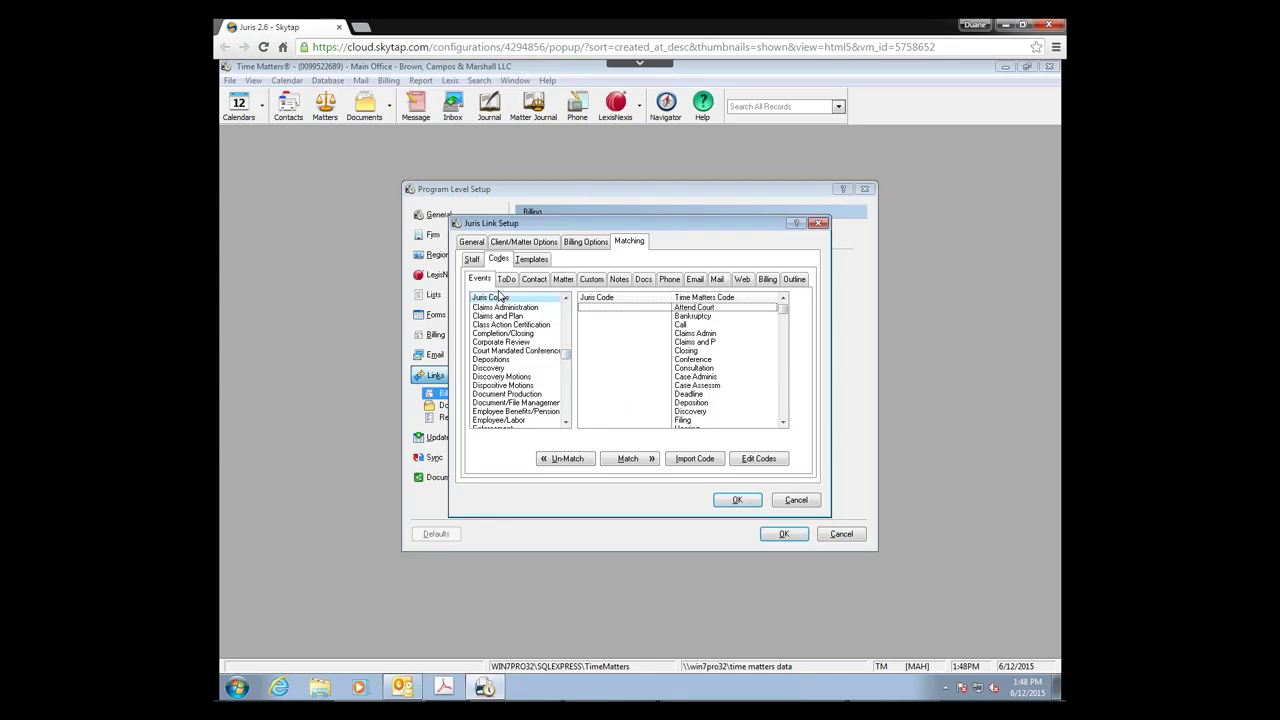
pyautogui.click(508, 281)
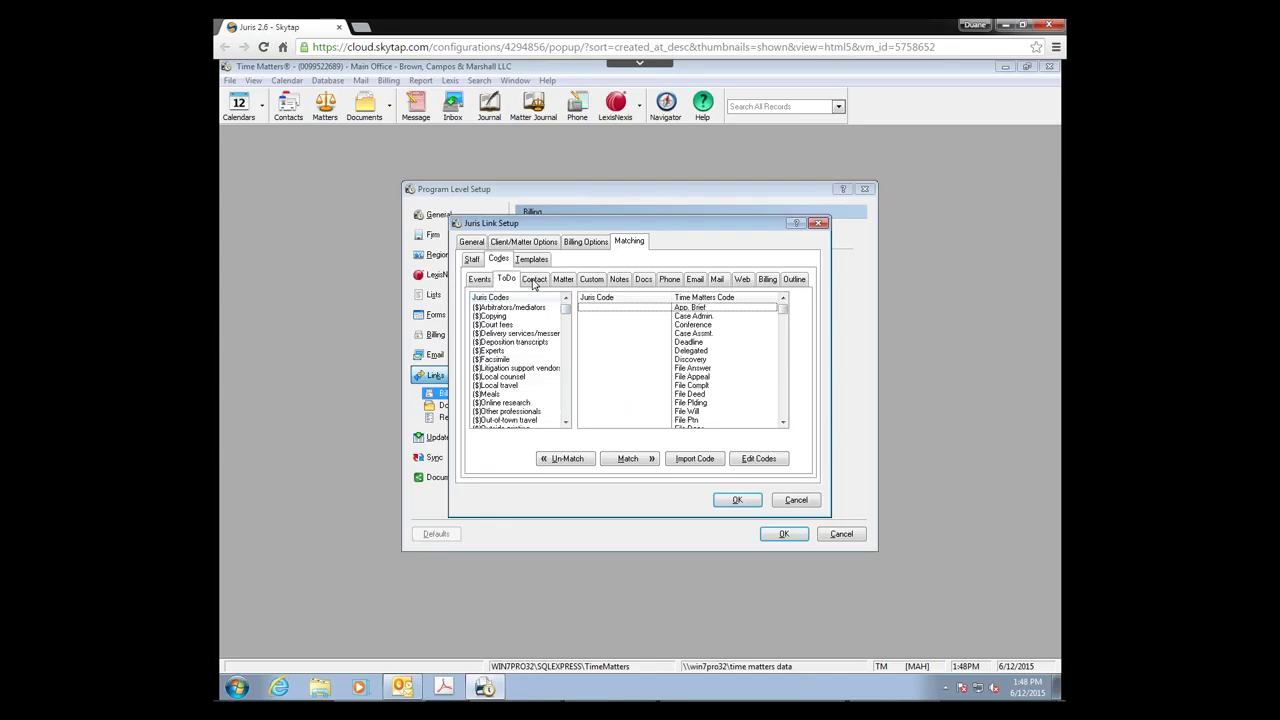
pyautogui.click(533, 281)
pyautogui.click(563, 281)
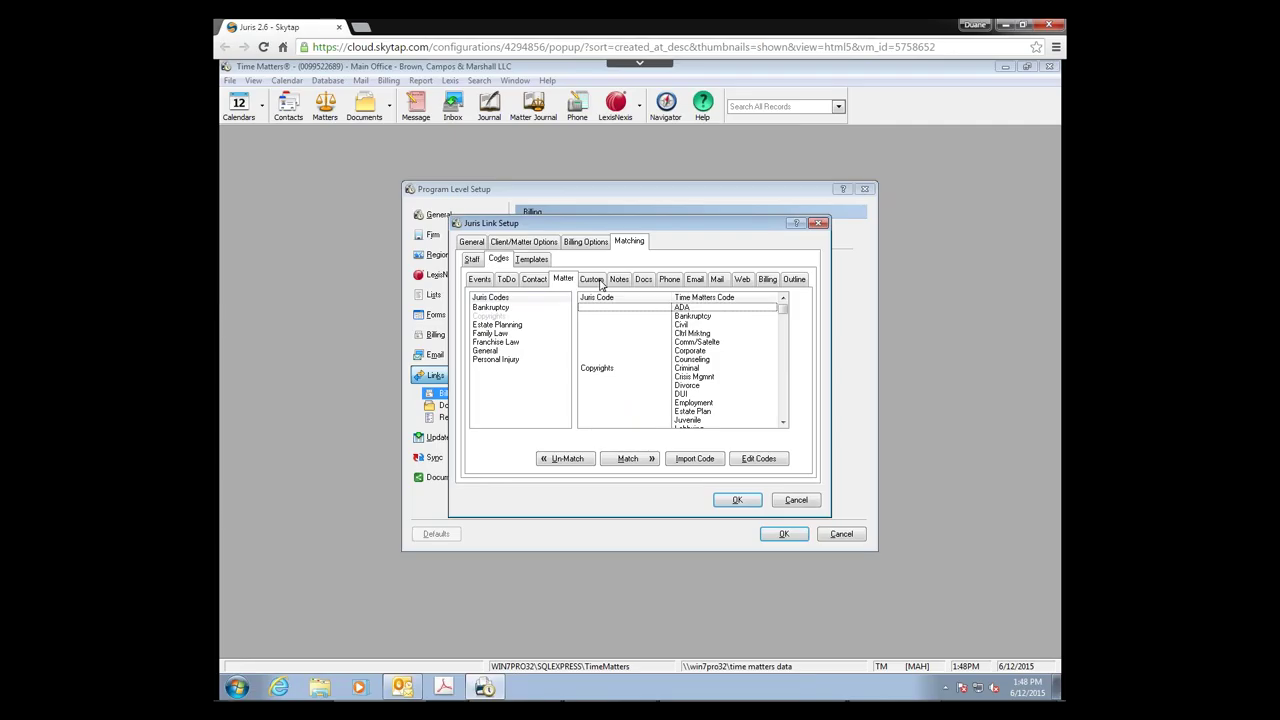
# Step: Match Juris Bankruptcy to Bankruptcy and General to Civil, then show the Billing codes
pyautogui.click(684, 317)
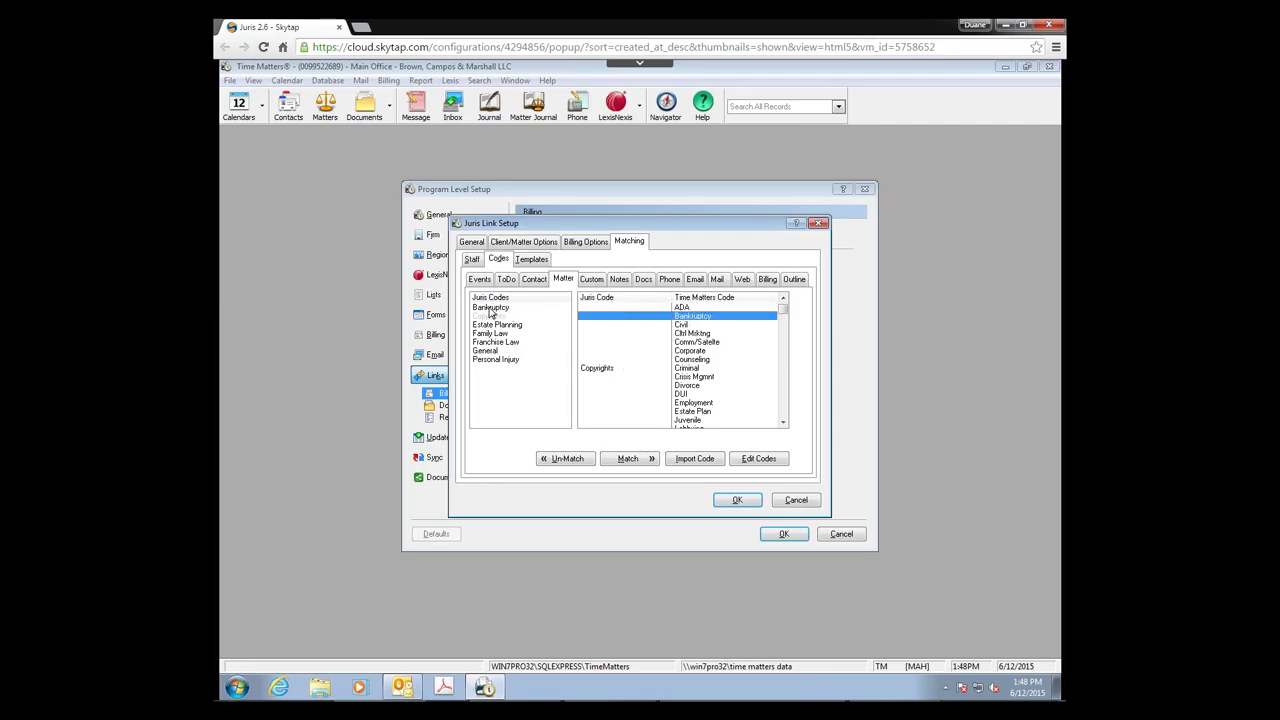
pyautogui.click(492, 308)
pyautogui.click(627, 460)
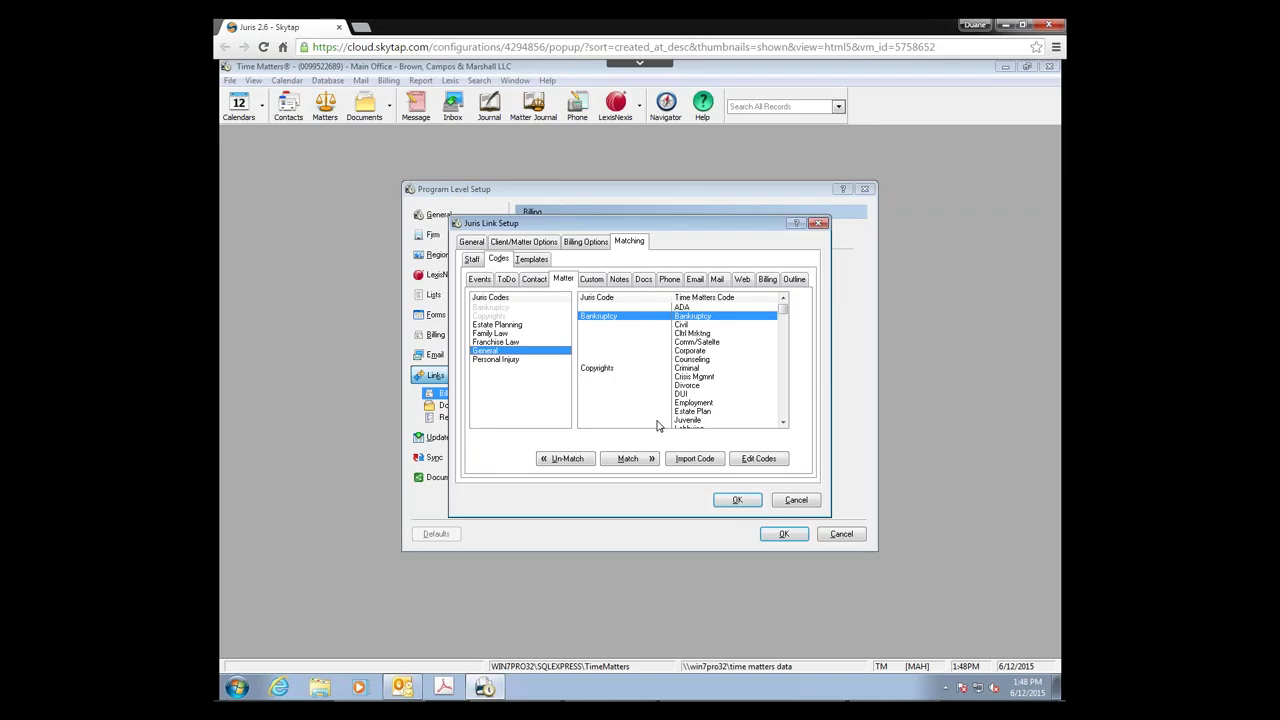
pyautogui.click(643, 458)
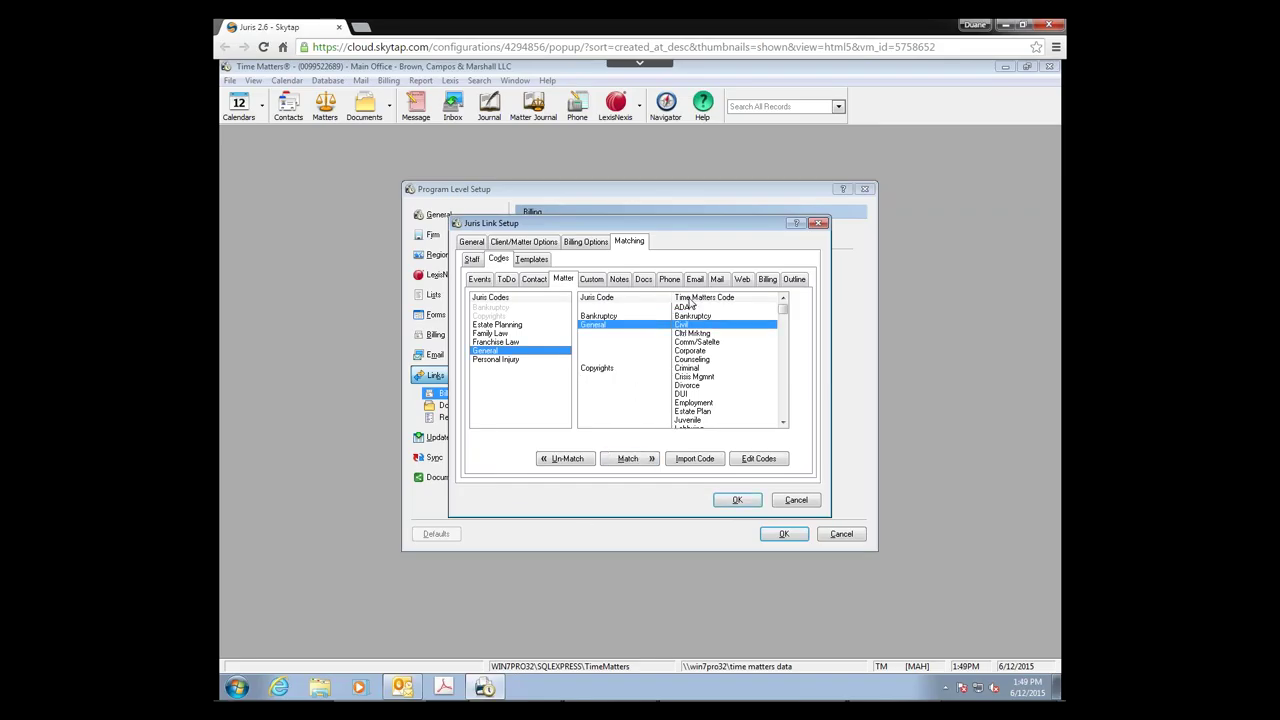
pyautogui.click(764, 280)
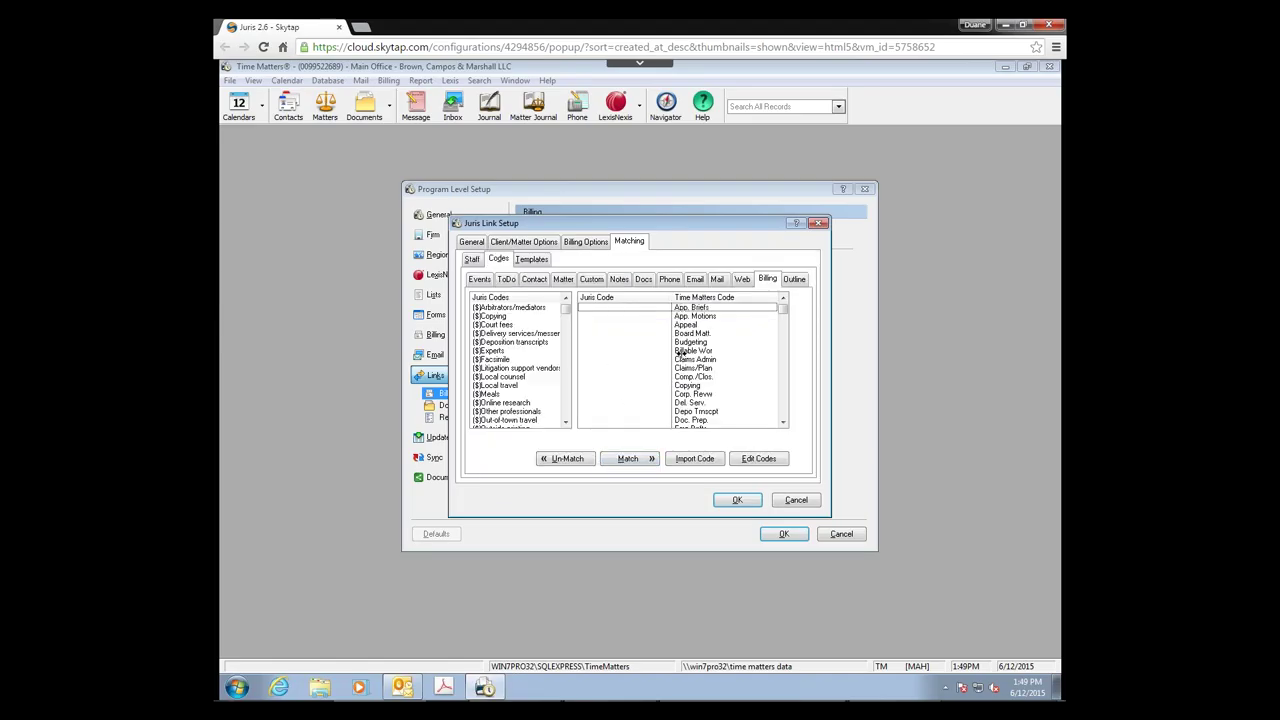
# Step: Link Juris billing code Administration to the Time Matters billable work code
pyautogui.click(620, 352)
pyautogui.click(565, 423)
pyautogui.scroll(-4, 565, 423)
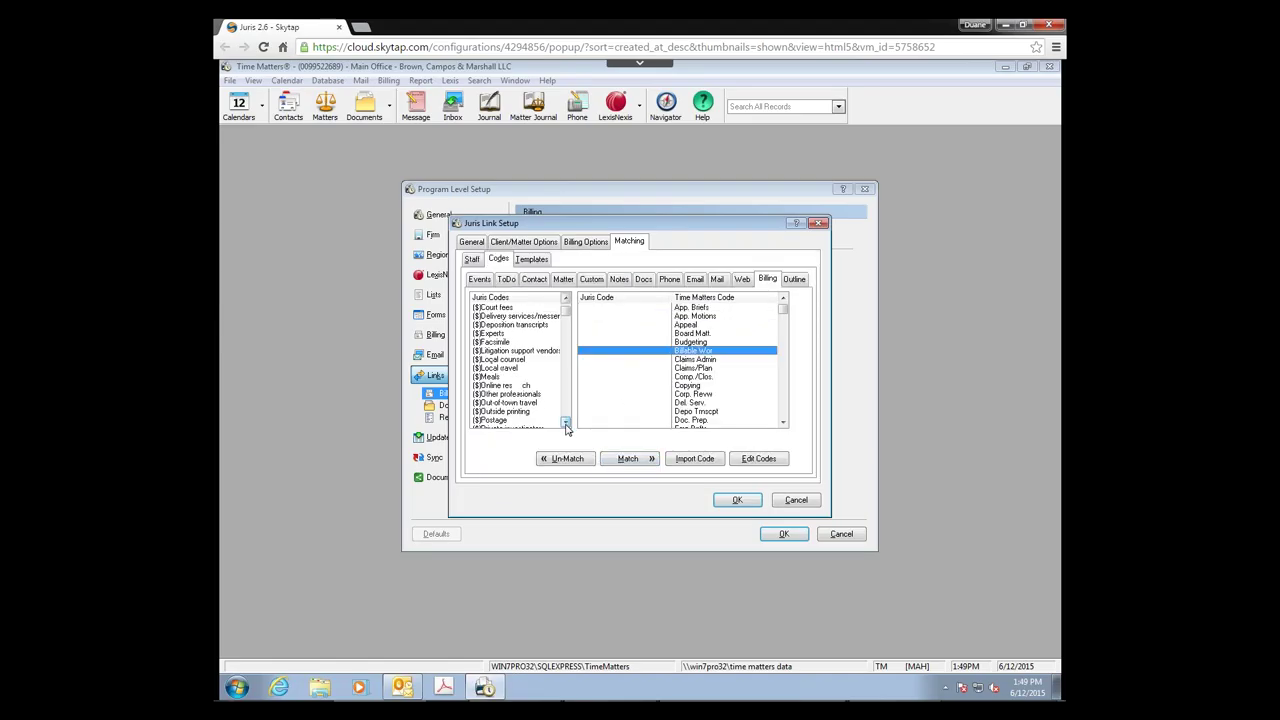
pyautogui.scroll(-2, 565, 423)
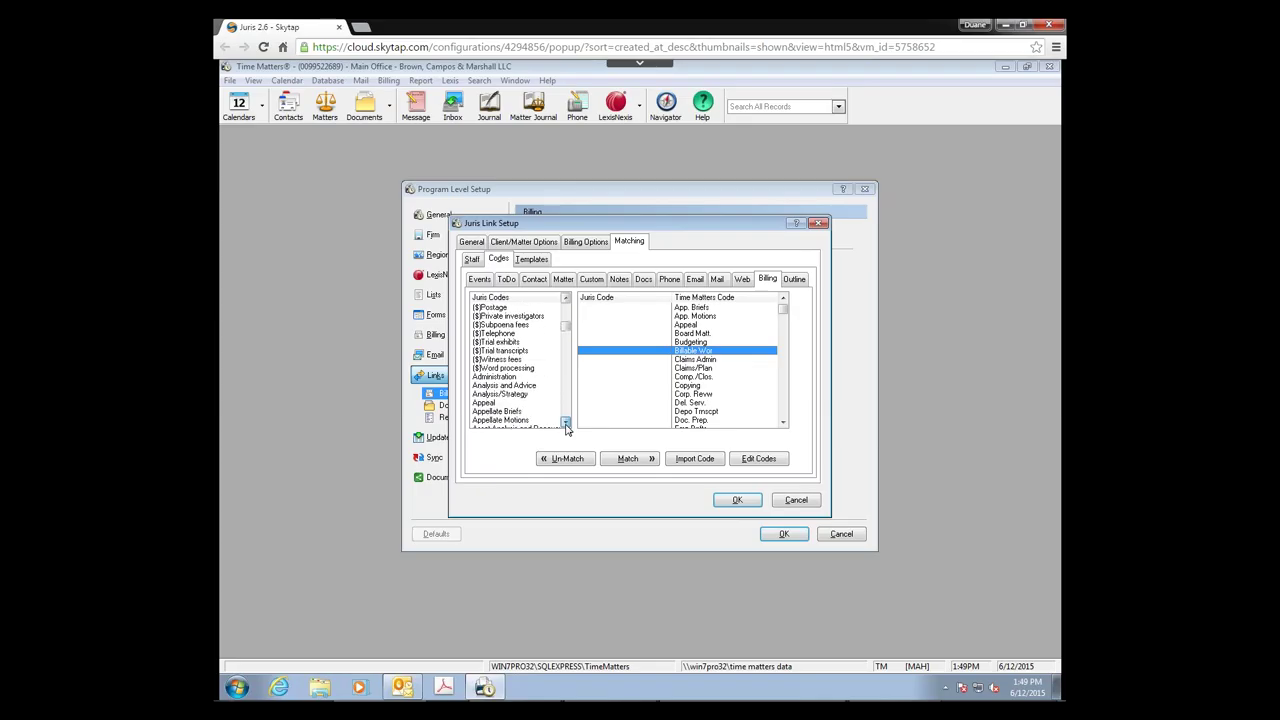
pyautogui.click(500, 368)
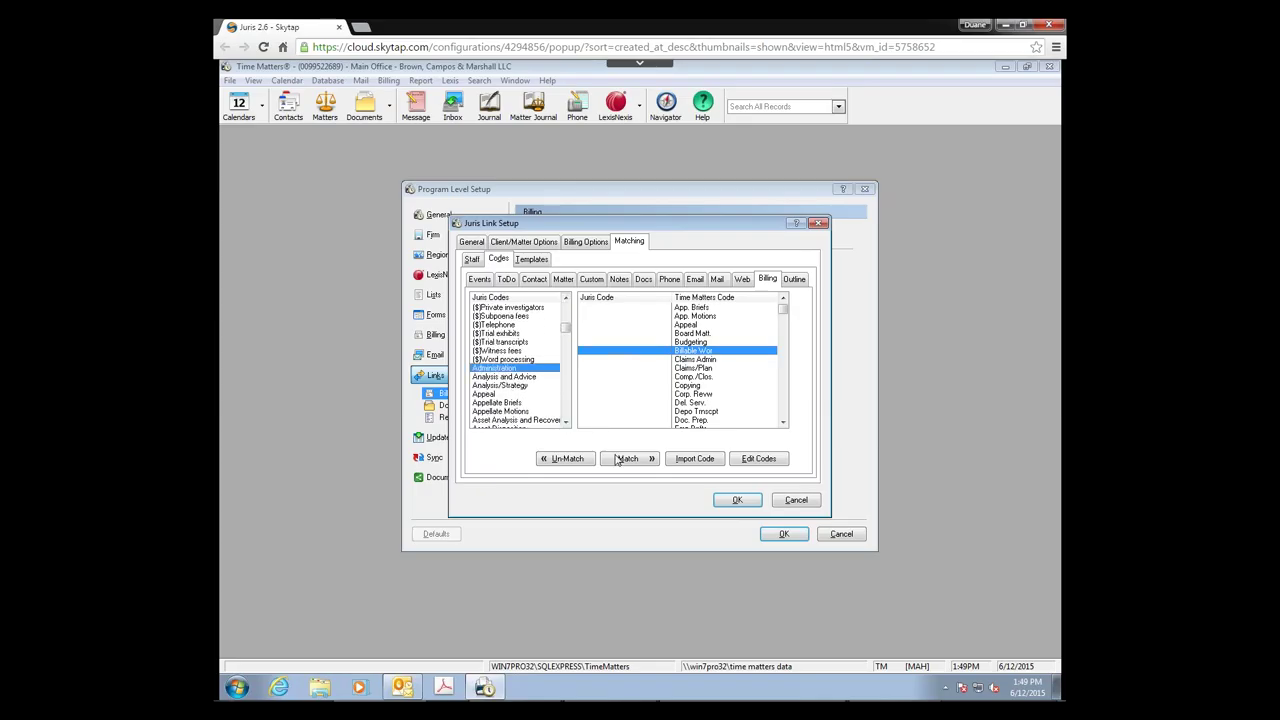
pyautogui.click(627, 458)
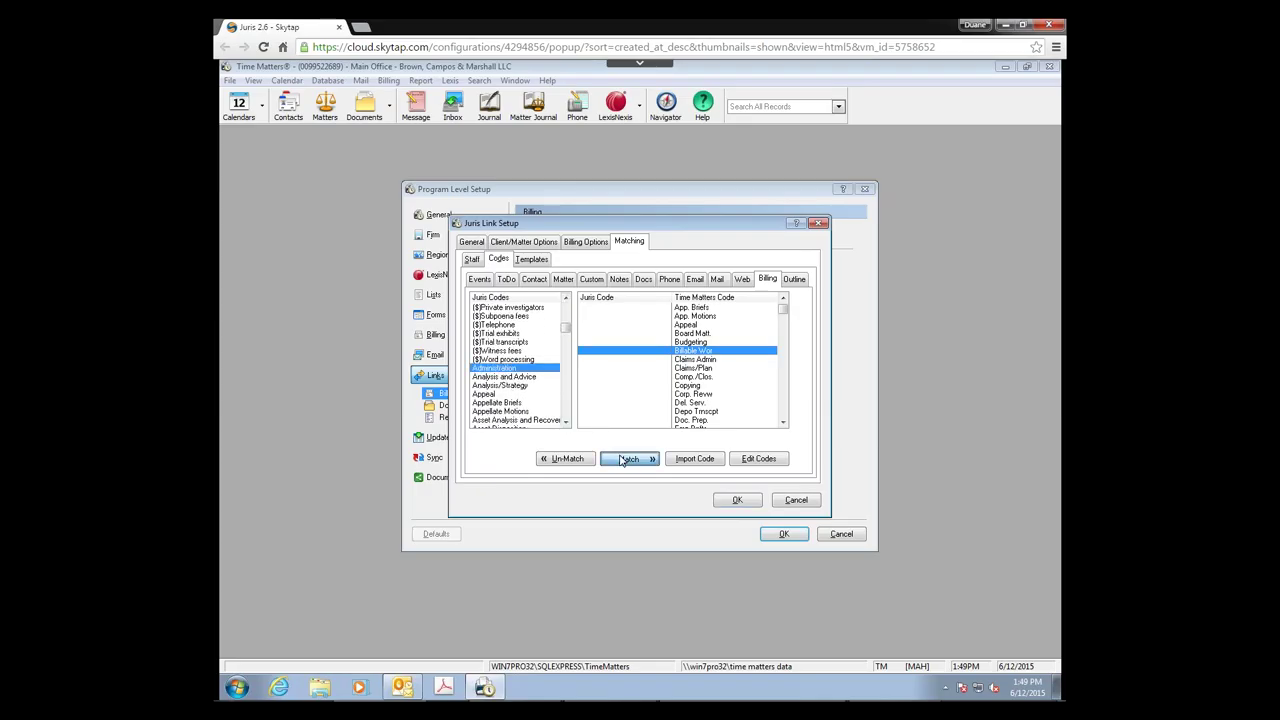
# Step: Match Juris event code Appeal to Attend Court and show the matching templates
pyautogui.click(480, 279)
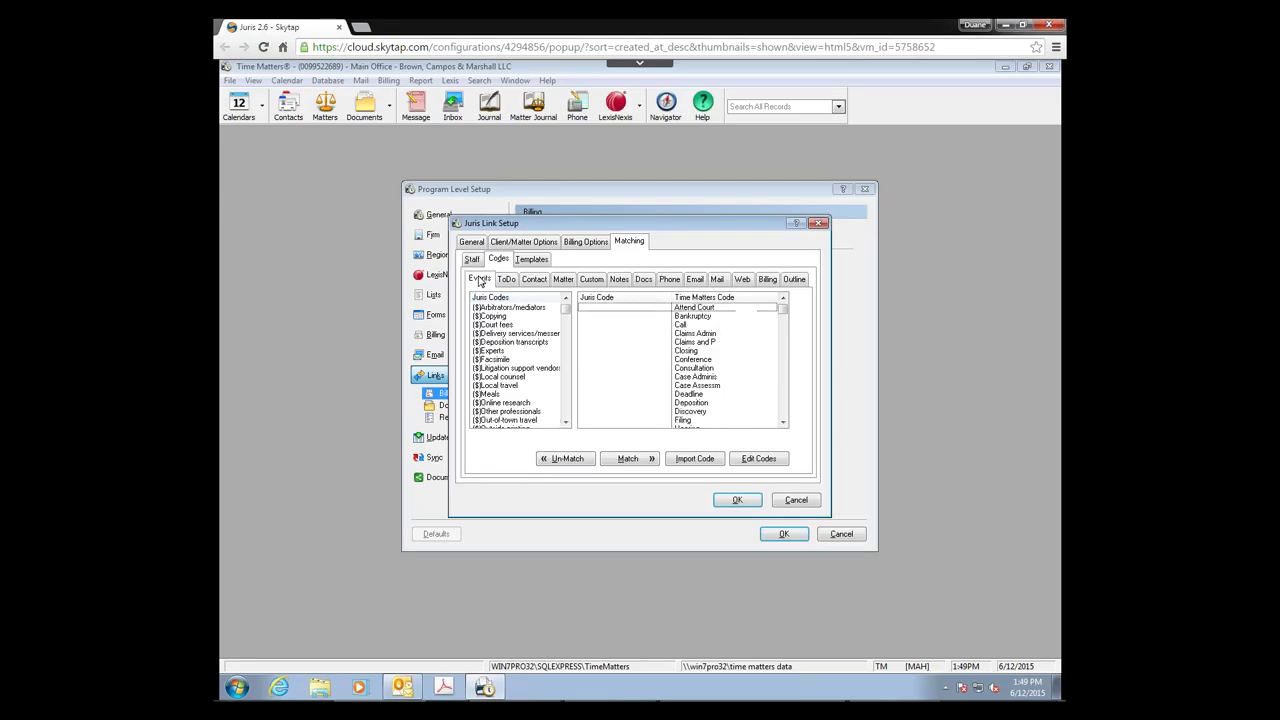
pyautogui.click(695, 308)
pyautogui.moveTo(565, 426); pyautogui.dragTo(565, 426)
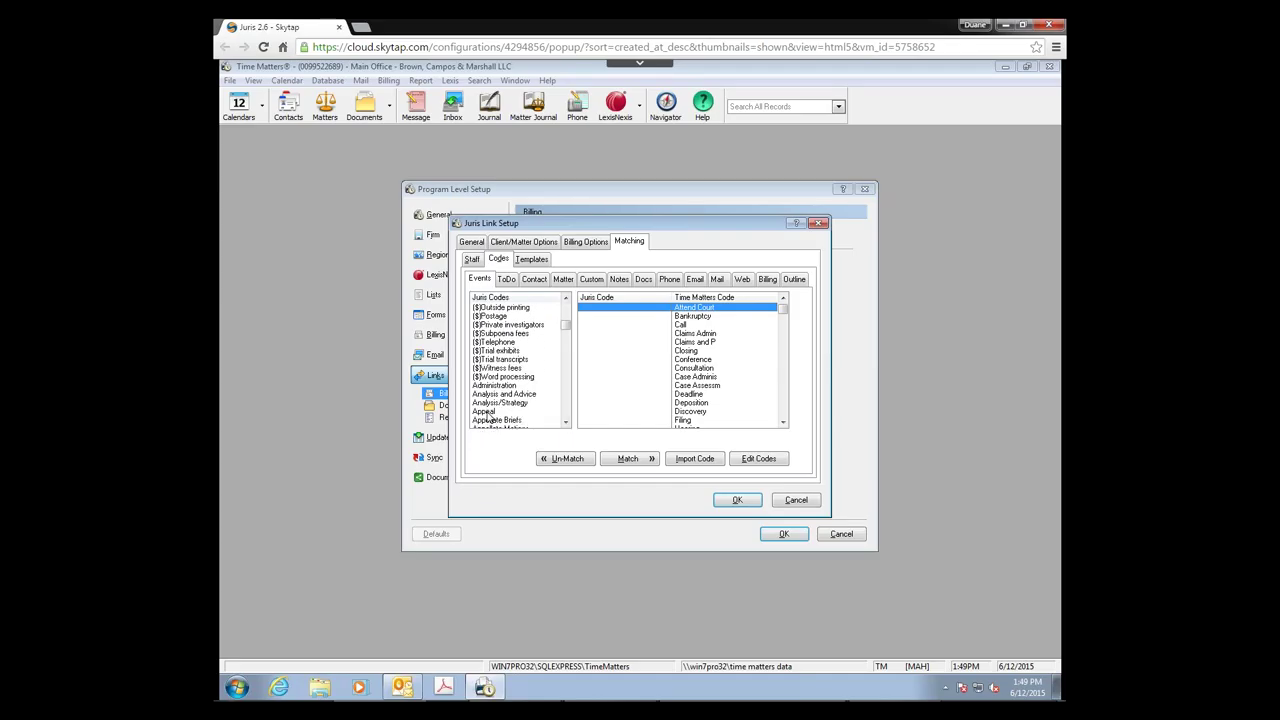
pyautogui.click(486, 411)
pyautogui.click(636, 460)
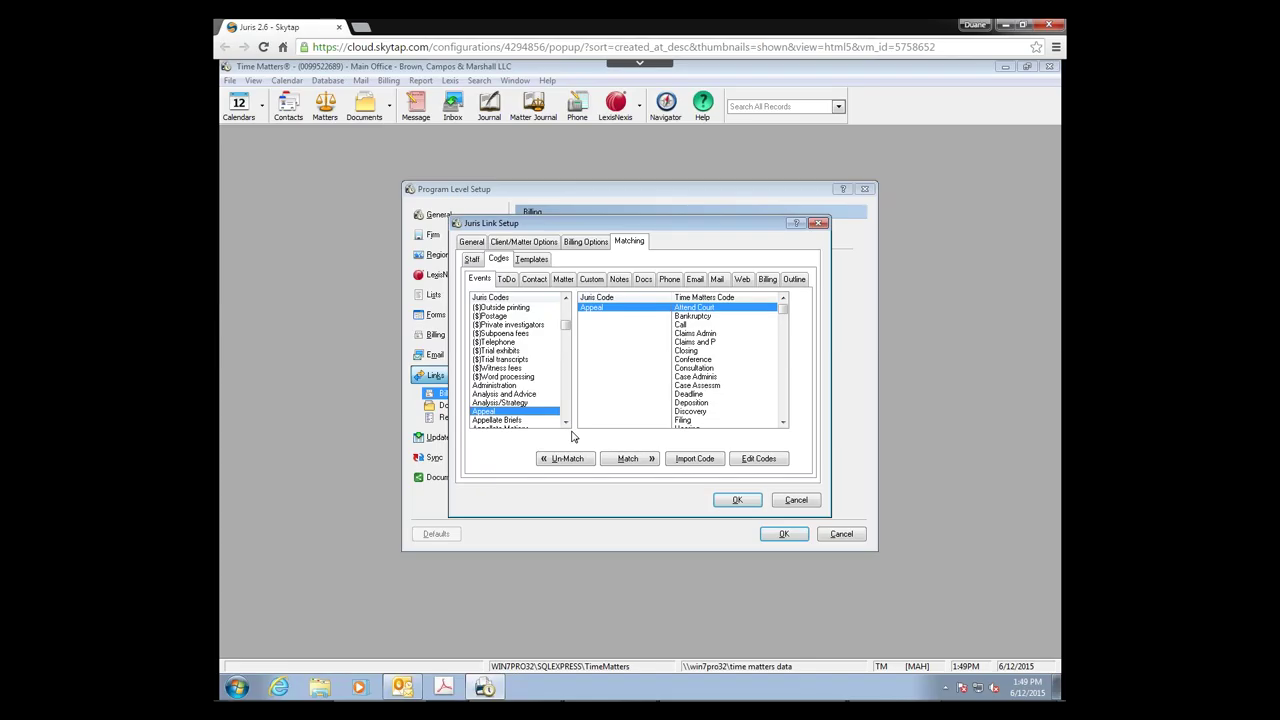
pyautogui.click(531, 259)
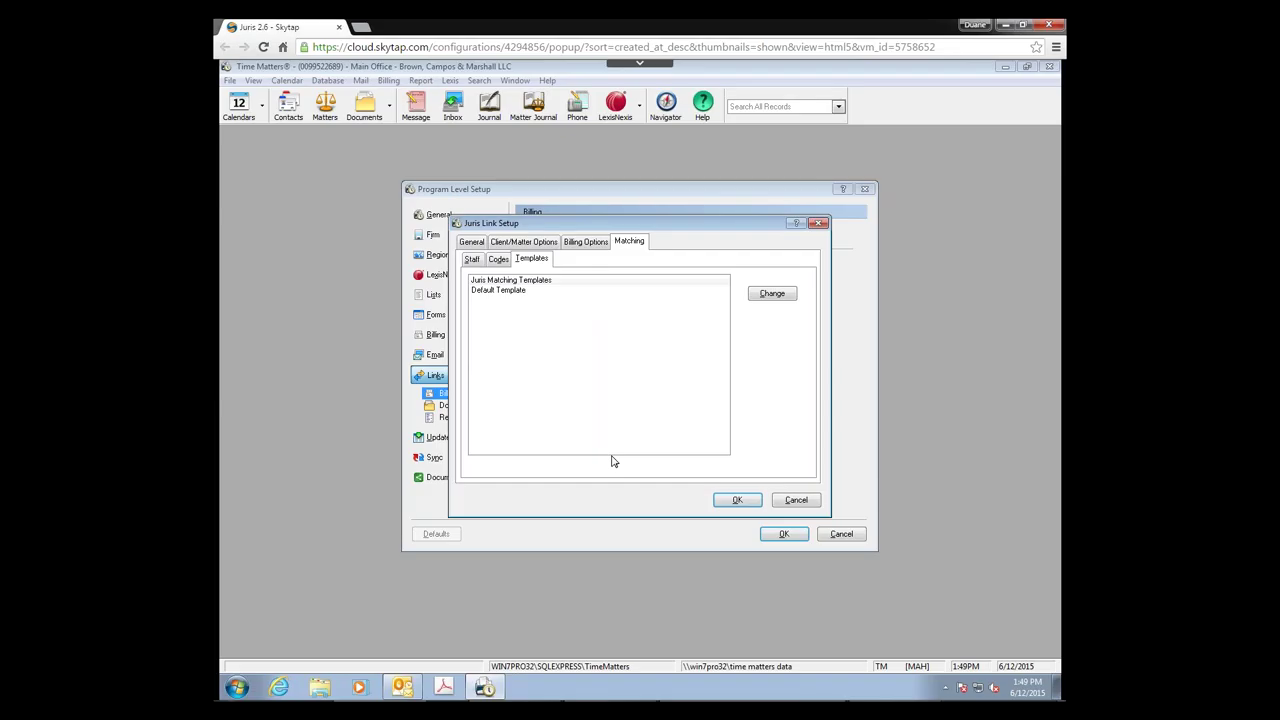
# Step: Review the Default Template's Contact and Matter field mappings and accept them
pyautogui.click(492, 292)
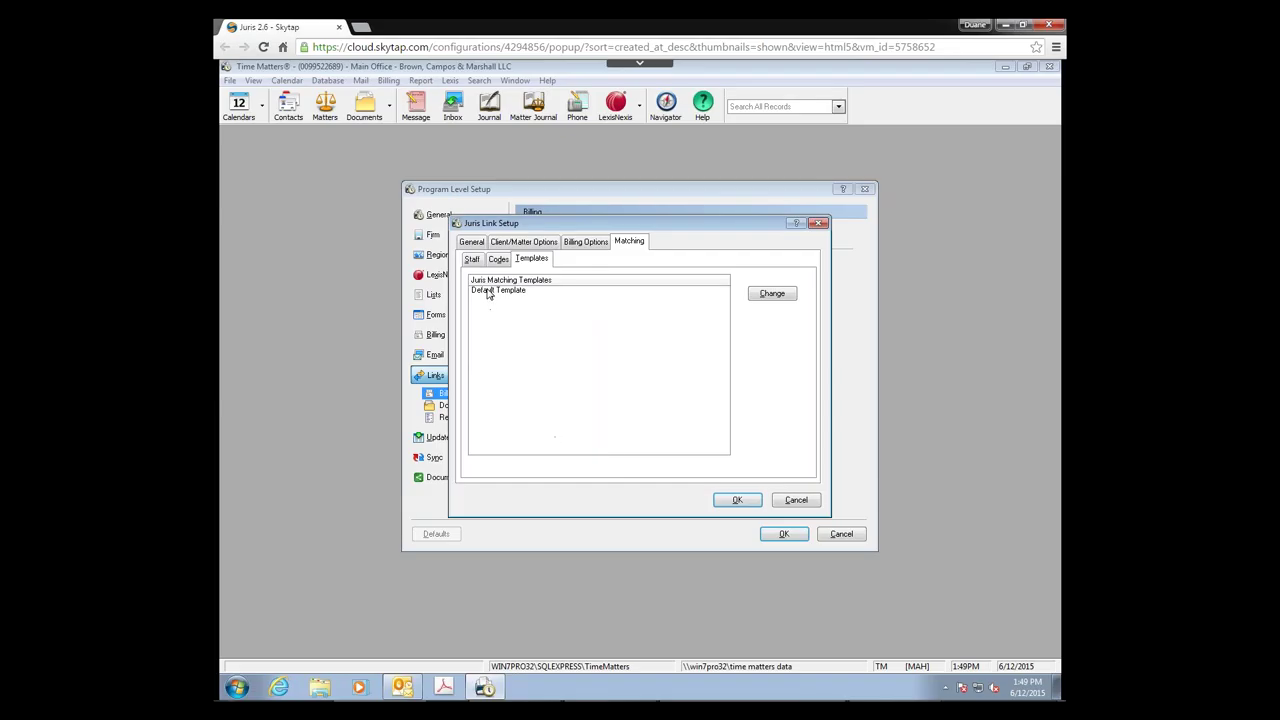
pyautogui.click(771, 297)
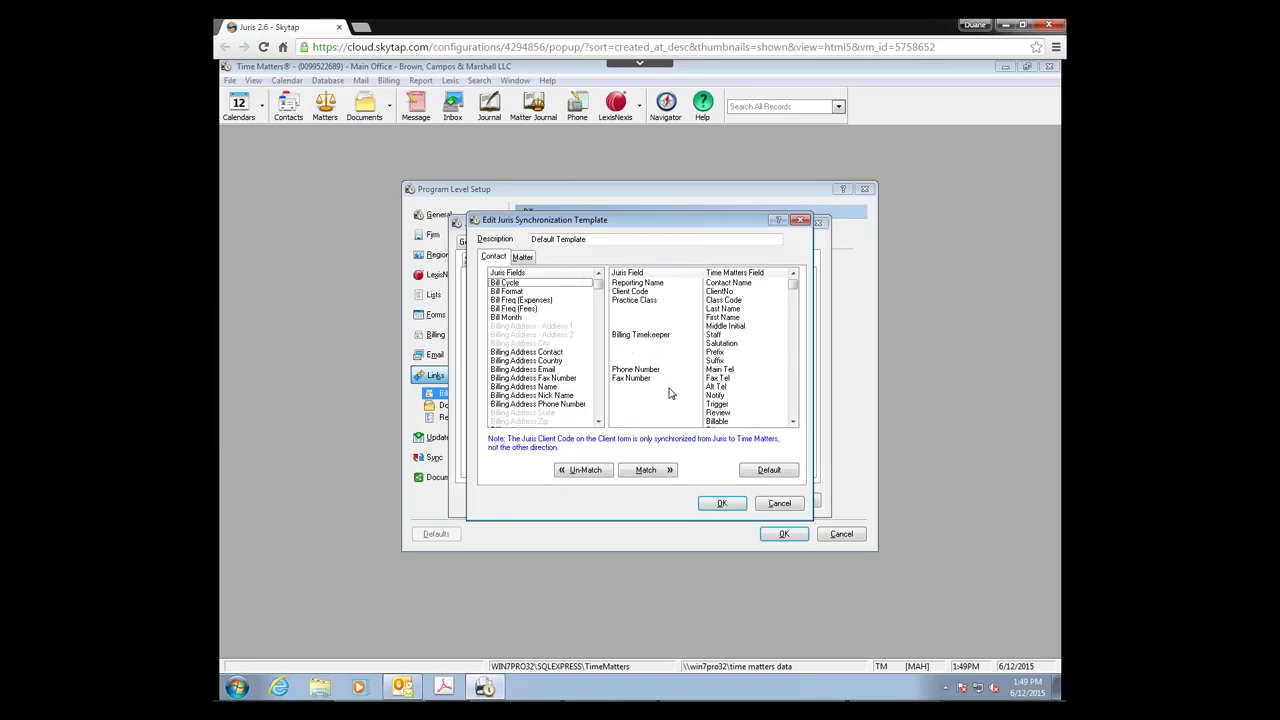
pyautogui.click(522, 258)
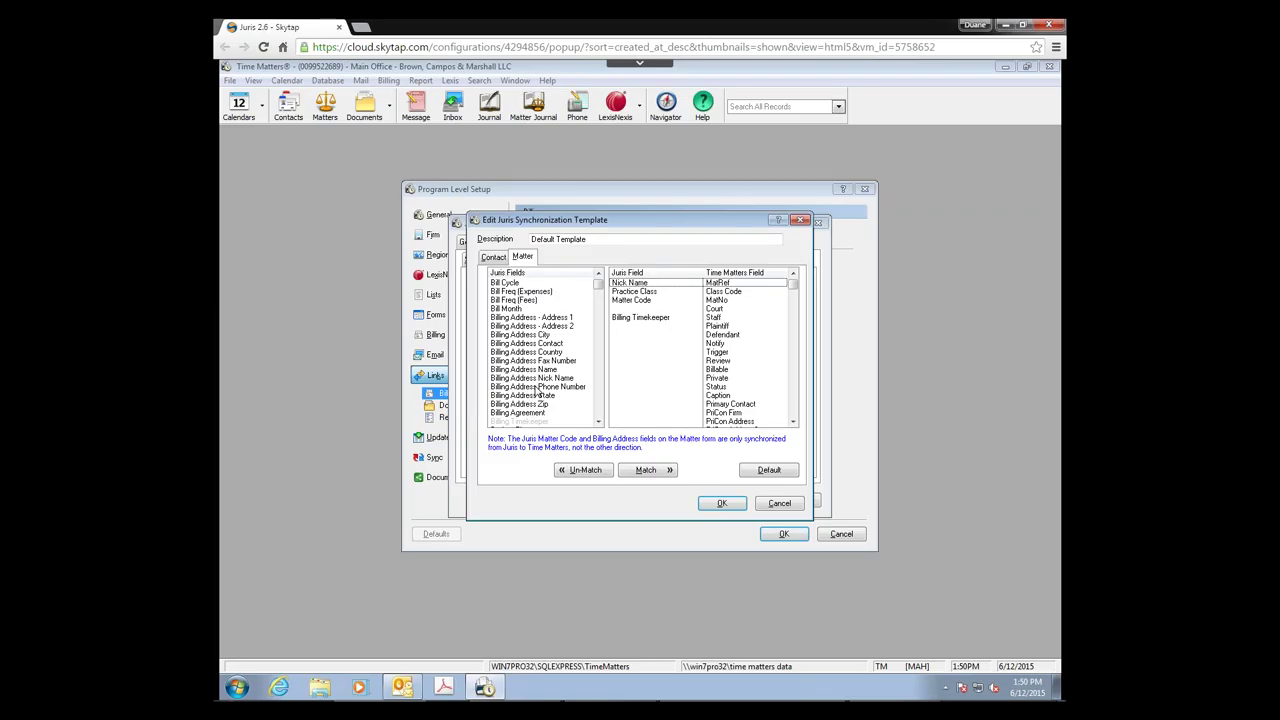
pyautogui.click(492, 257)
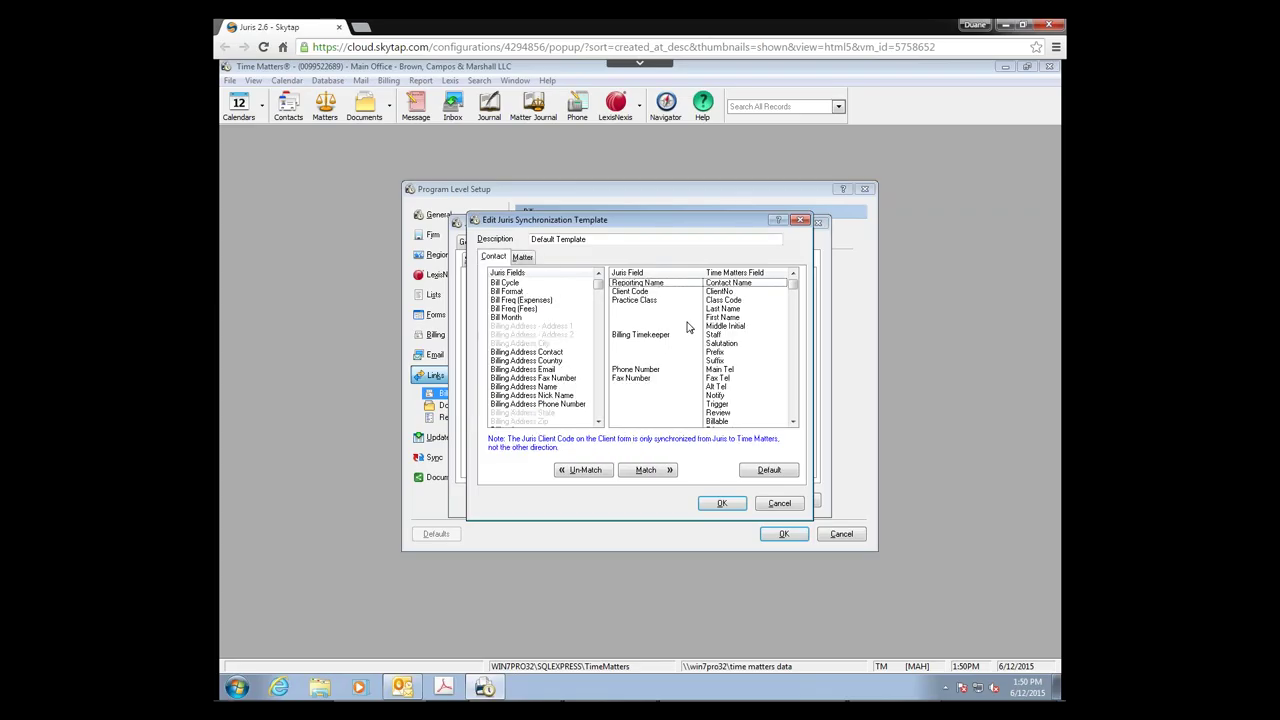
pyautogui.click(722, 504)
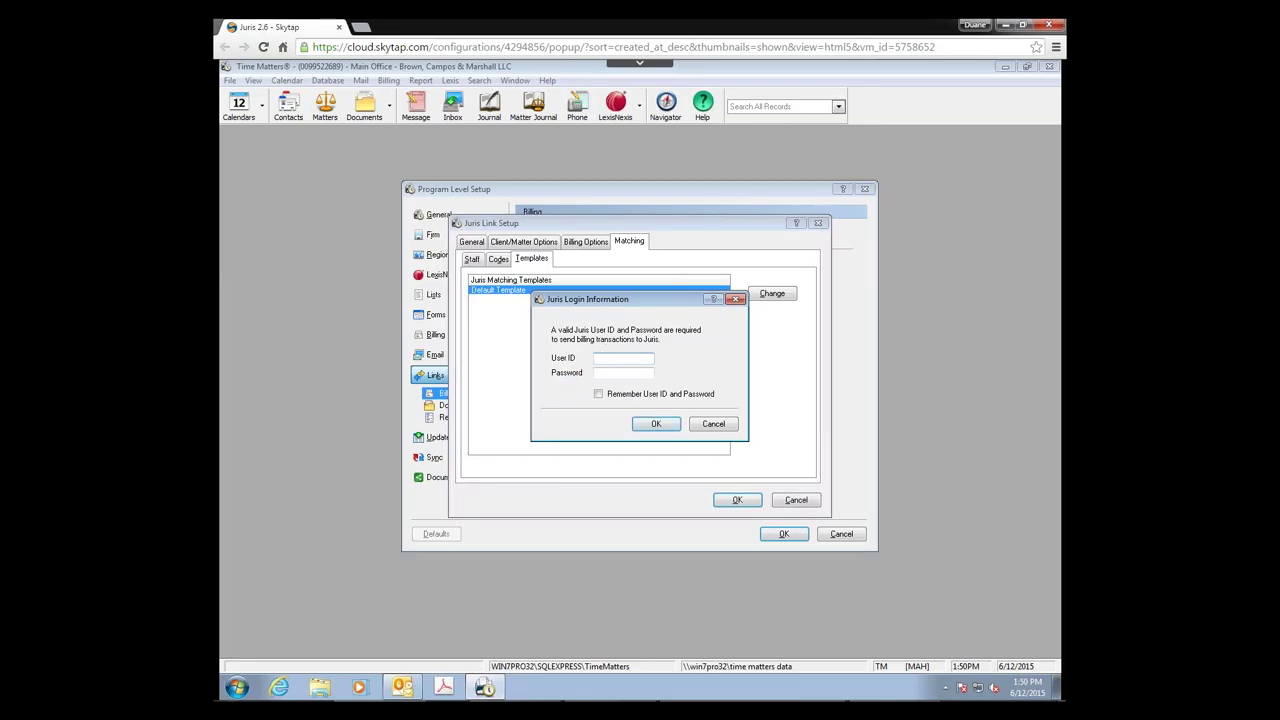
# Step: Enter the Juris user ID and password, with Remember User ID and Password ticked
pyautogui.click(607, 357)
pyautogui.write('MGR')
pyautogui.press('Tab')
pyautogui.click(598, 393)
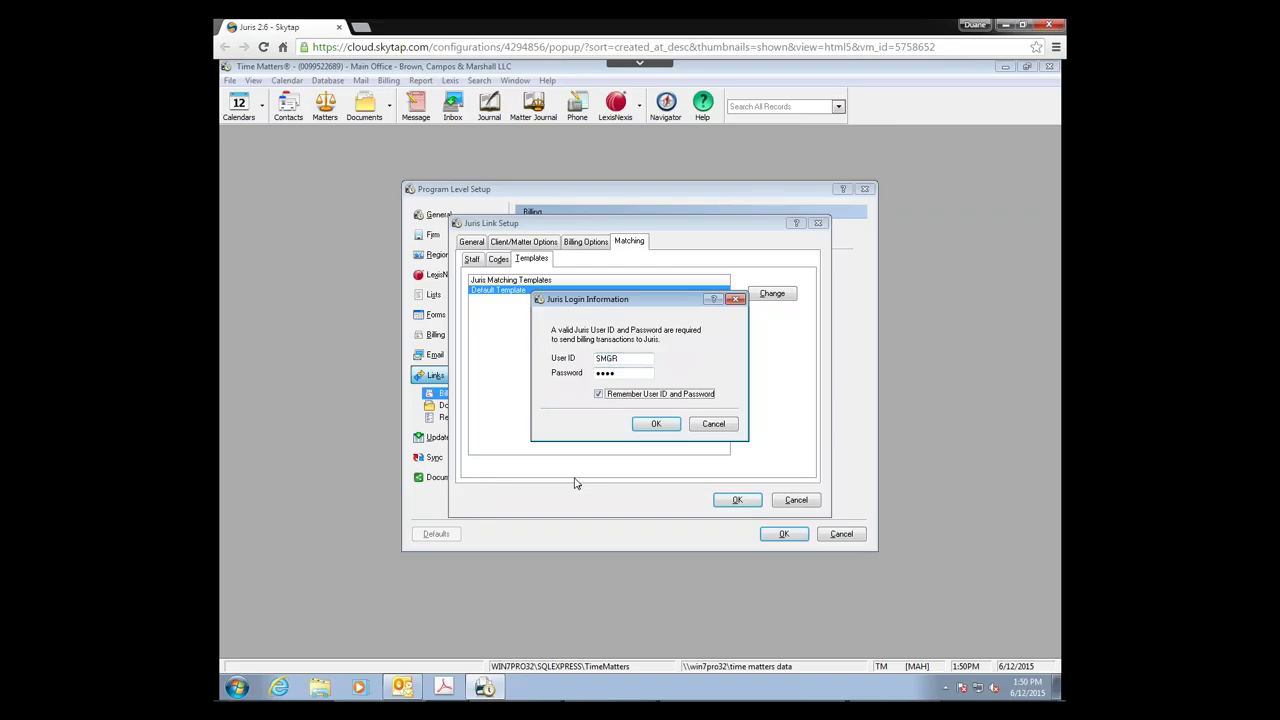
# Step: Confirm the Juris login, Juris Link Setup and Program Level Setup, then exit to restart
pyautogui.click(655, 423)
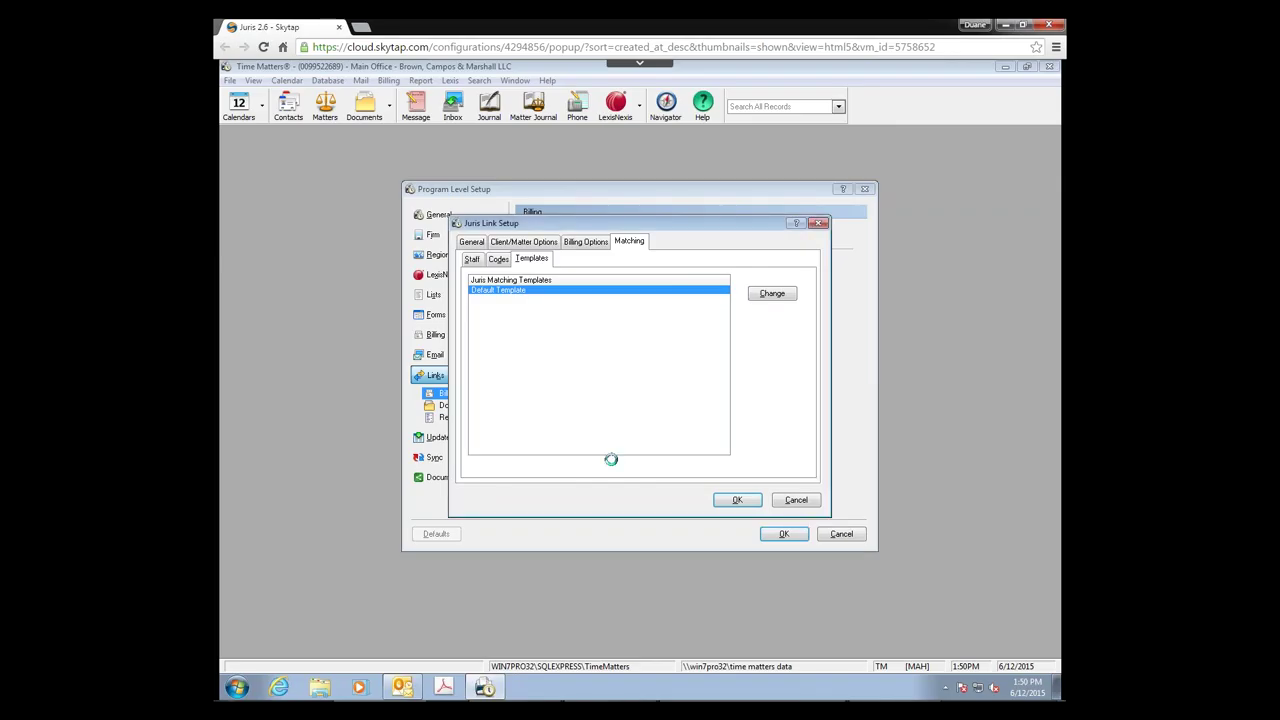
pyautogui.click(737, 500)
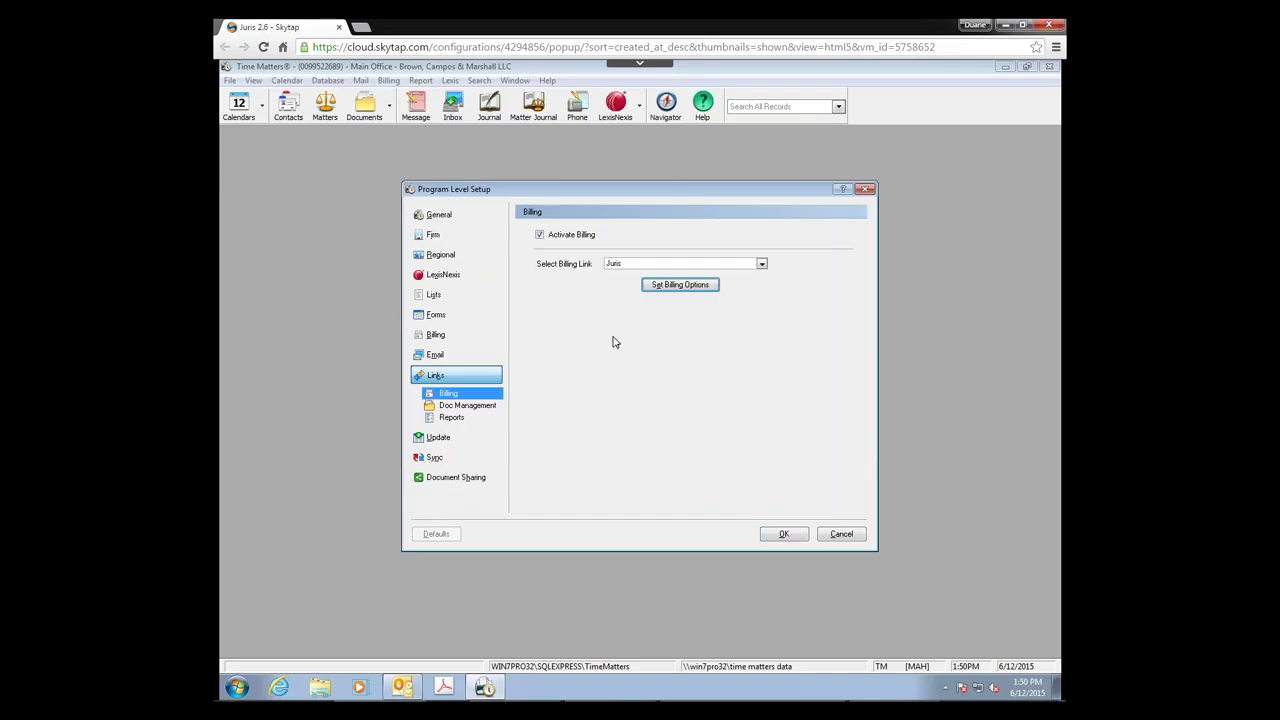
pyautogui.click(785, 535)
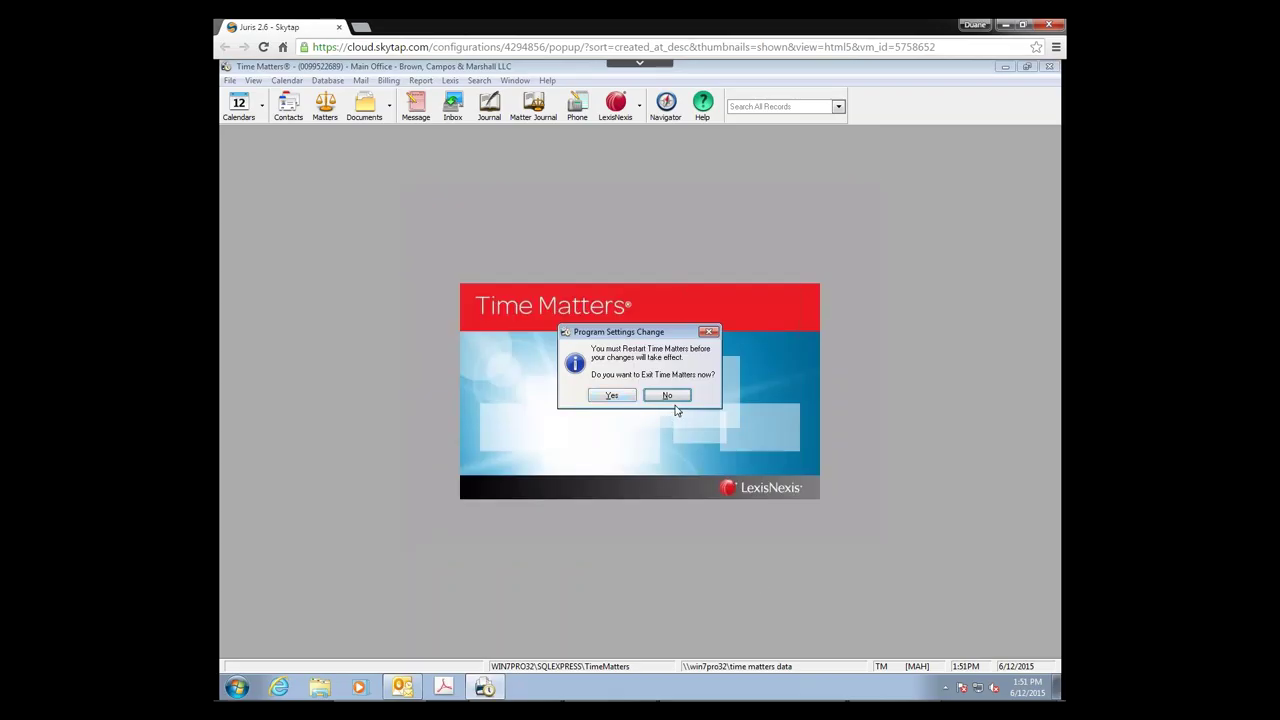
pyautogui.click(611, 396)
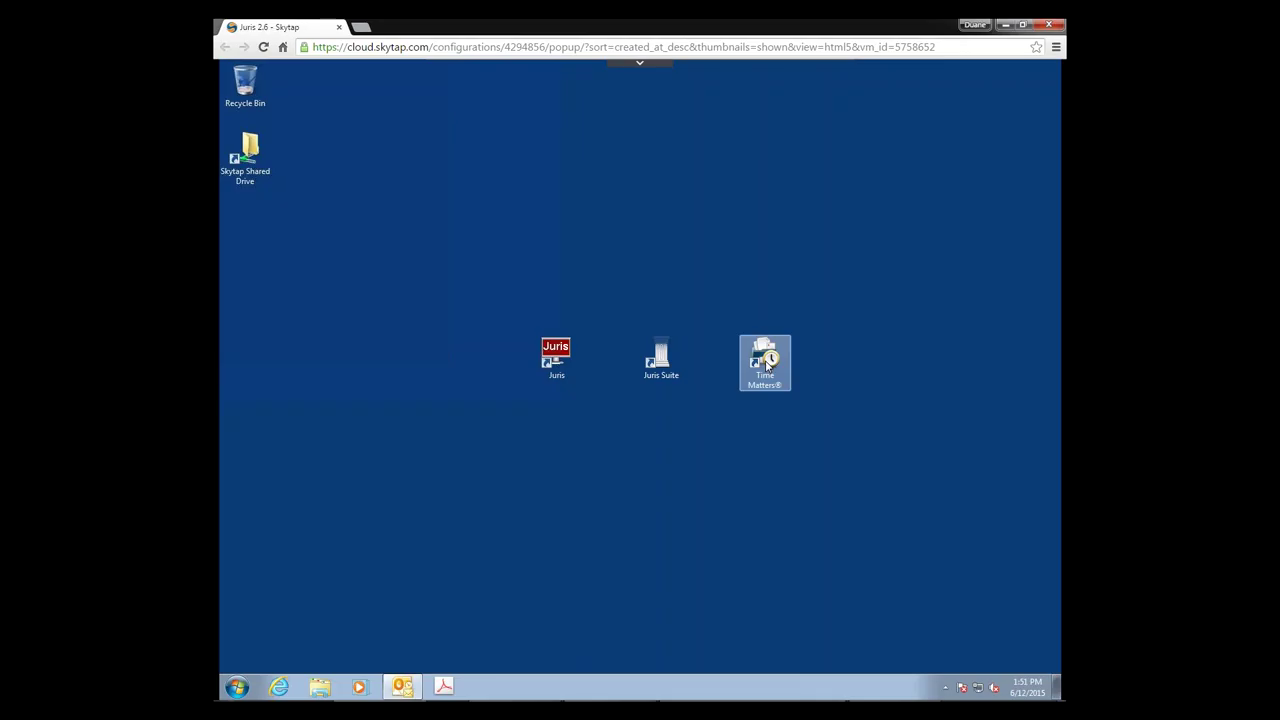
# Step: Relaunch Time Matters from the desktop icon and open the File menu
pyautogui.doubleClick(766, 365)
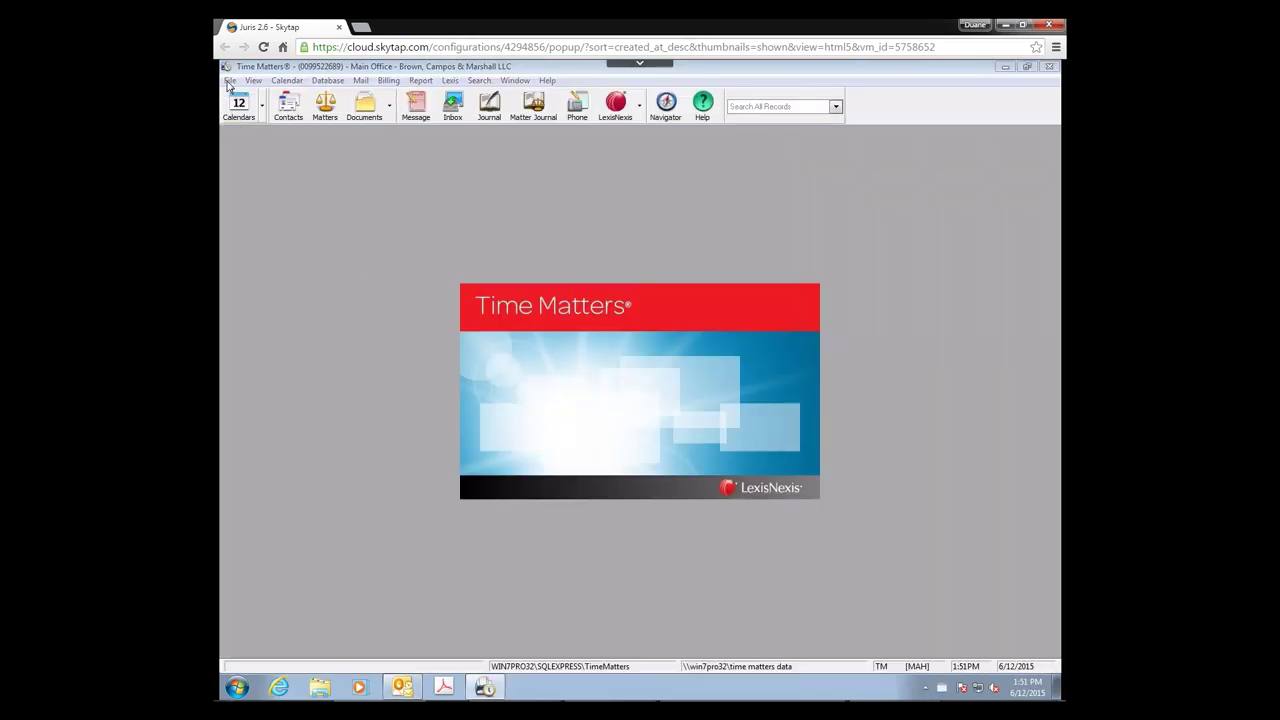
pyautogui.click(229, 81)
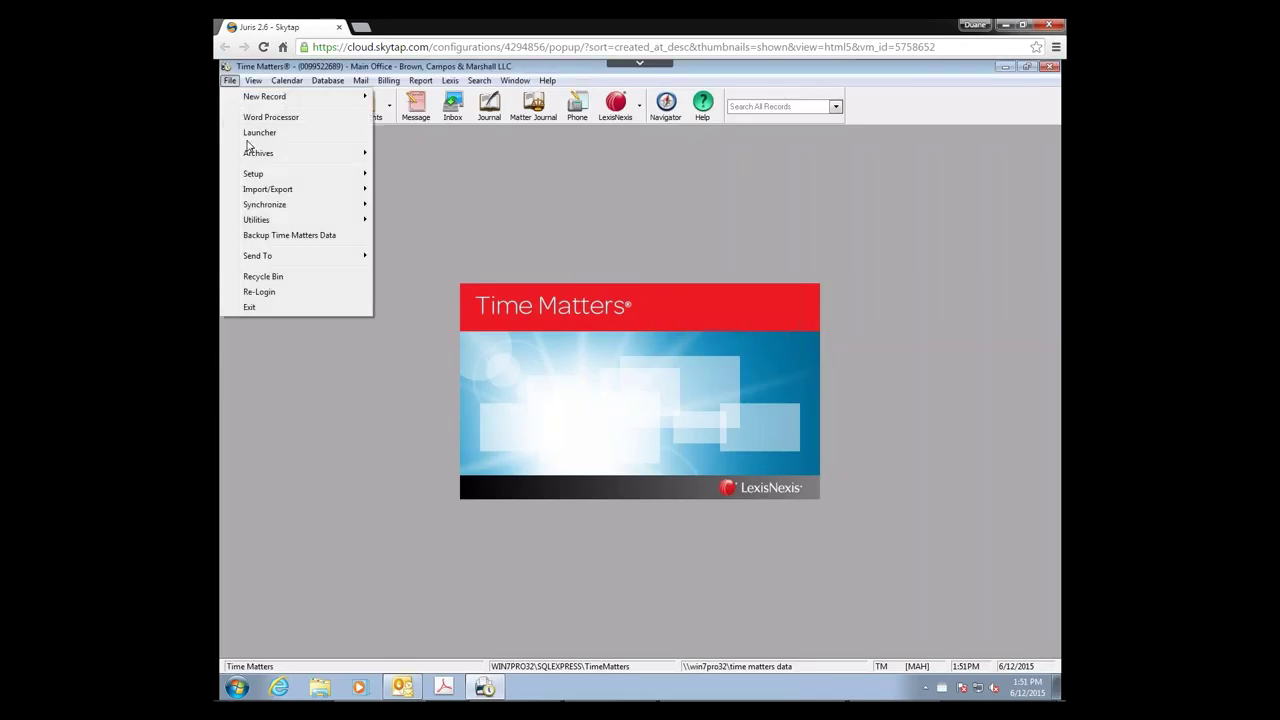
# Step: Check Activate Billing for user TM under User Level Setup's Links > Billing
pyautogui.moveTo(253, 176)
pyautogui.moveTo(405, 178)
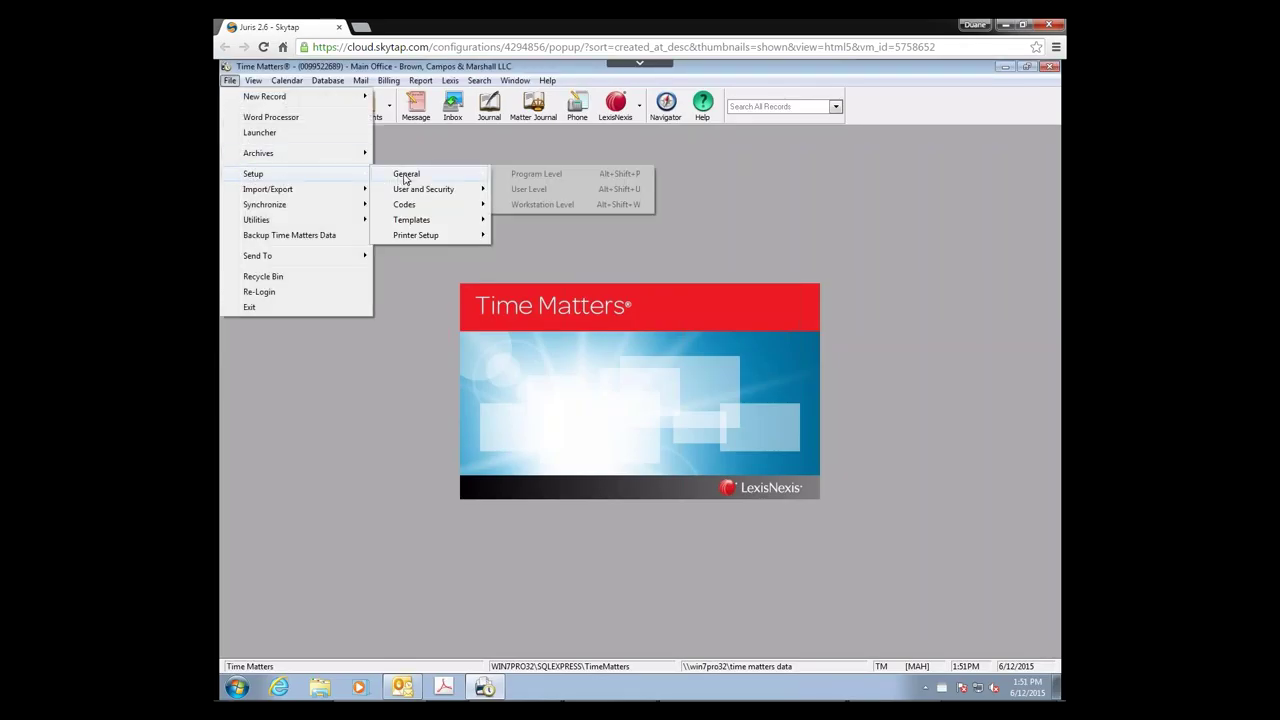
pyautogui.click(531, 190)
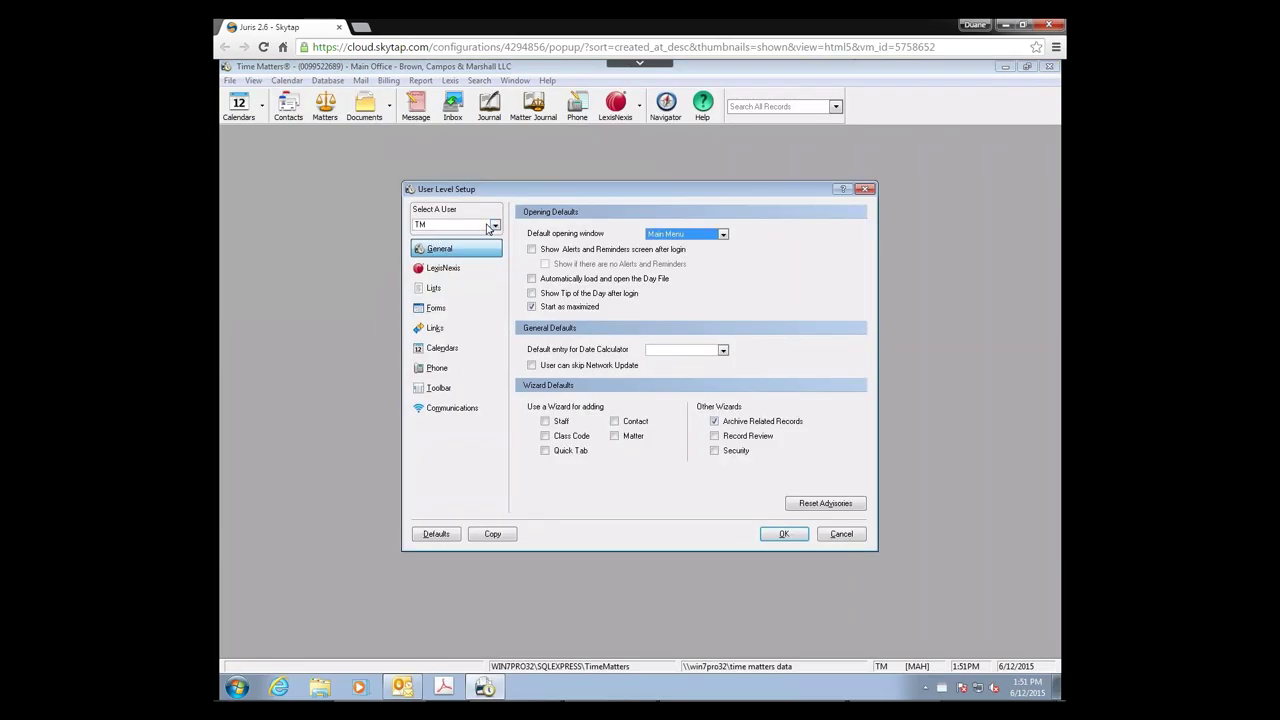
pyautogui.click(494, 226)
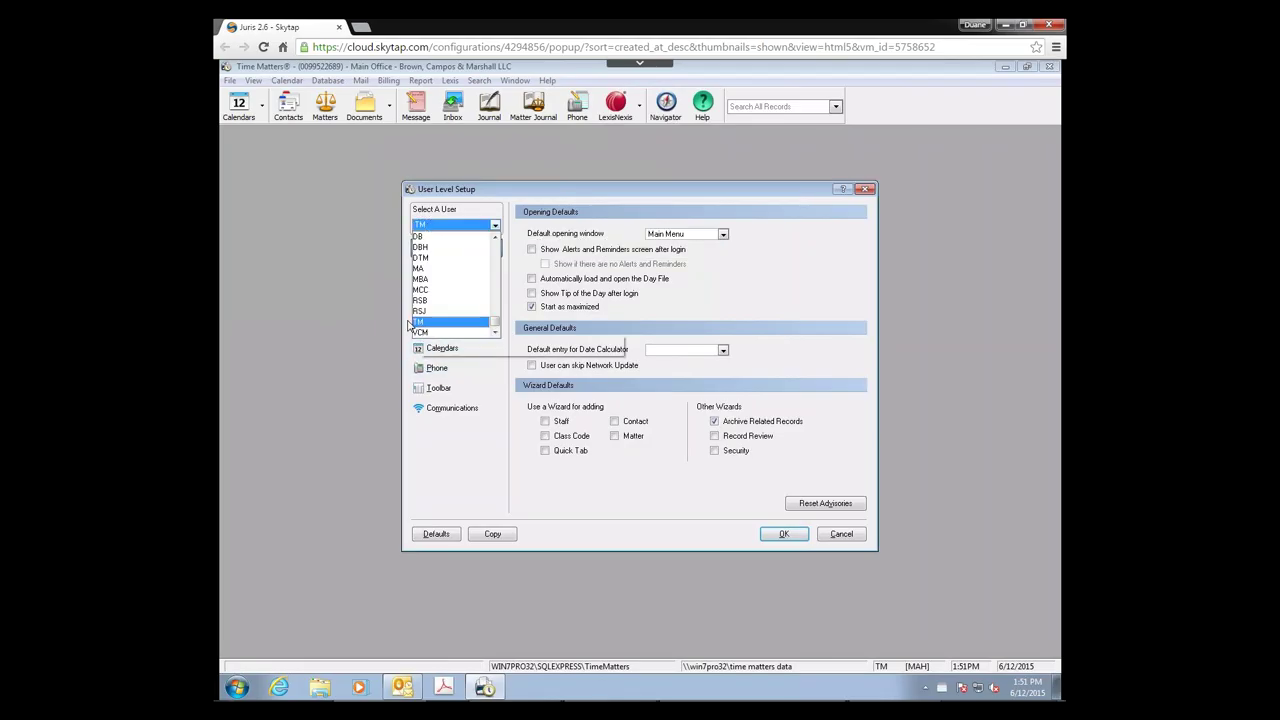
pyautogui.click(418, 322)
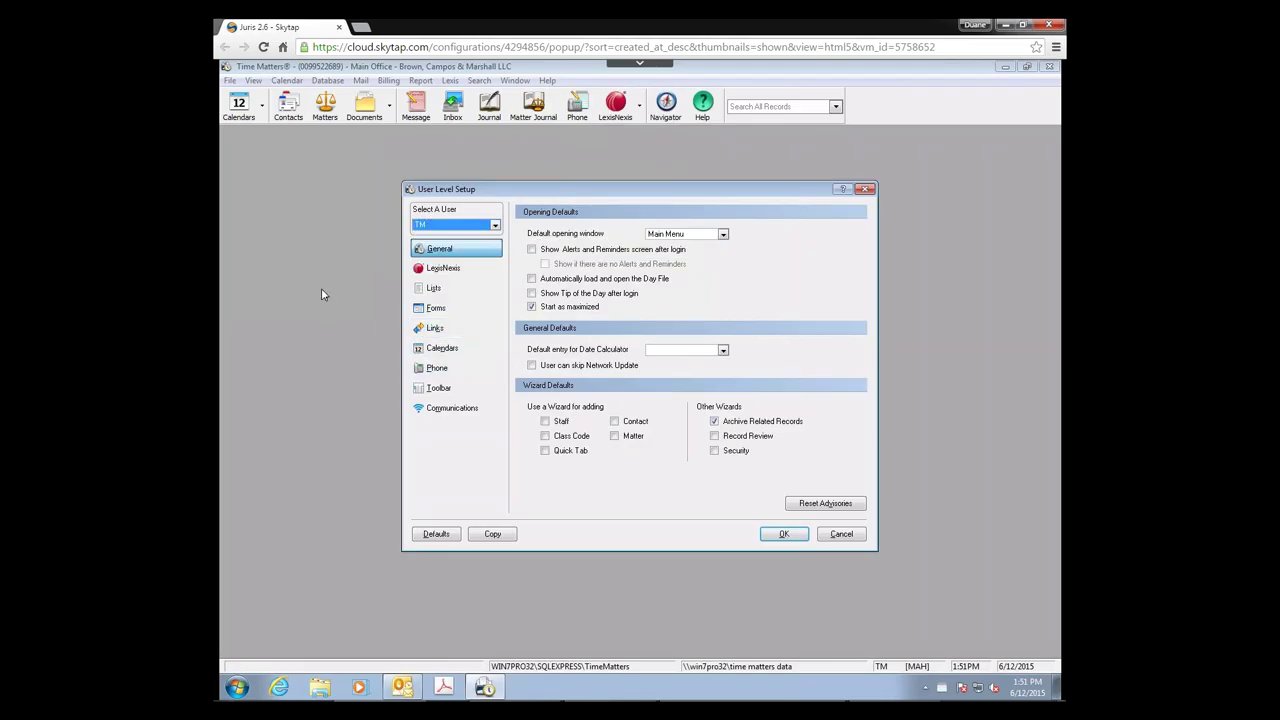
pyautogui.click(436, 328)
pyautogui.click(532, 234)
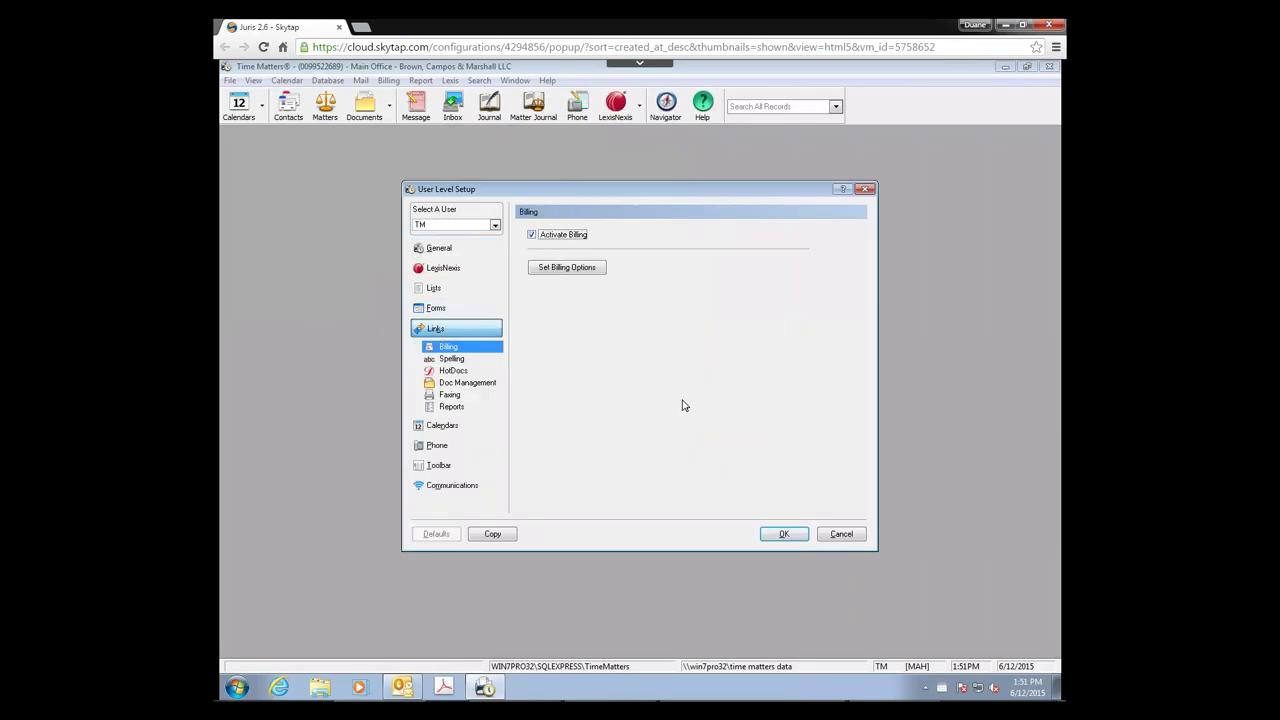
# Step: Leave Allow Synchronization on in TM's Juris billing options and save User Level Setup
pyautogui.click(560, 268)
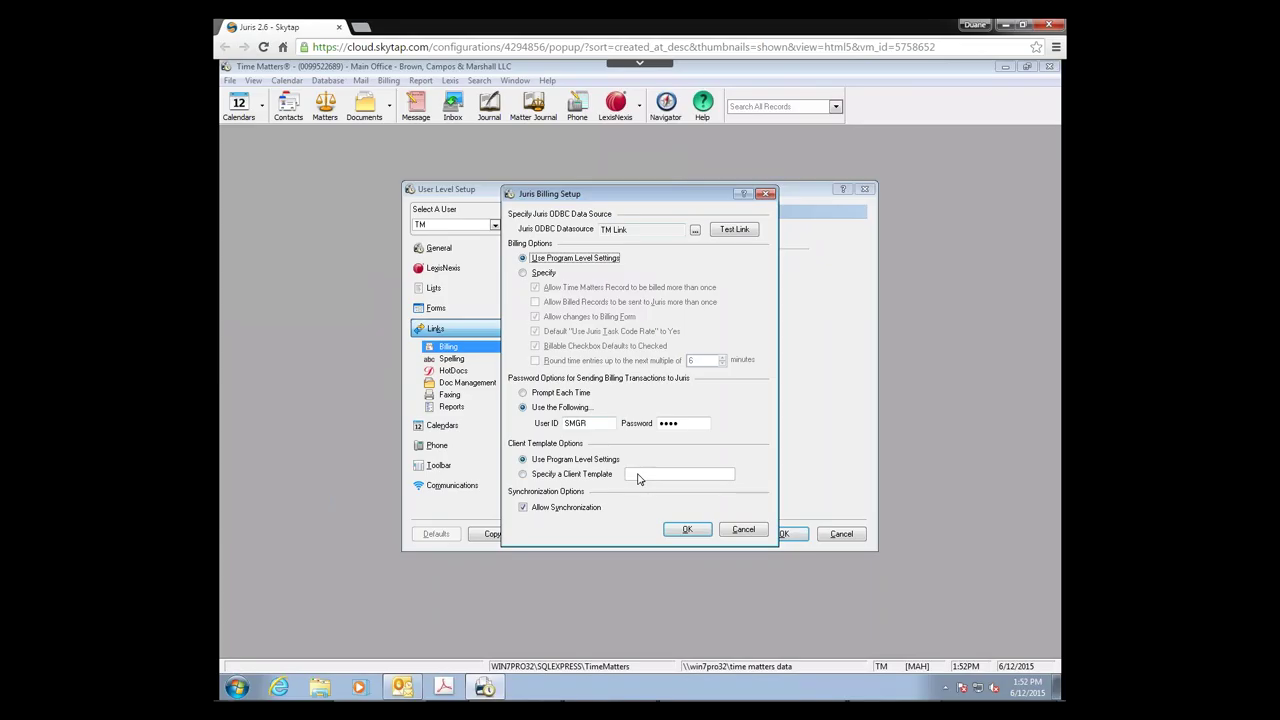
pyautogui.click(523, 510)
pyautogui.click(523, 507)
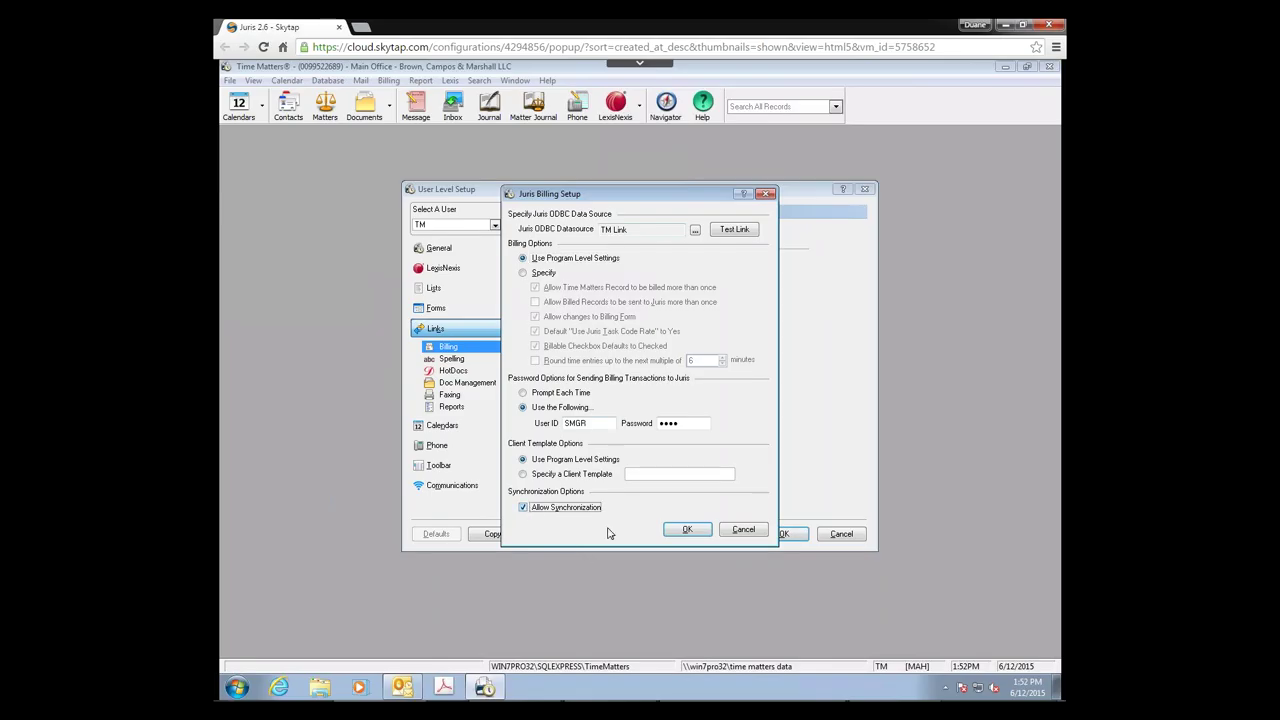
pyautogui.click(687, 529)
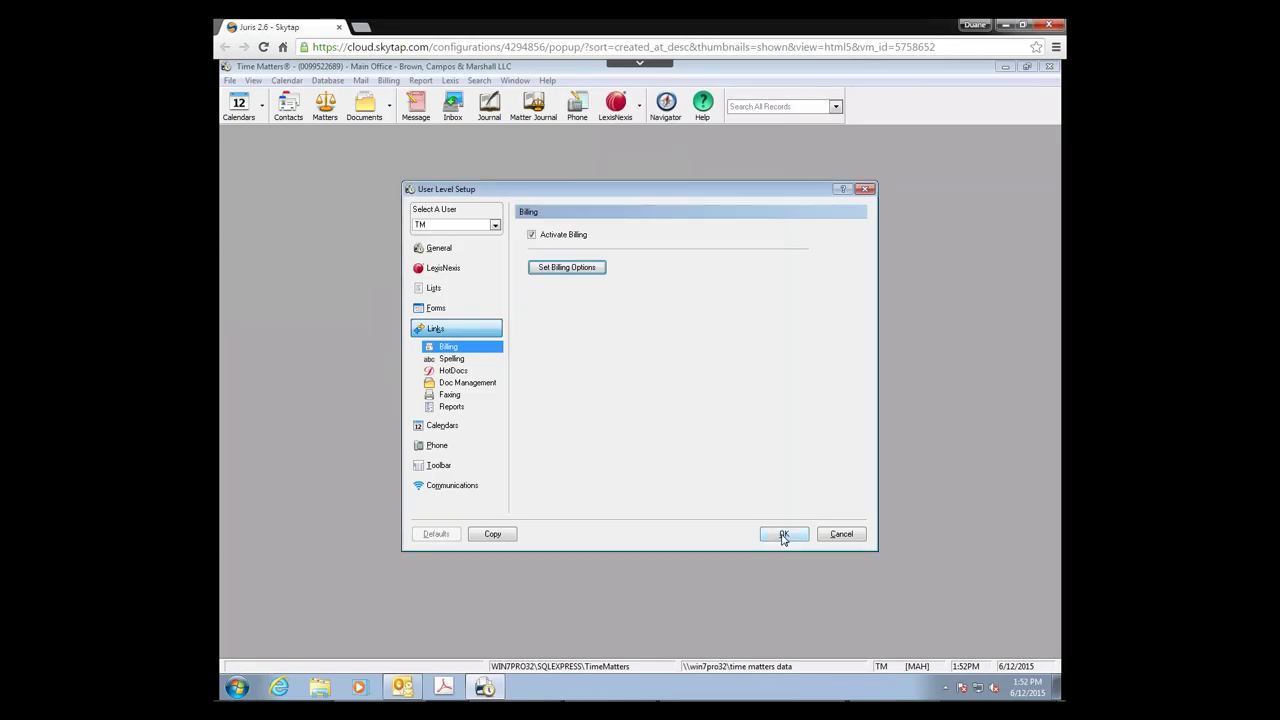
pyautogui.click(784, 535)
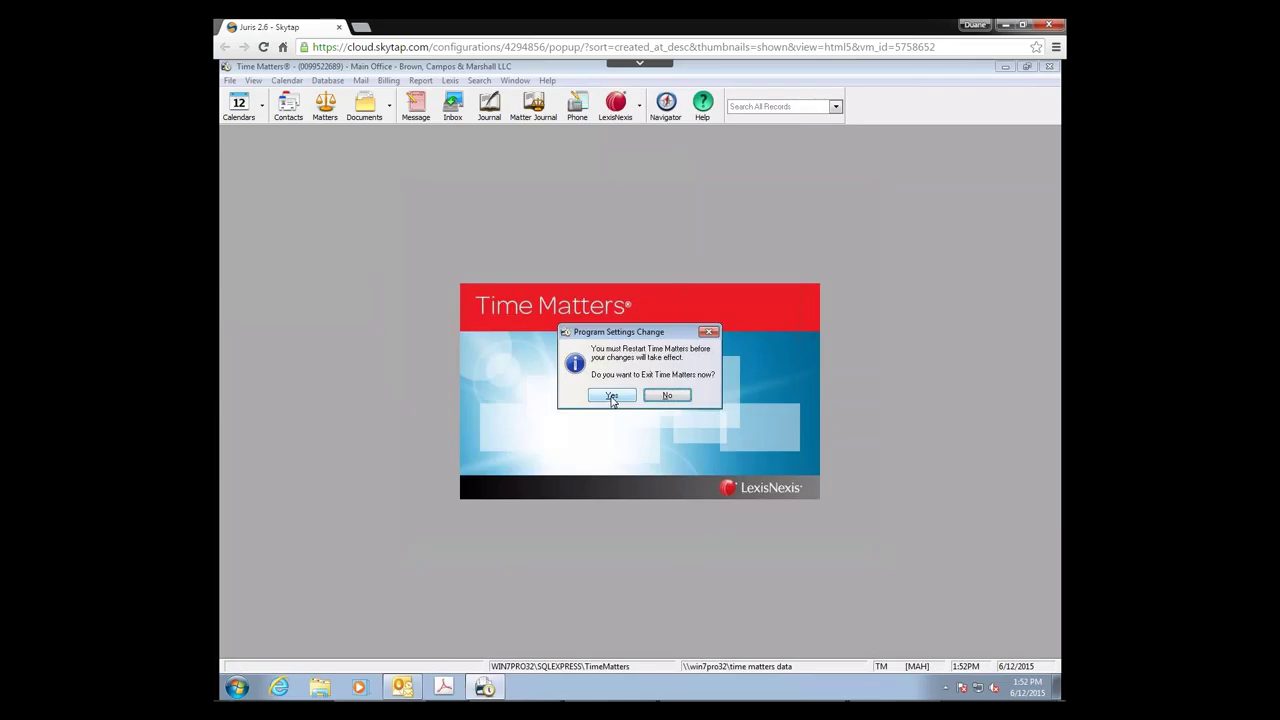
# Step: Exit and relaunch Time Matters, then maximize the Contacts list in Billing View
pyautogui.click(612, 397)
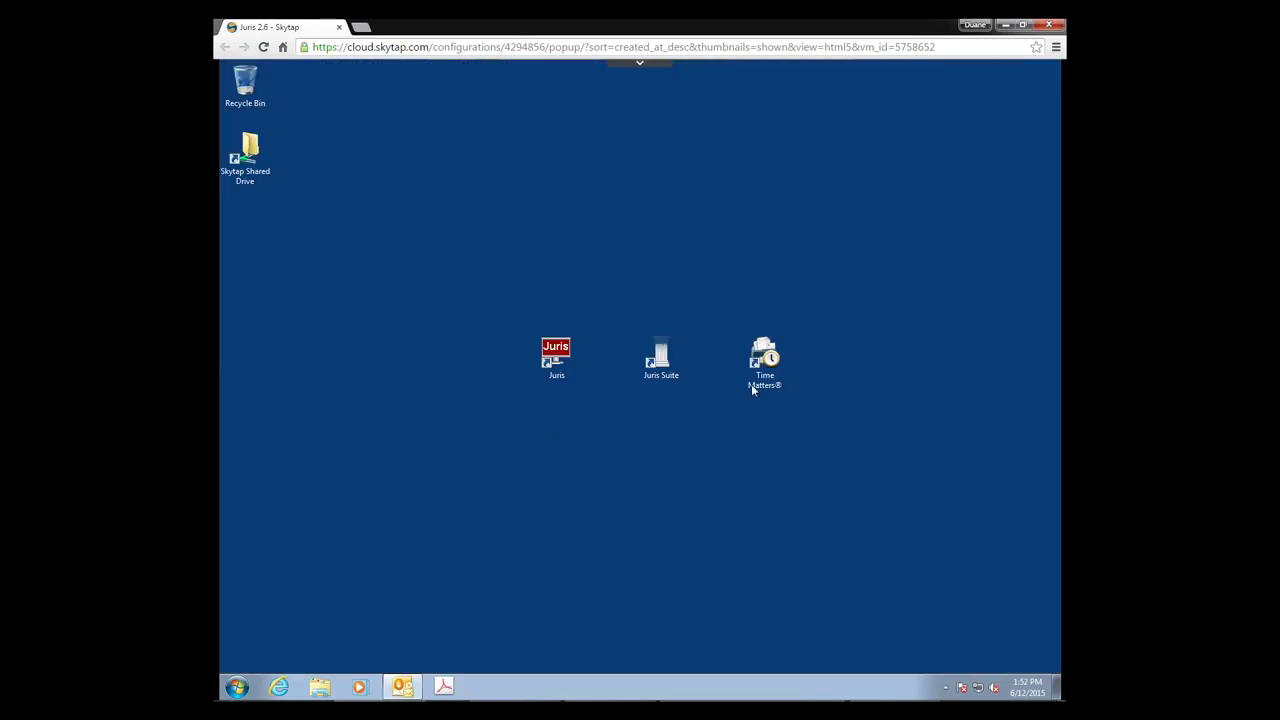
pyautogui.doubleClick(760, 368)
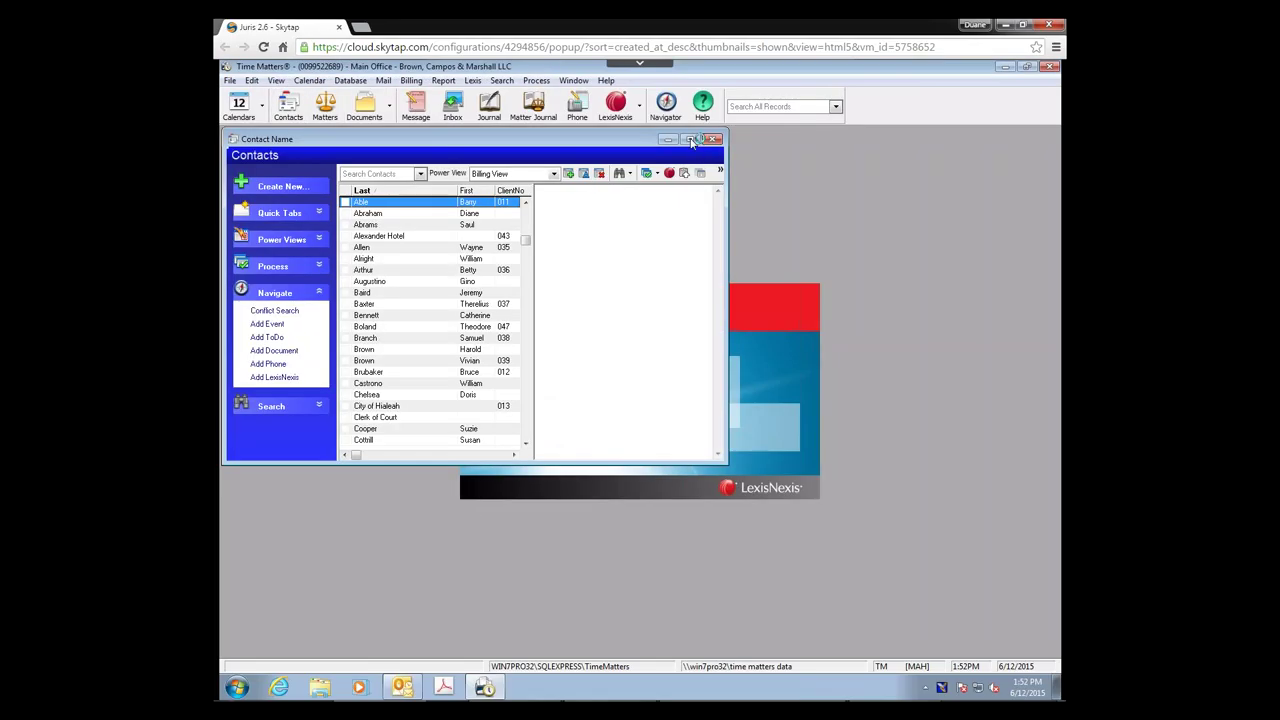
pyautogui.click(690, 139)
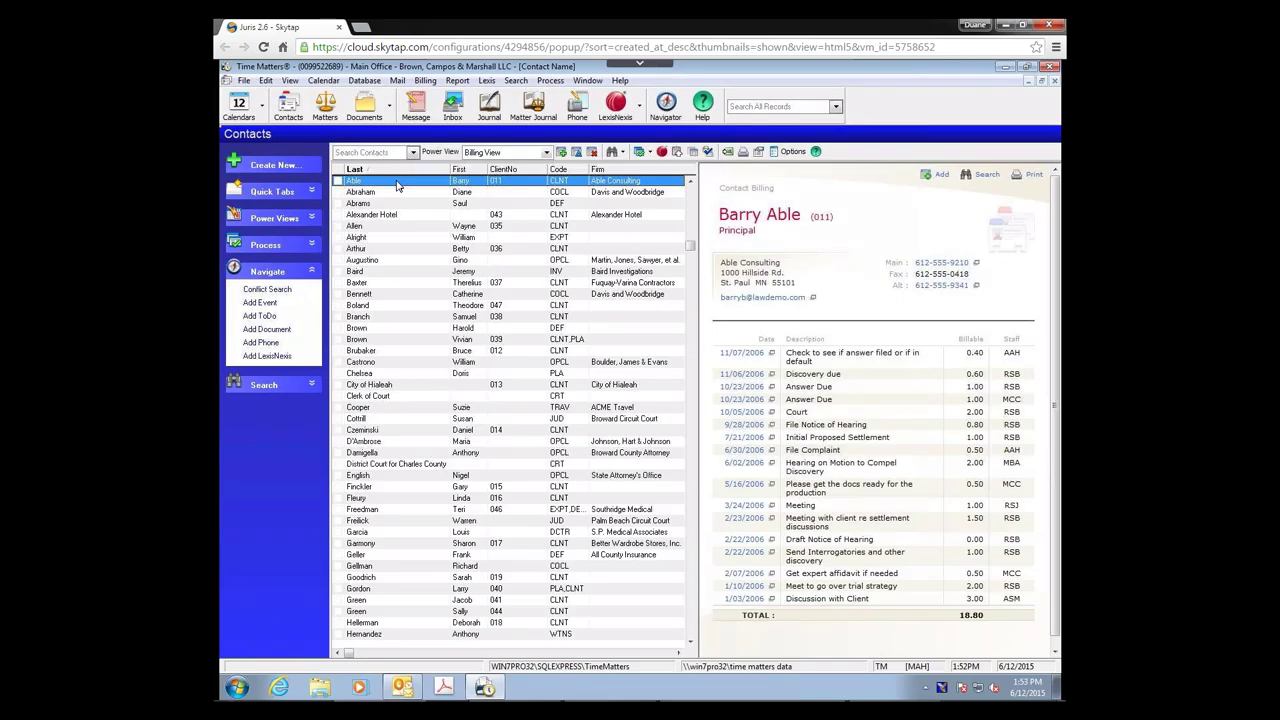
# Step: Open Able Consulting's contact record on its Juris tab, ready for a client code
pyautogui.doubleClick(397, 185)
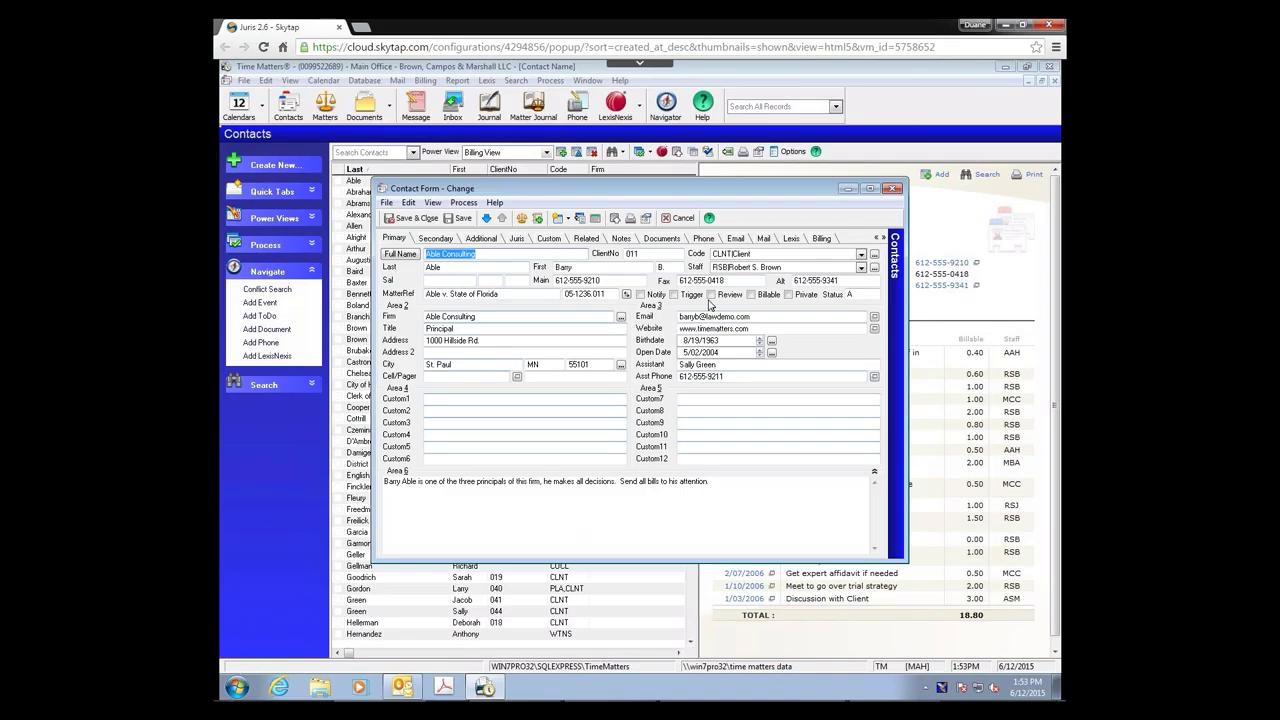
pyautogui.click(516, 239)
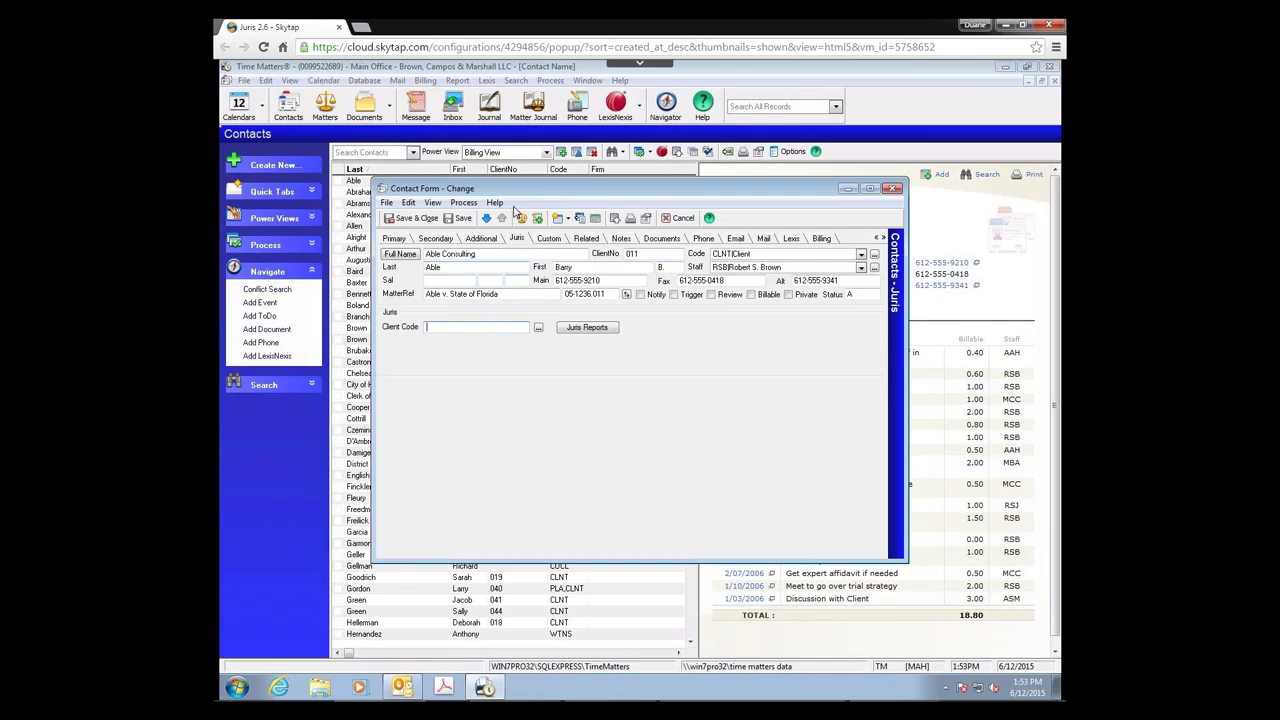
pyautogui.moveTo(572, 195); pyautogui.dragTo(663, 198)
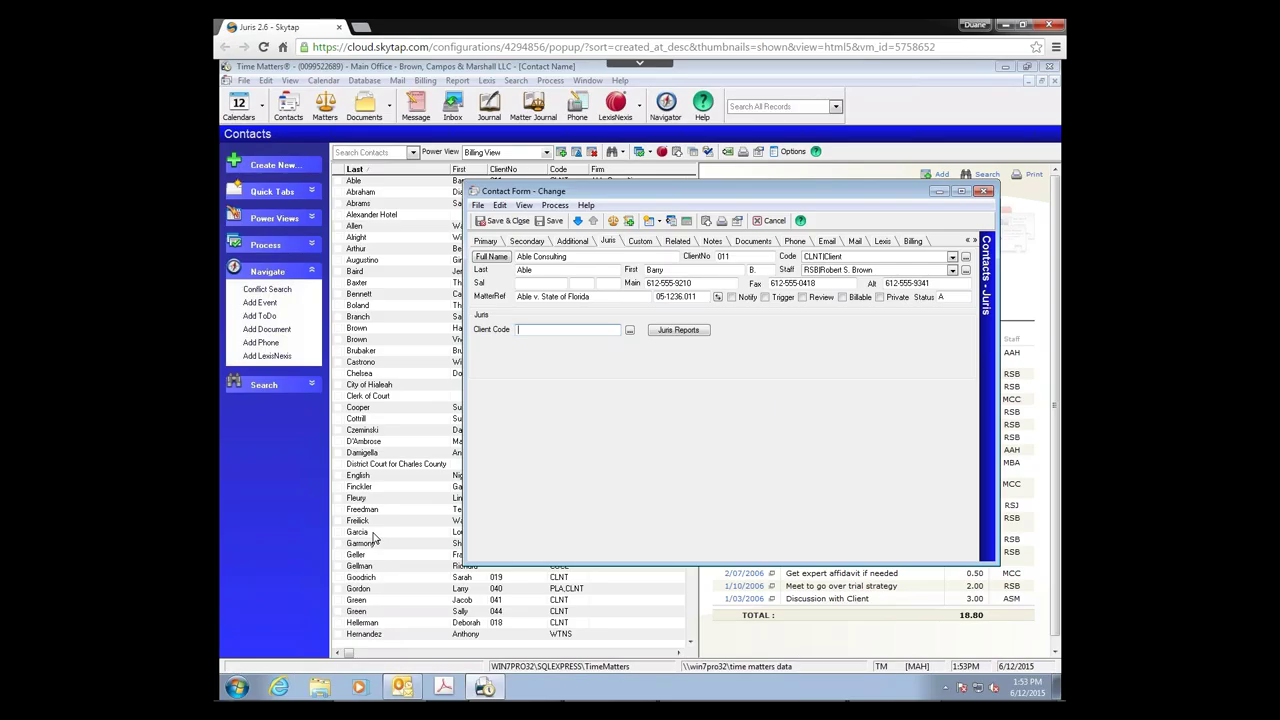
pyautogui.click(607, 243)
pyautogui.click(630, 331)
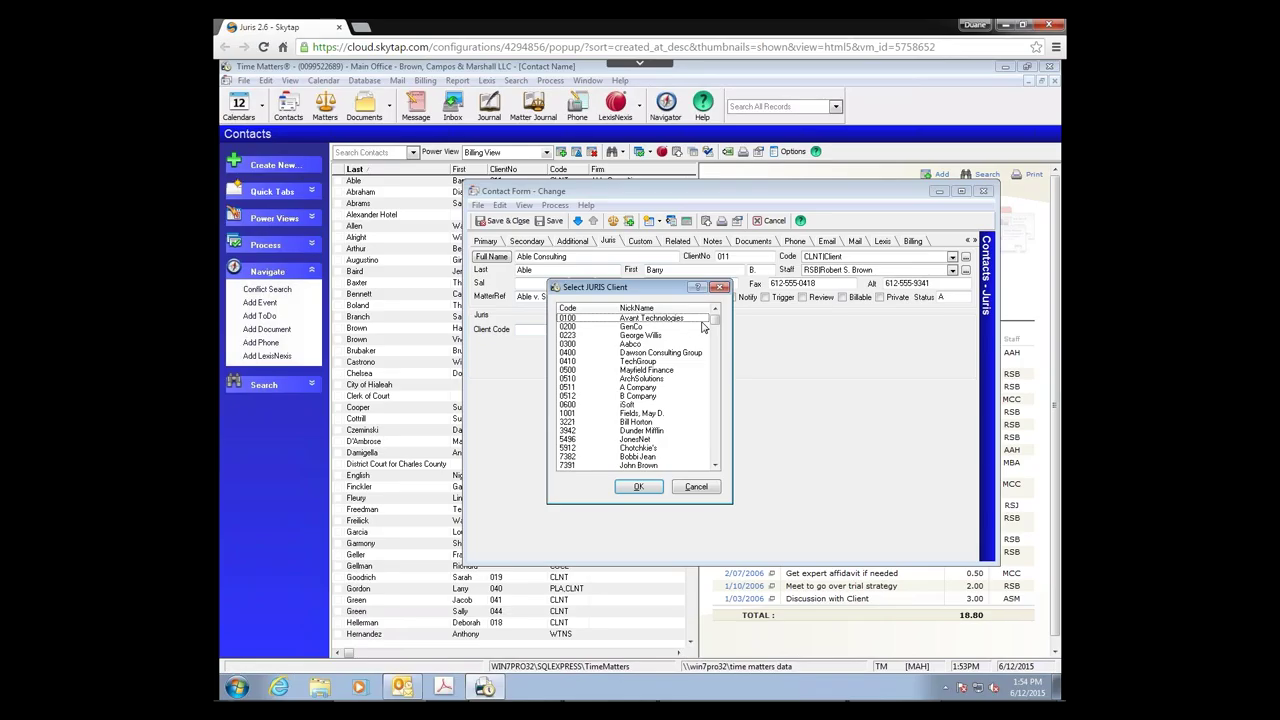
pyautogui.moveTo(716, 334); pyautogui.dragTo(708, 493)
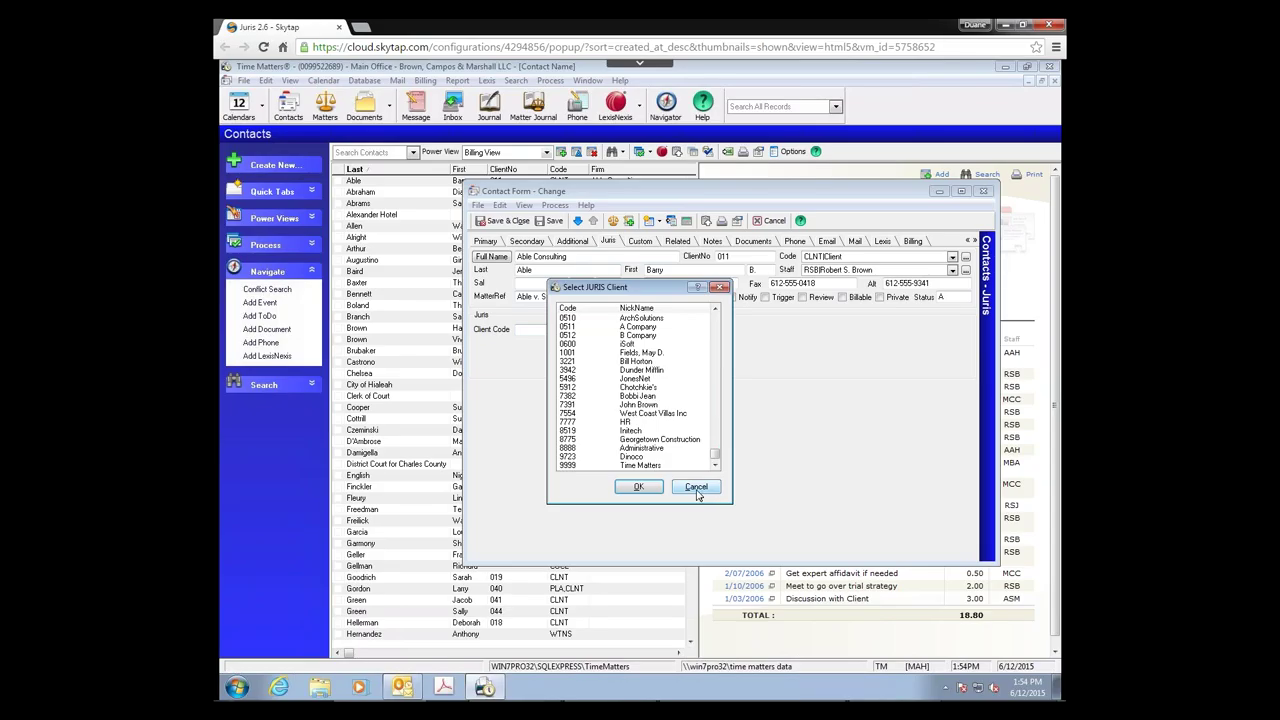
pyautogui.click(697, 490)
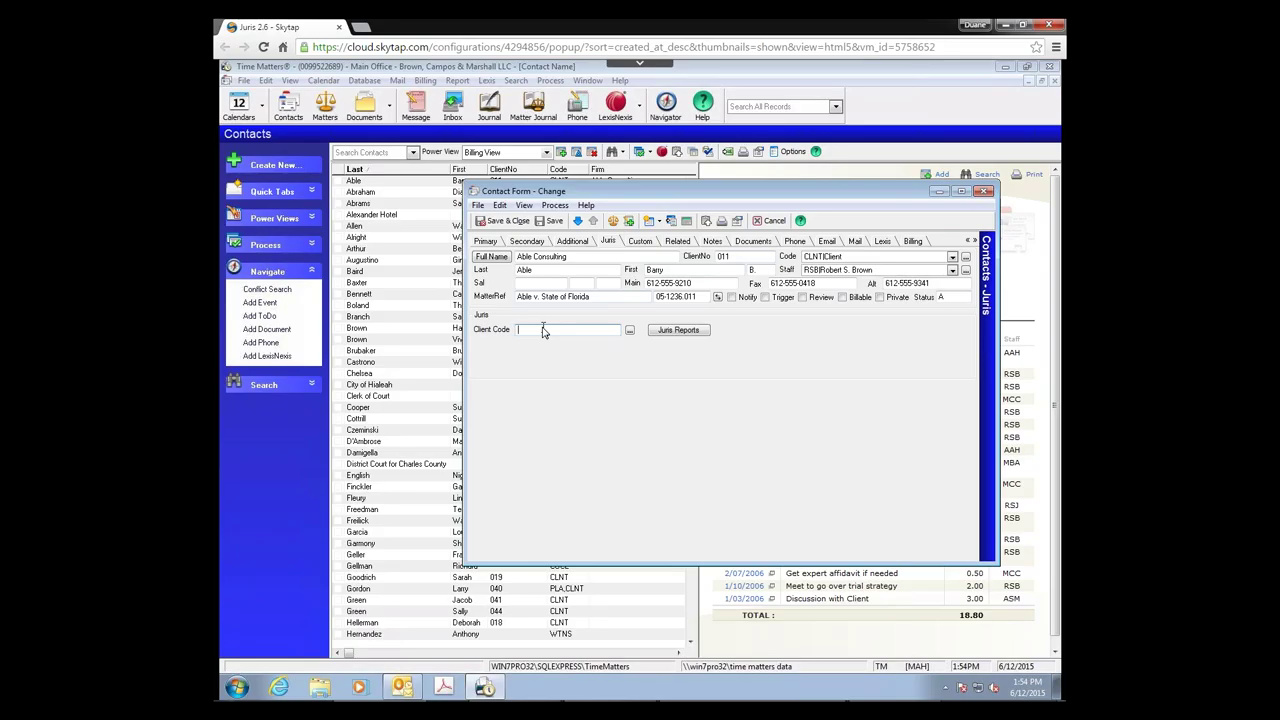
# Step: Give Able Consulting Juris client code 0011, add it to Juris, and save and close
pyautogui.write('0011')
pyautogui.click(486, 241)
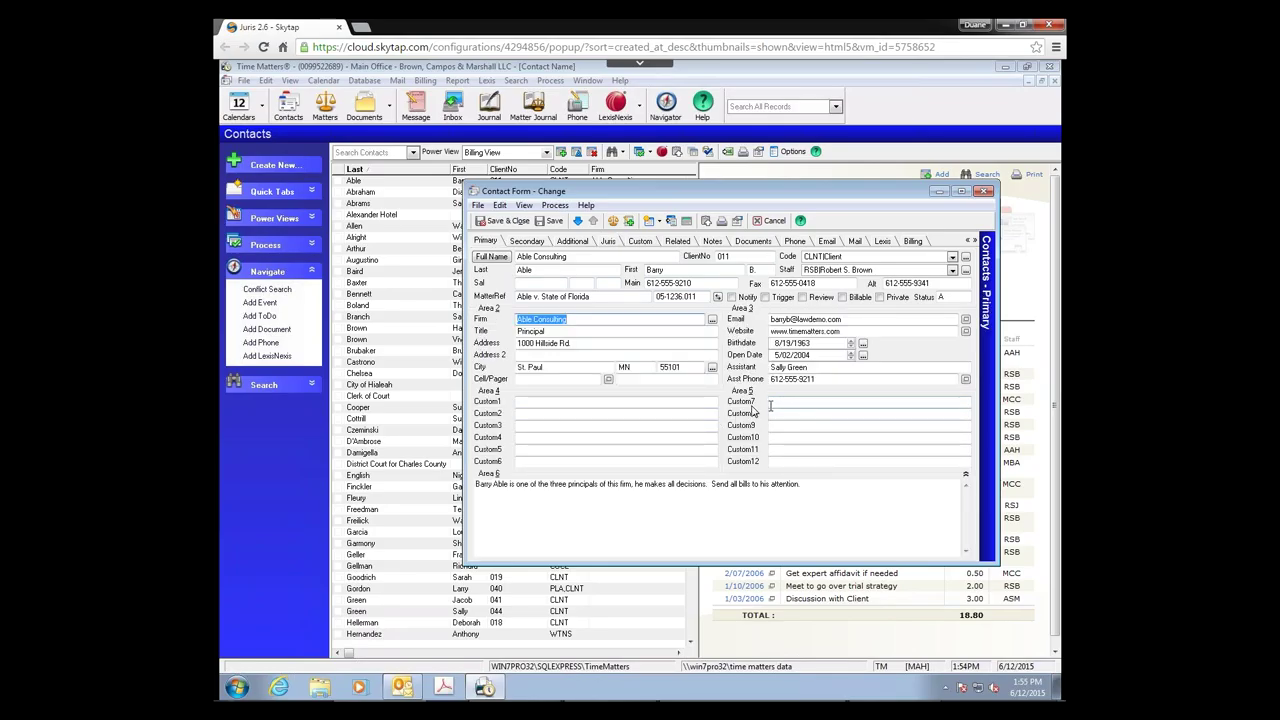
pyautogui.click(610, 241)
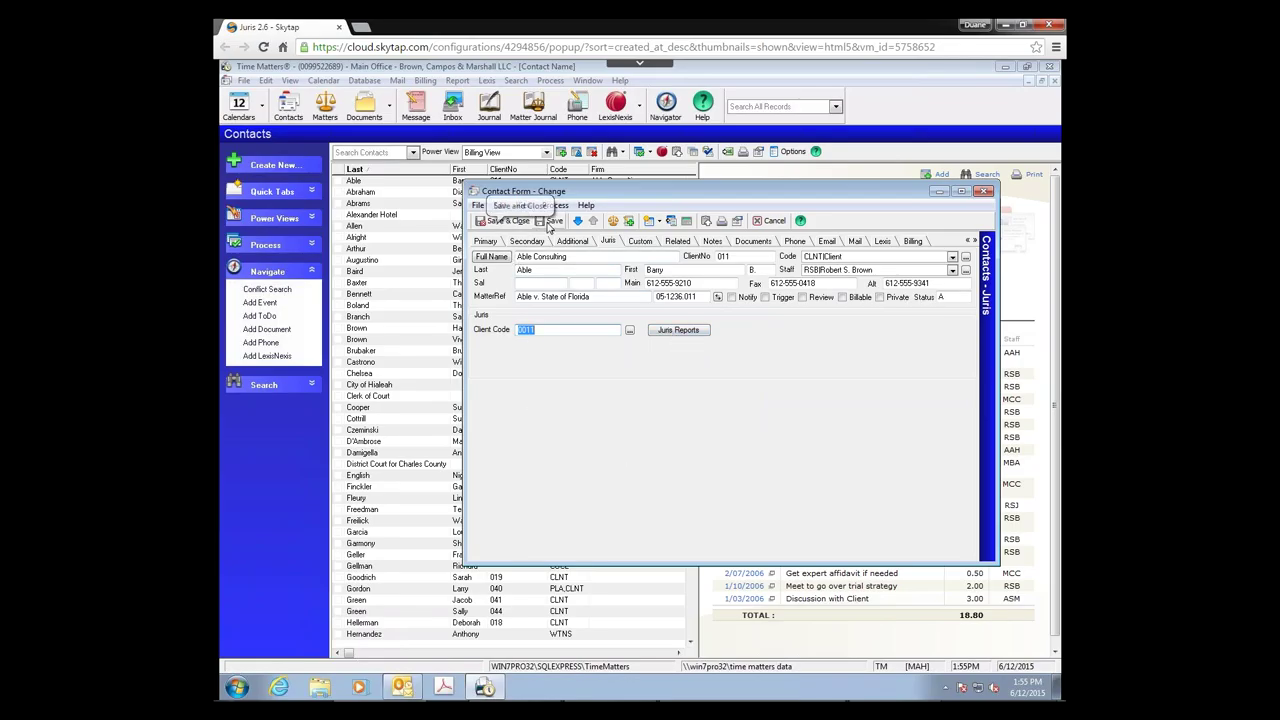
pyautogui.click(548, 222)
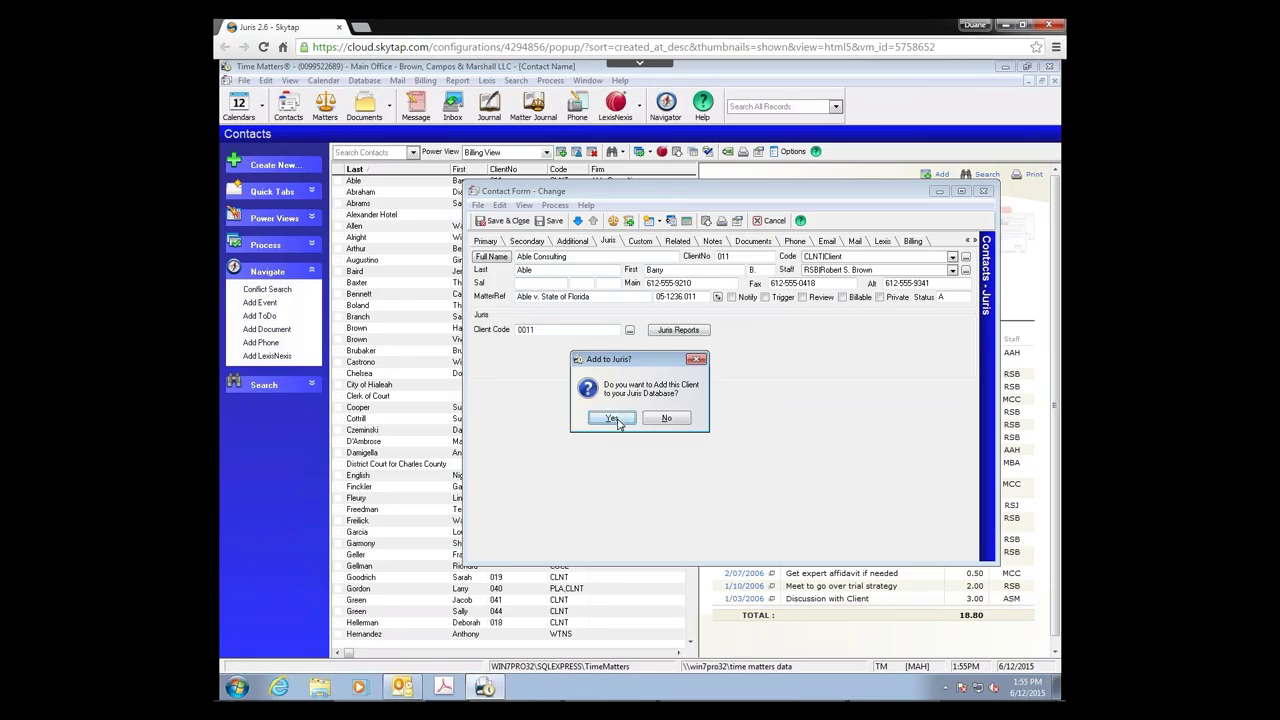
pyautogui.click(612, 419)
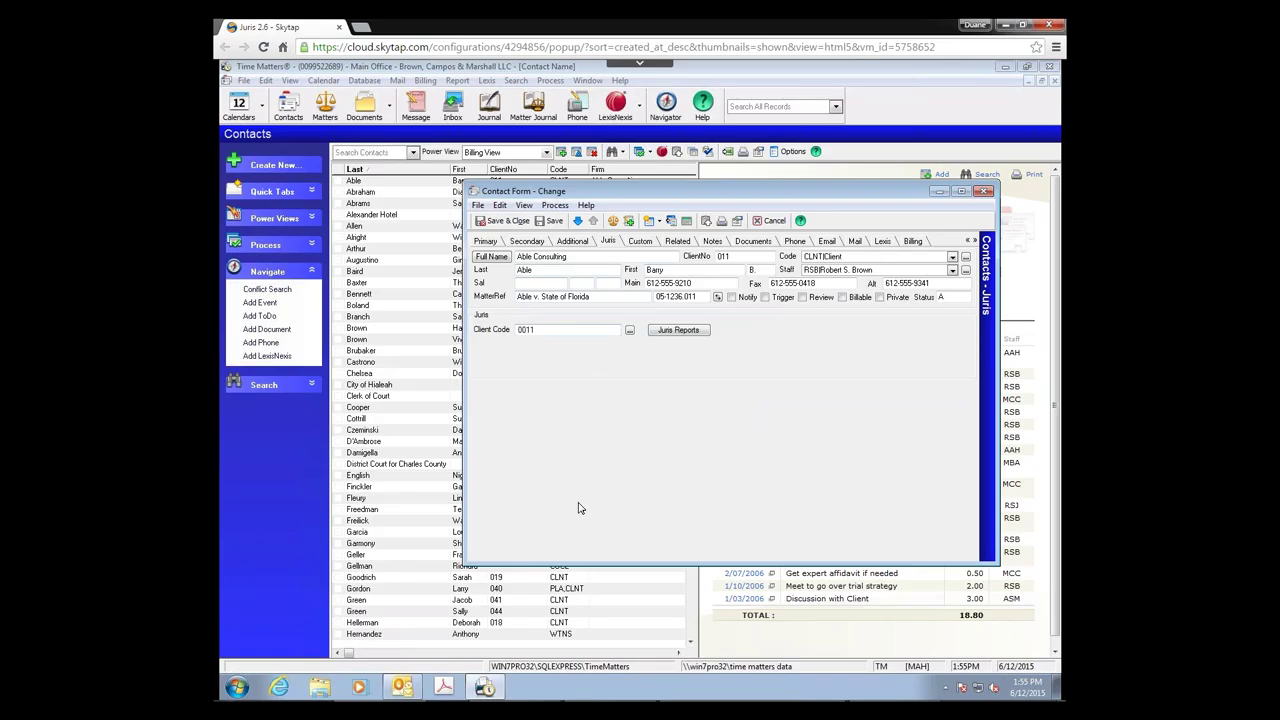
pyautogui.click(505, 222)
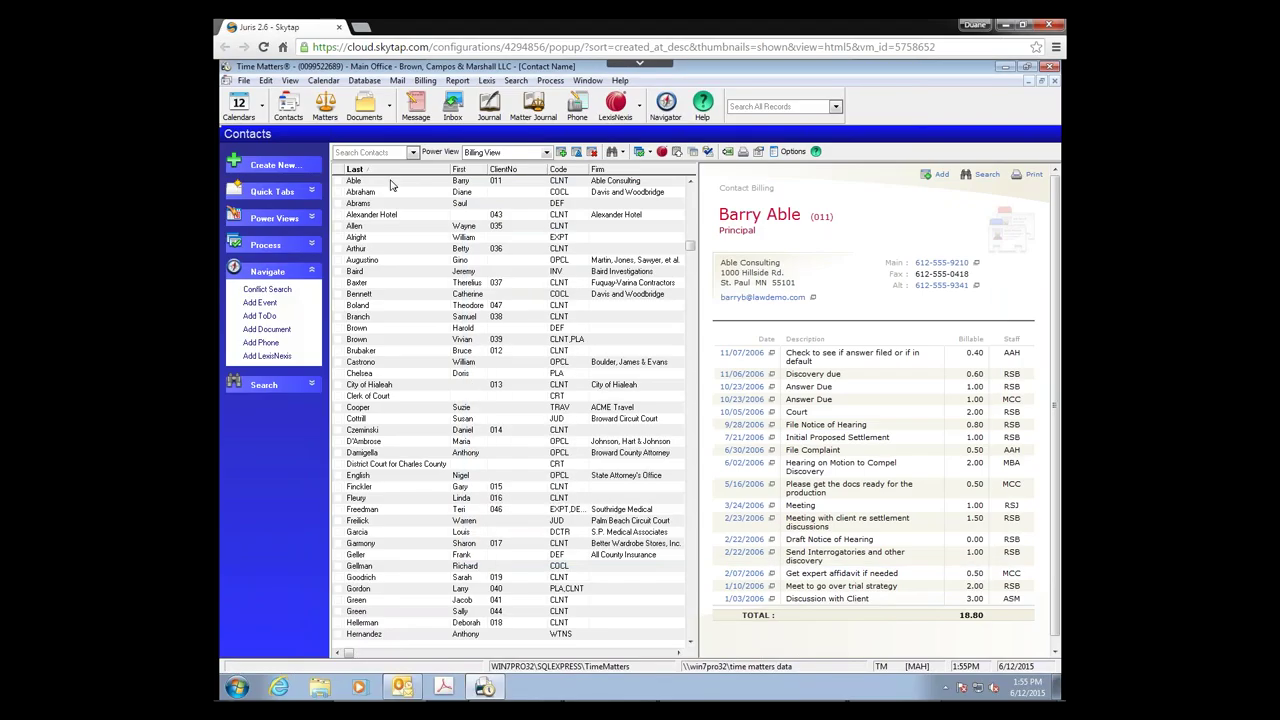
# Step: Give the Able v. State of Florida matter Juris matter code 0001 and add it to the Juris database
pyautogui.click(328, 108)
pyautogui.click(322, 108)
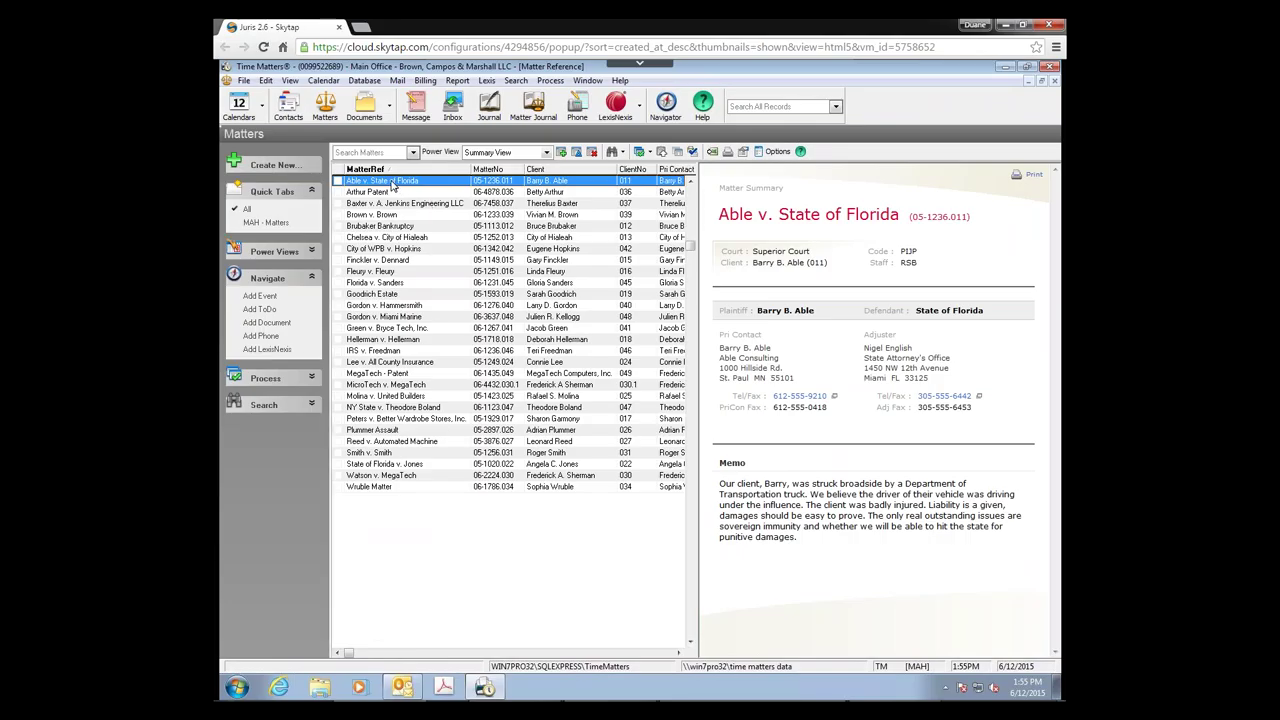
pyautogui.doubleClick(392, 186)
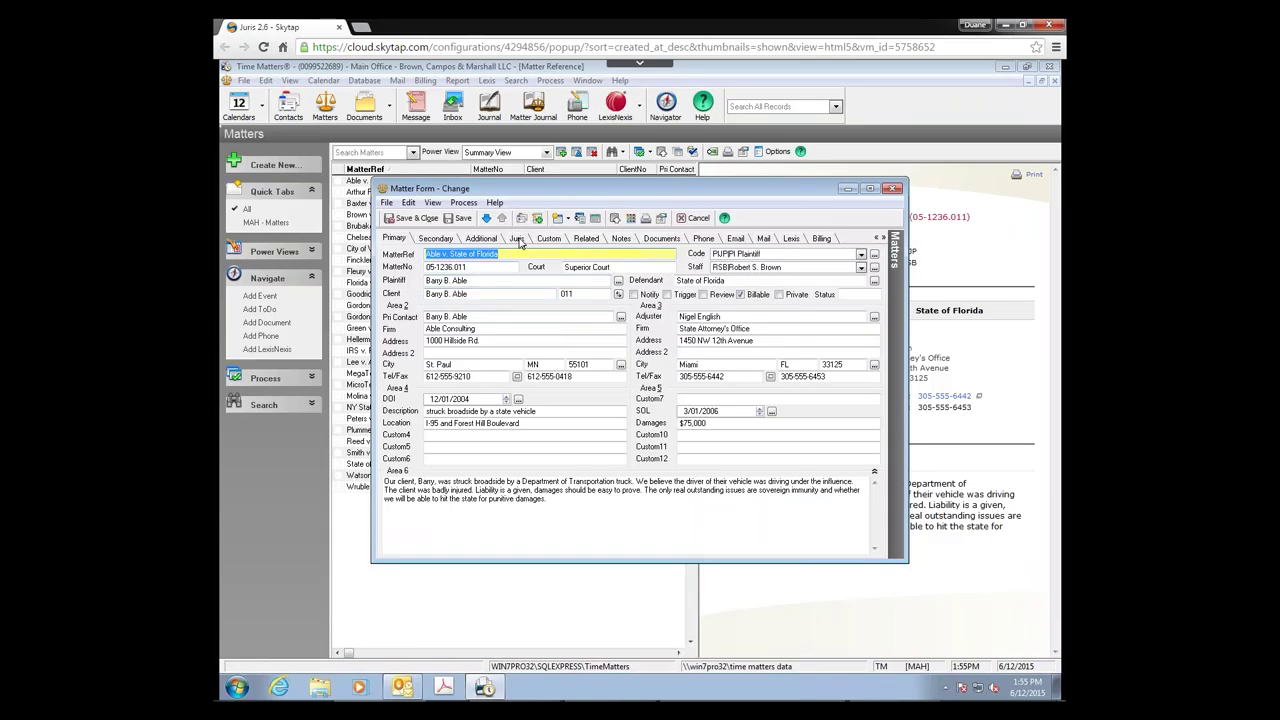
pyautogui.click(517, 238)
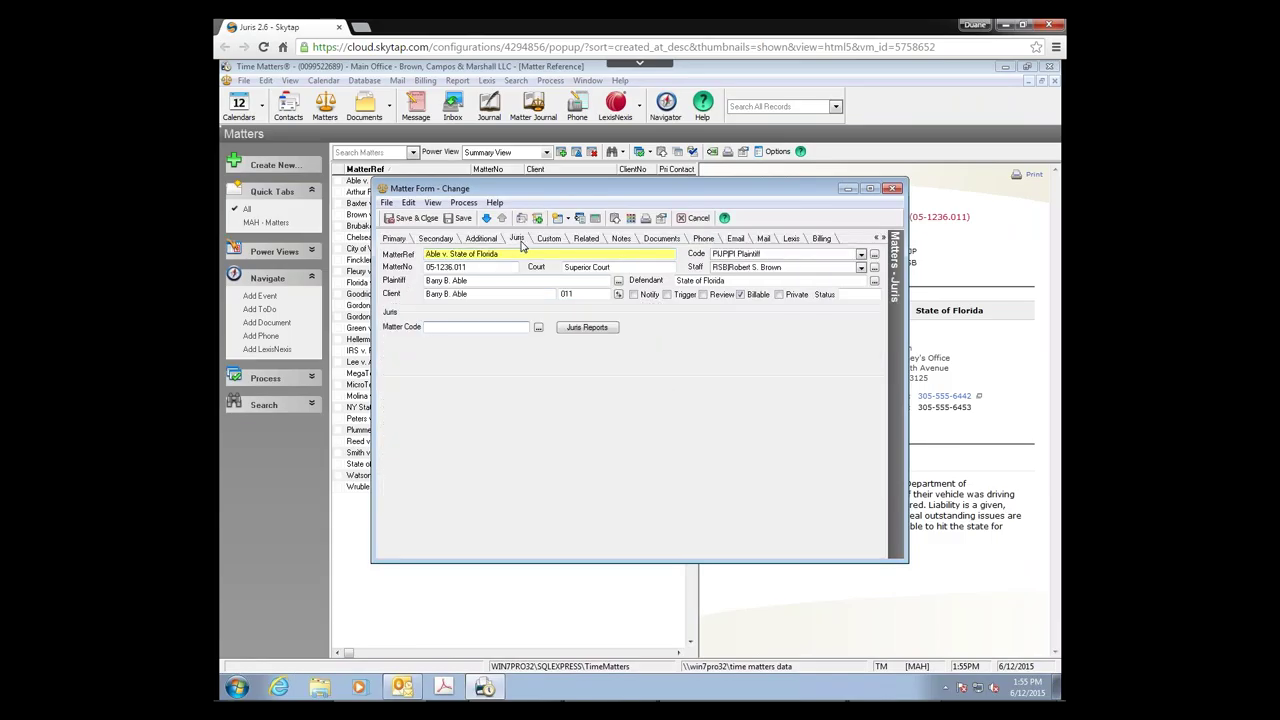
pyautogui.click(442, 281)
pyautogui.hotkey('shift', 'Tab')
pyautogui.click(438, 329)
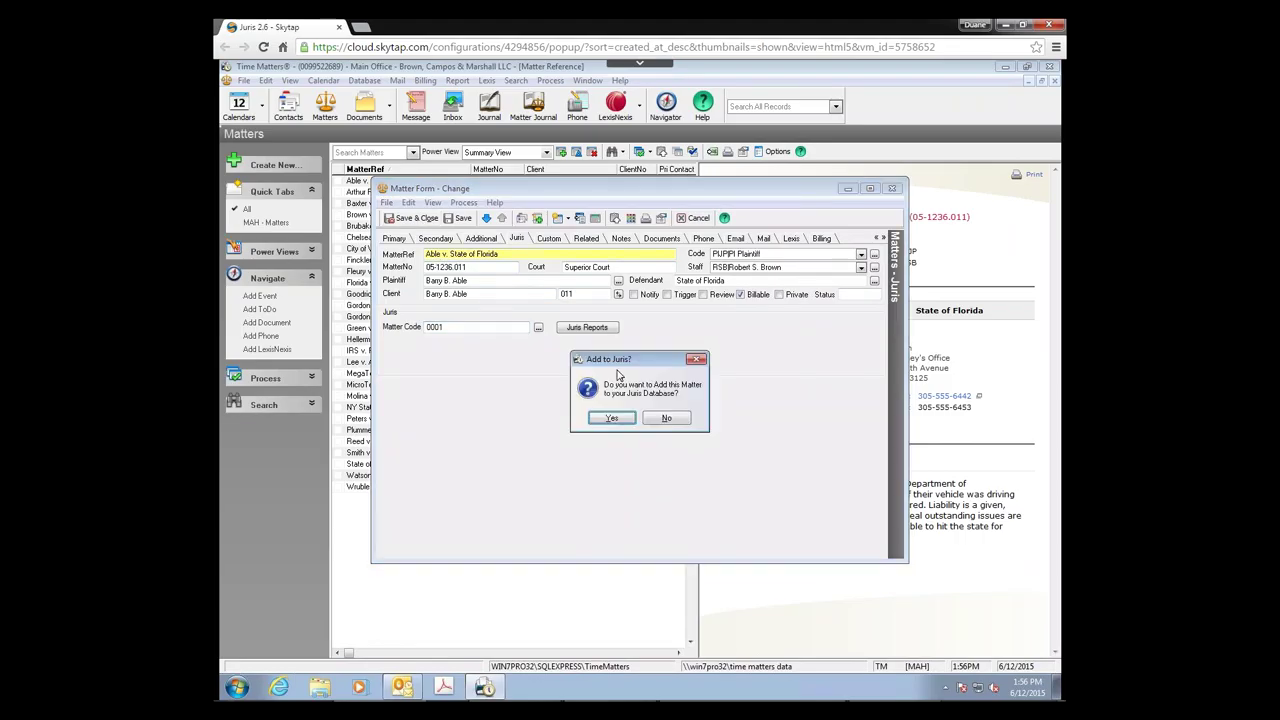
pyautogui.click(617, 419)
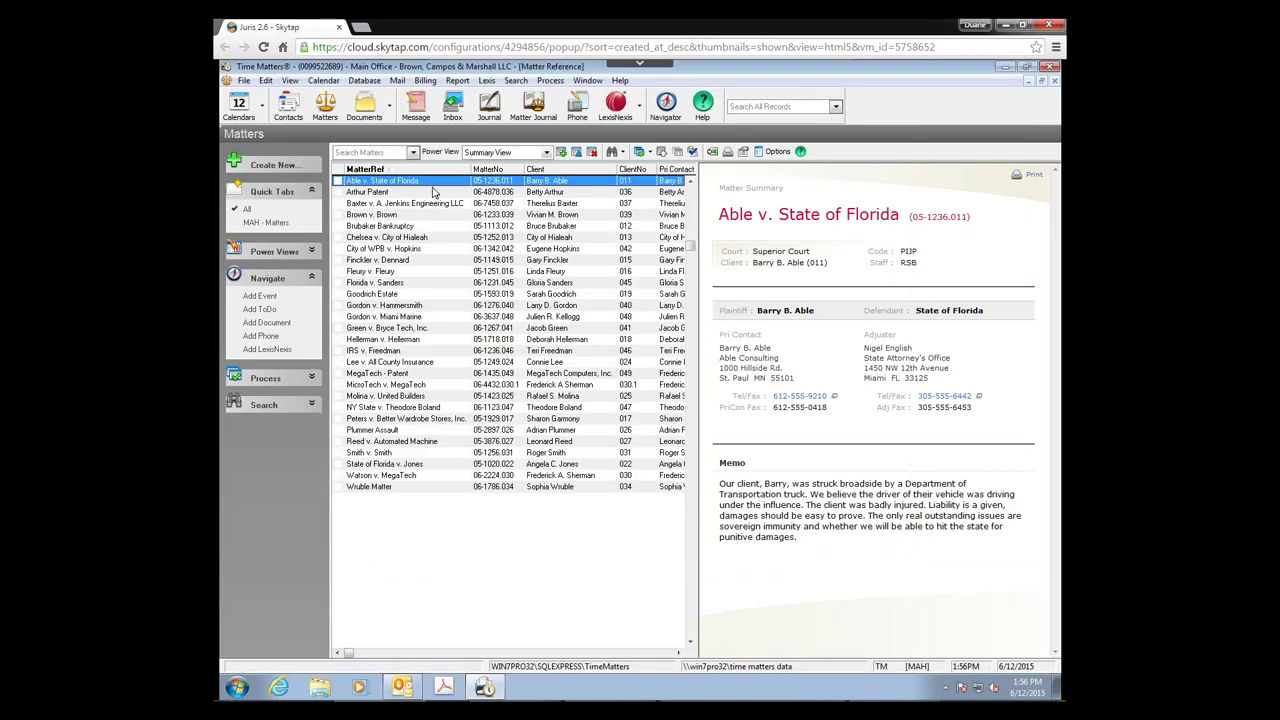
# Step: Launch Juris from the desktop, sign in with the user ID, and open the Clients table
pyautogui.click(1004, 66)
pyautogui.click(556, 372)
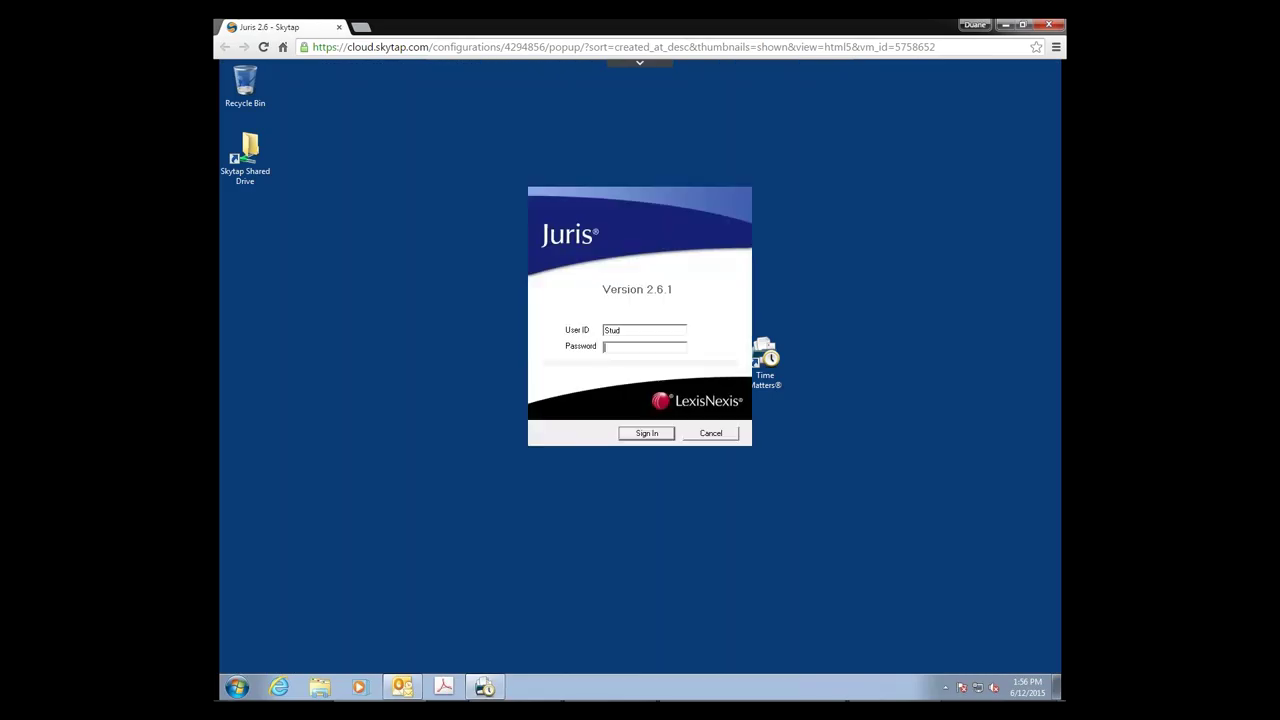
pyautogui.doubleClick(630, 333)
pyautogui.write('SMGR')
pyautogui.press('Tab')
pyautogui.press('Return')
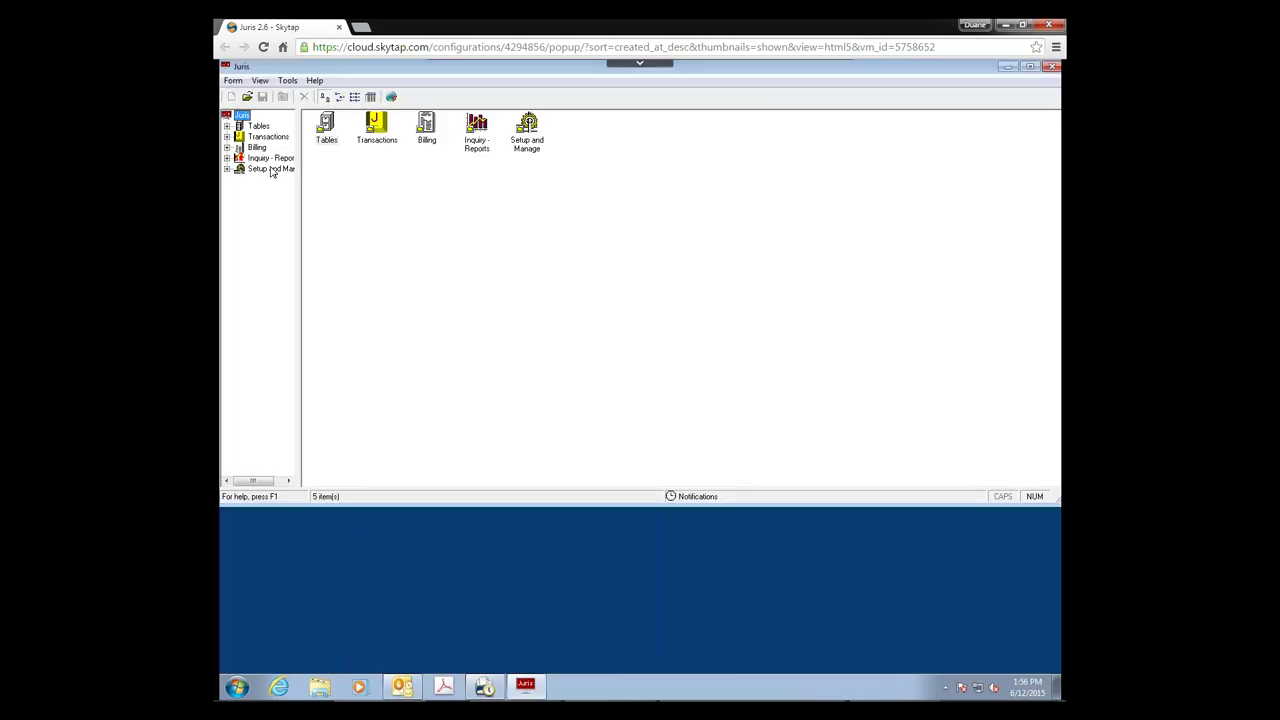
pyautogui.click(258, 127)
pyautogui.doubleClick(1027, 128)
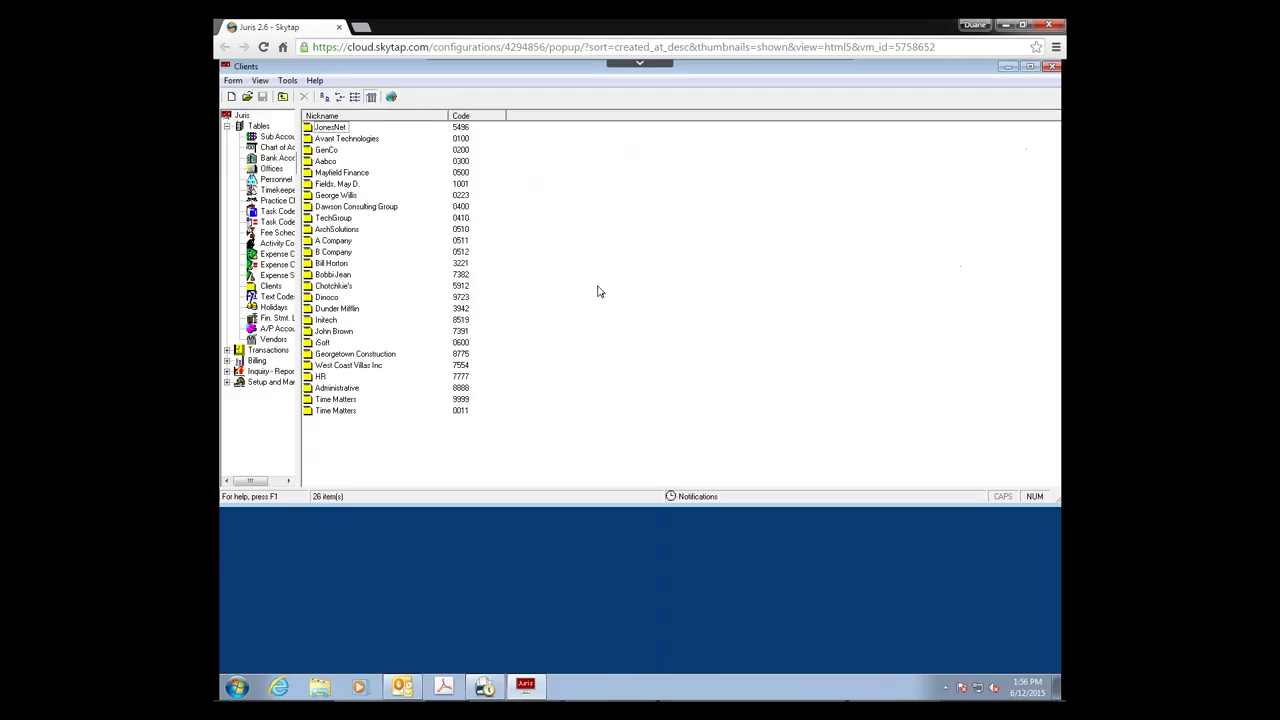
# Step: Open client 0011 Time Matters' matter 0001 and review its Description and Address tabs
pyautogui.click(339, 414)
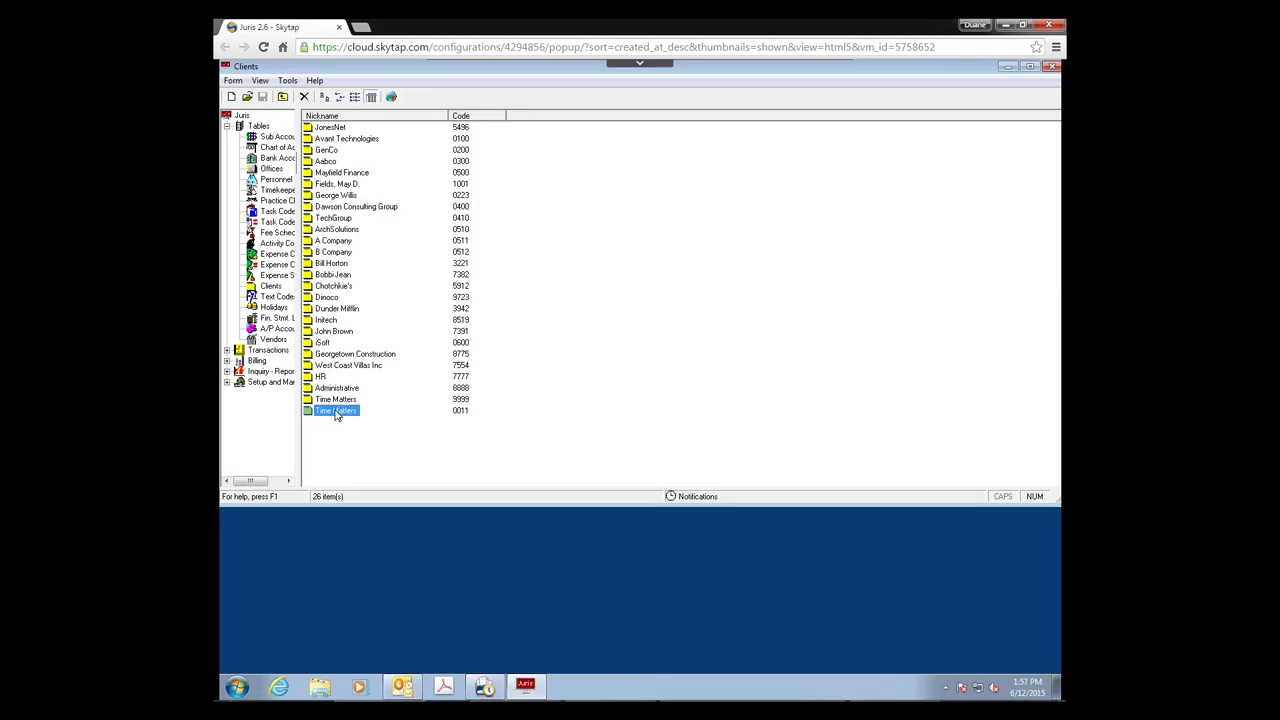
pyautogui.doubleClick(336, 412)
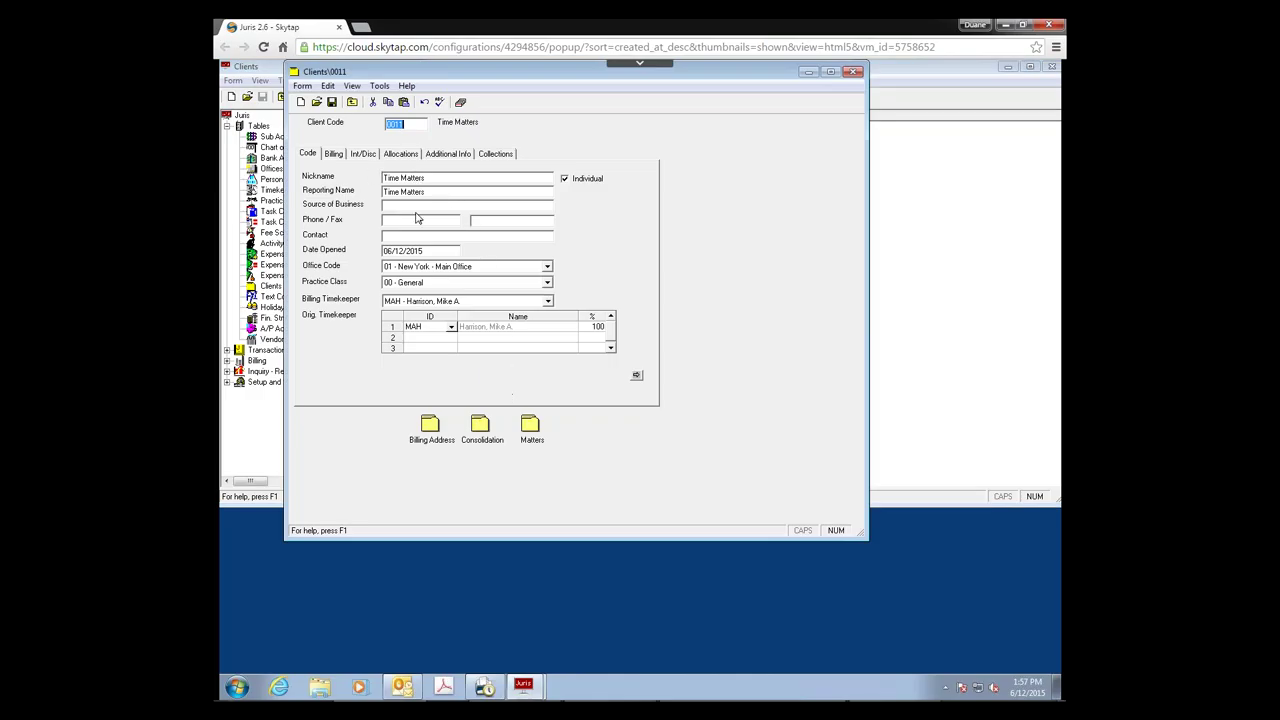
pyautogui.click(530, 428)
pyautogui.doubleClick(530, 428)
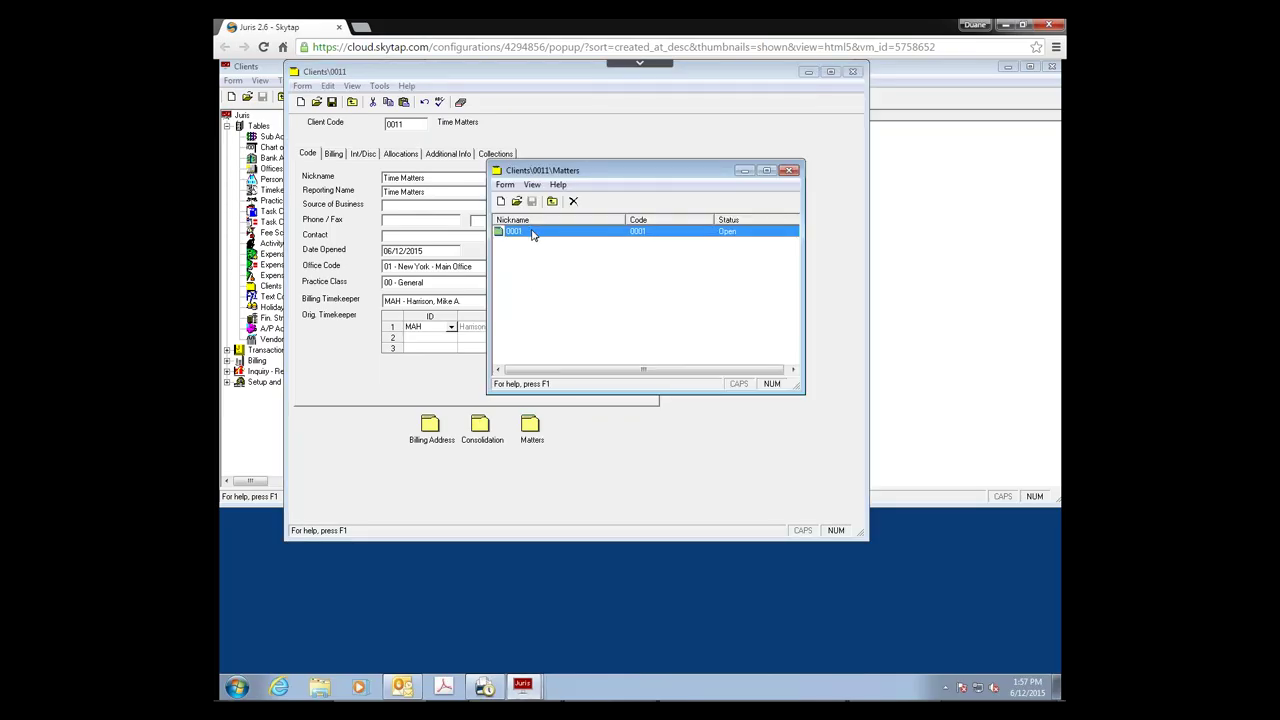
pyautogui.doubleClick(532, 234)
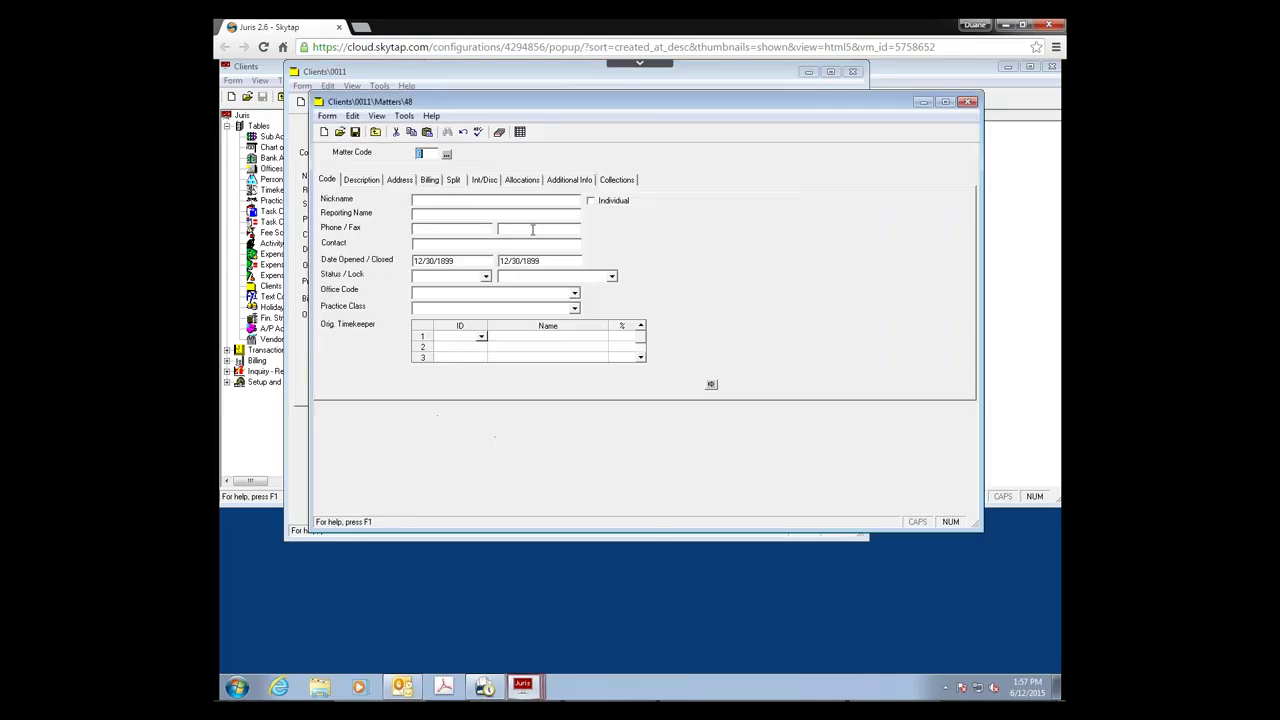
pyautogui.click(360, 181)
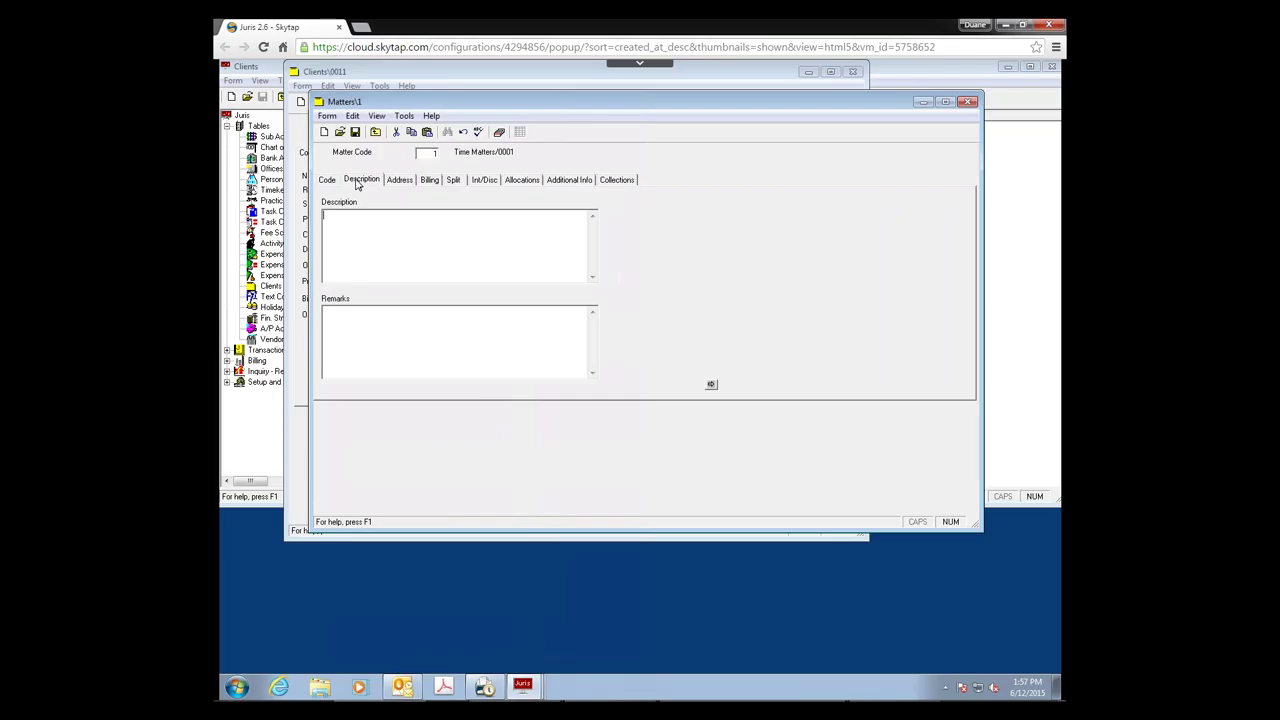
pyautogui.click(398, 181)
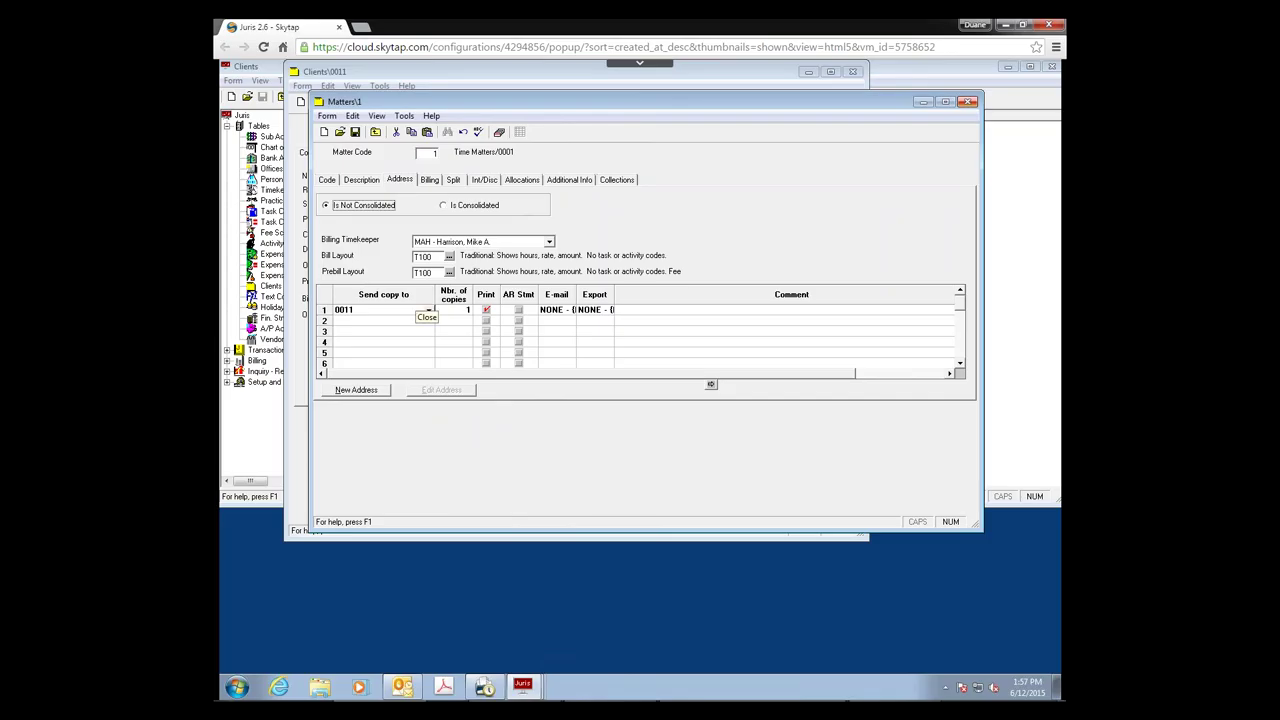
# Step: Close the matter, matters list and client 0011 record, then minimize Juris
pyautogui.press('Escape')
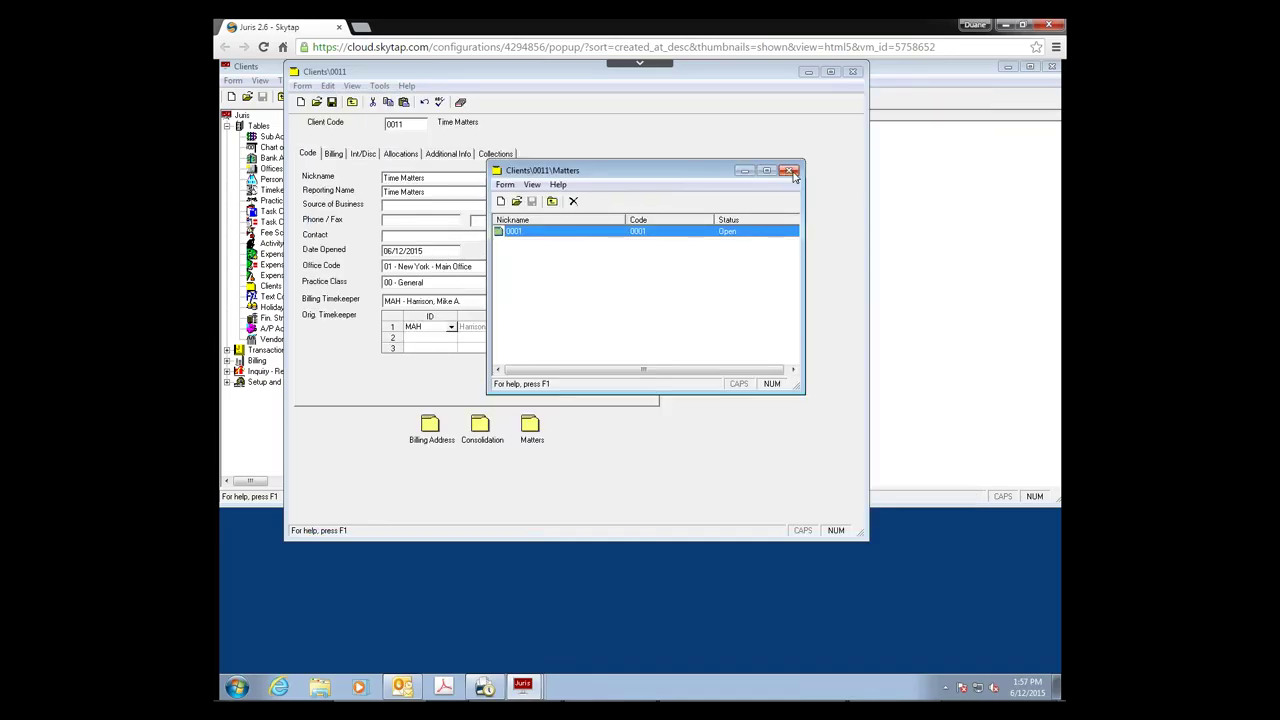
pyautogui.click(789, 171)
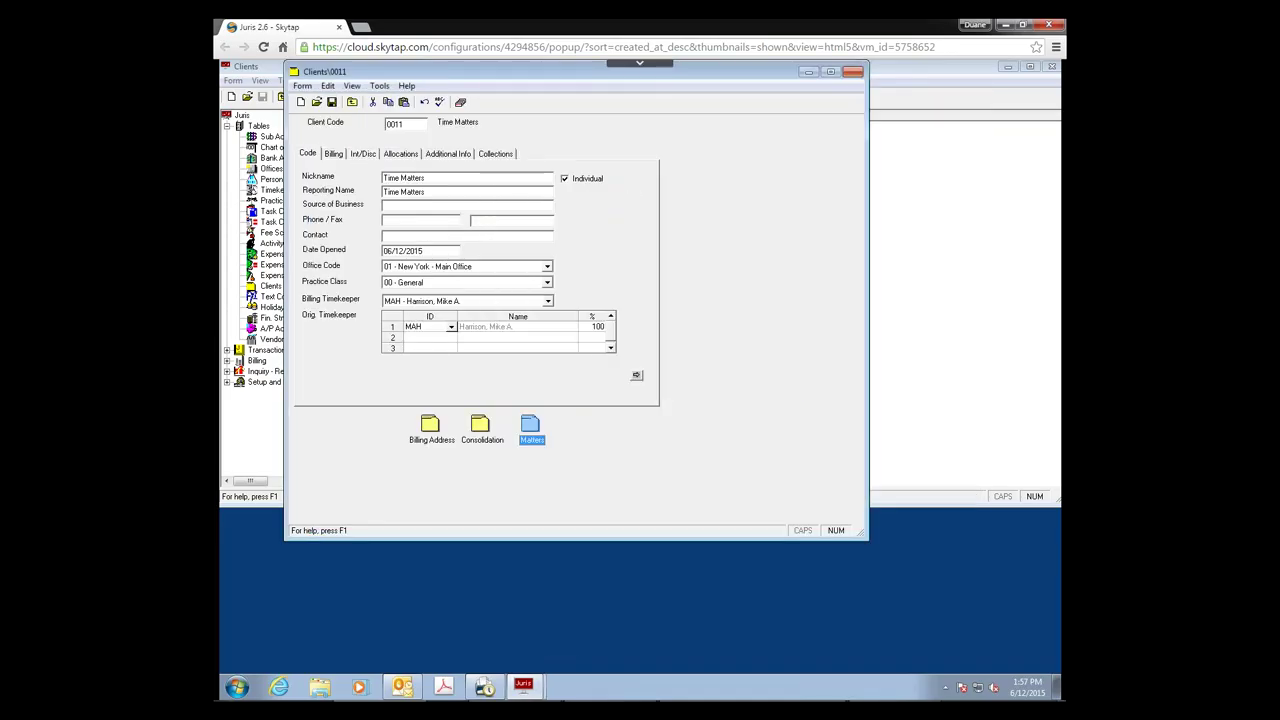
pyautogui.click(852, 71)
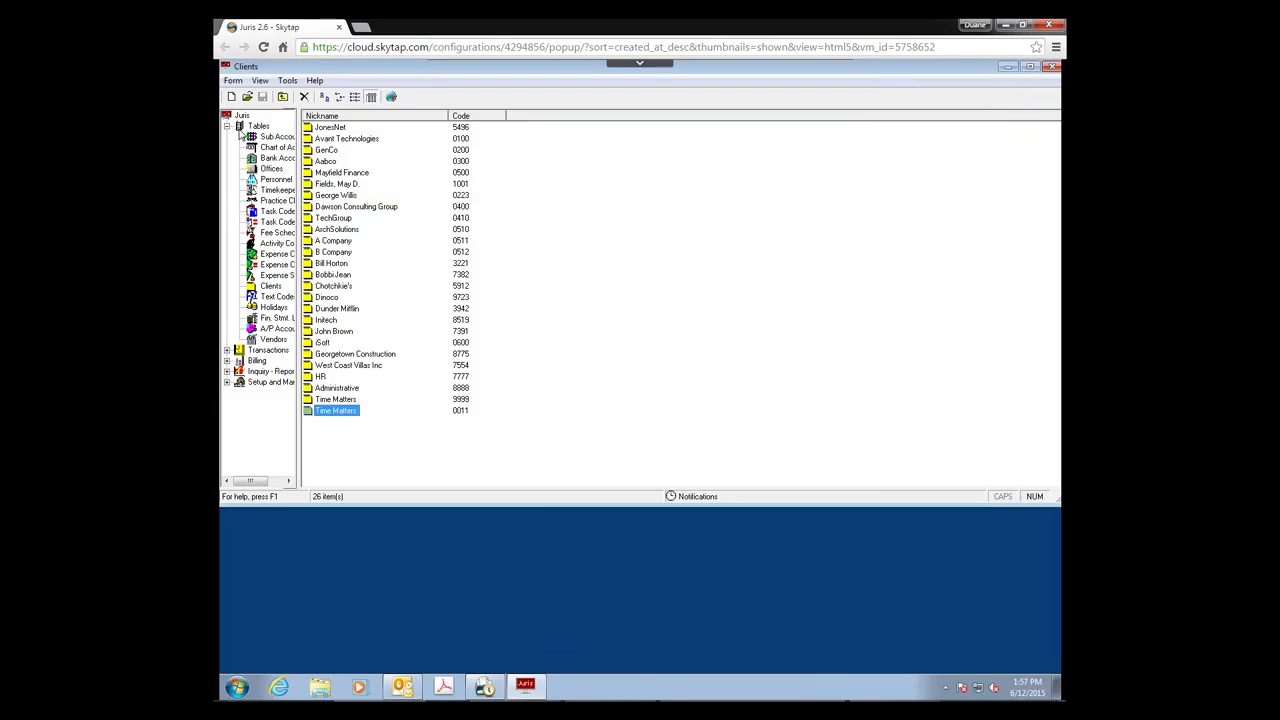
pyautogui.click(240, 128)
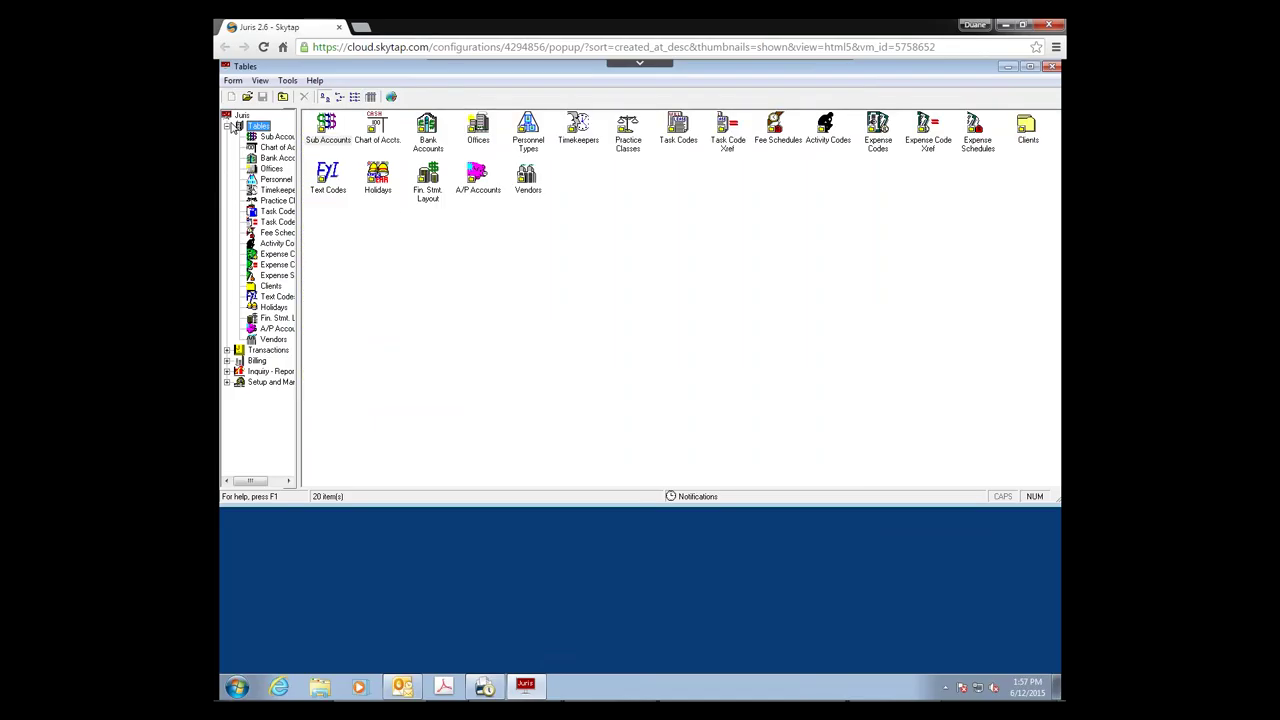
pyautogui.click(1006, 67)
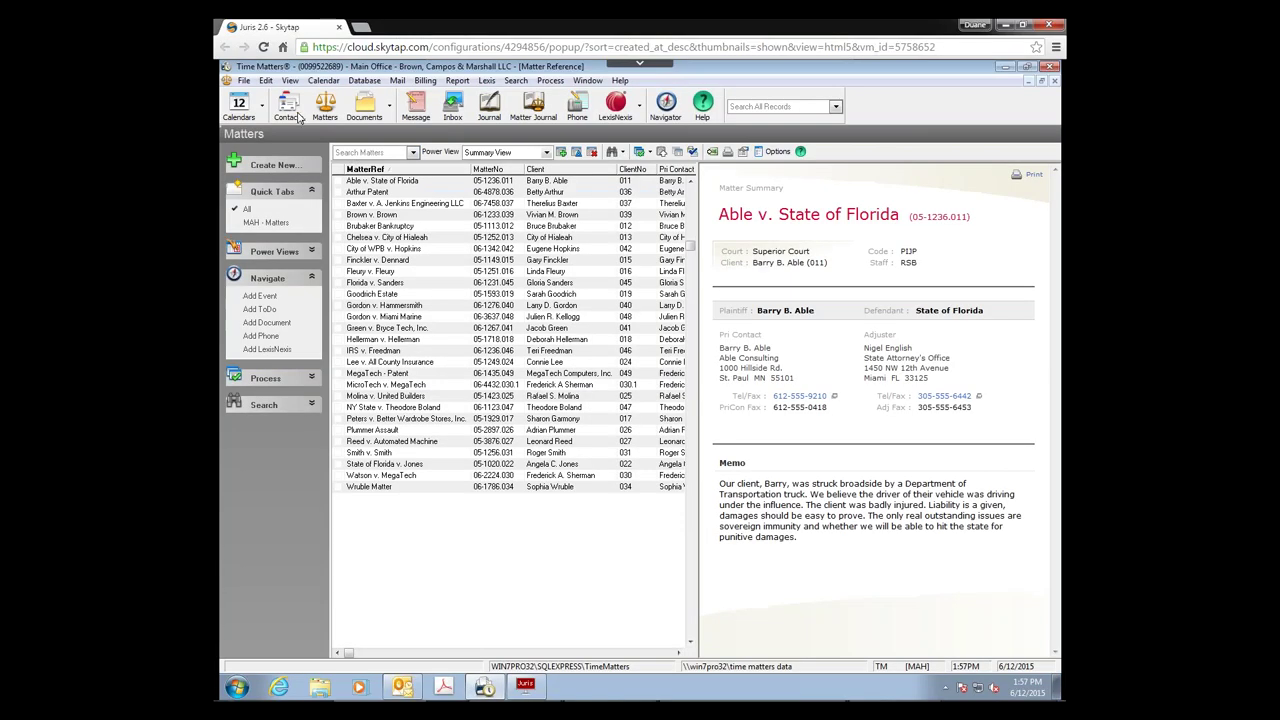
# Step: Replace the Principal title on the Able Consulting contact with a new title and save it
pyautogui.click(288, 112)
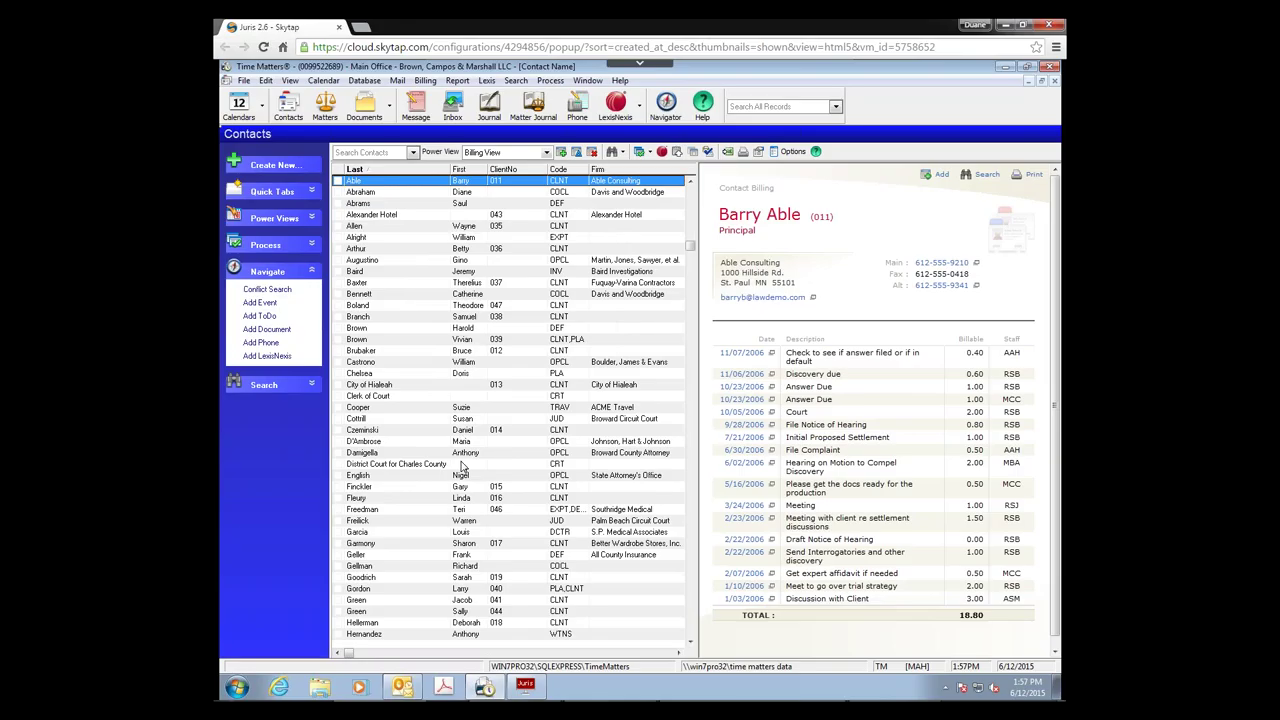
pyautogui.press('Return')
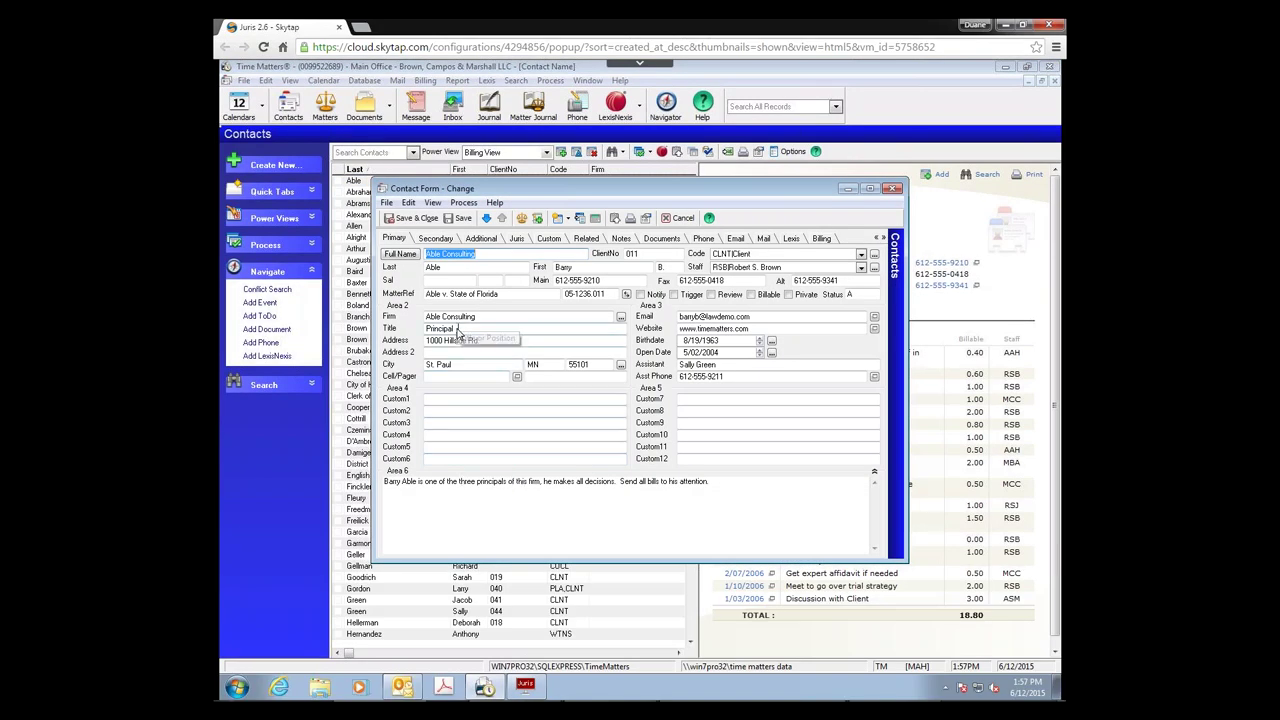
pyautogui.doubleClick(448, 329)
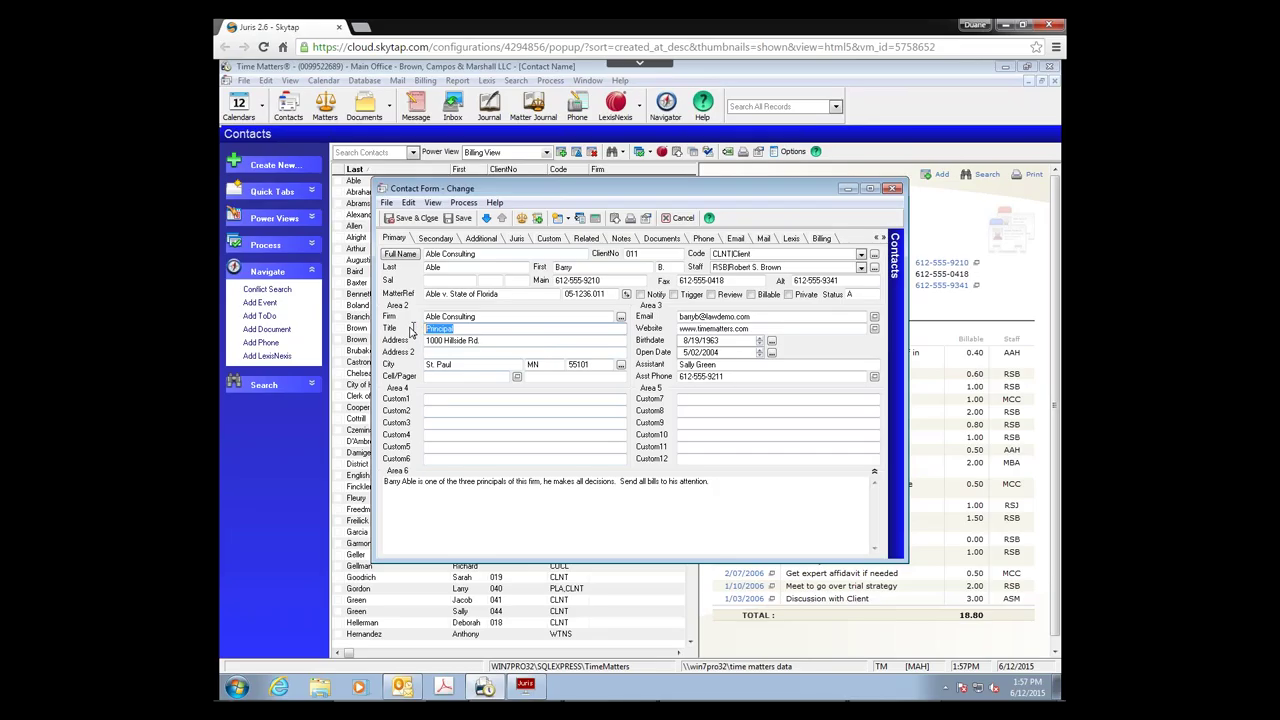
pyautogui.press('Delete')
pyautogui.moveTo(476, 256); pyautogui.dragTo(413, 258)
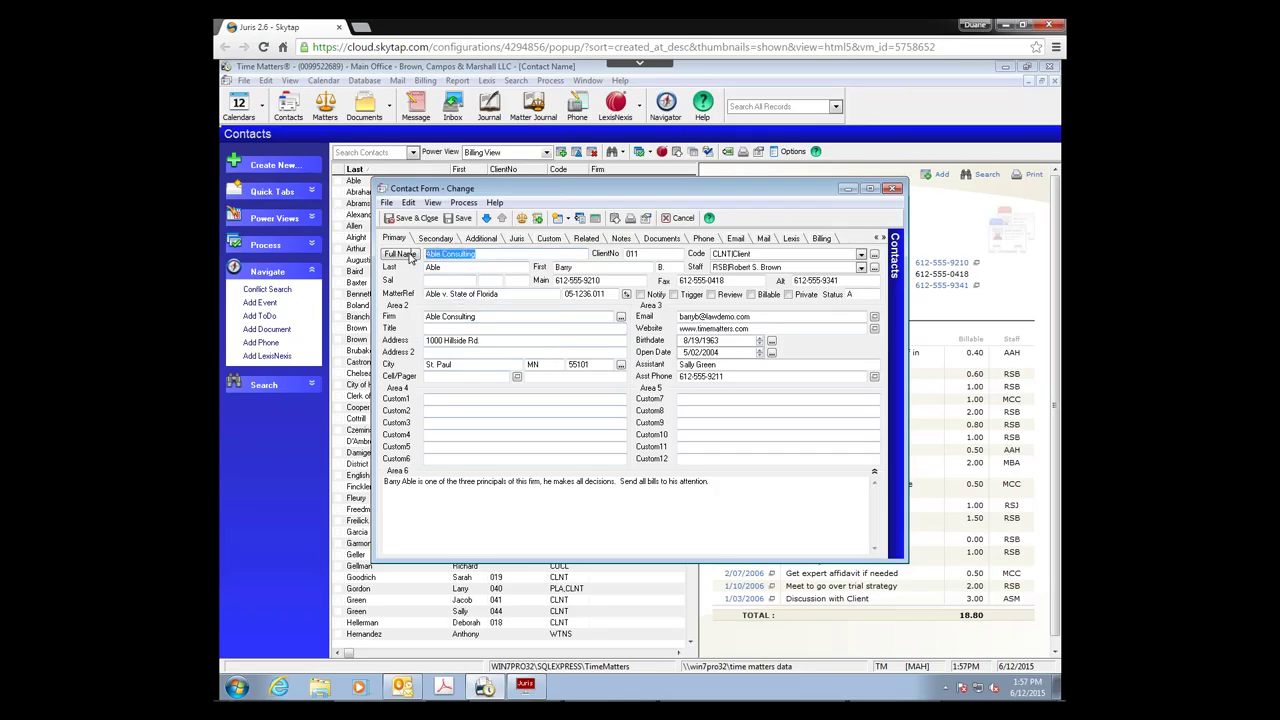
pyautogui.click(450, 330)
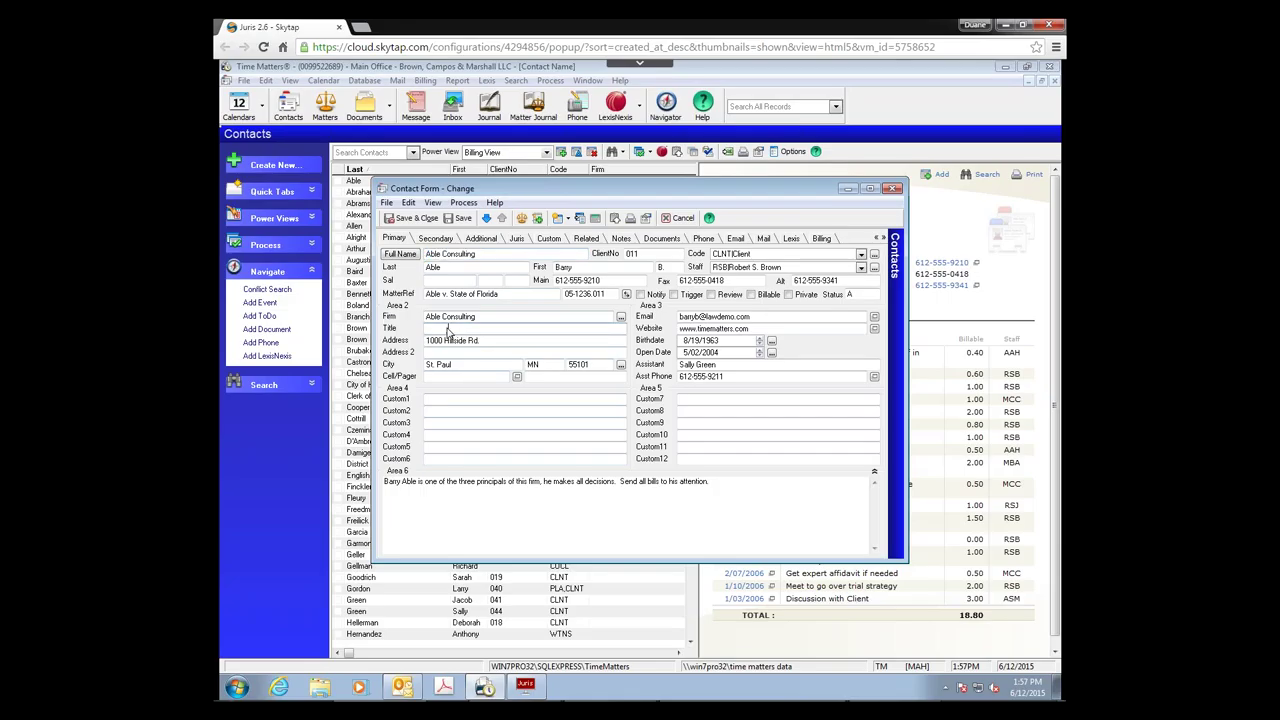
pyautogui.click(458, 218)
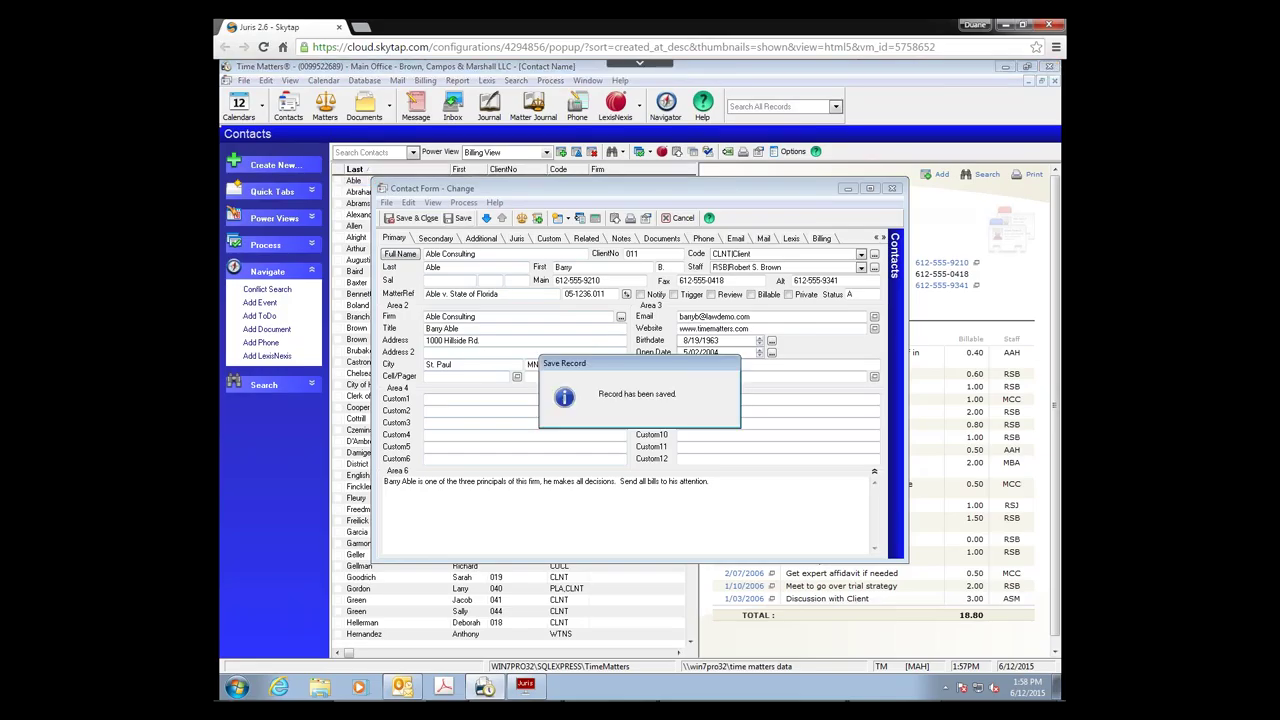
pyautogui.click(527, 688)
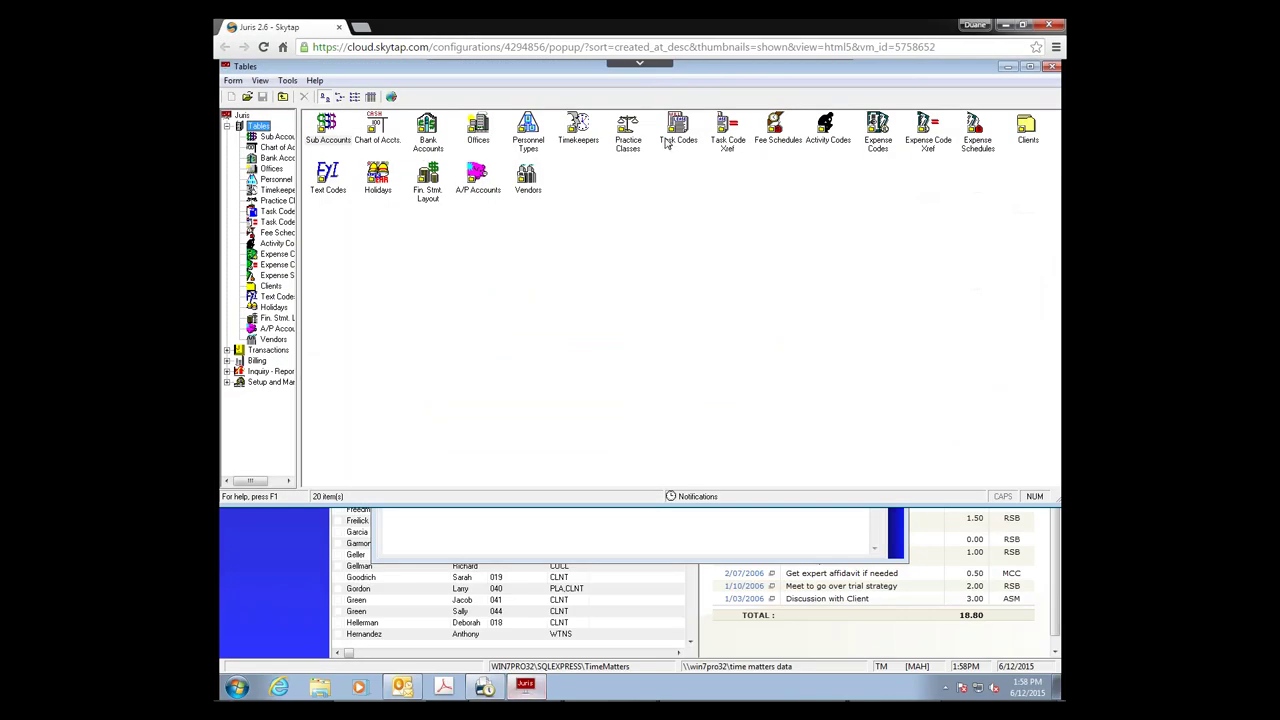
# Step: Open client 0011 Time Matters in Juris, check its Billing and Code tabs, then close it
pyautogui.doubleClick(1031, 146)
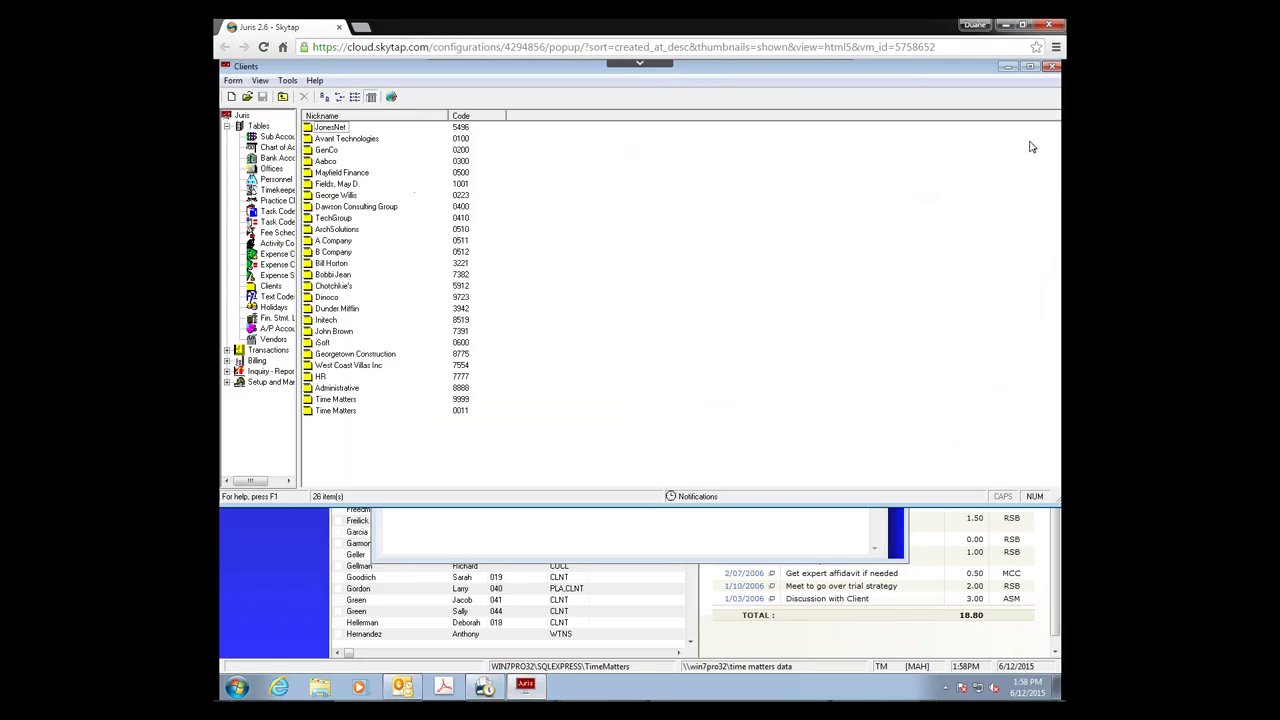
pyautogui.doubleClick(328, 411)
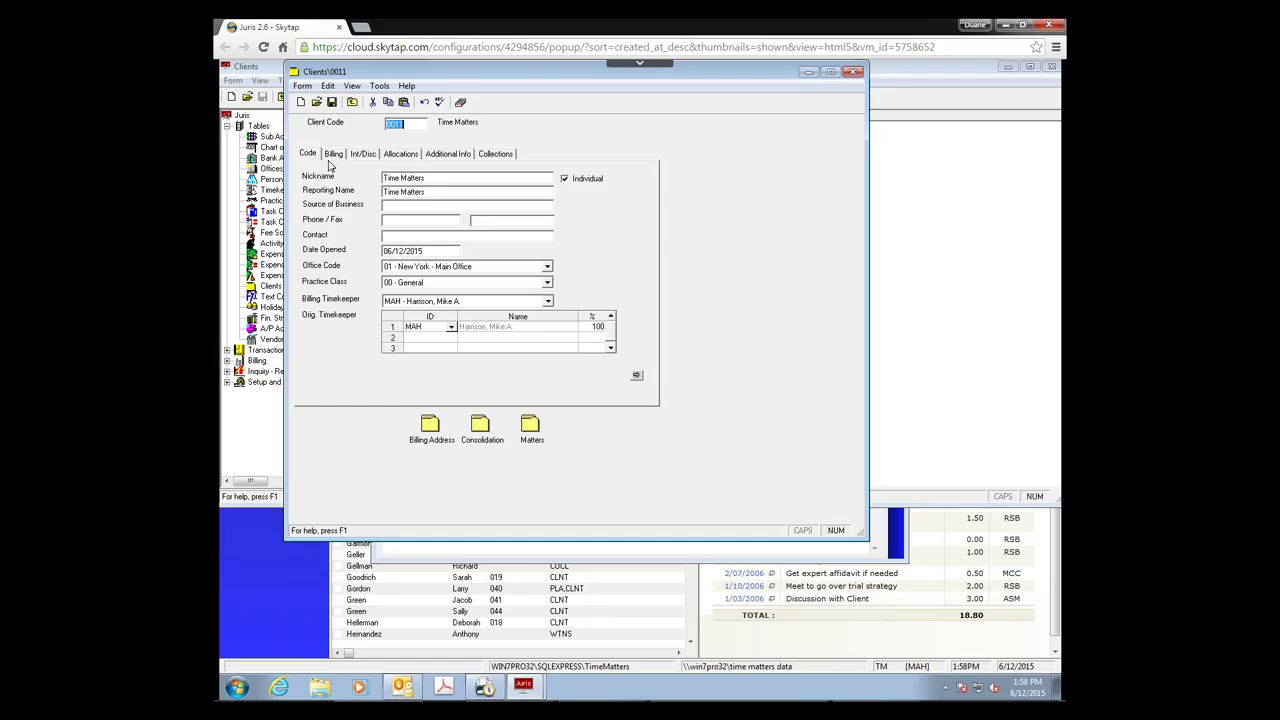
pyautogui.click(333, 154)
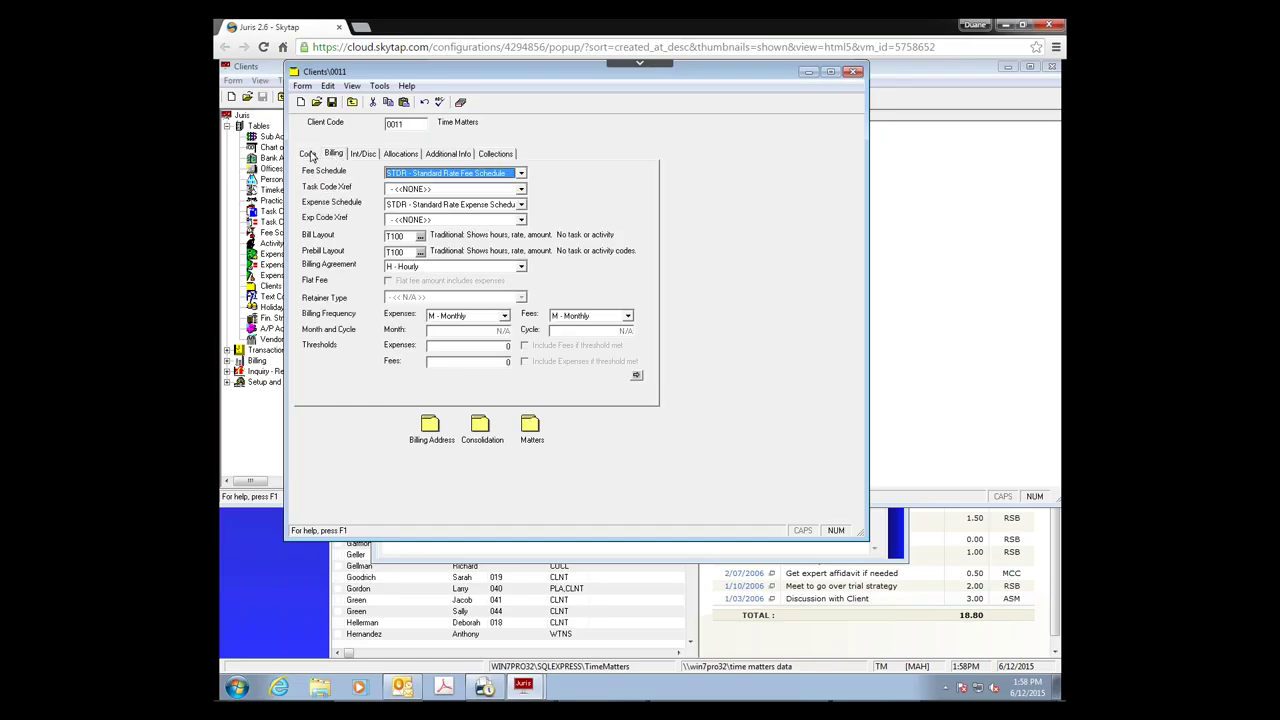
pyautogui.click(310, 154)
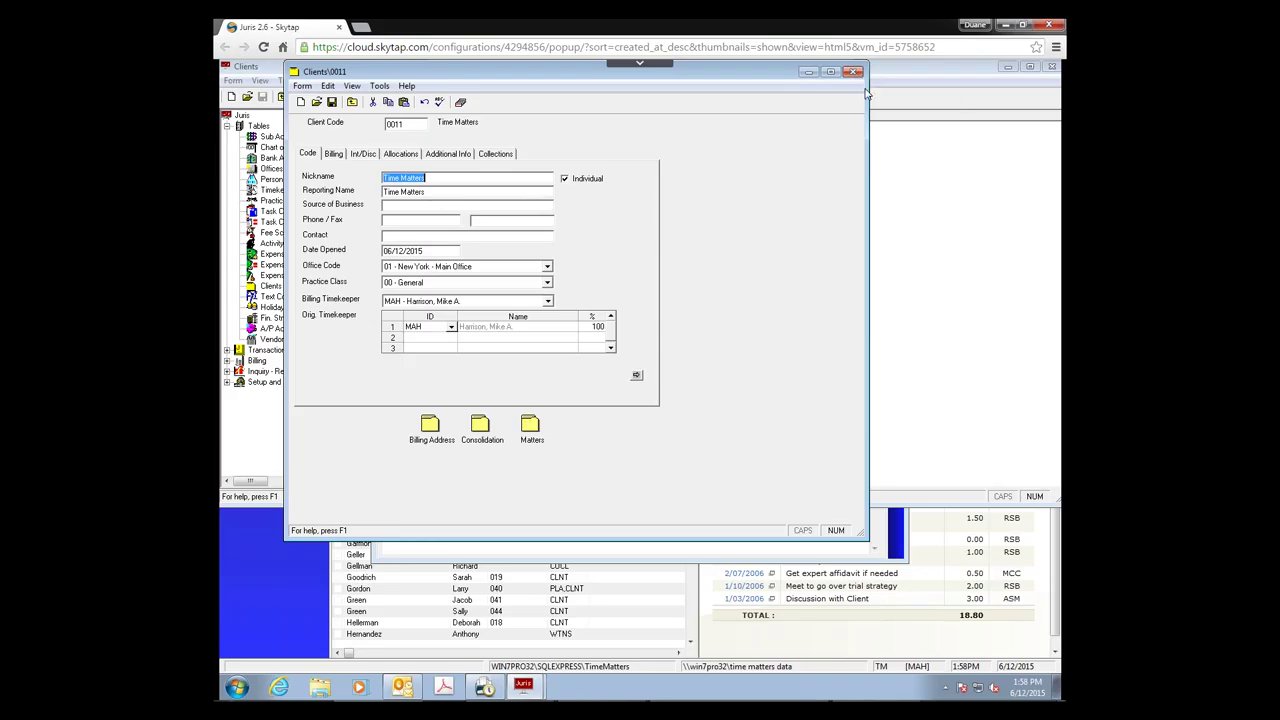
pyautogui.click(853, 72)
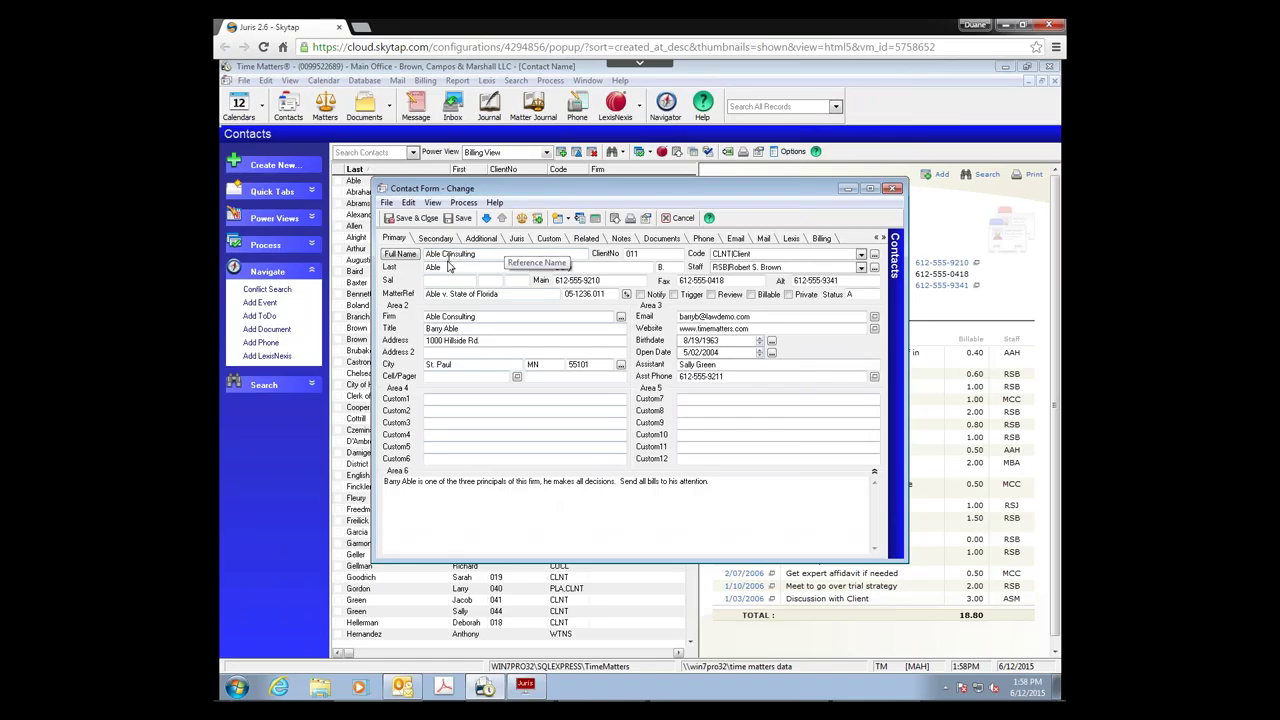
# Step: Save the Able Consulting contact, close the form, then reopen and close it again
pyautogui.moveTo(486, 331); pyautogui.dragTo(409, 331)
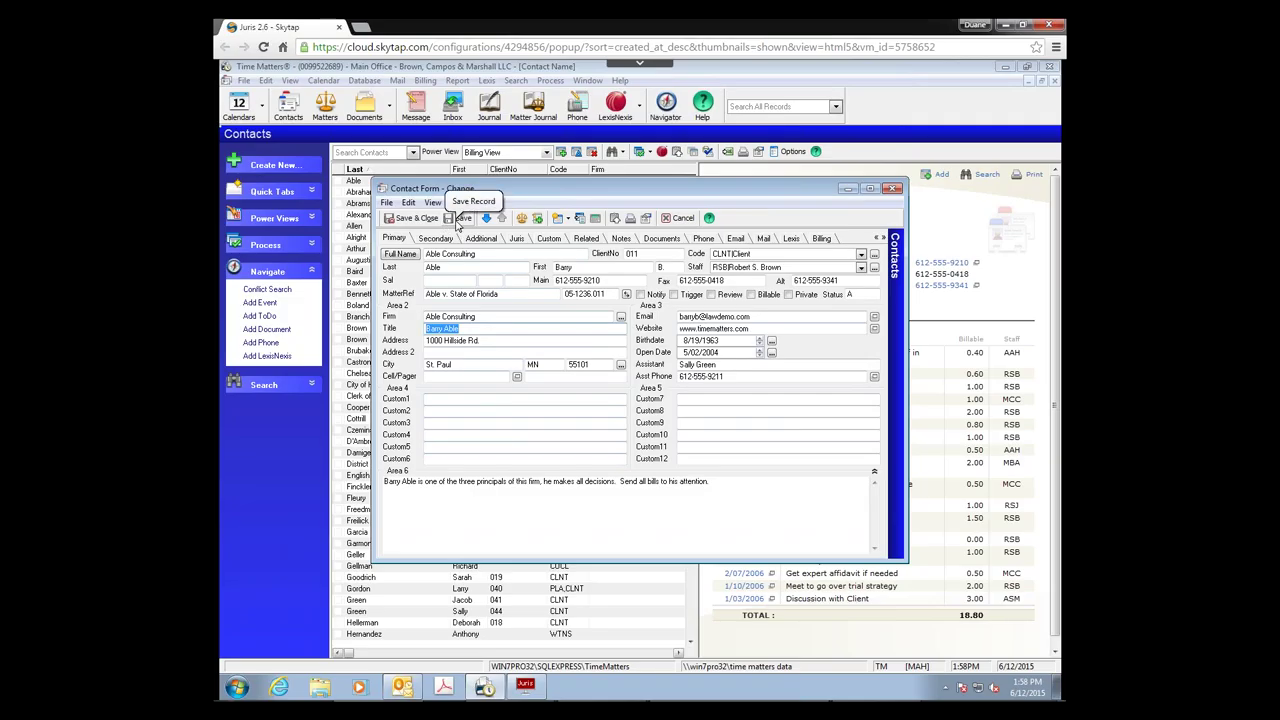
pyautogui.click(458, 220)
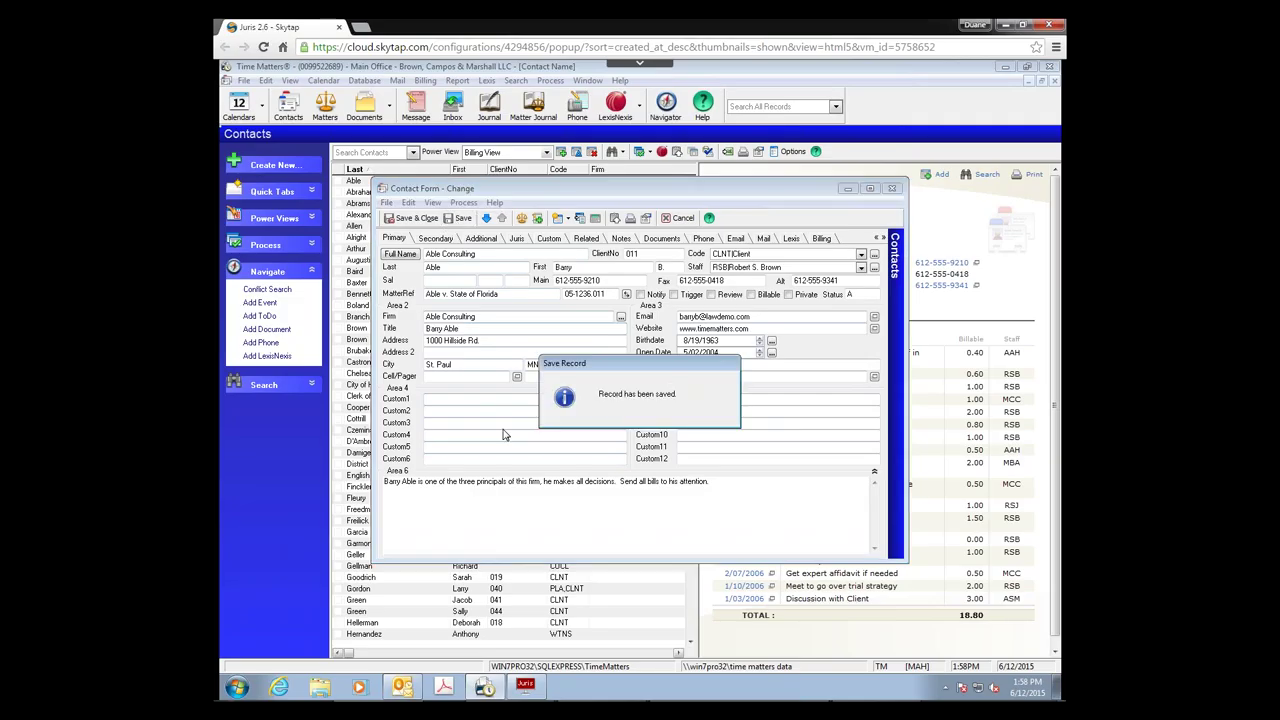
pyautogui.click(892, 189)
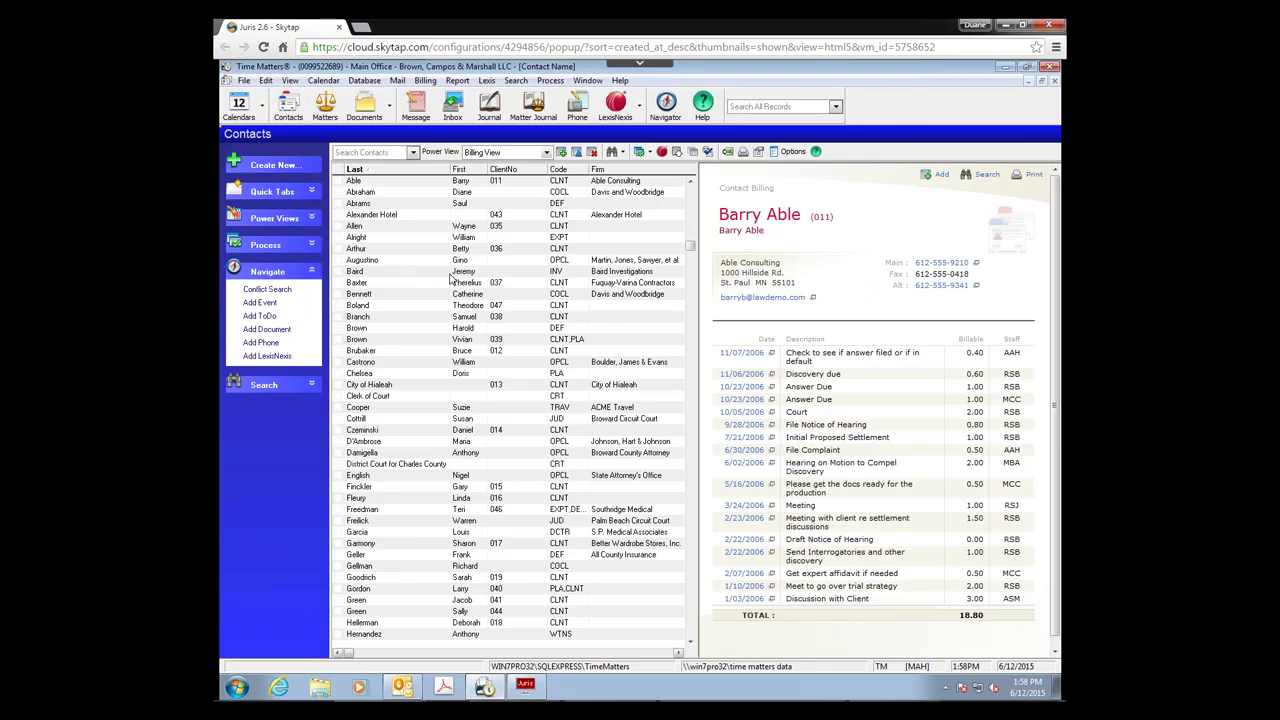
pyautogui.doubleClick(368, 186)
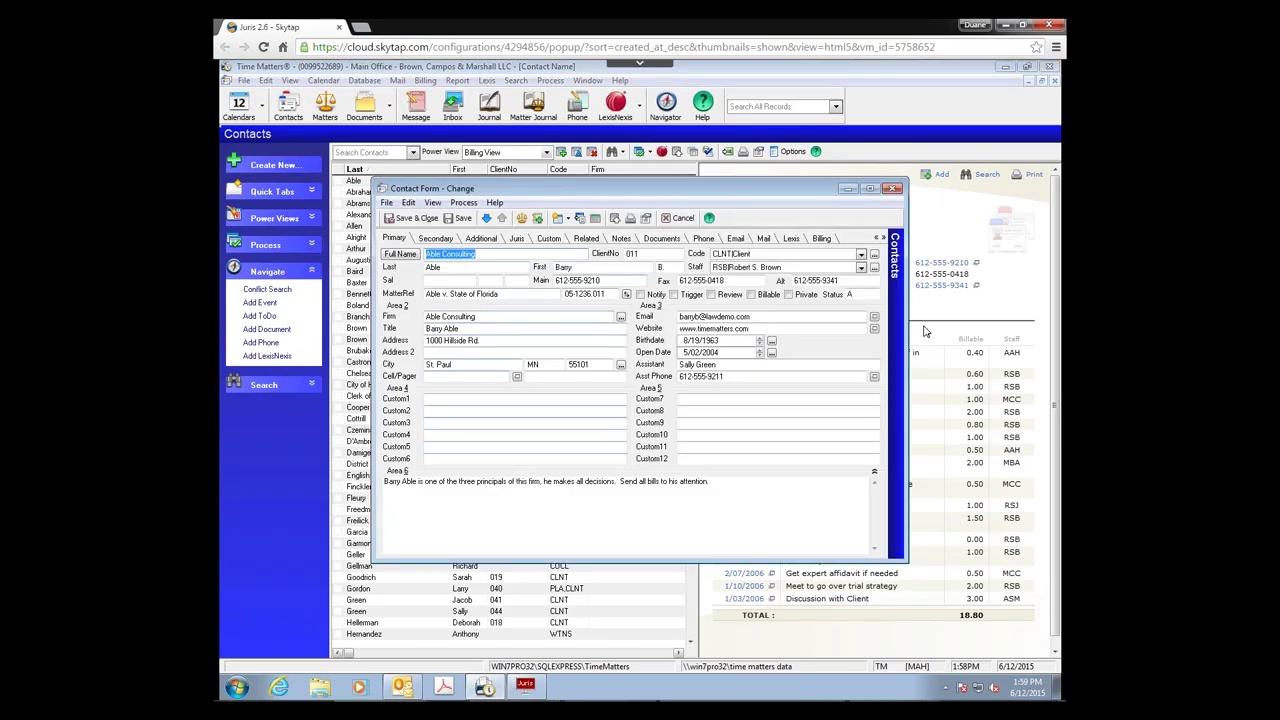
pyautogui.click(893, 188)
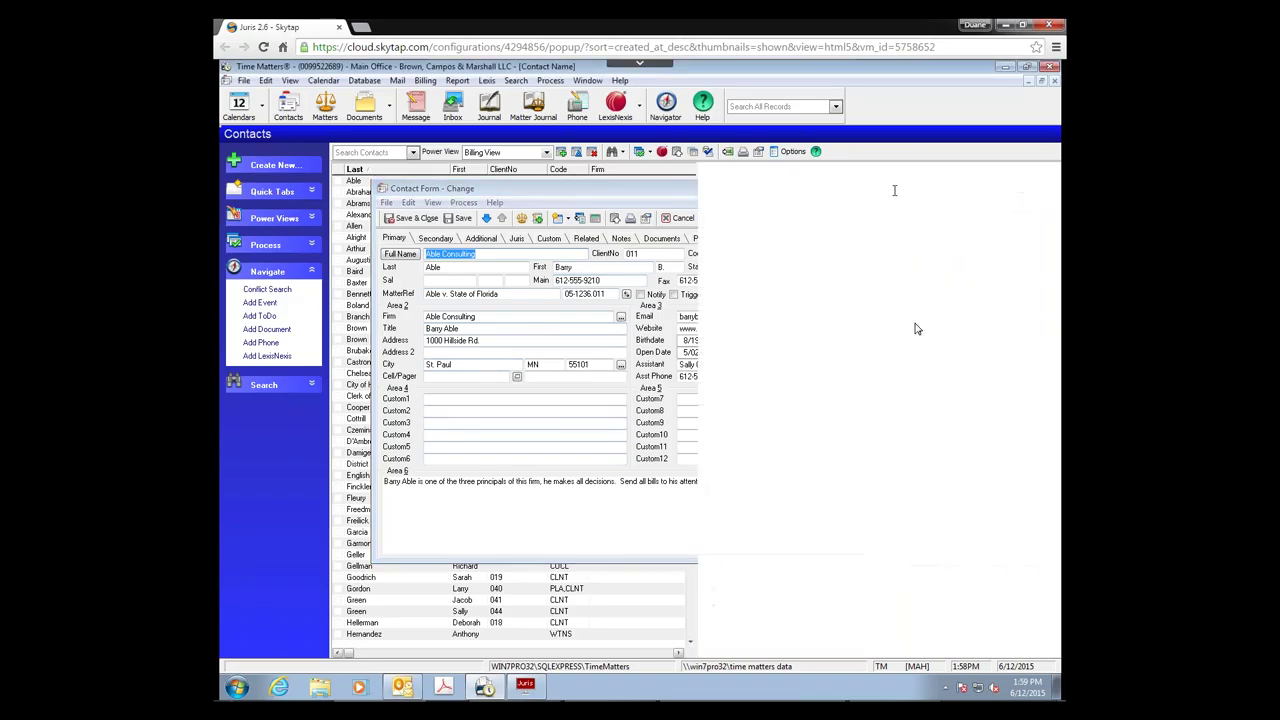
pyautogui.click(530, 685)
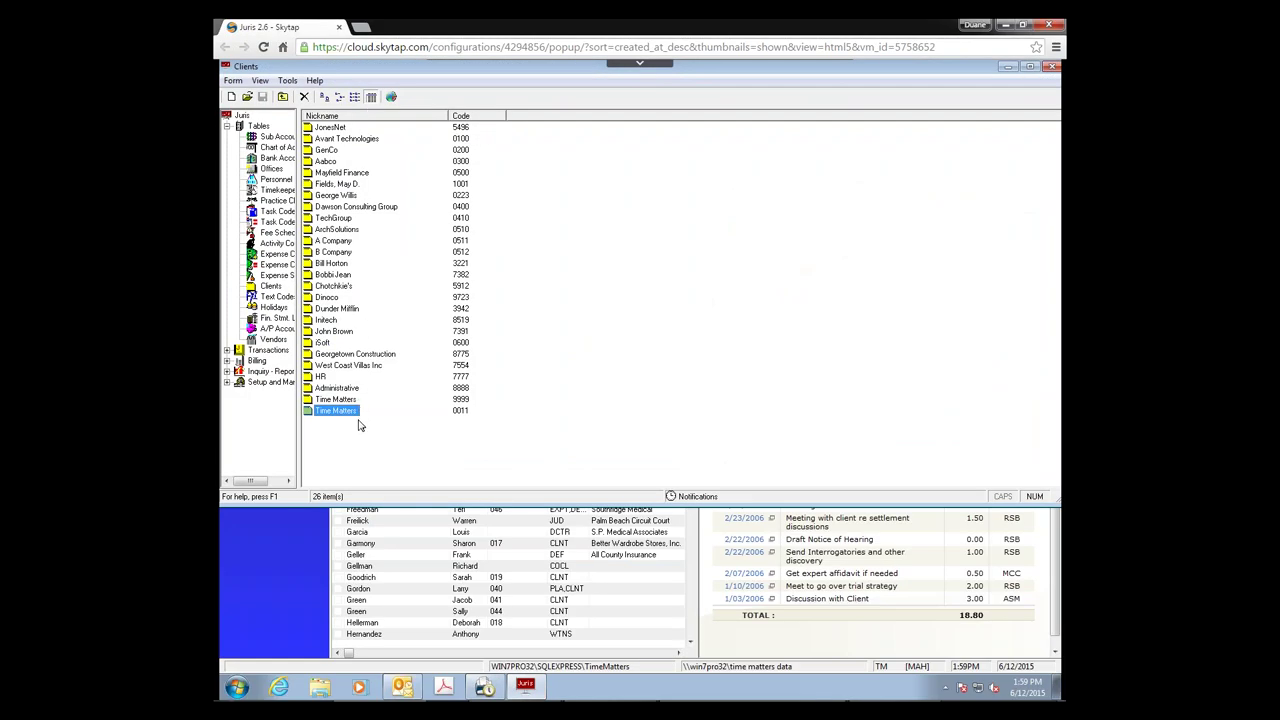
pyautogui.click(487, 688)
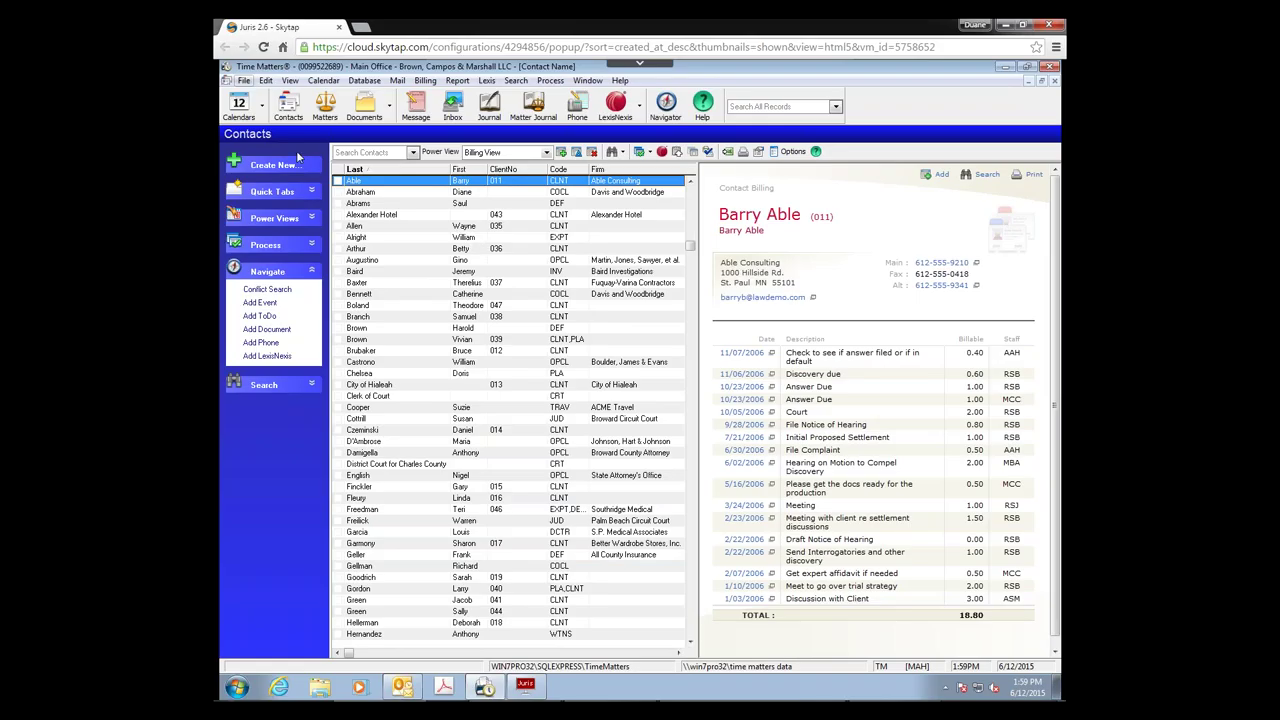
# Step: Start a File > Synchronize > Juris transfer and fetch the pending Juris changes
pyautogui.click(243, 80)
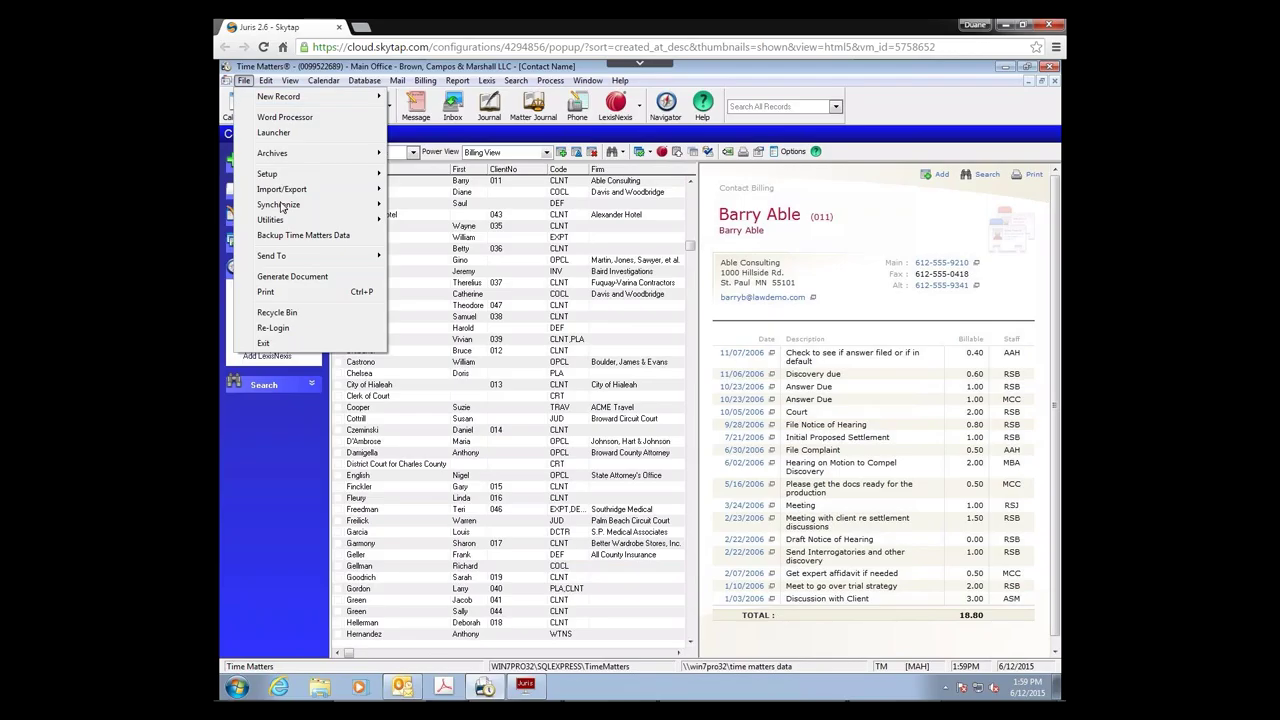
pyautogui.moveTo(284, 206)
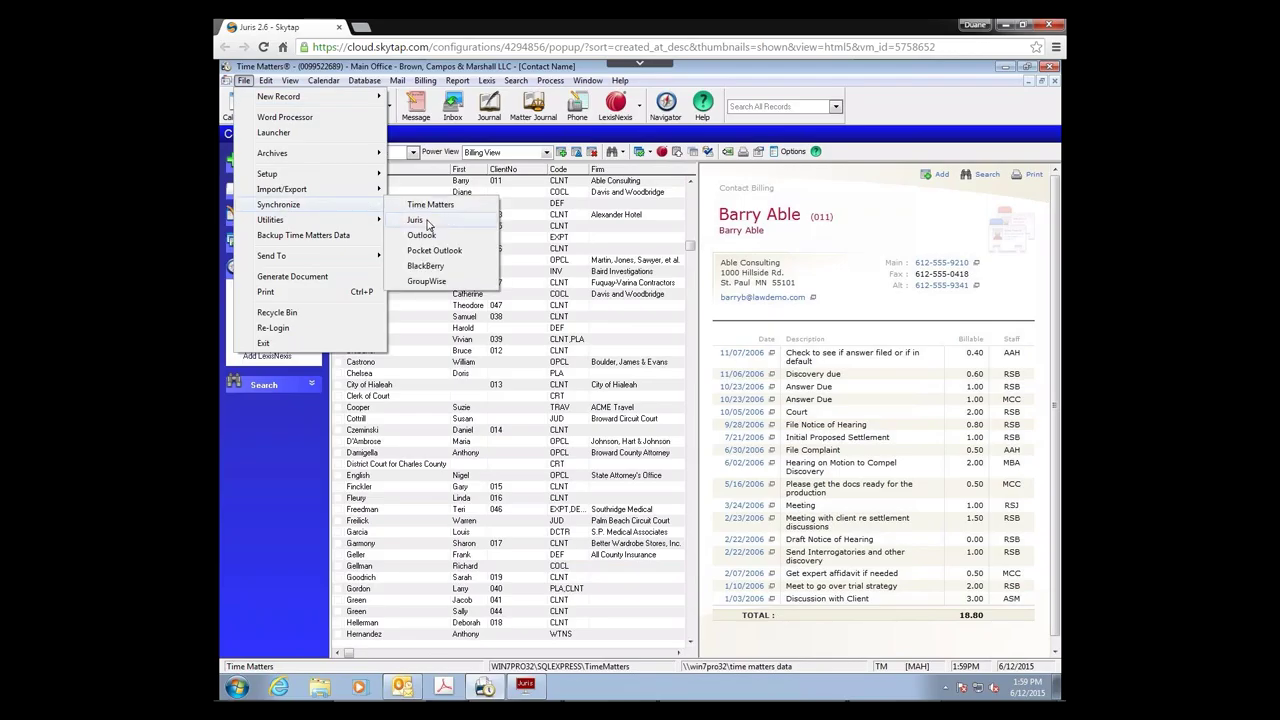
pyautogui.click(428, 224)
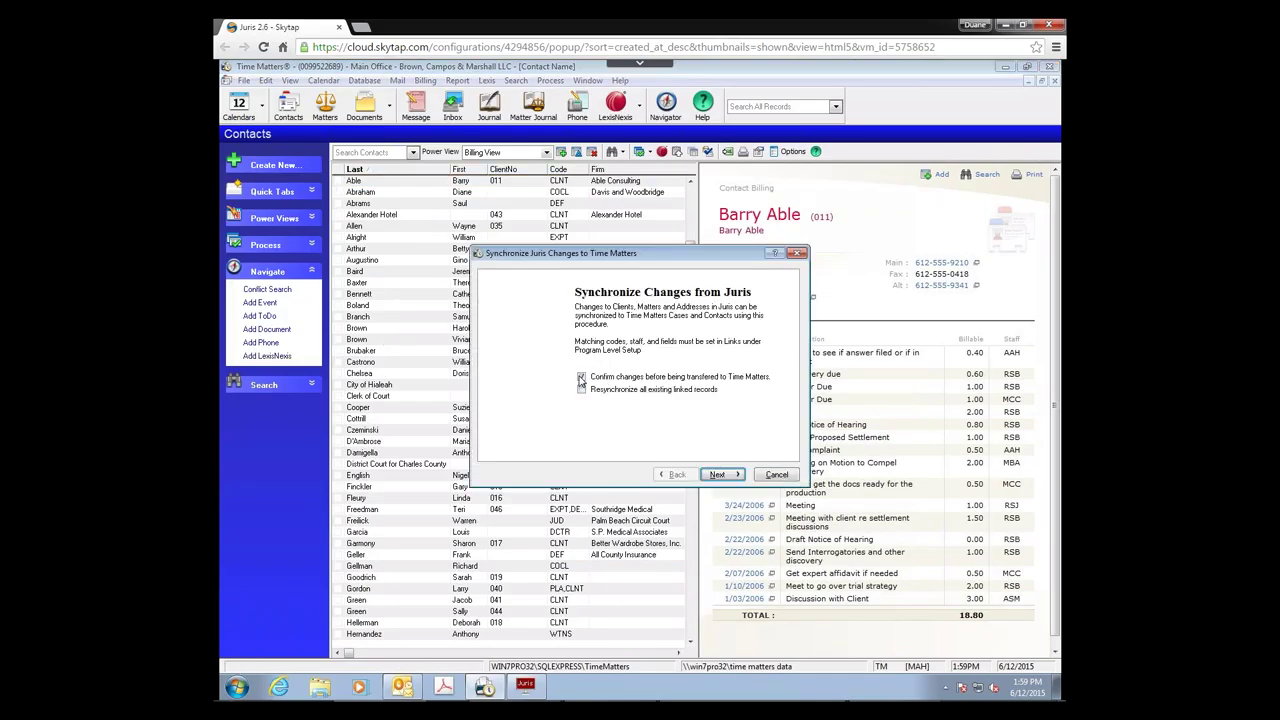
pyautogui.click(719, 475)
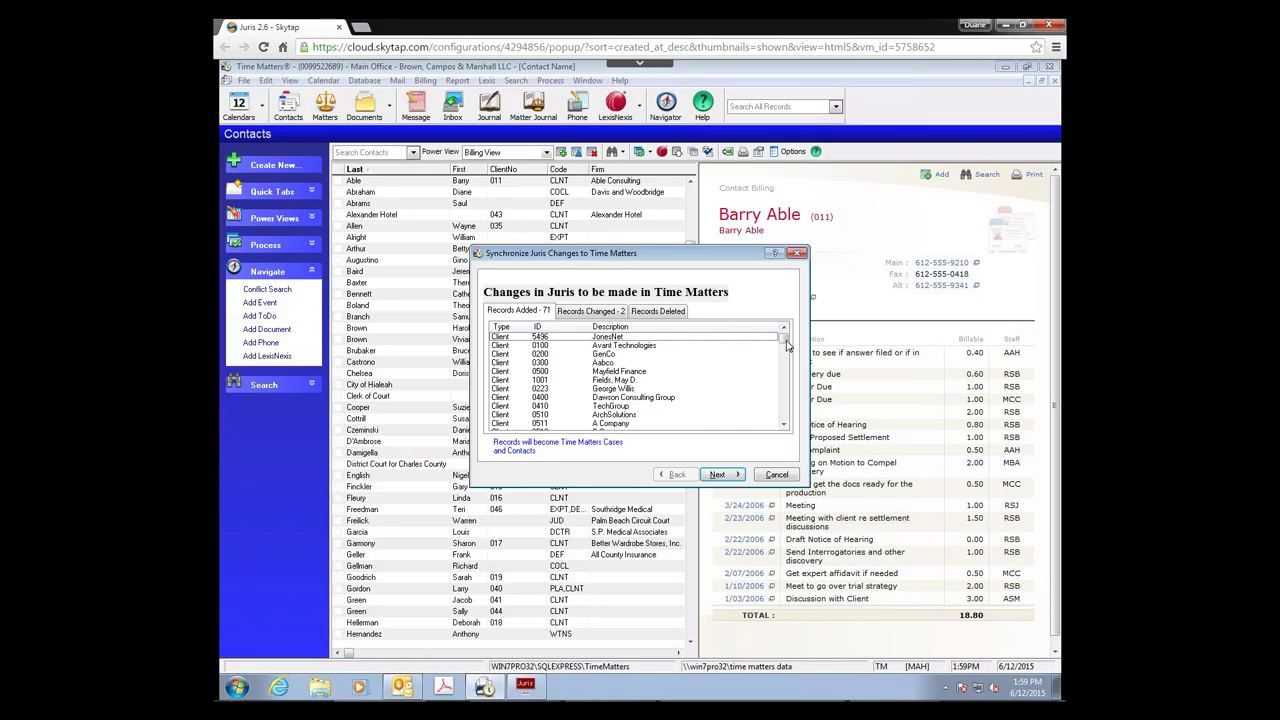
# Step: Review the changed records, including client 0011 and matter 0011/0001, and apply them
pyautogui.scroll(-1, 787, 358)
pyautogui.scroll(-10, 787, 358)
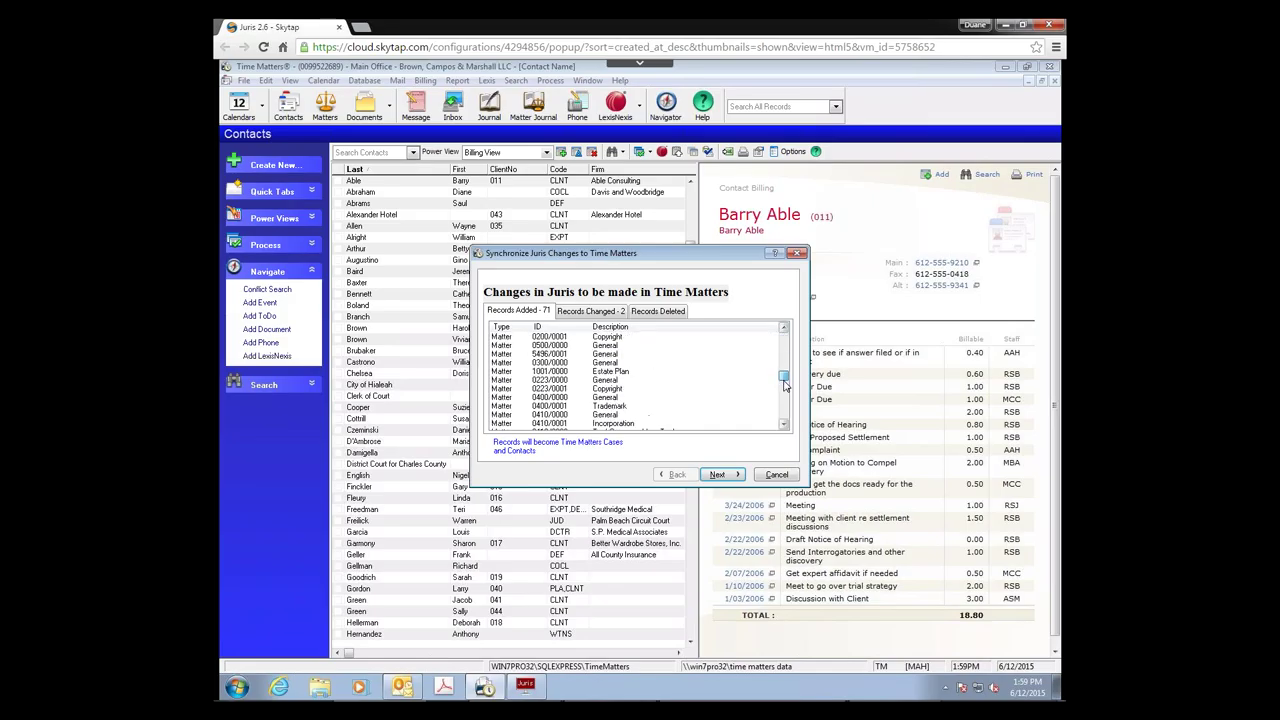
pyautogui.scroll(-10, 785, 395)
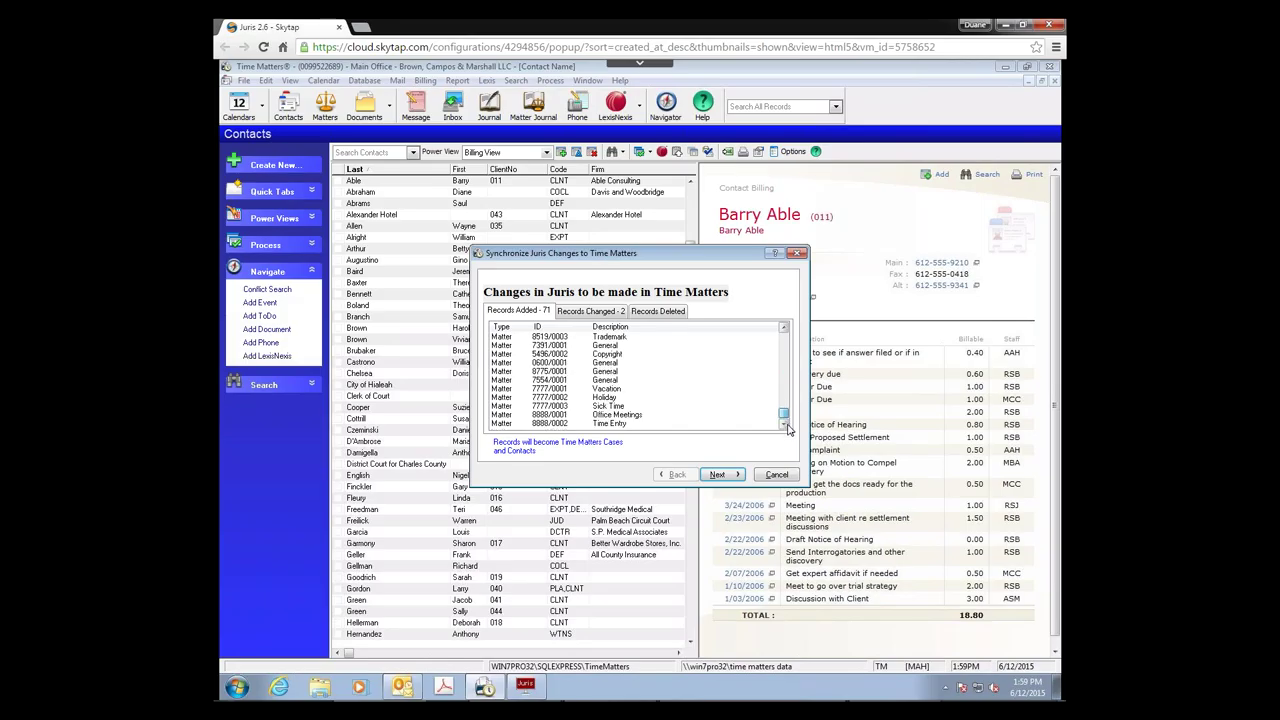
pyautogui.click(588, 313)
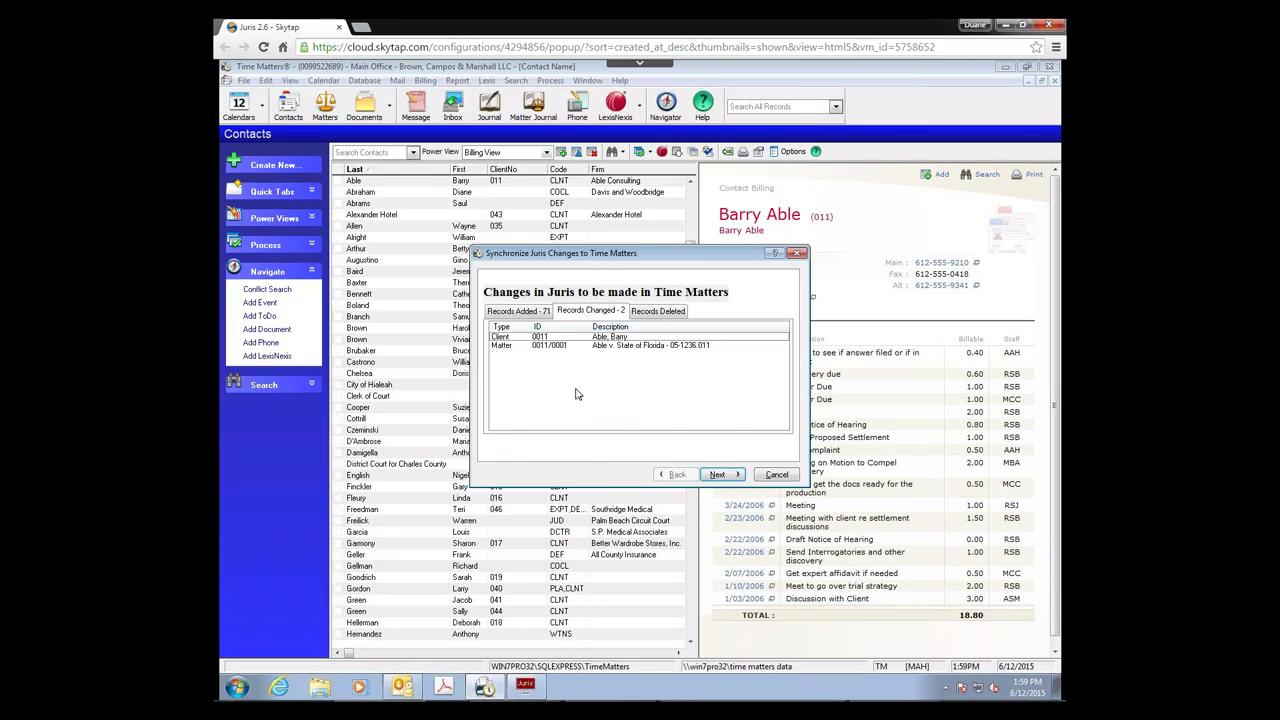
pyautogui.click(722, 477)
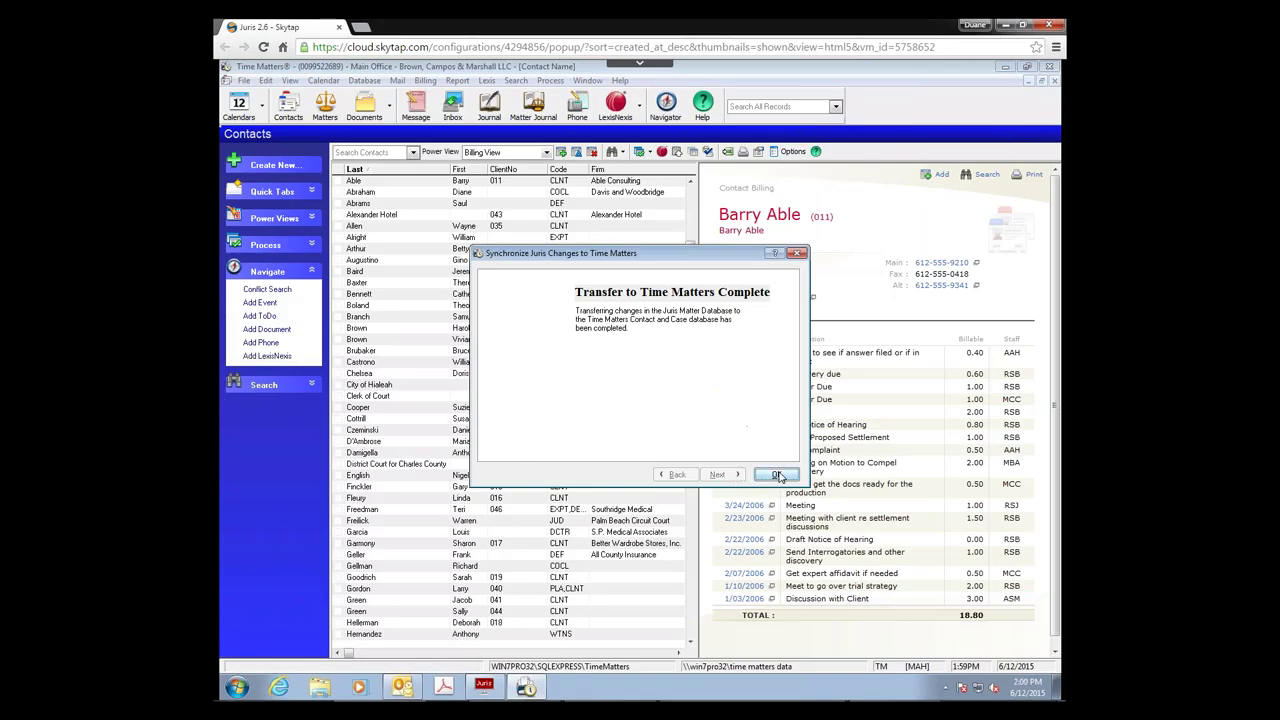
pyautogui.press('Return')
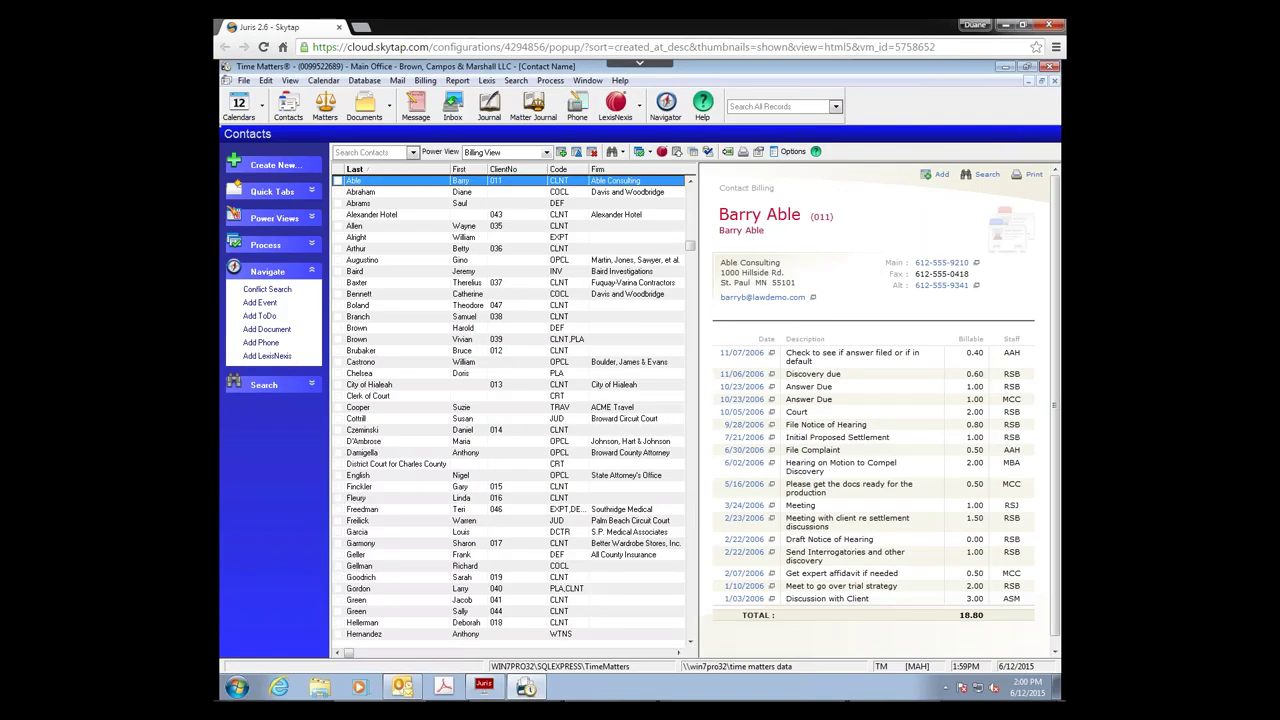
# Step: Close Contacts and Matters, review the imported matter rows, and open the June 12, 2015 Daily Calendar
pyautogui.click(1055, 82)
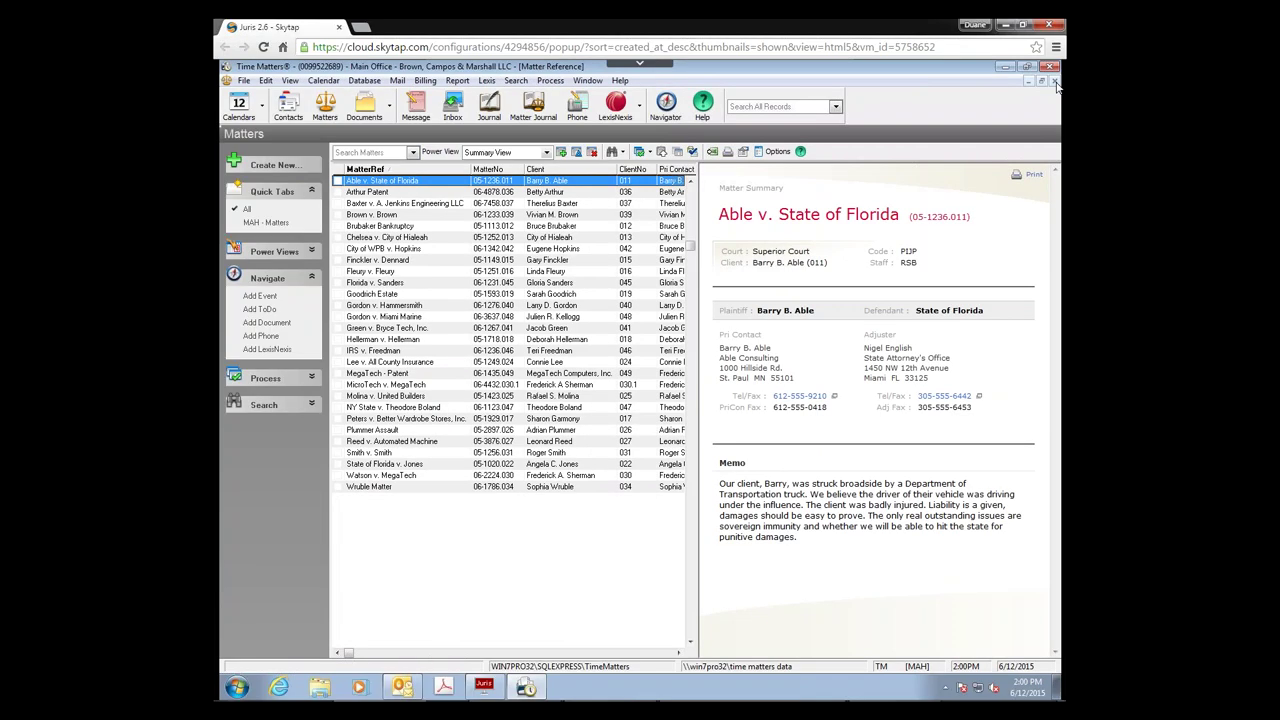
pyautogui.click(1055, 82)
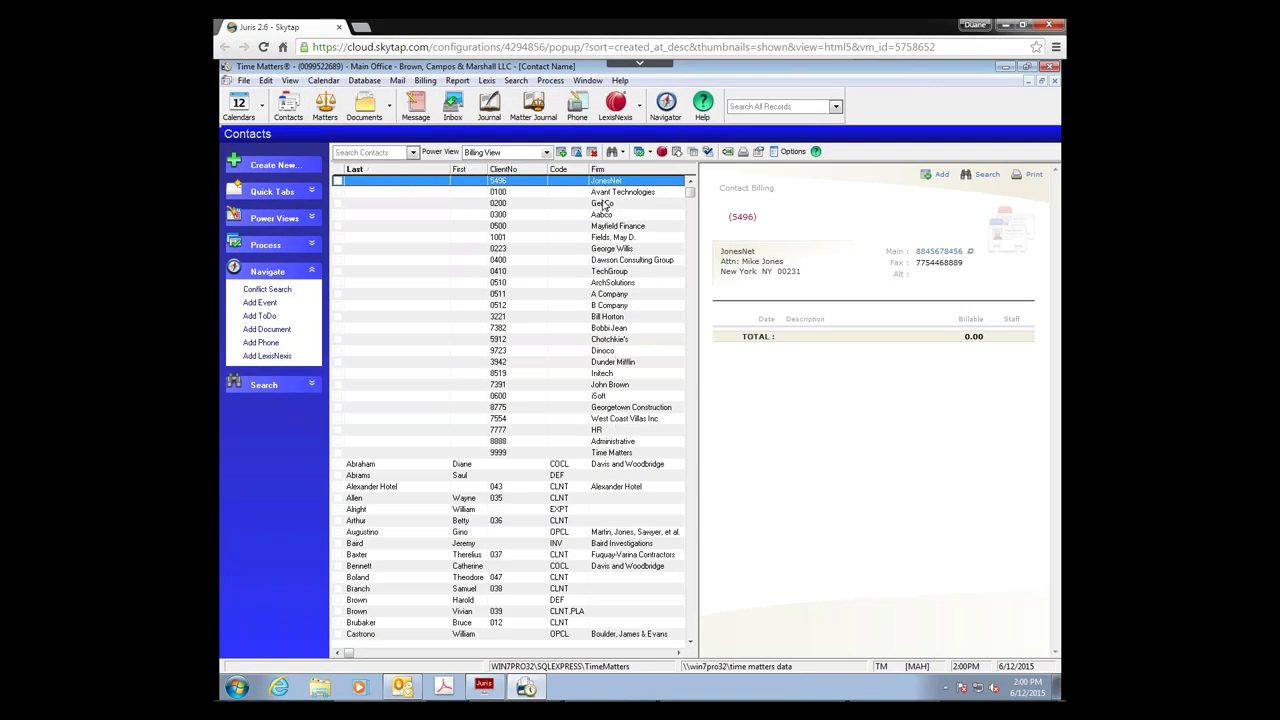
pyautogui.click(330, 117)
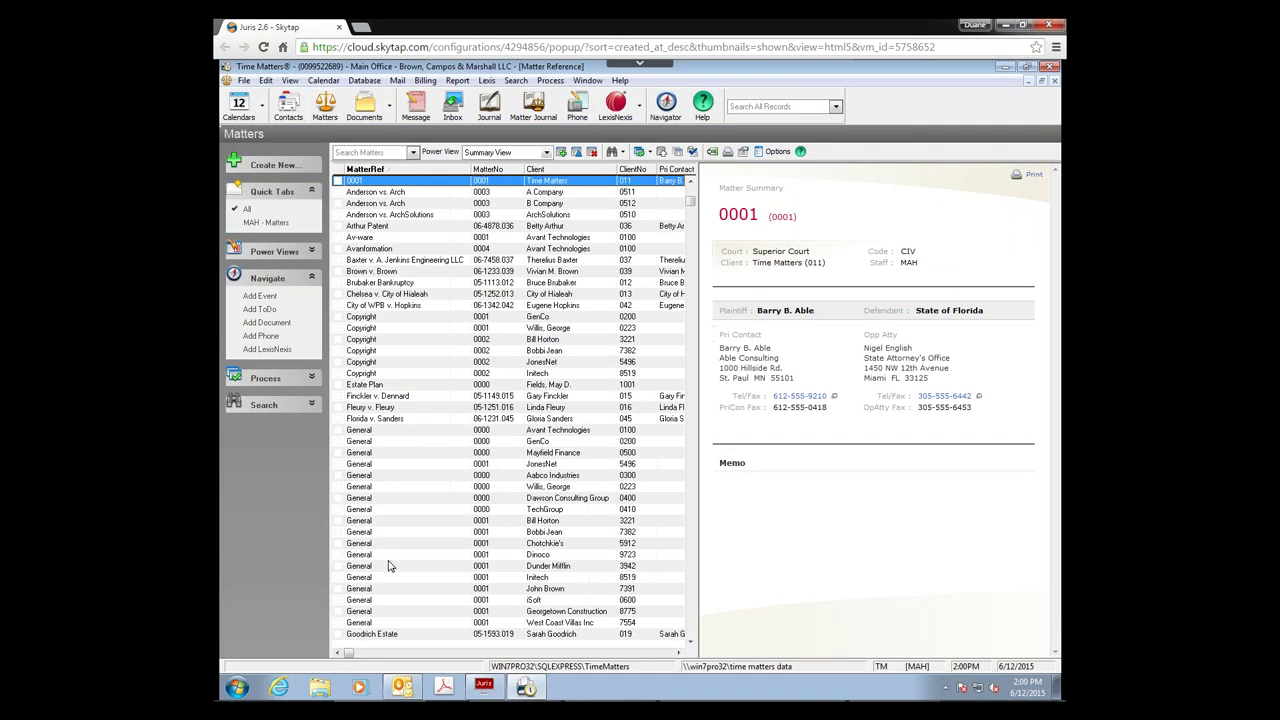
pyautogui.moveTo(352, 548); pyautogui.dragTo(367, 318)
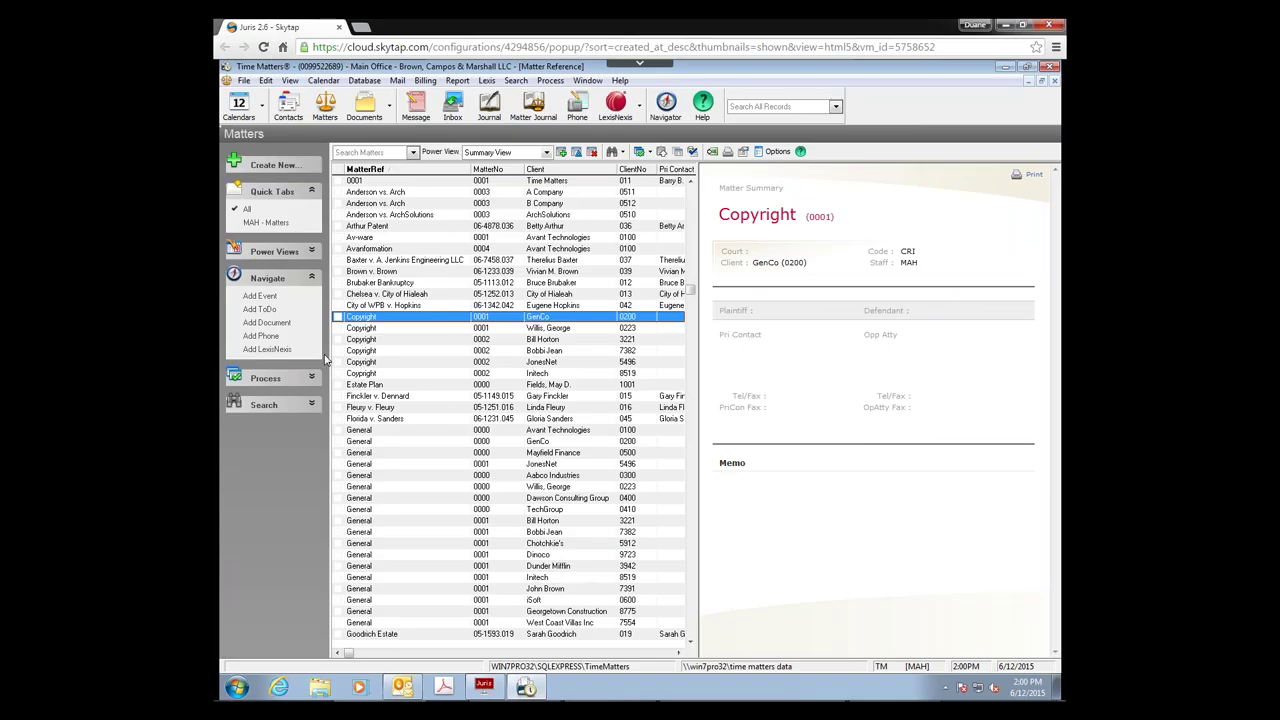
pyautogui.click(238, 108)
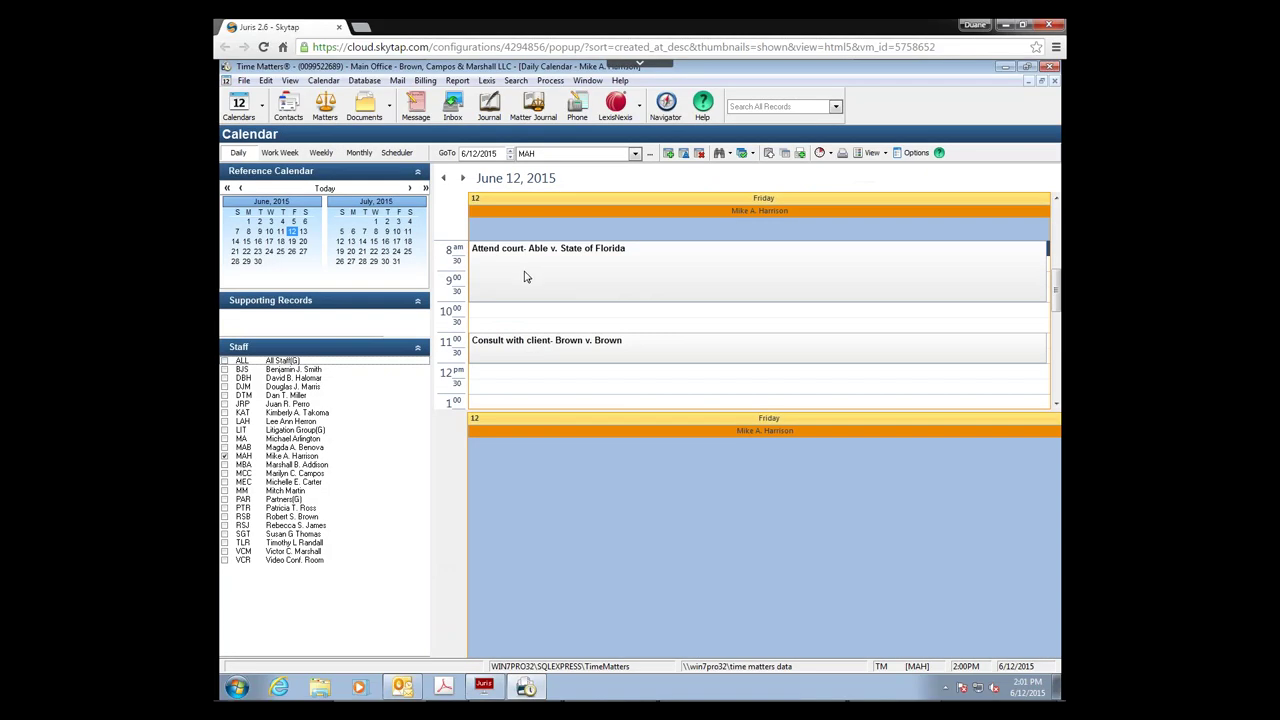
# Step: Open the 8 am Attend court- Able v. State of Florida event and add a billing item
pyautogui.doubleClick(577, 285)
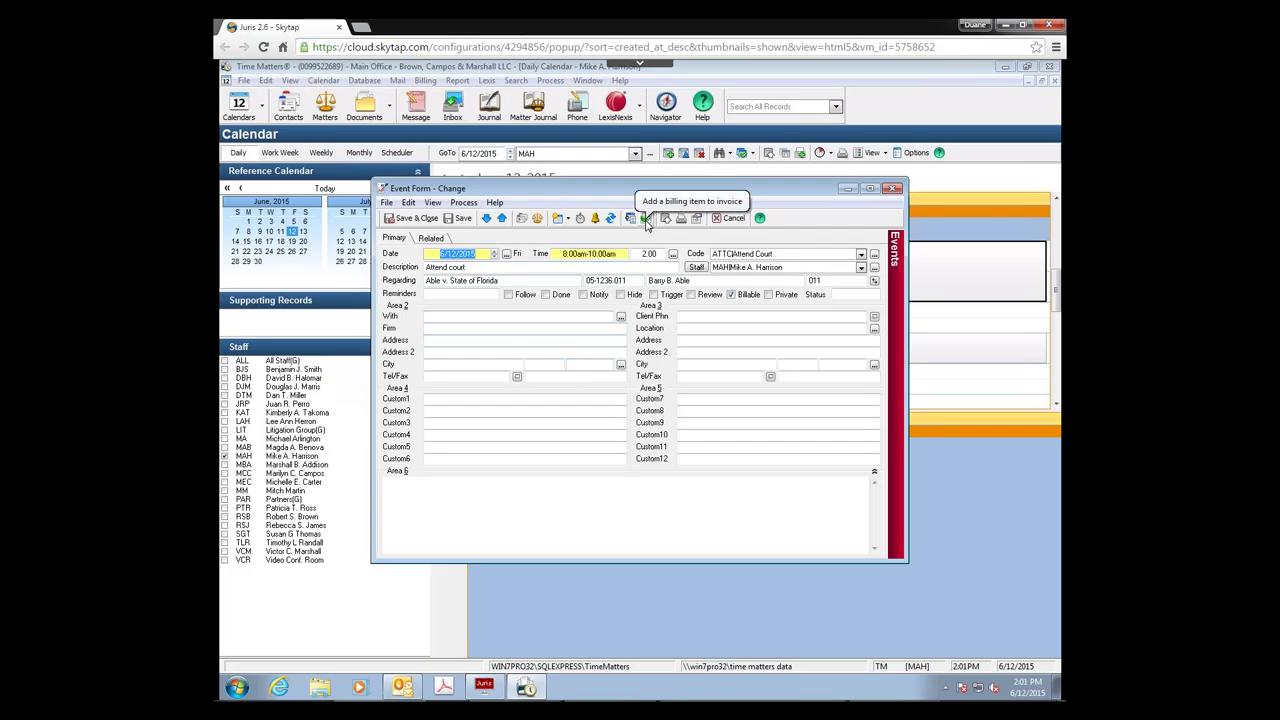
pyautogui.click(645, 219)
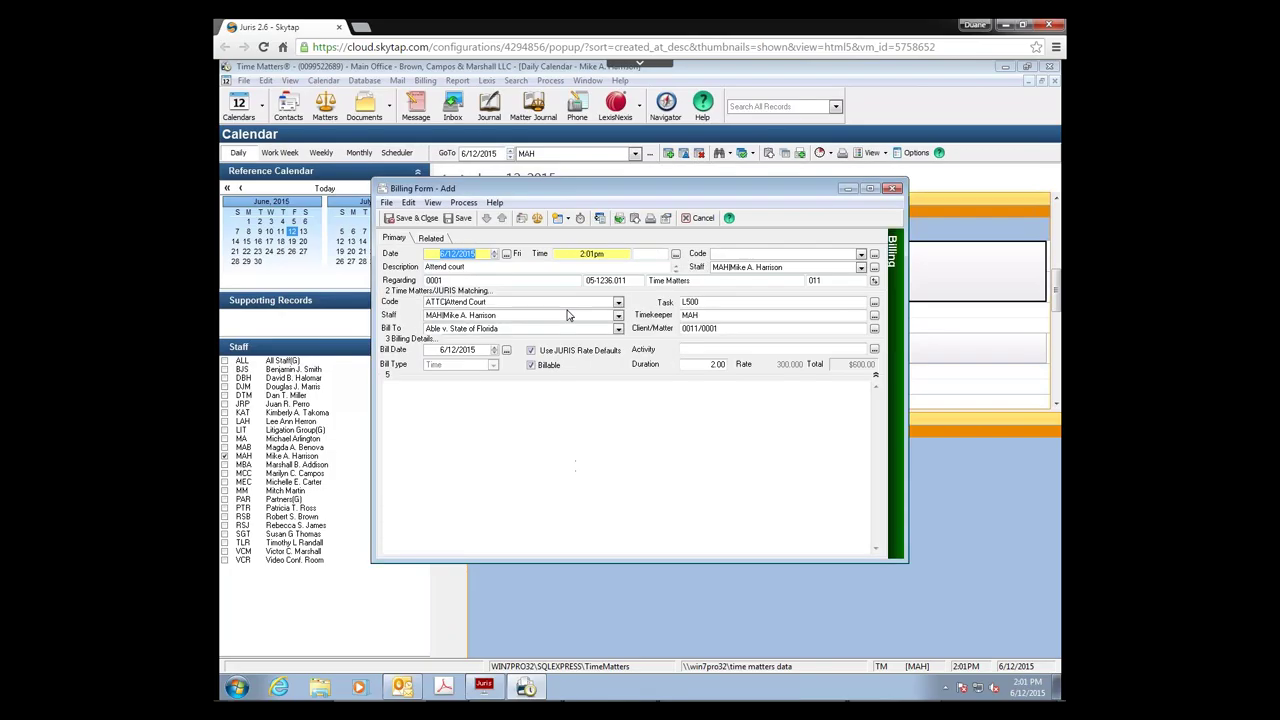
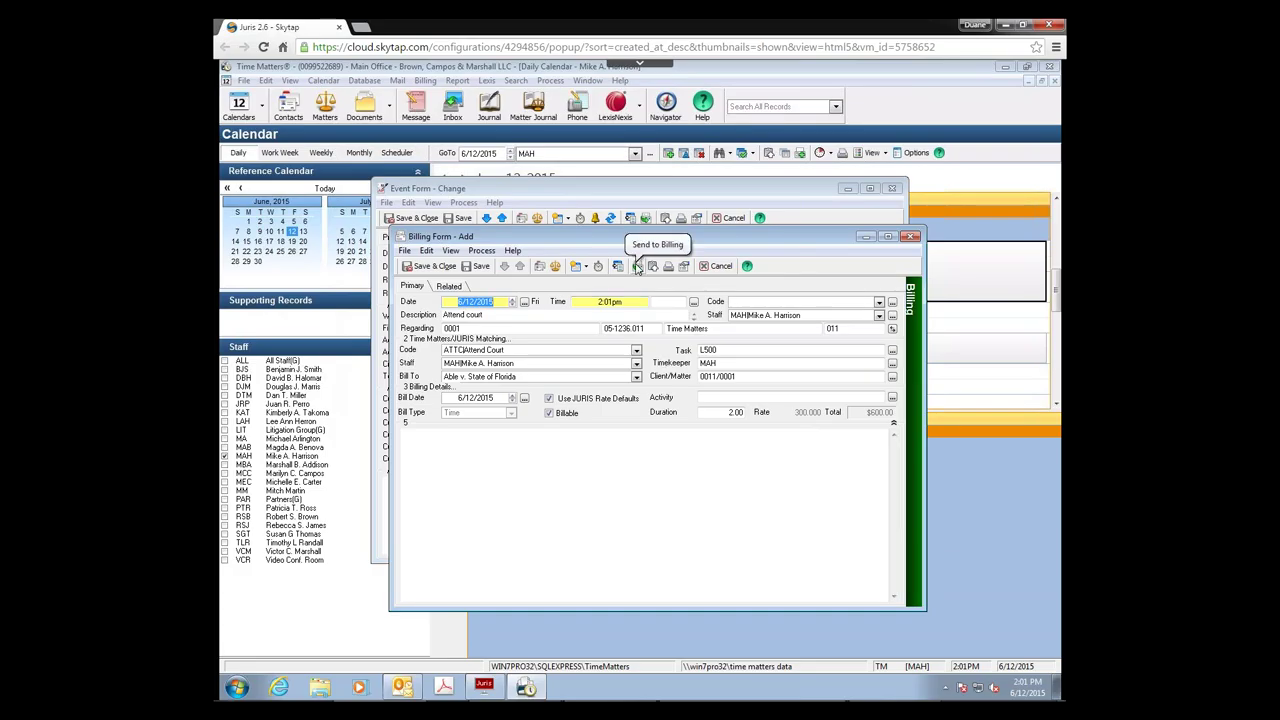
# Step: Send the Attend court billing record to Juris Suite, close its forms, and view the Consult with client event
pyautogui.click(636, 266)
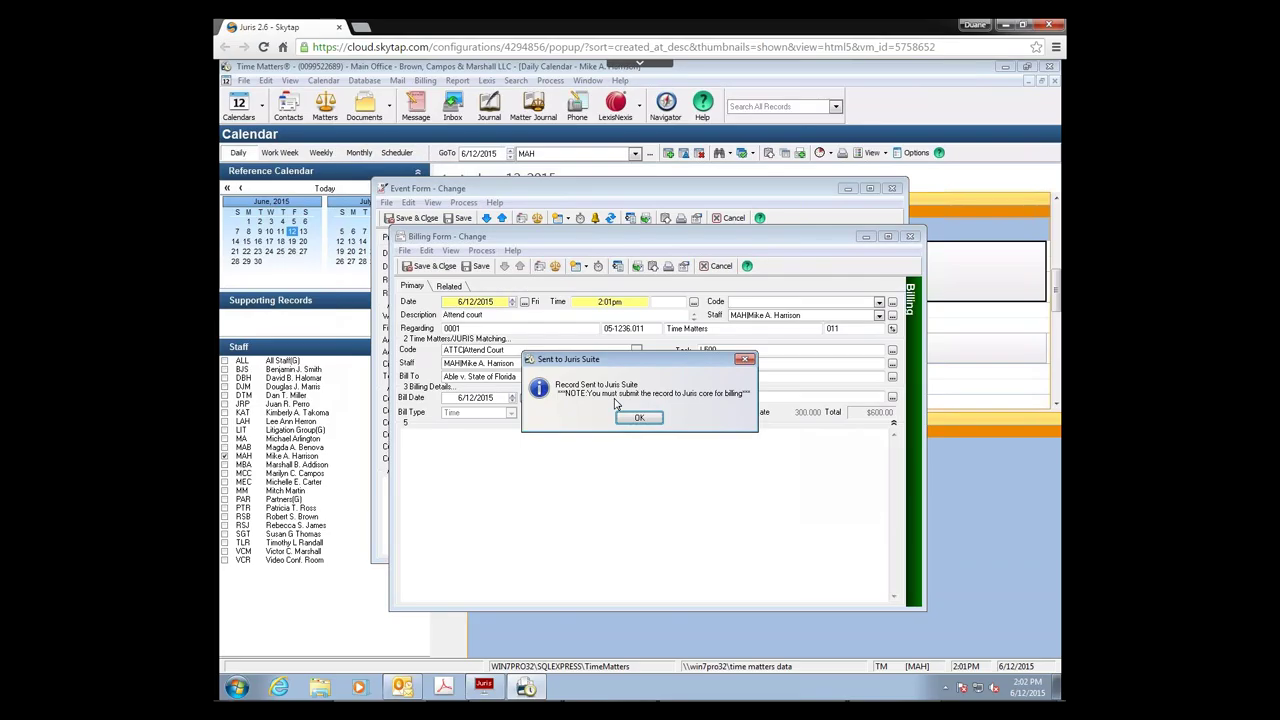
pyautogui.click(637, 418)
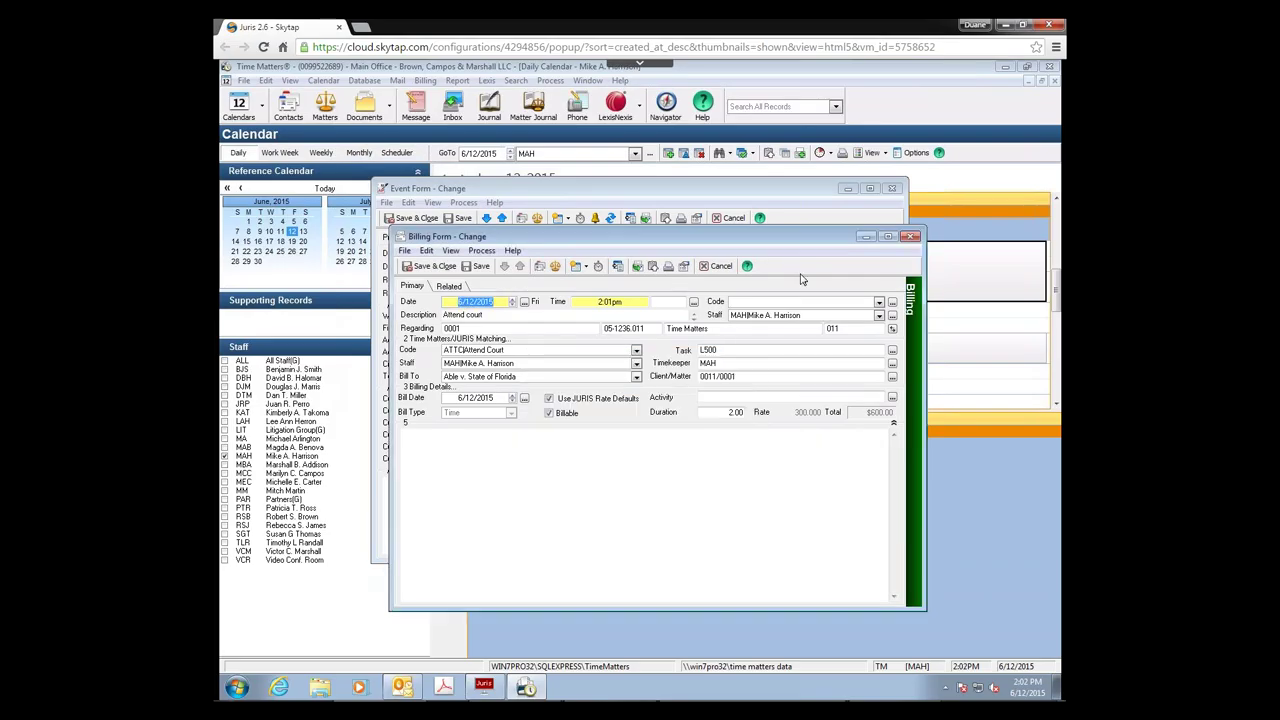
pyautogui.click(910, 236)
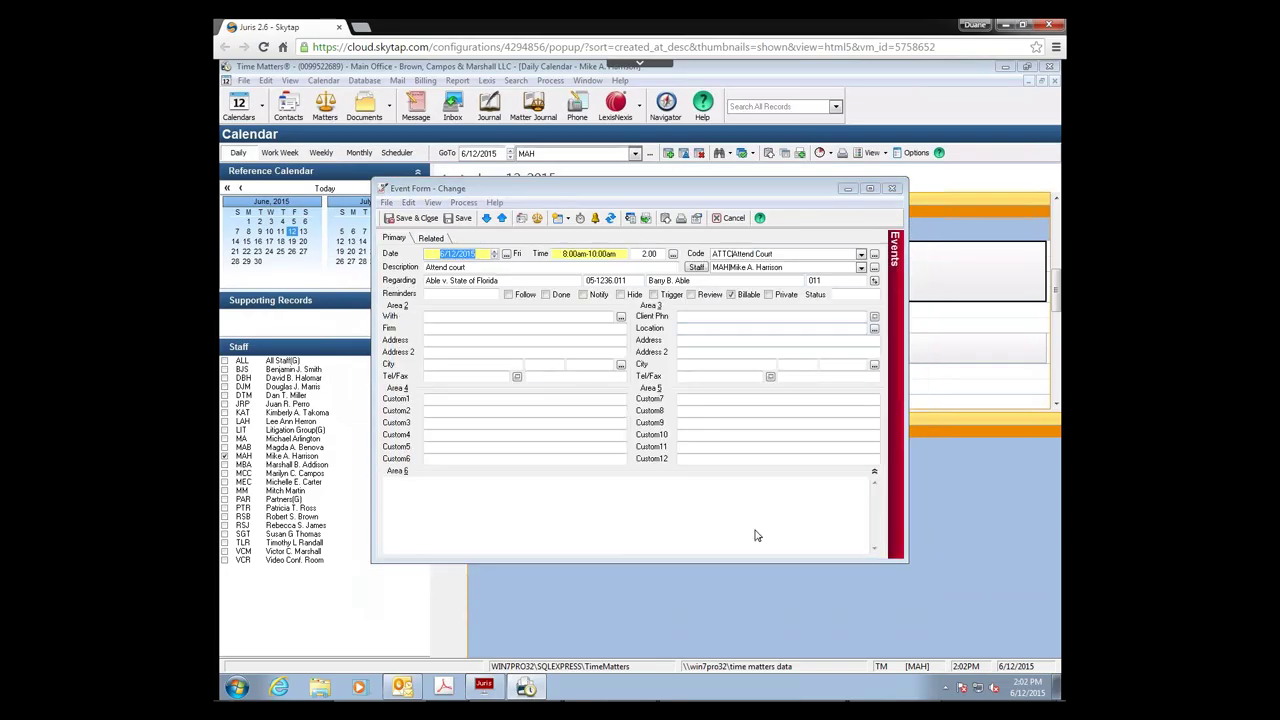
pyautogui.press('Escape')
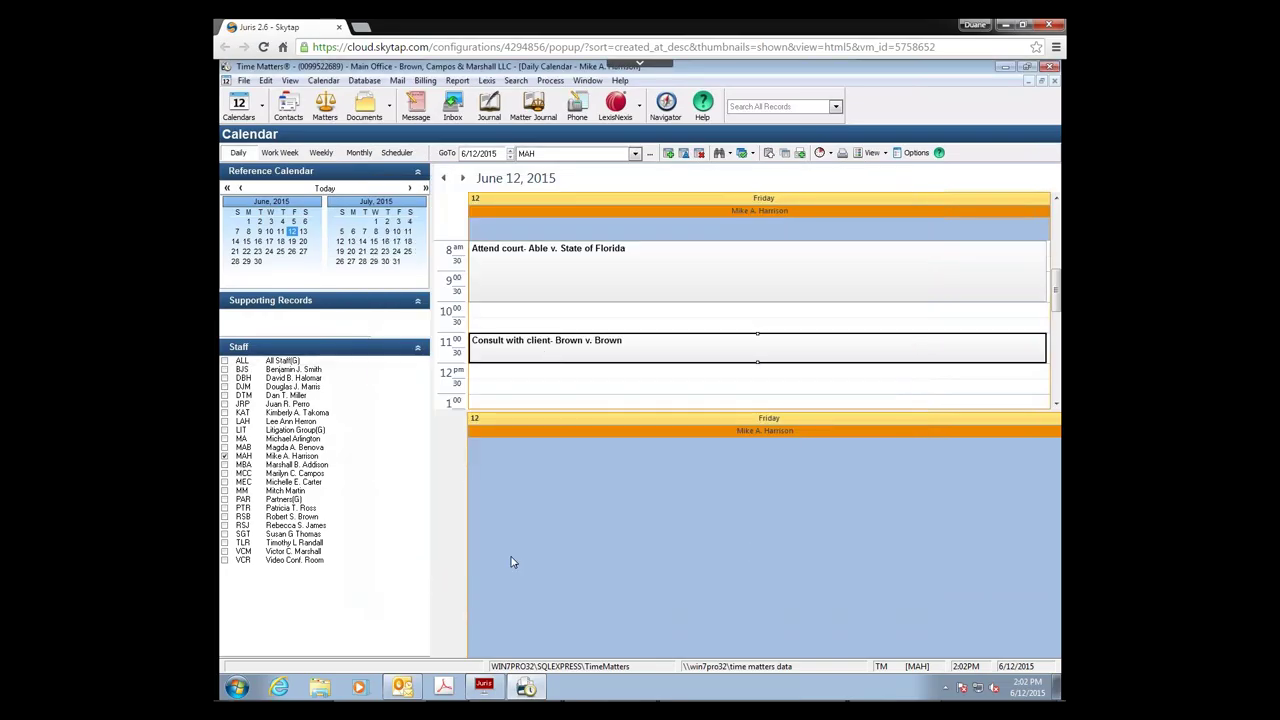
pyautogui.press('Return')
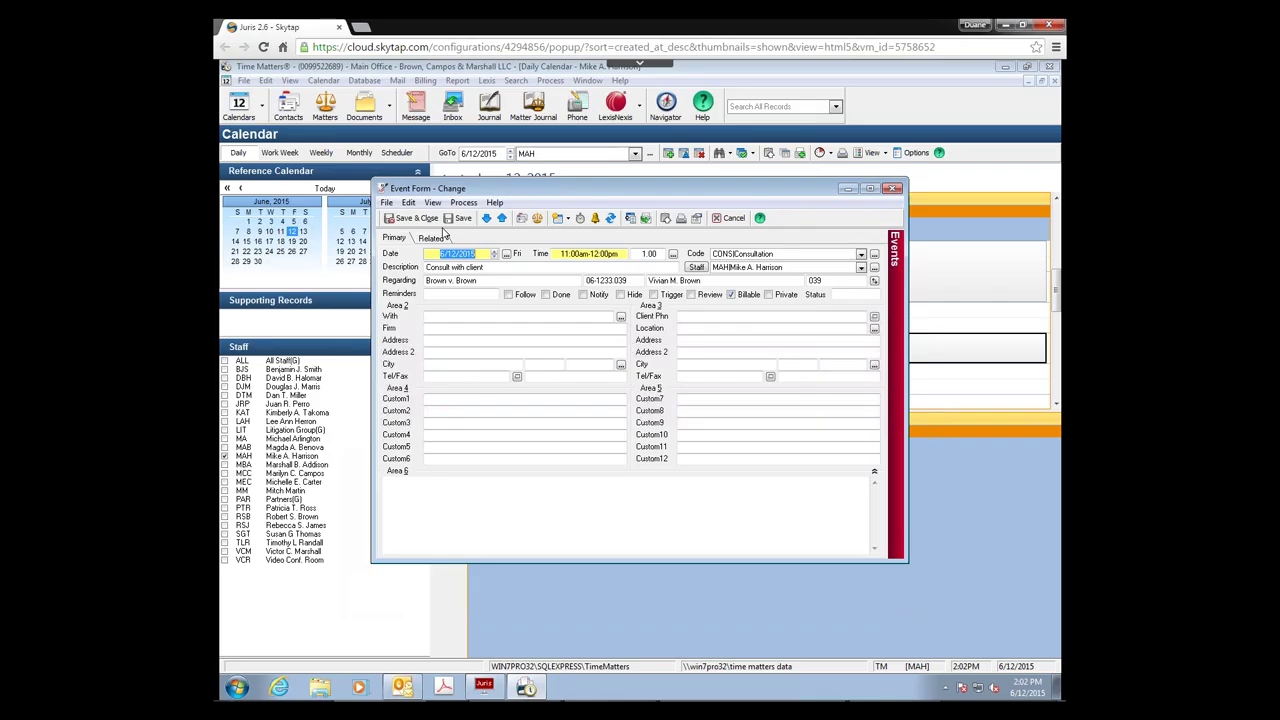
pyautogui.click(894, 189)
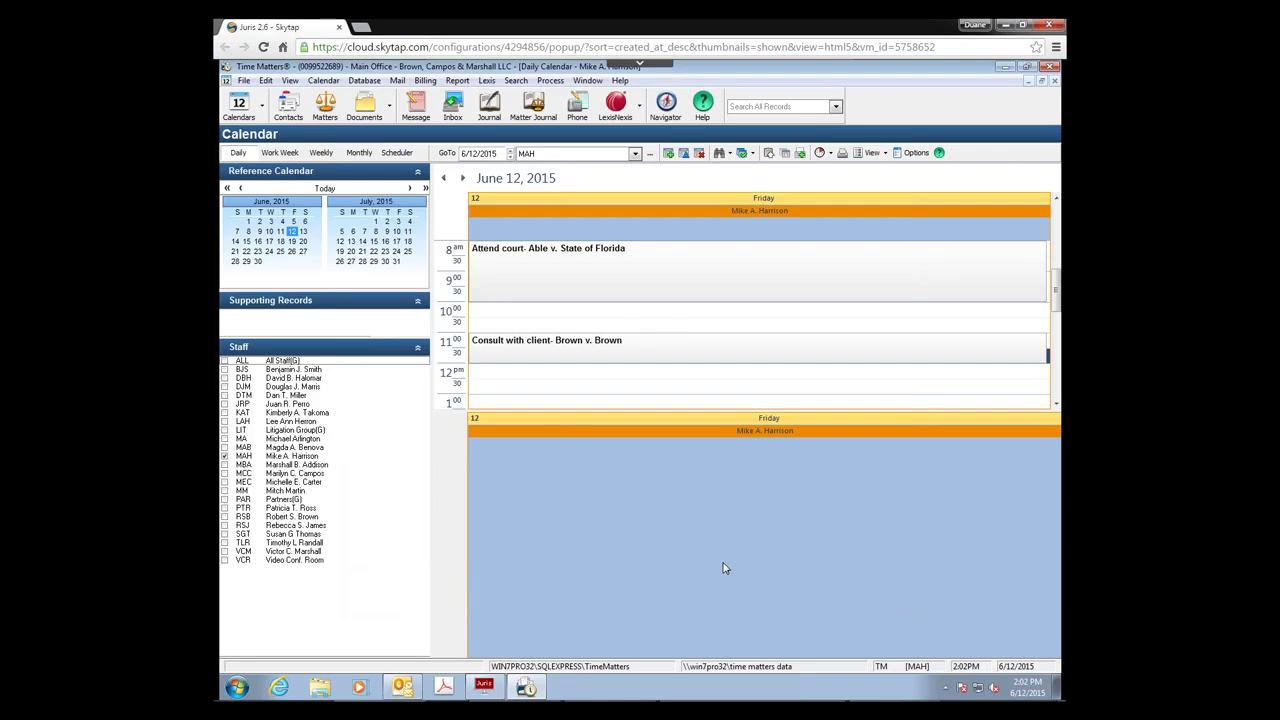
# Step: In the Time Entry Advisor, list MAH's uncharged billable records with Date Range set to All to Date
pyautogui.click(425, 82)
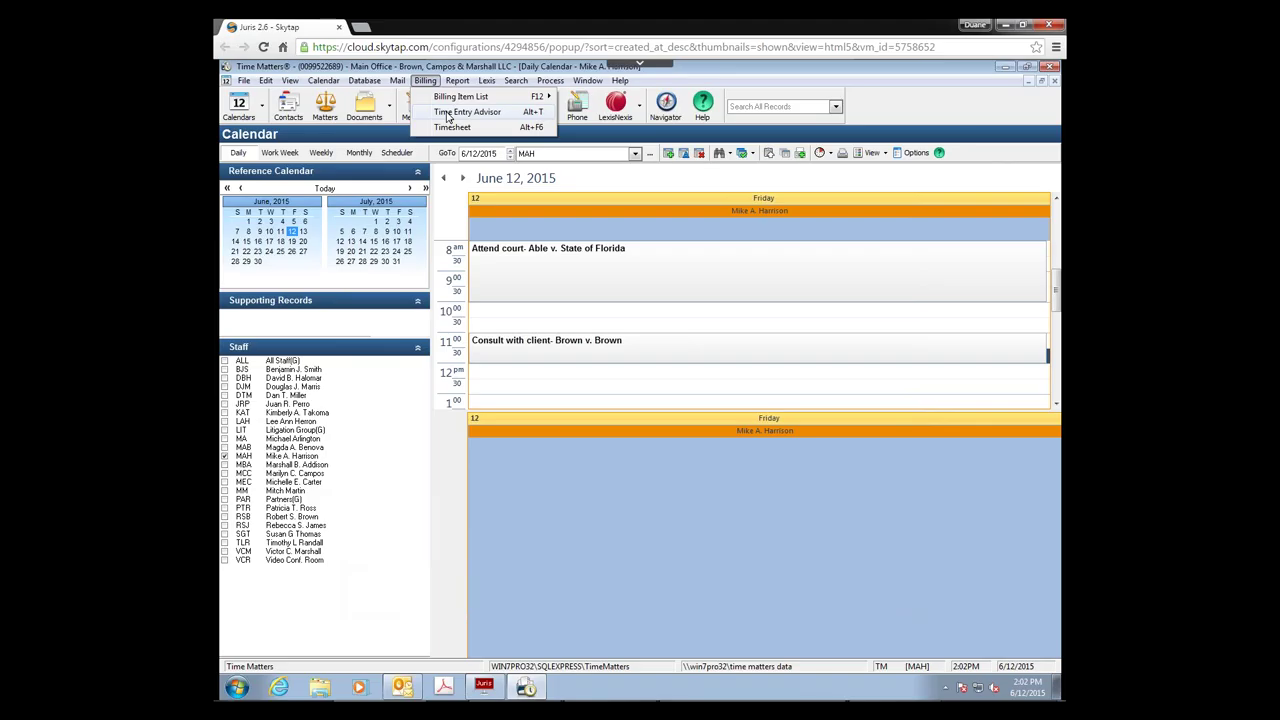
pyautogui.click(447, 113)
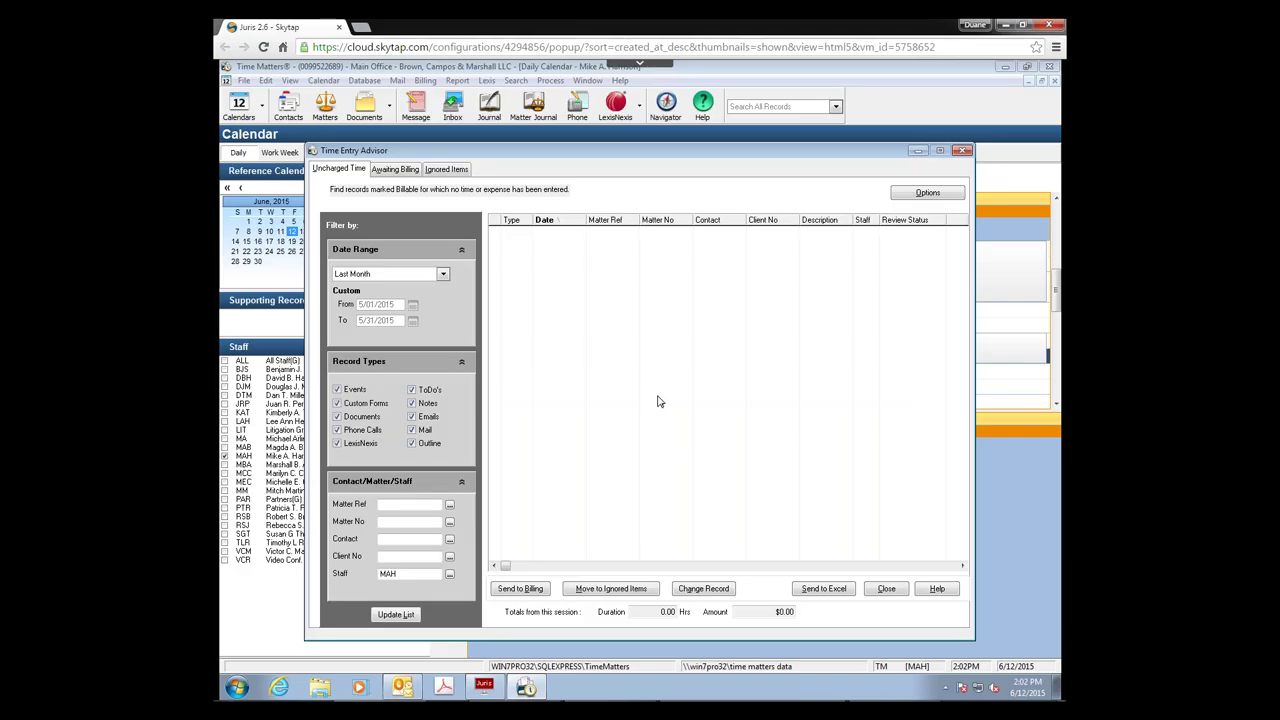
pyautogui.click(443, 275)
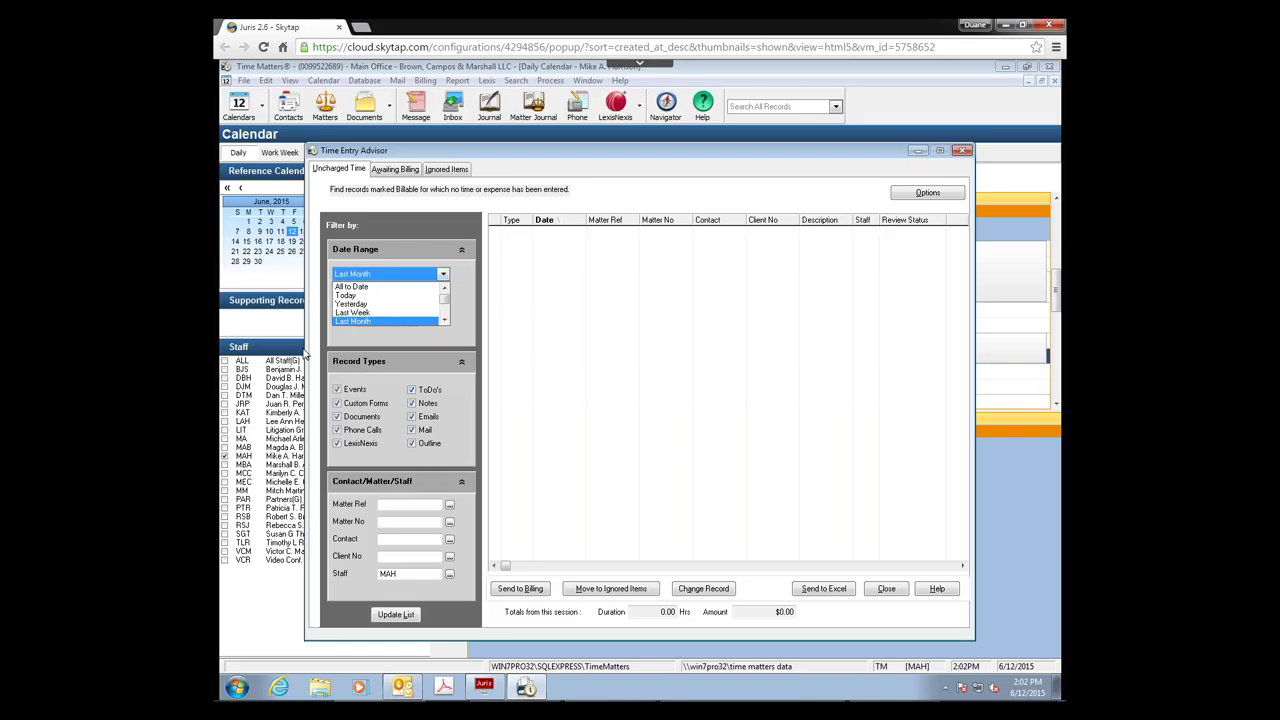
pyautogui.click(352, 287)
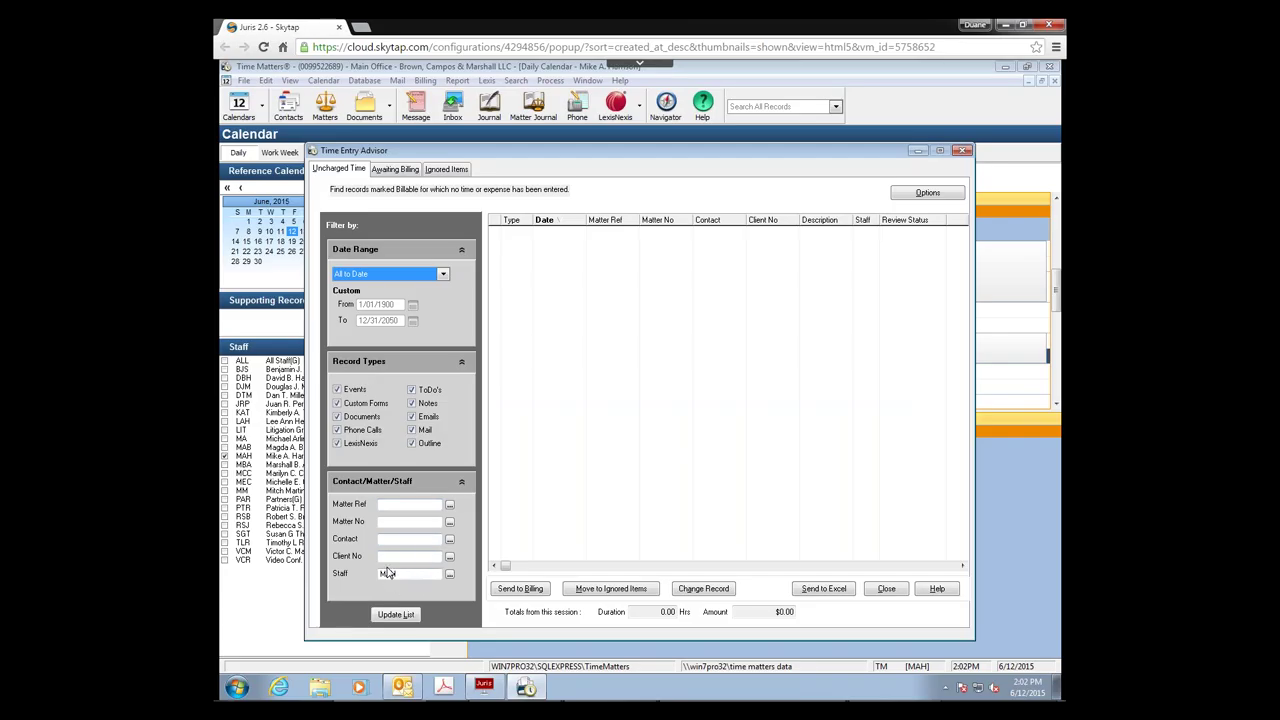
pyautogui.click(405, 616)
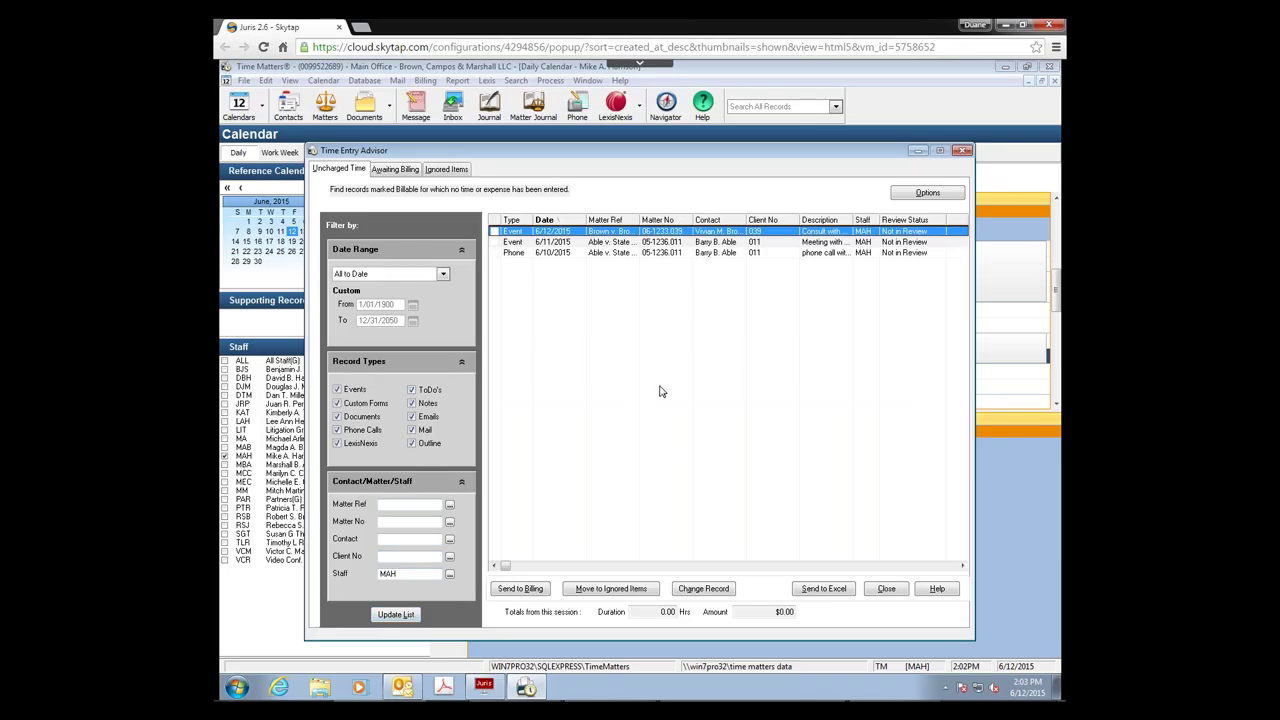
# Step: Send the 6/11 meeting and 6/10 phone call records to billing, using Process Automatically and Send to Juris
pyautogui.click(495, 253)
pyautogui.click(495, 242)
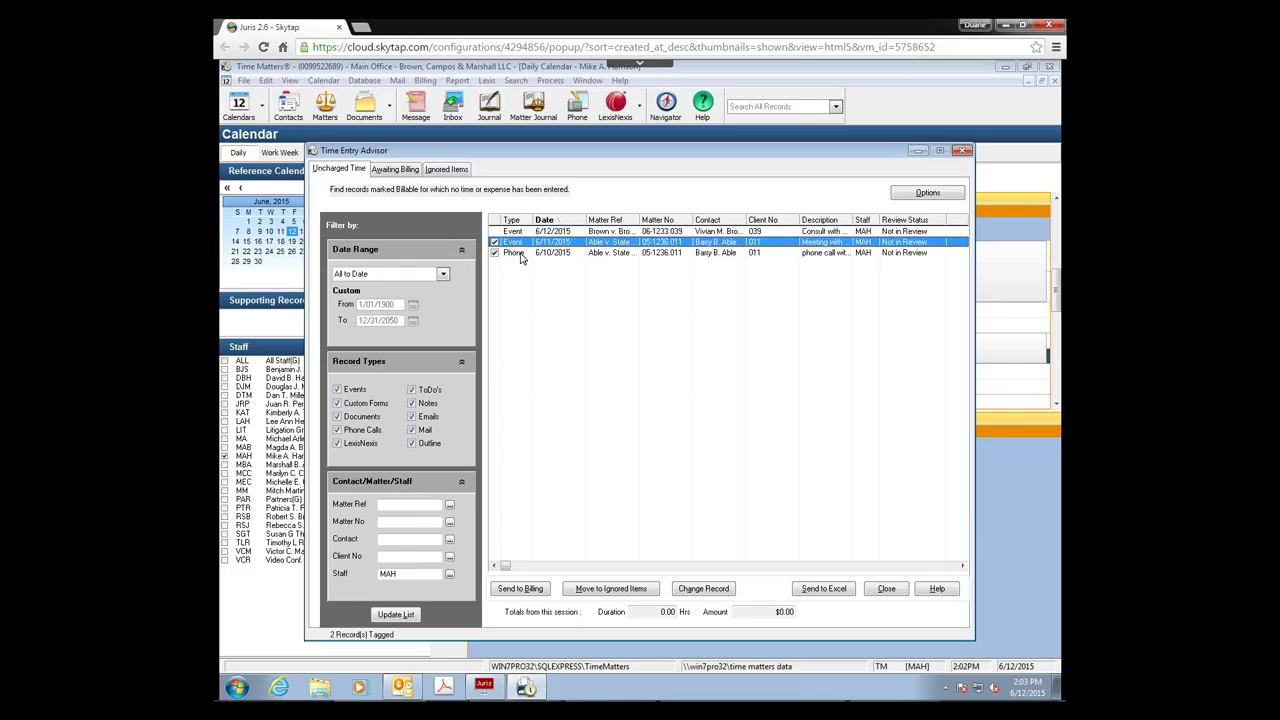
pyautogui.click(526, 591)
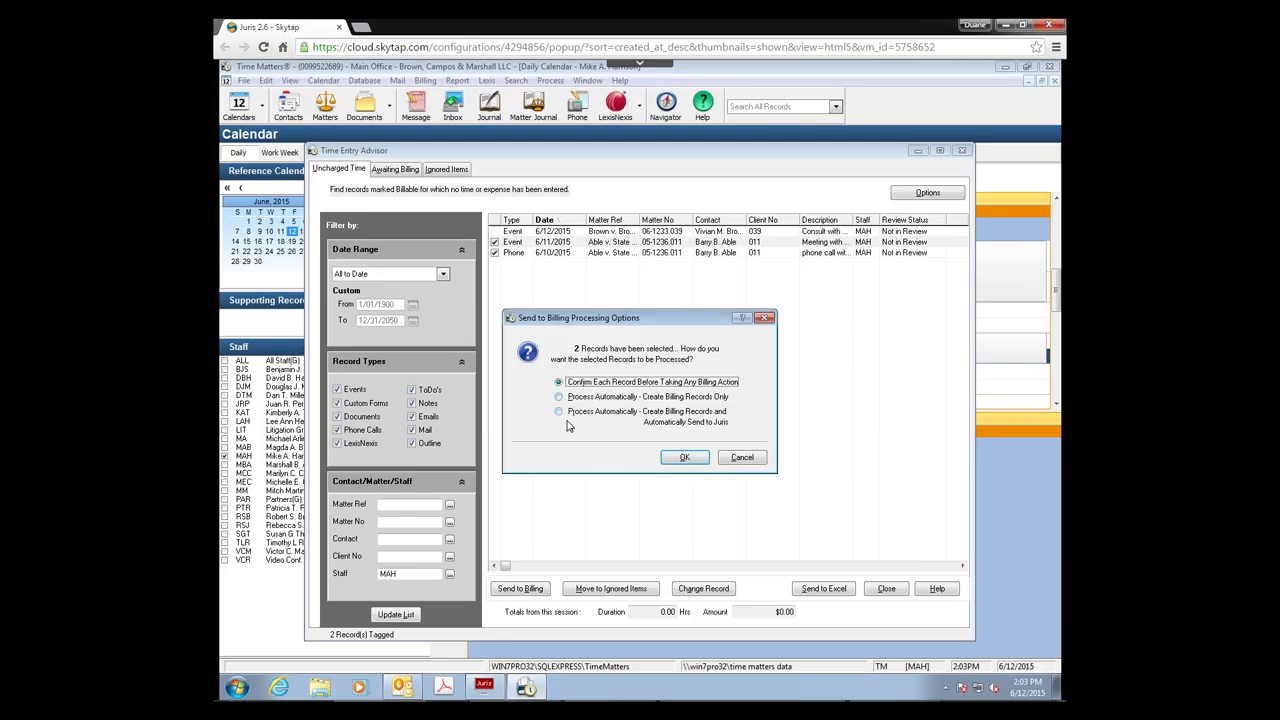
pyautogui.click(559, 413)
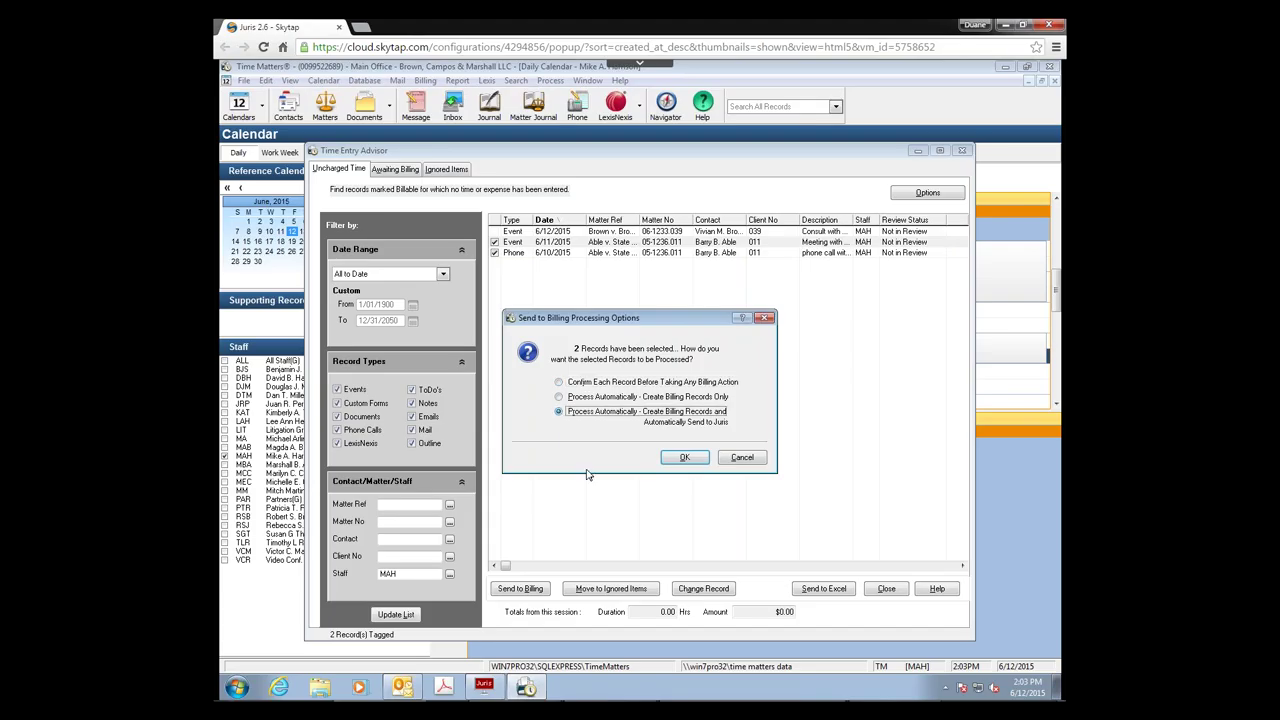
pyautogui.click(686, 458)
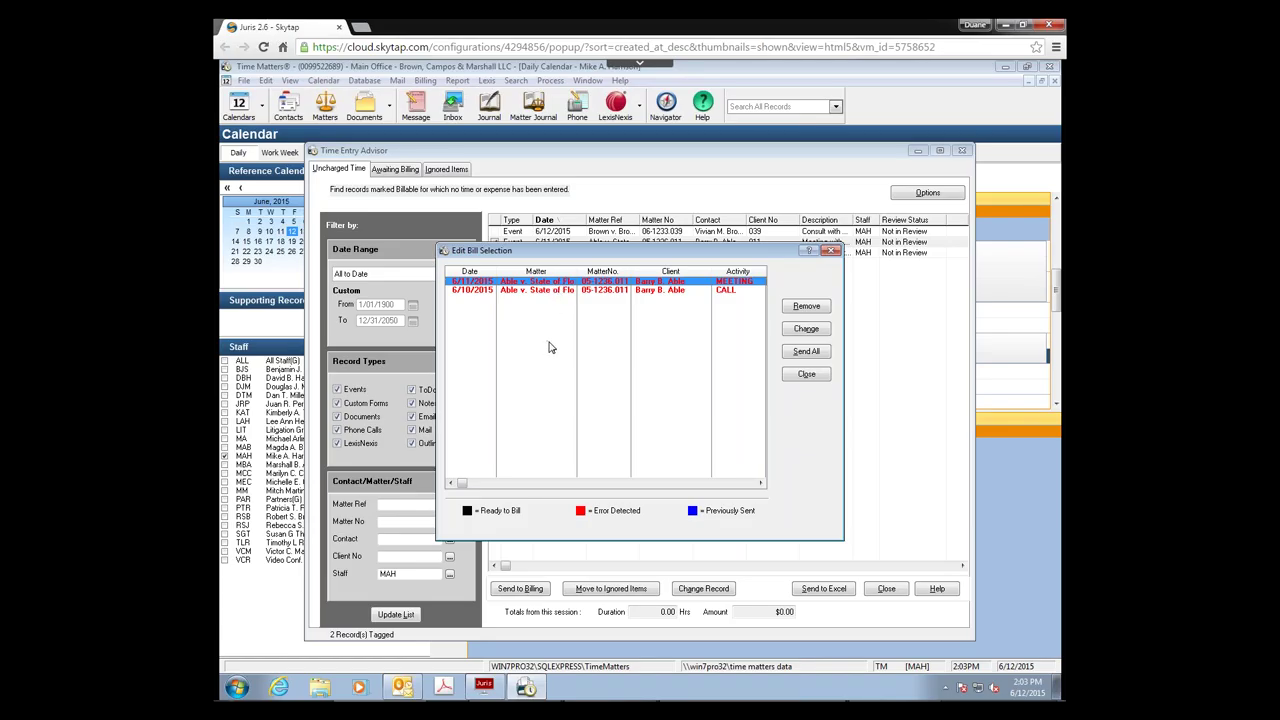
# Step: Give the 6/11 meeting billing record a custom 300 rate for its 0.50 hours, totalling $150.00
pyautogui.click(806, 330)
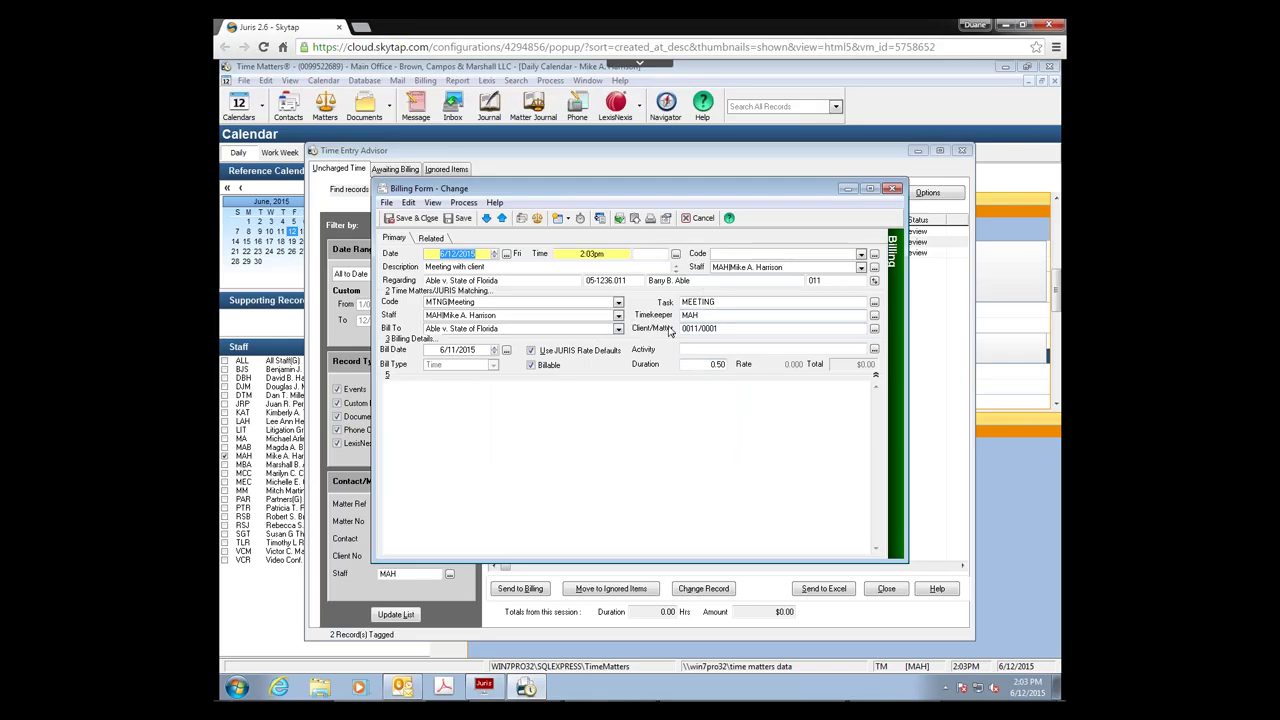
pyautogui.click(705, 368)
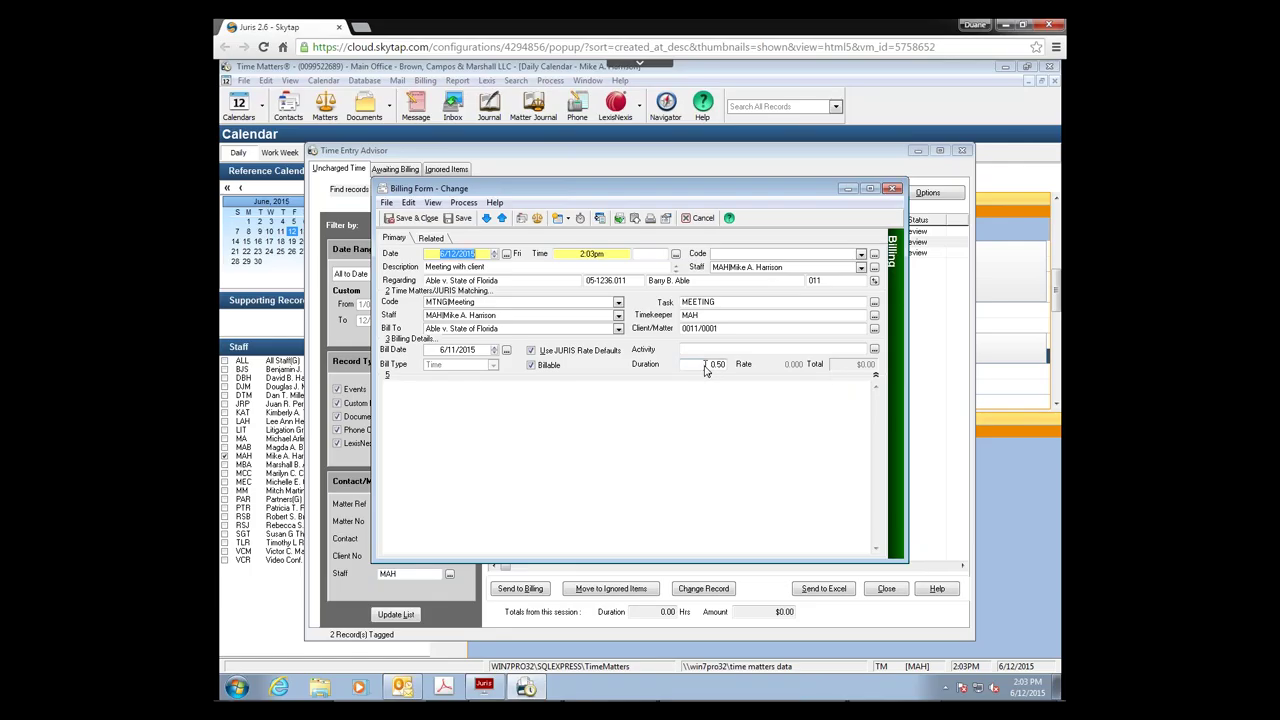
pyautogui.click(531, 350)
pyautogui.click(790, 364)
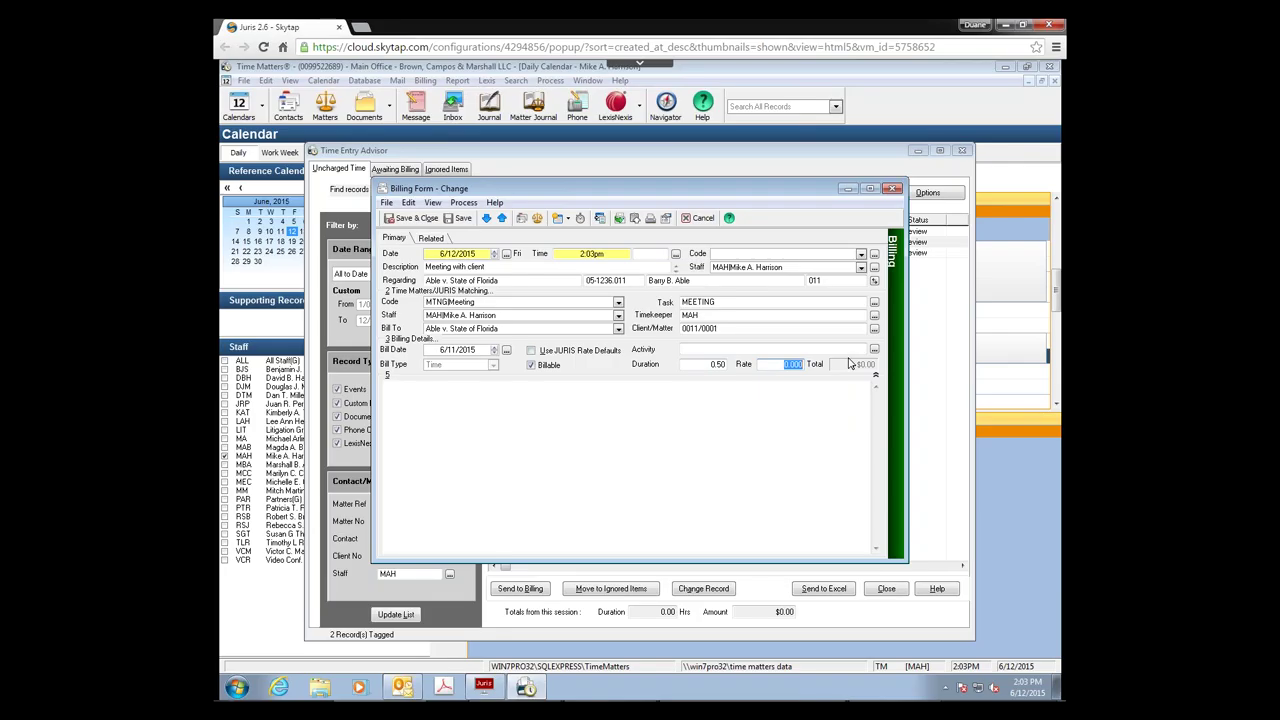
pyautogui.write('300')
pyautogui.press('Tab')
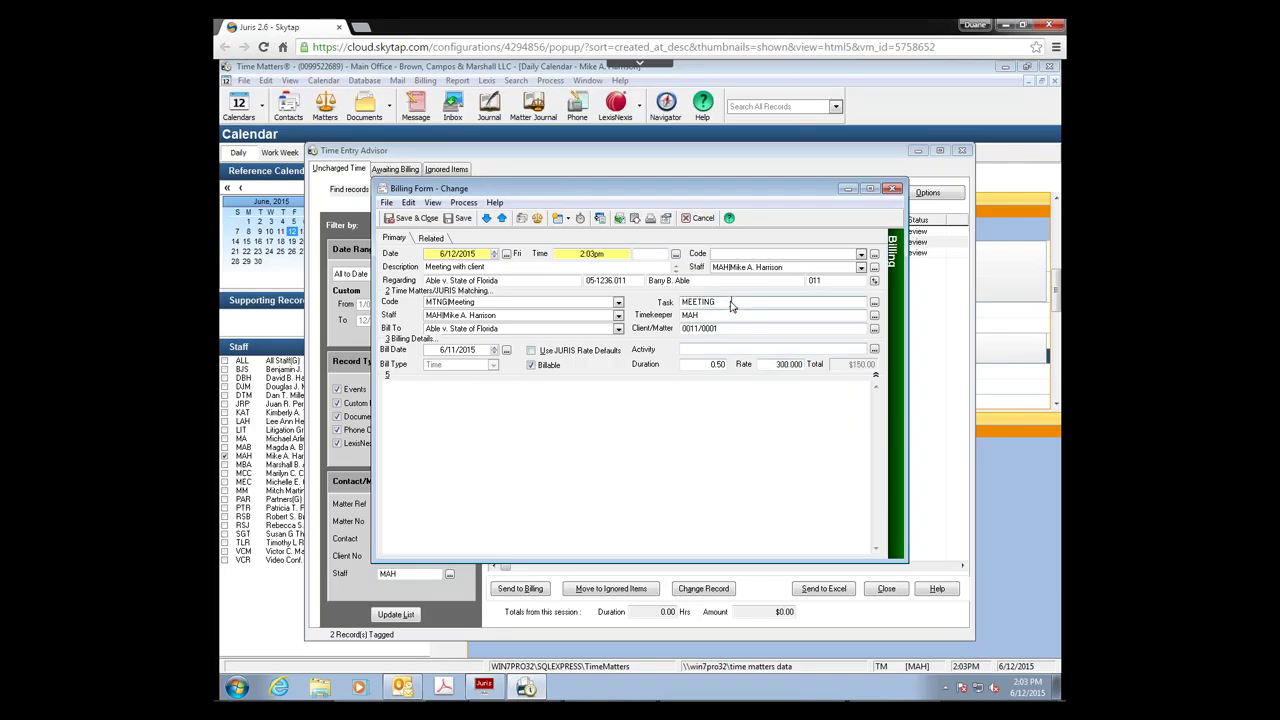
# Step: Assign JURIS task code B130, restore the JURIS rate defaults, and save the record
pyautogui.click(875, 303)
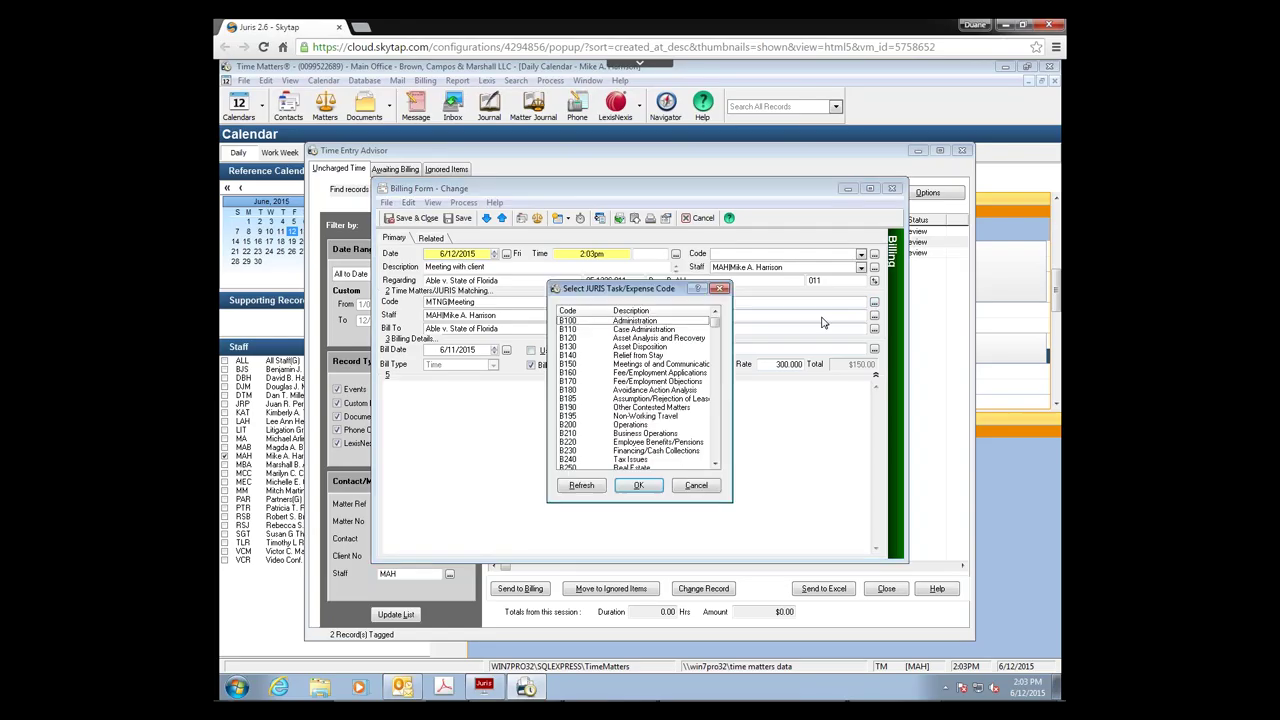
pyautogui.doubleClick(633, 347)
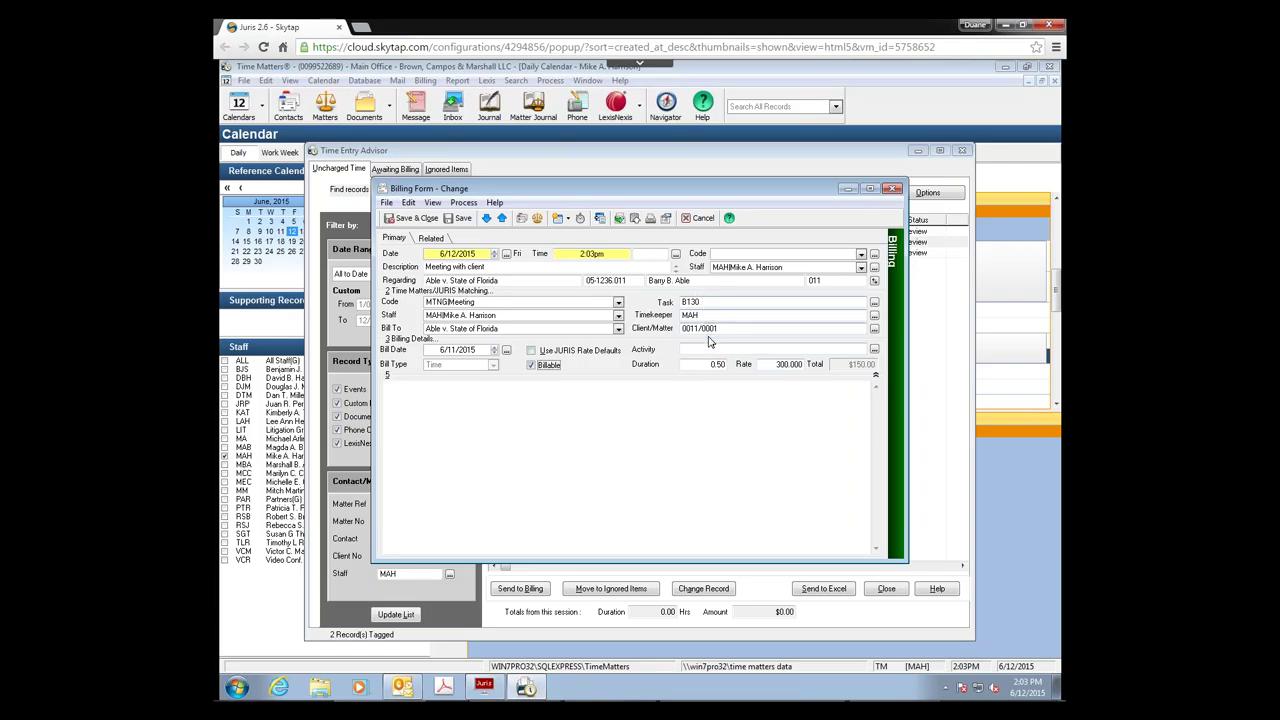
pyautogui.click(531, 352)
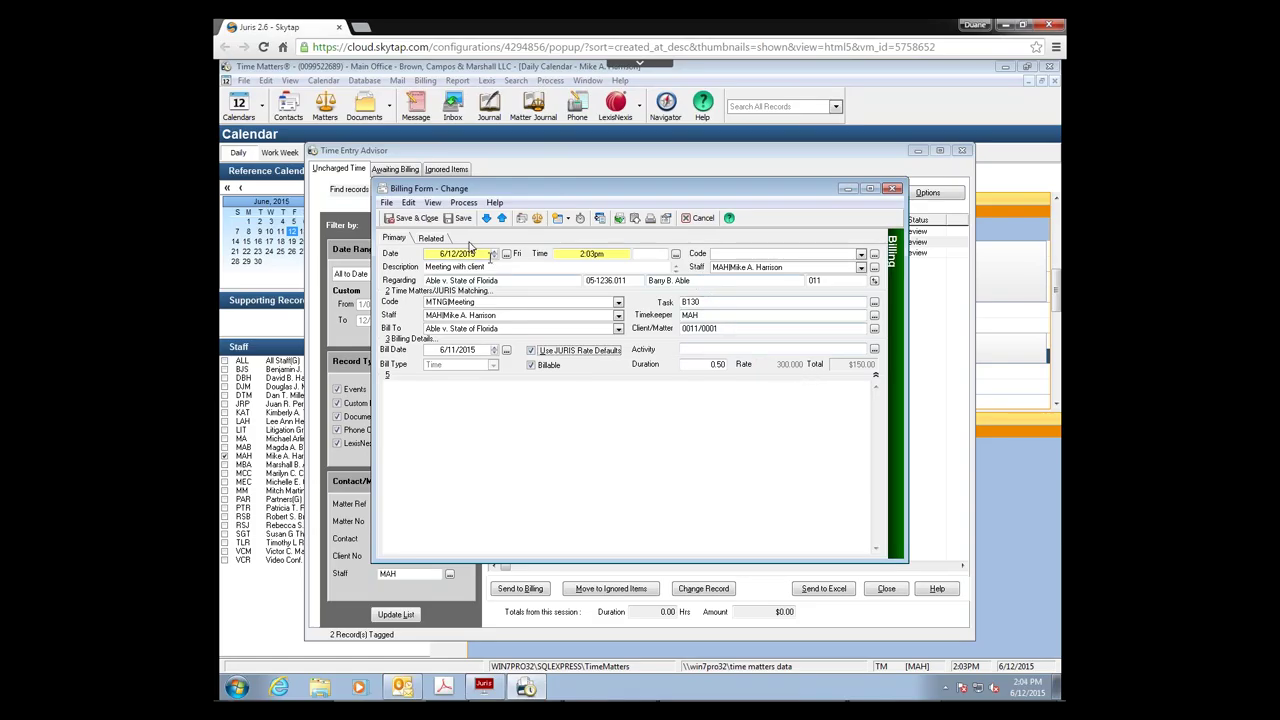
pyautogui.click(410, 218)
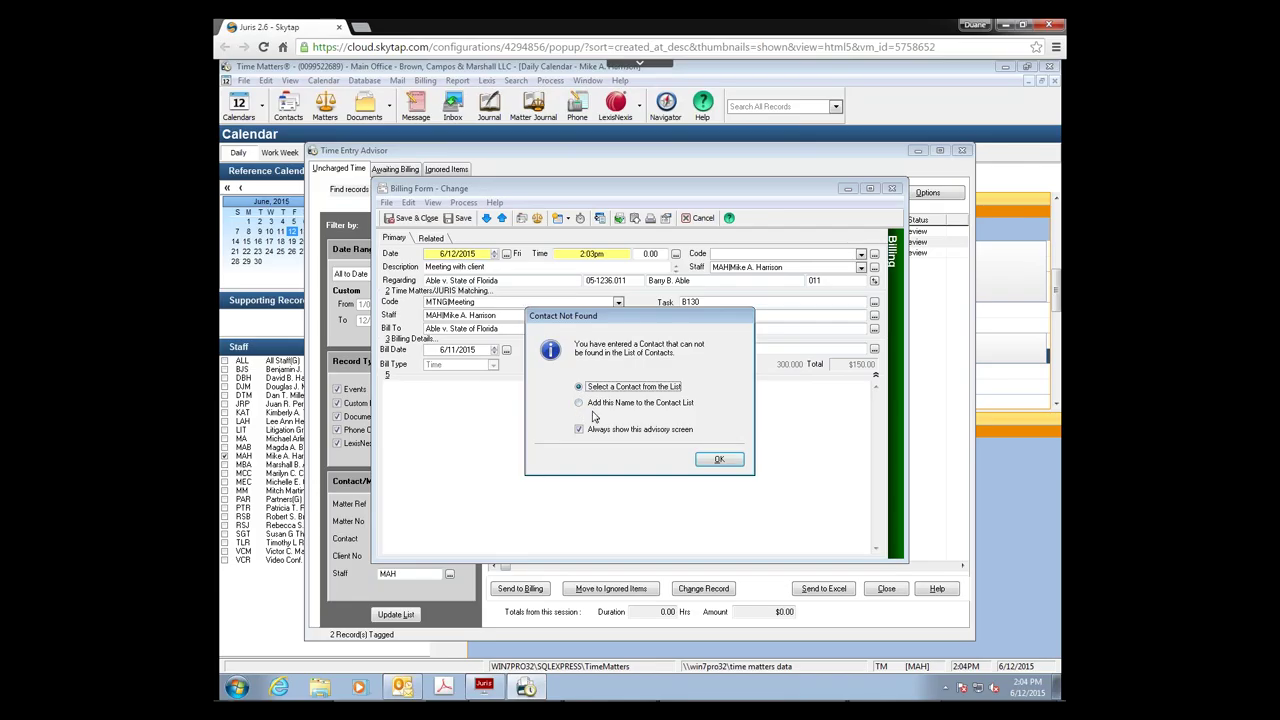
# Step: Pick Time Matters from the Contact Lookup as the meeting record's contact
pyautogui.click(720, 459)
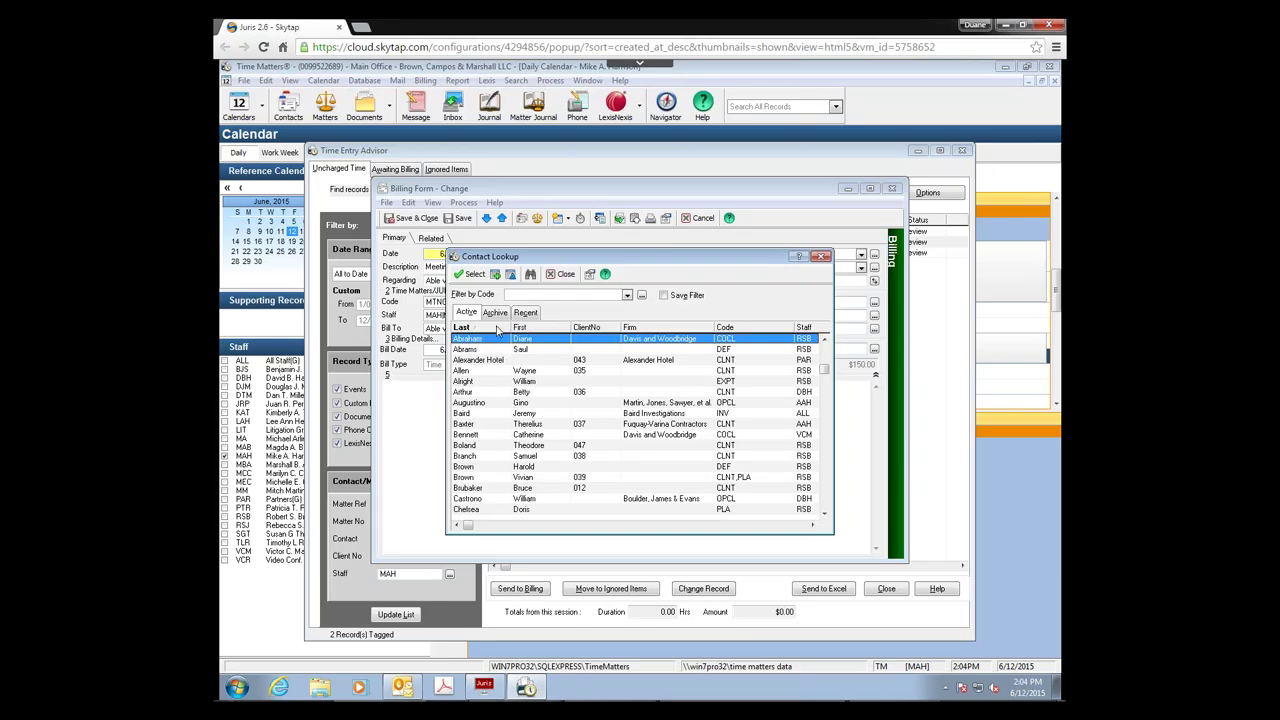
pyautogui.click(497, 330)
pyautogui.click(497, 330)
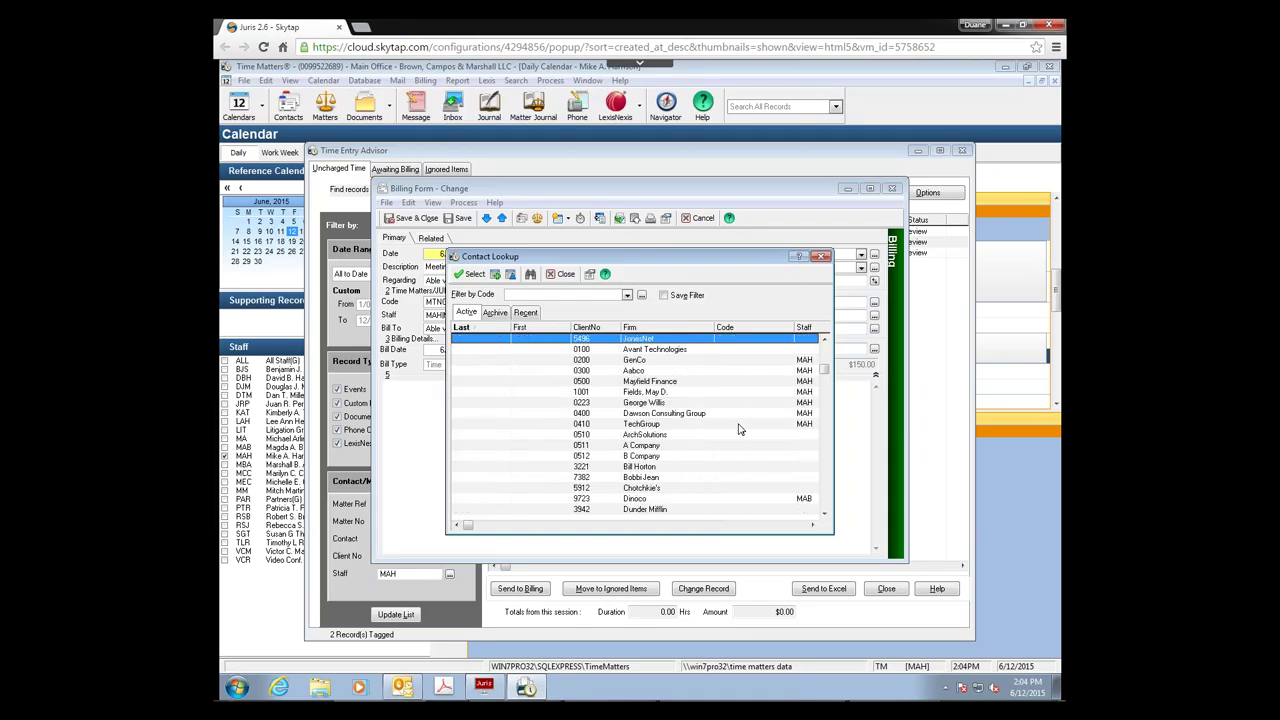
pyautogui.click(826, 497)
pyautogui.click(826, 497)
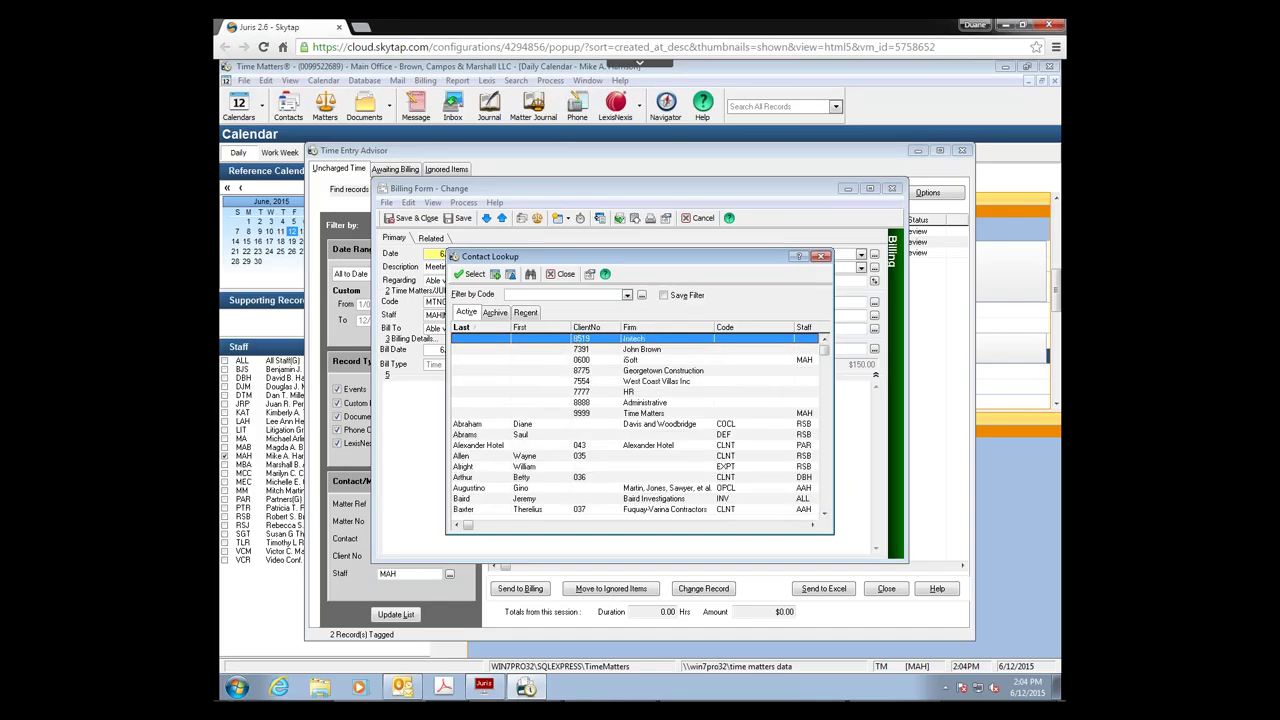
pyautogui.click(592, 328)
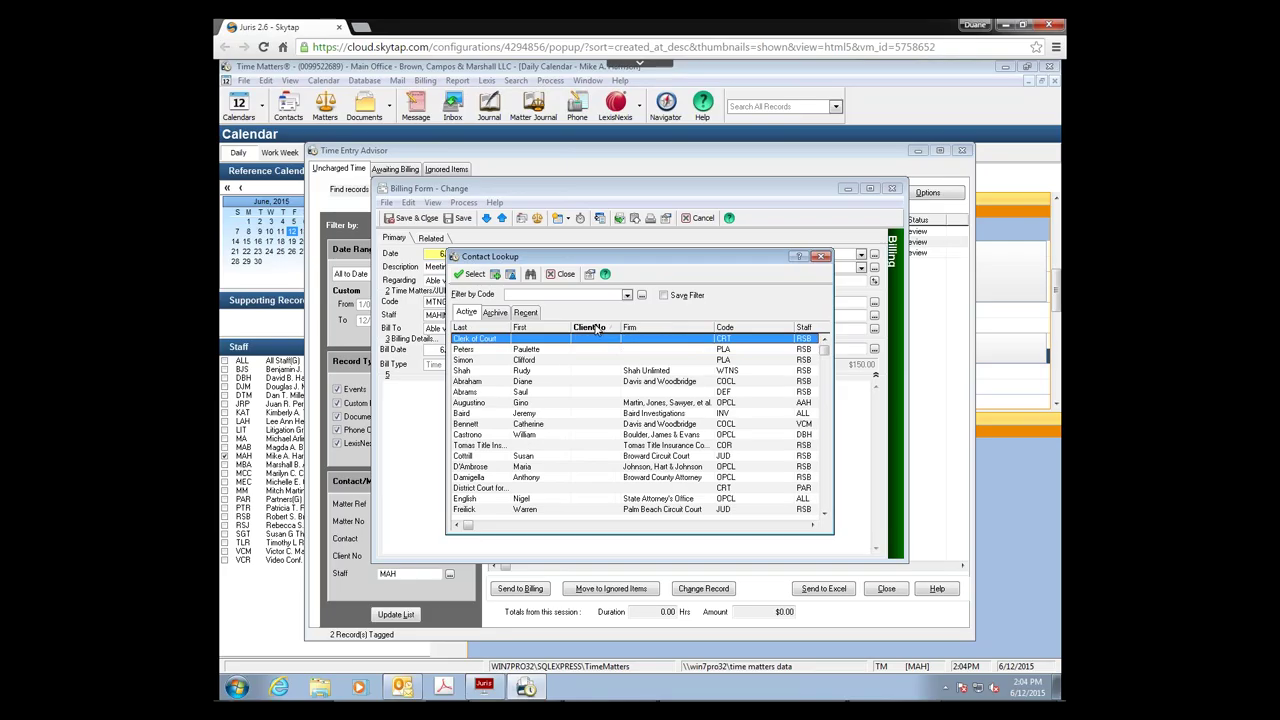
pyautogui.click(826, 500)
pyautogui.click(826, 500)
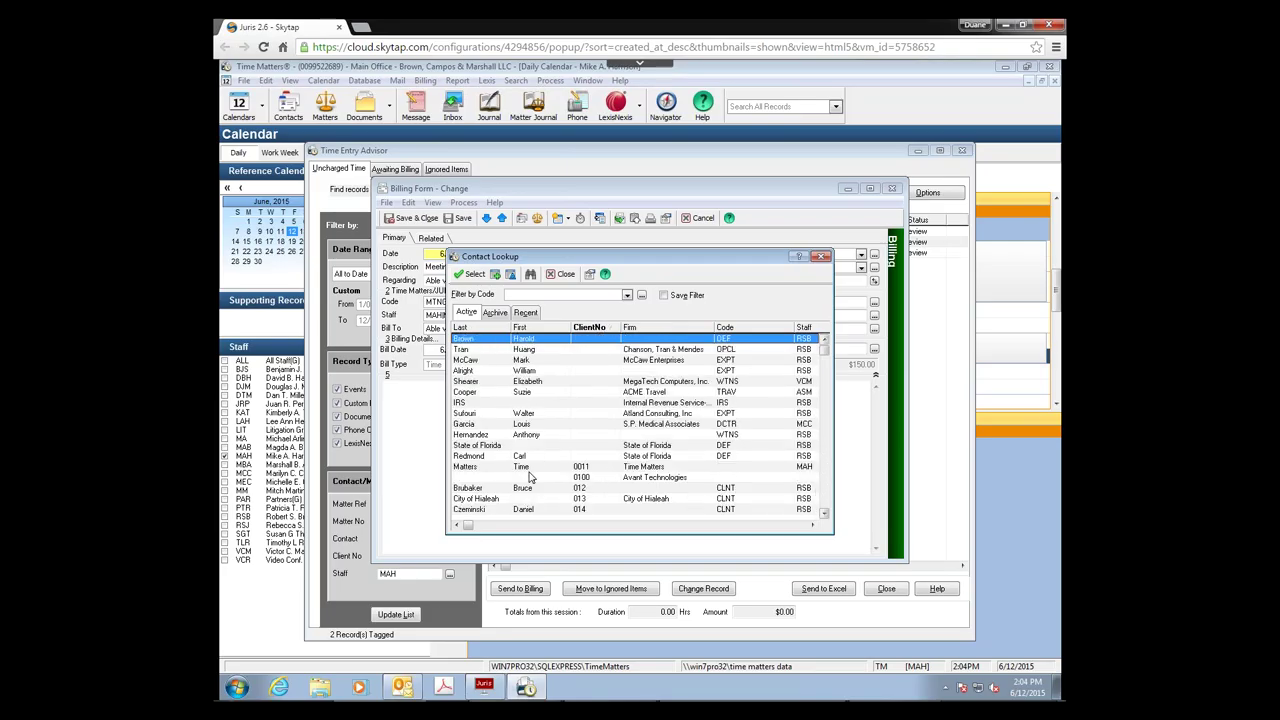
pyautogui.click(559, 470)
pyautogui.doubleClick(559, 474)
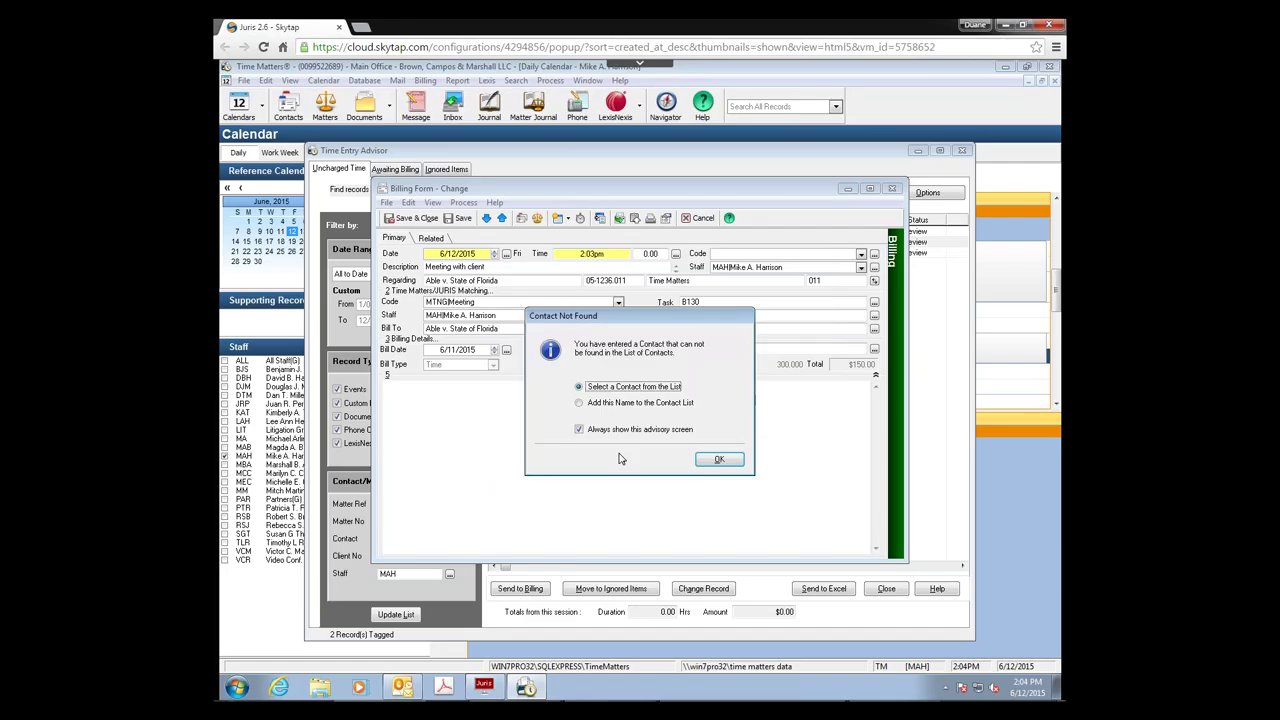
# Step: Choose the Time Matters contact again, skip the matter match, and save the billing record on closing
pyautogui.click(719, 461)
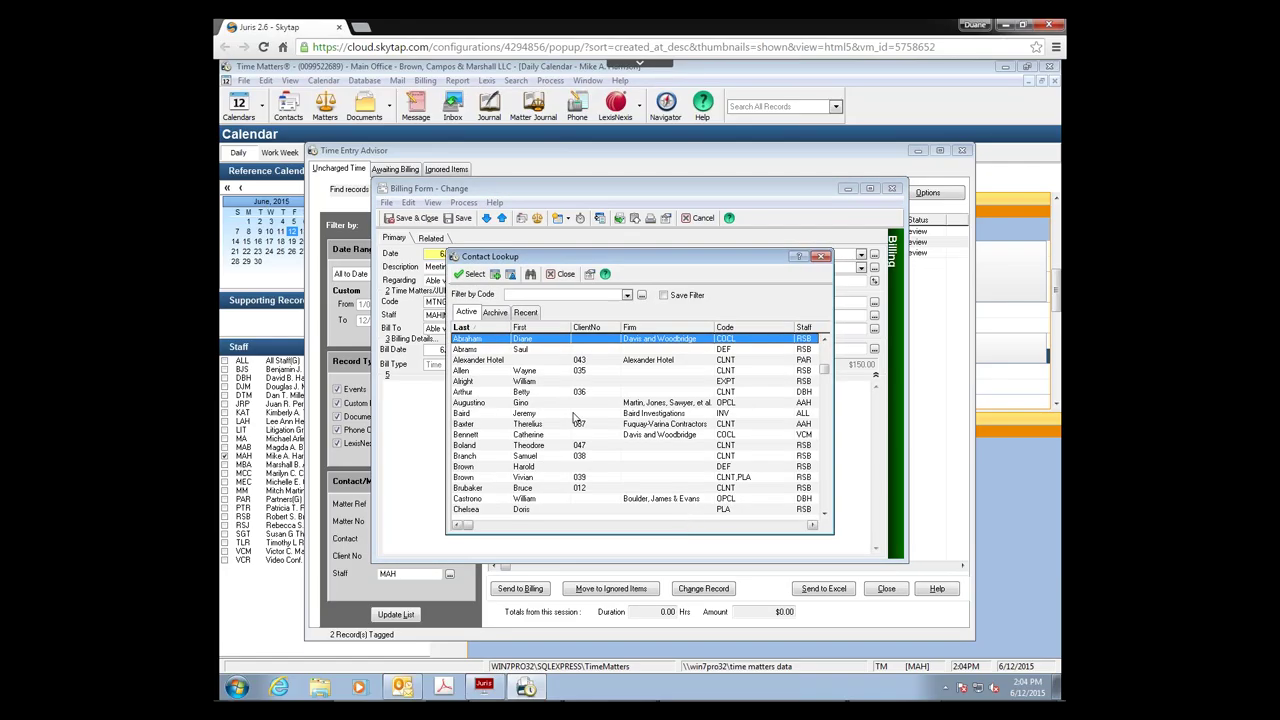
pyautogui.click(474, 329)
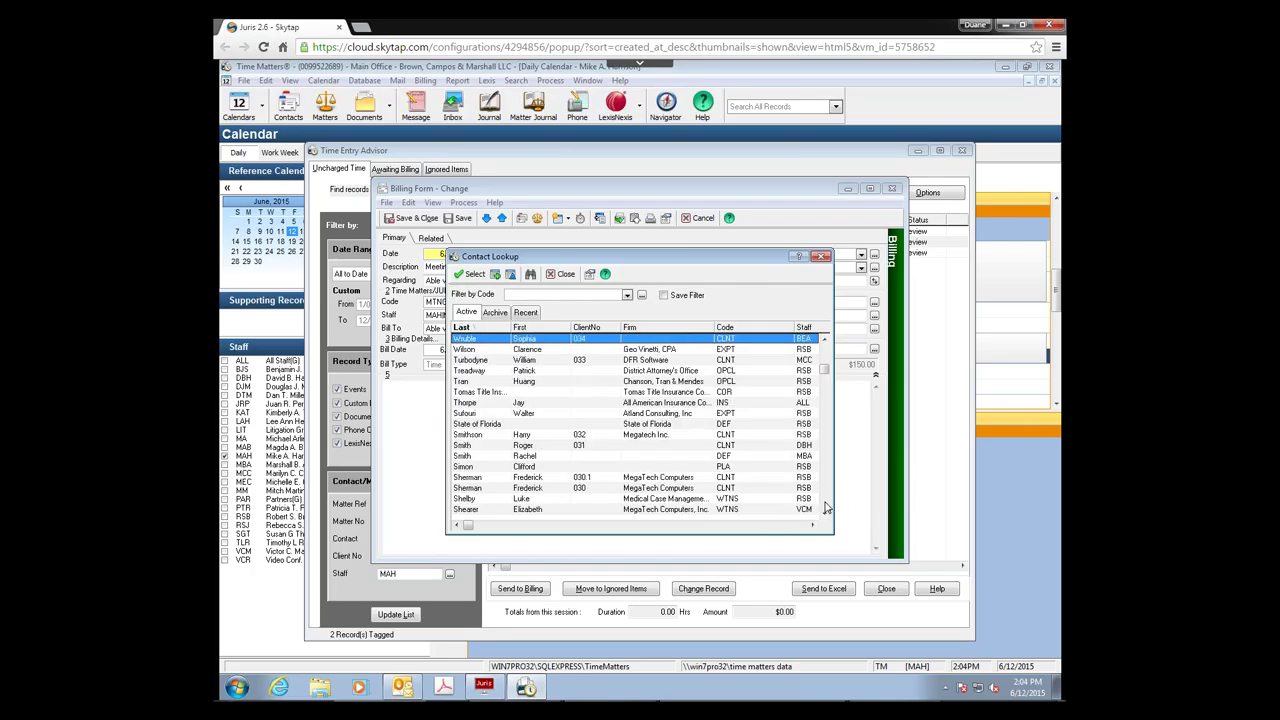
pyautogui.click(826, 508)
pyautogui.click(826, 508)
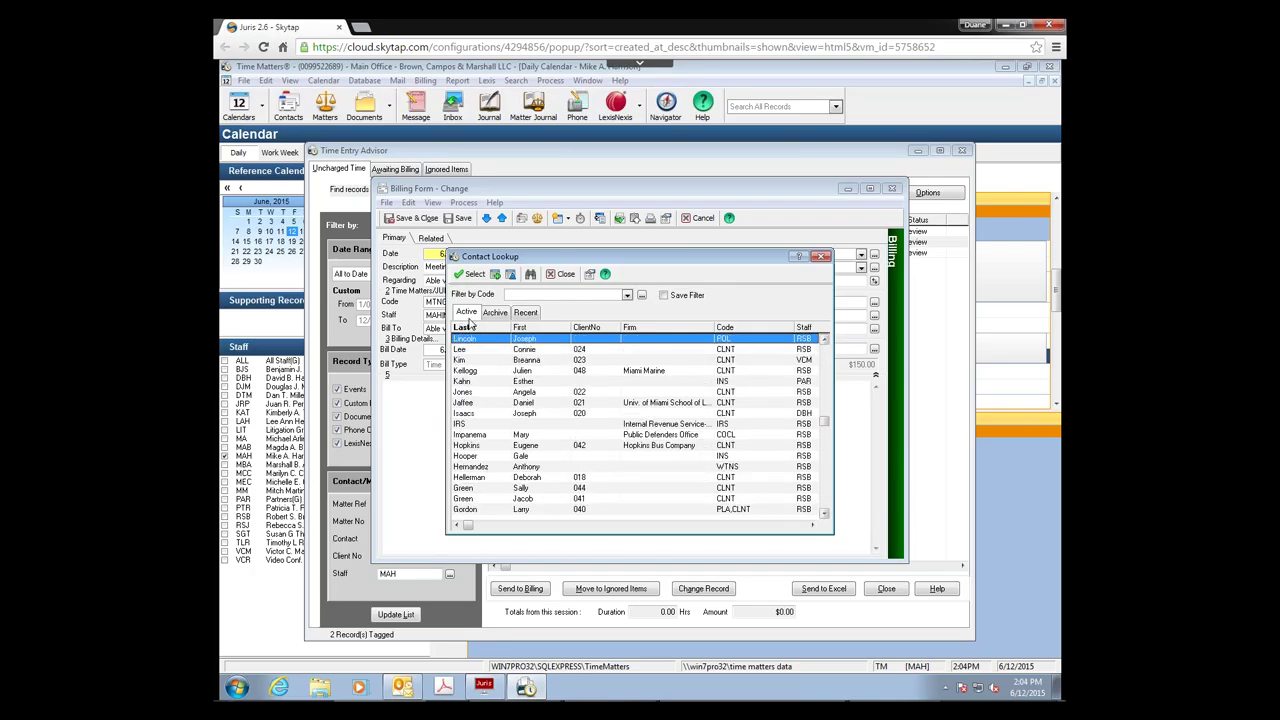
pyautogui.click(822, 360)
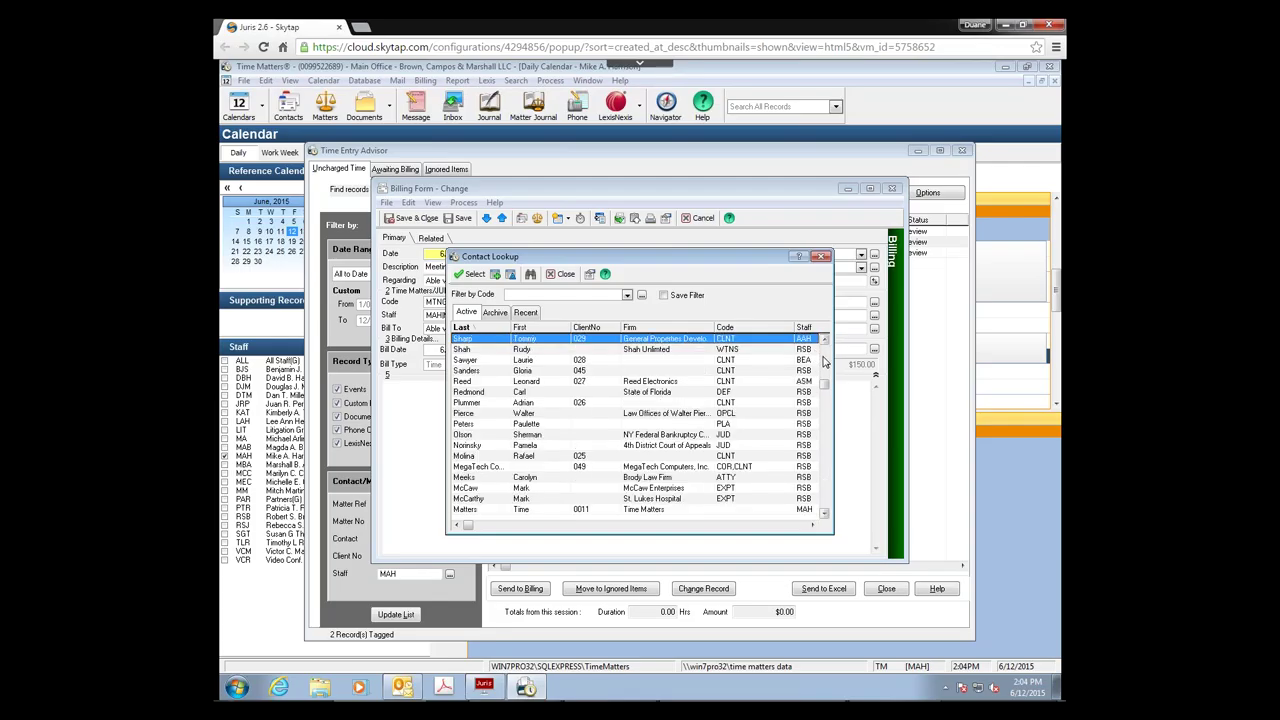
pyautogui.doubleClick(520, 511)
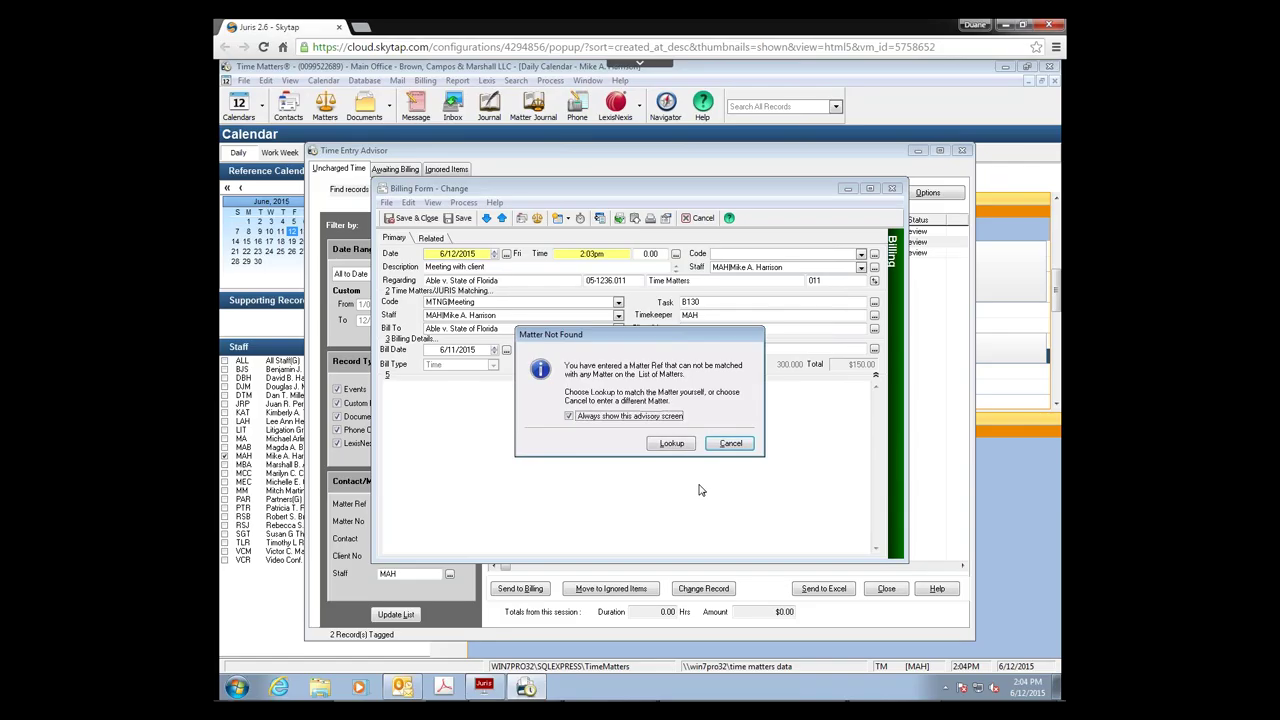
pyautogui.click(729, 446)
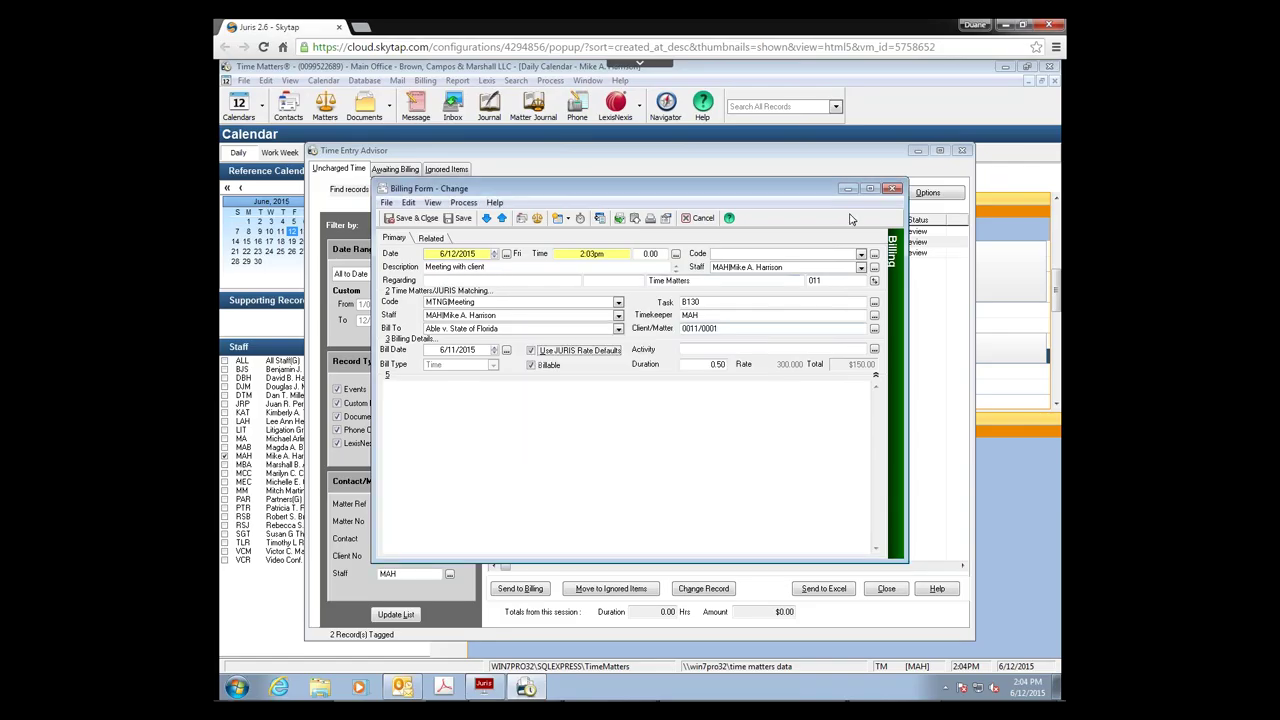
pyautogui.click(894, 190)
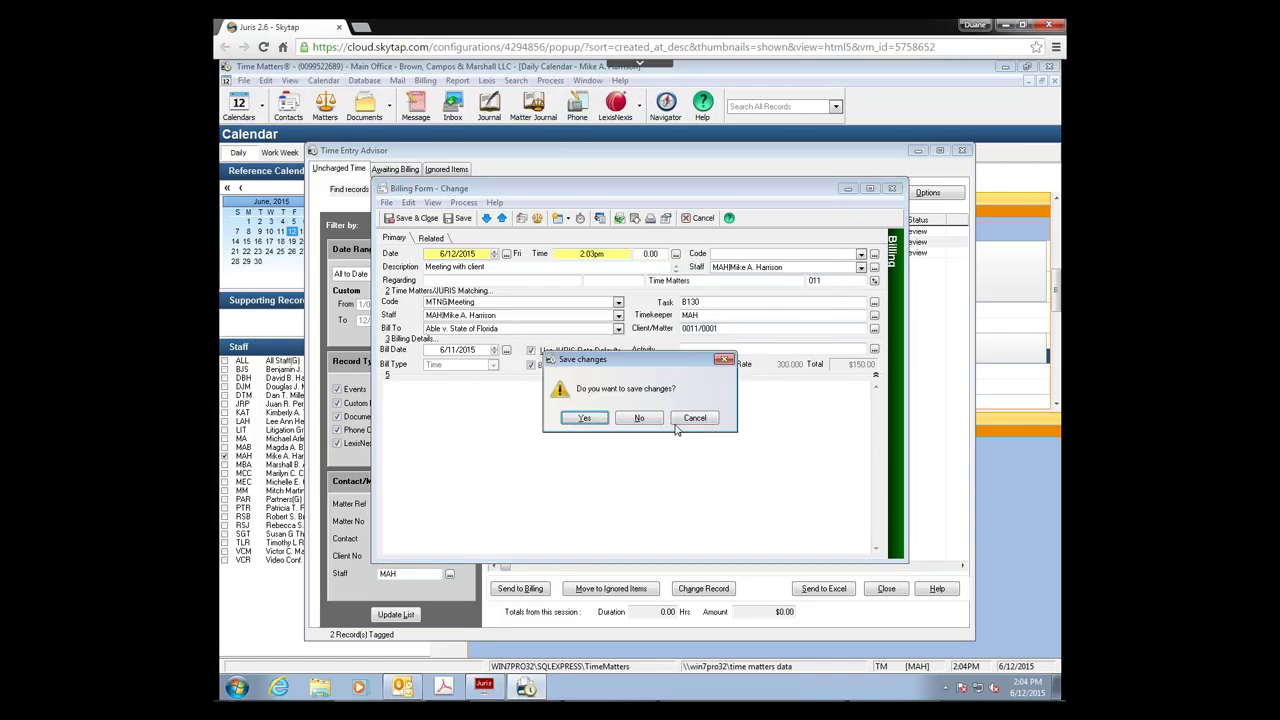
pyautogui.click(580, 418)
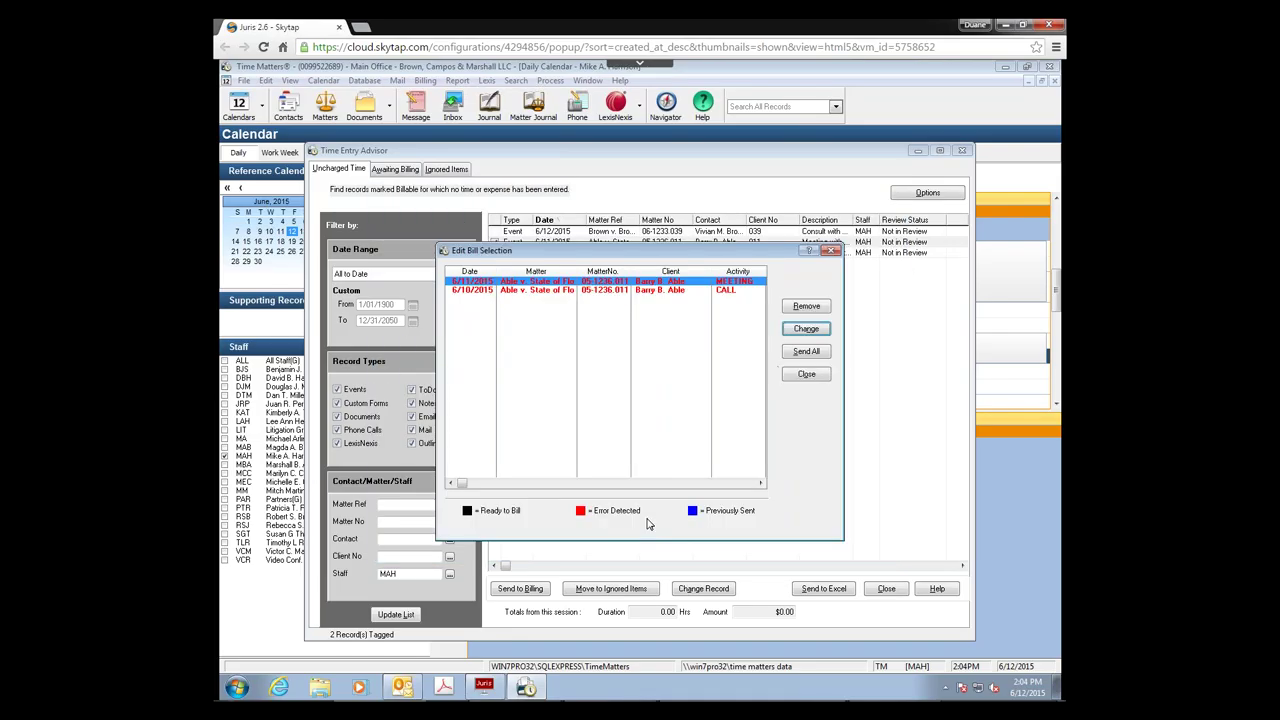
# Step: Send all bills, then list the Awaiting Billing records with Date Range set to All to Date
pyautogui.click(820, 352)
pyautogui.click(806, 374)
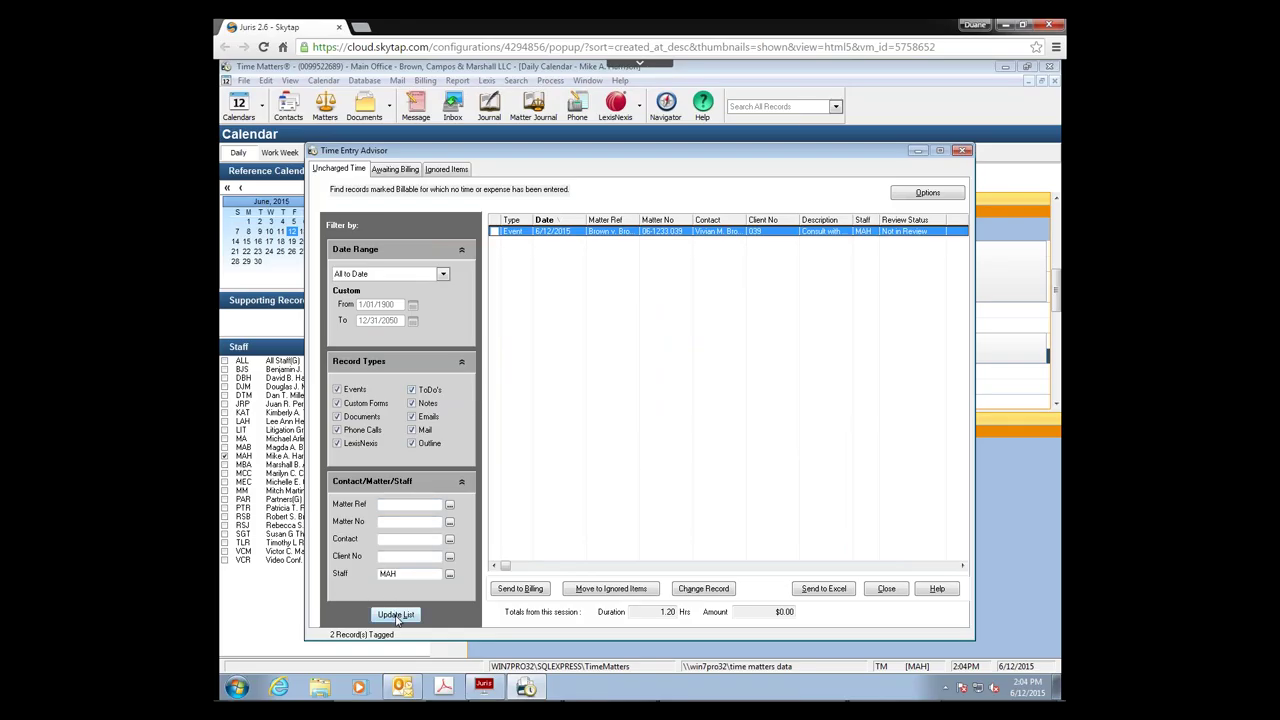
pyautogui.click(396, 170)
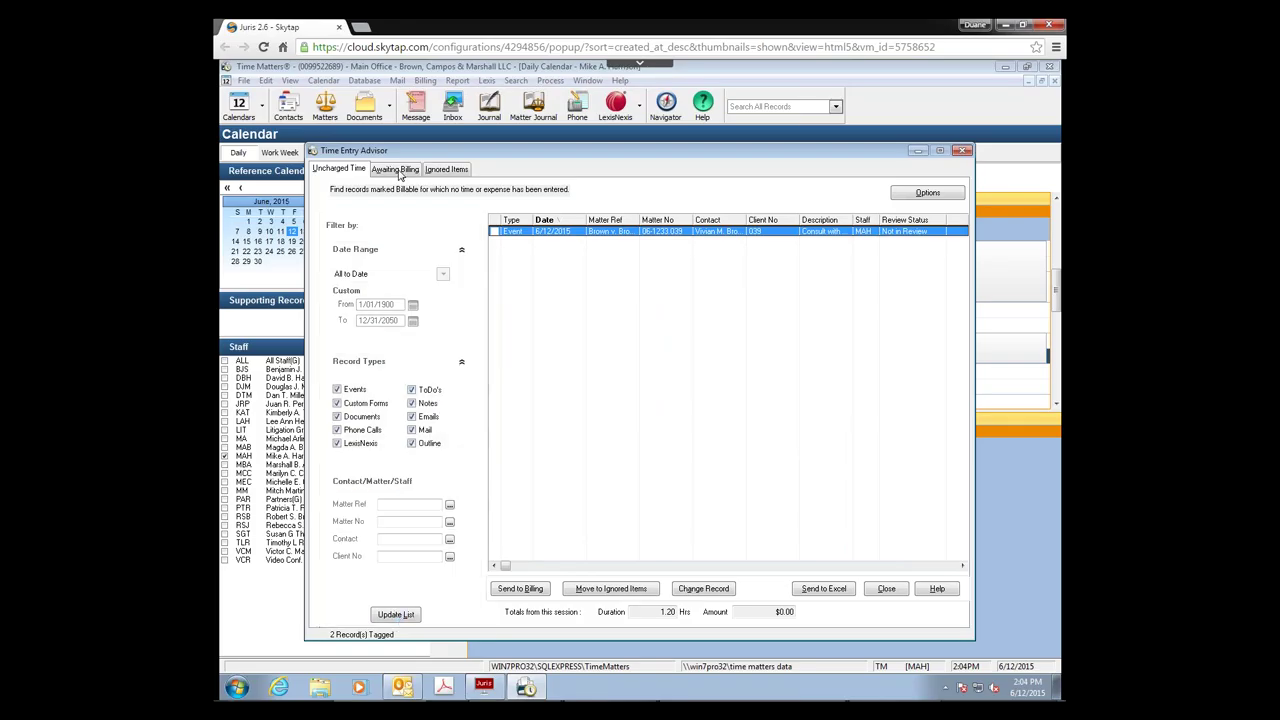
pyautogui.click(444, 274)
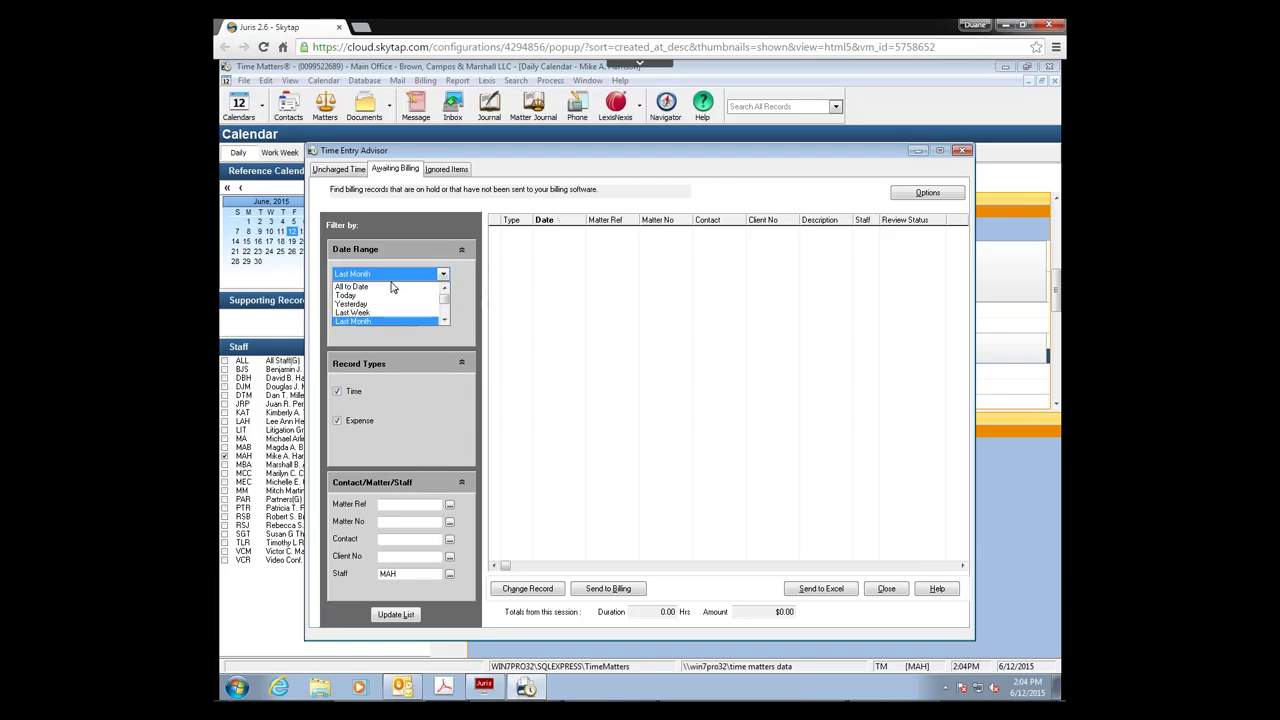
pyautogui.click(389, 288)
pyautogui.click(396, 614)
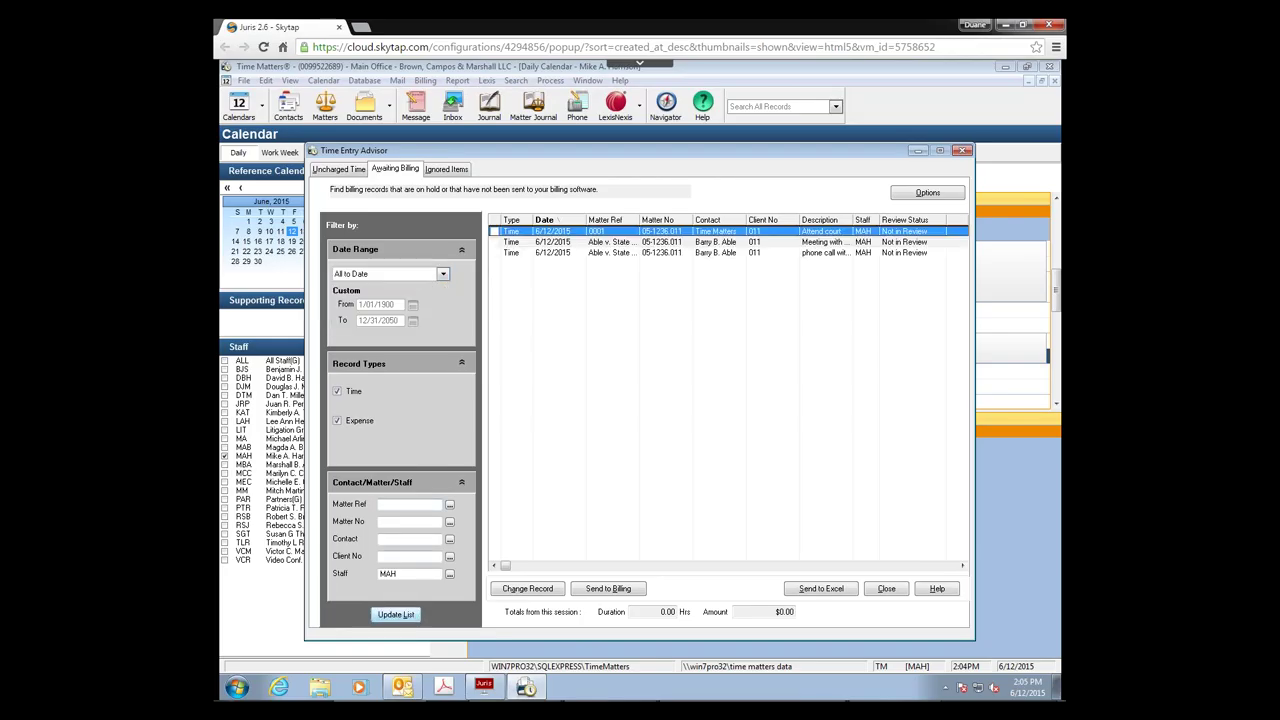
# Step: Open the 6/10 phone call billing record and set its task code to B100
pyautogui.doubleClick(662, 253)
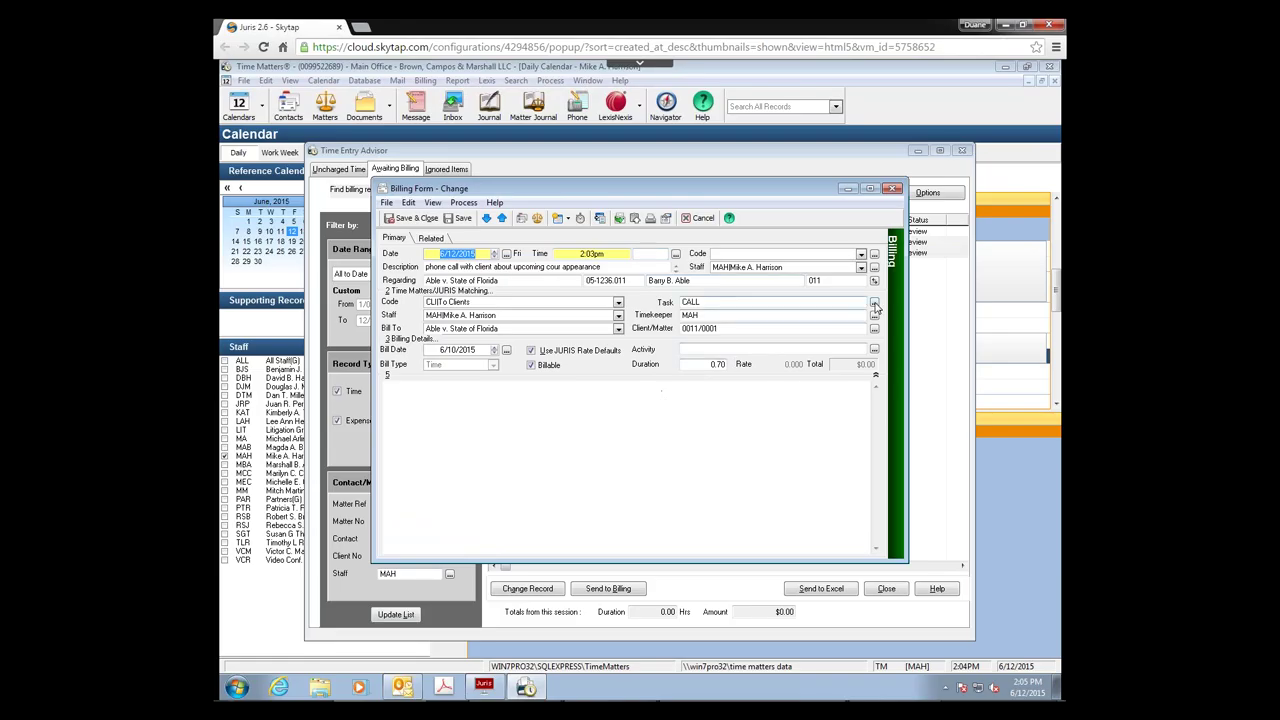
pyautogui.click(875, 303)
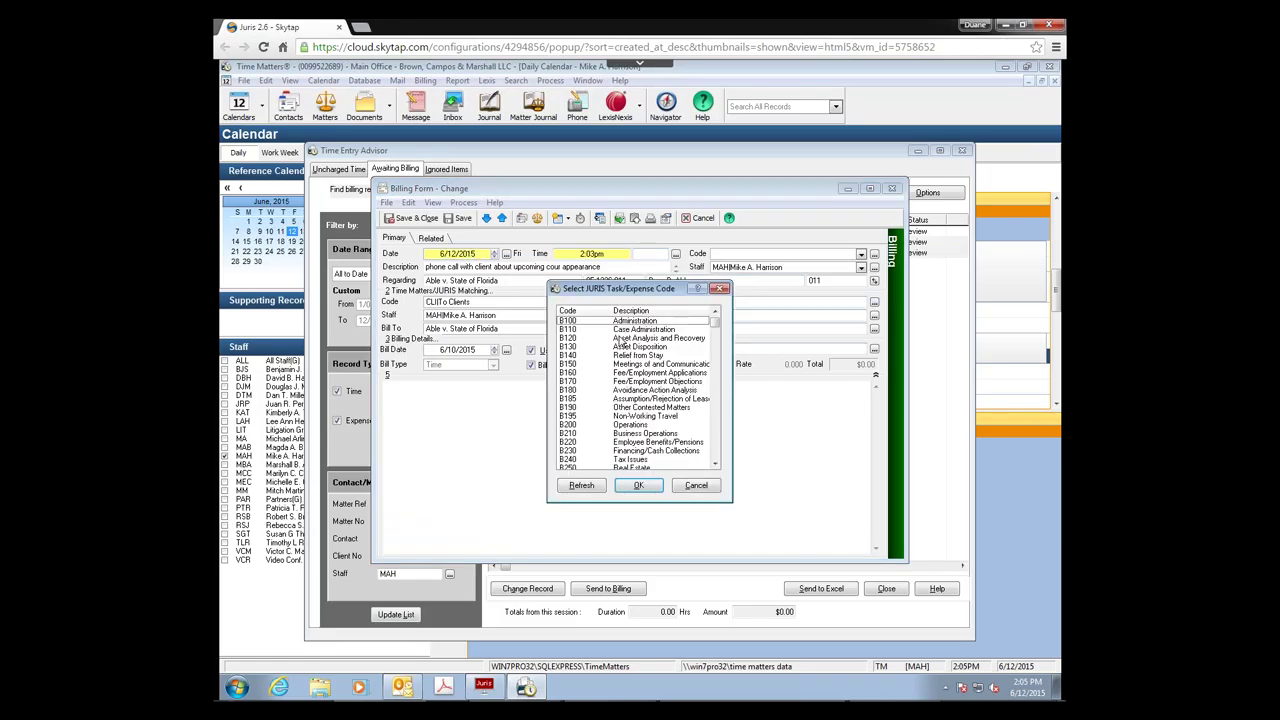
pyautogui.doubleClick(635, 321)
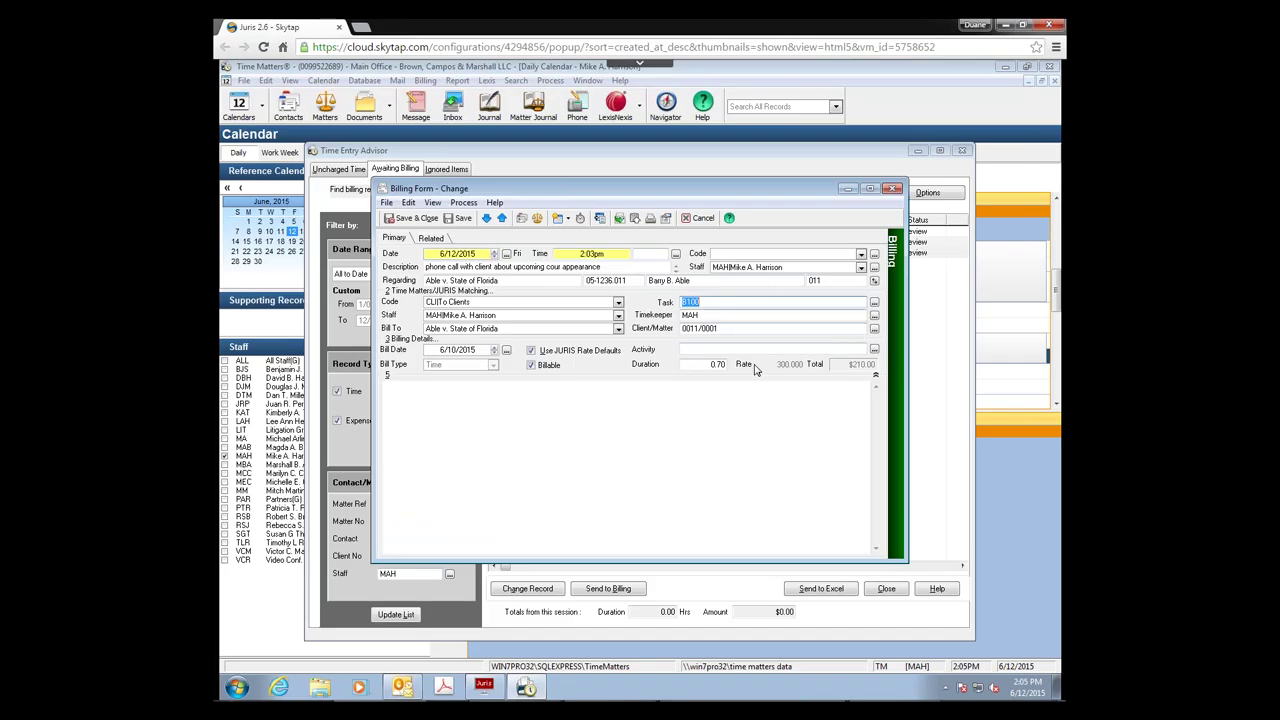
# Step: Try saving and closing the record, acknowledge the record-deleted messages, and cancel the close
pyautogui.click(621, 221)
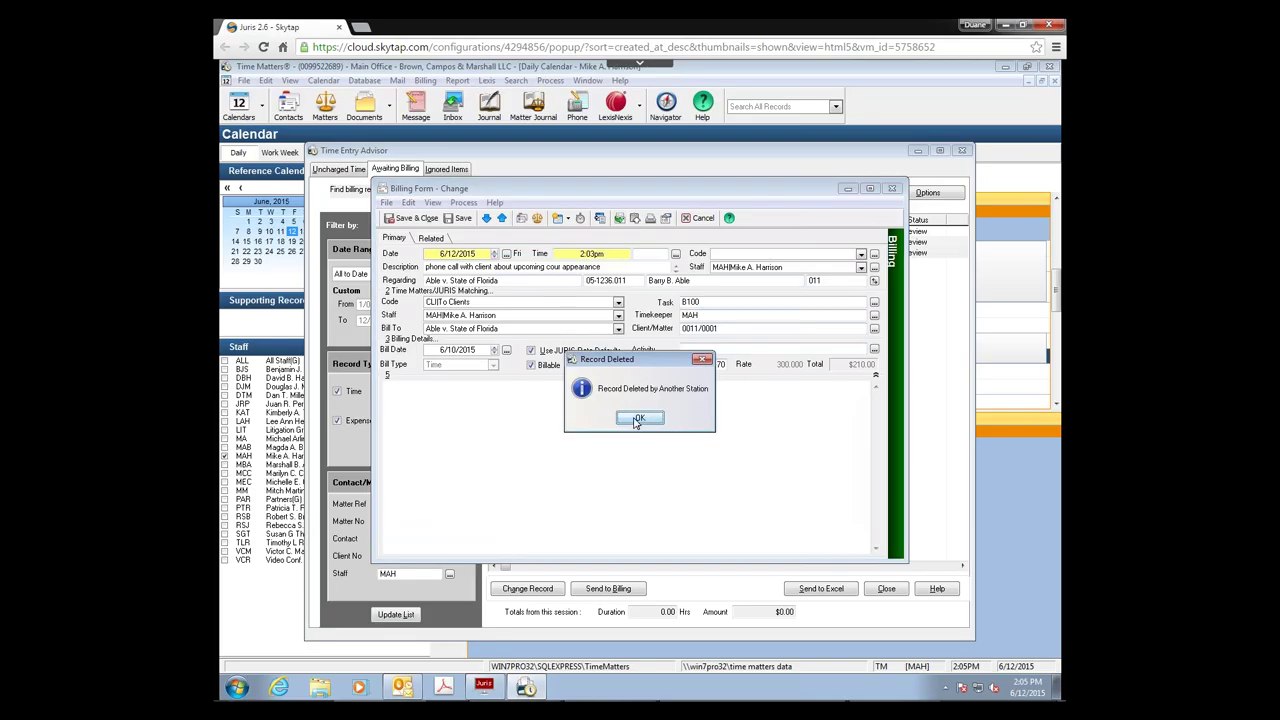
pyautogui.click(634, 420)
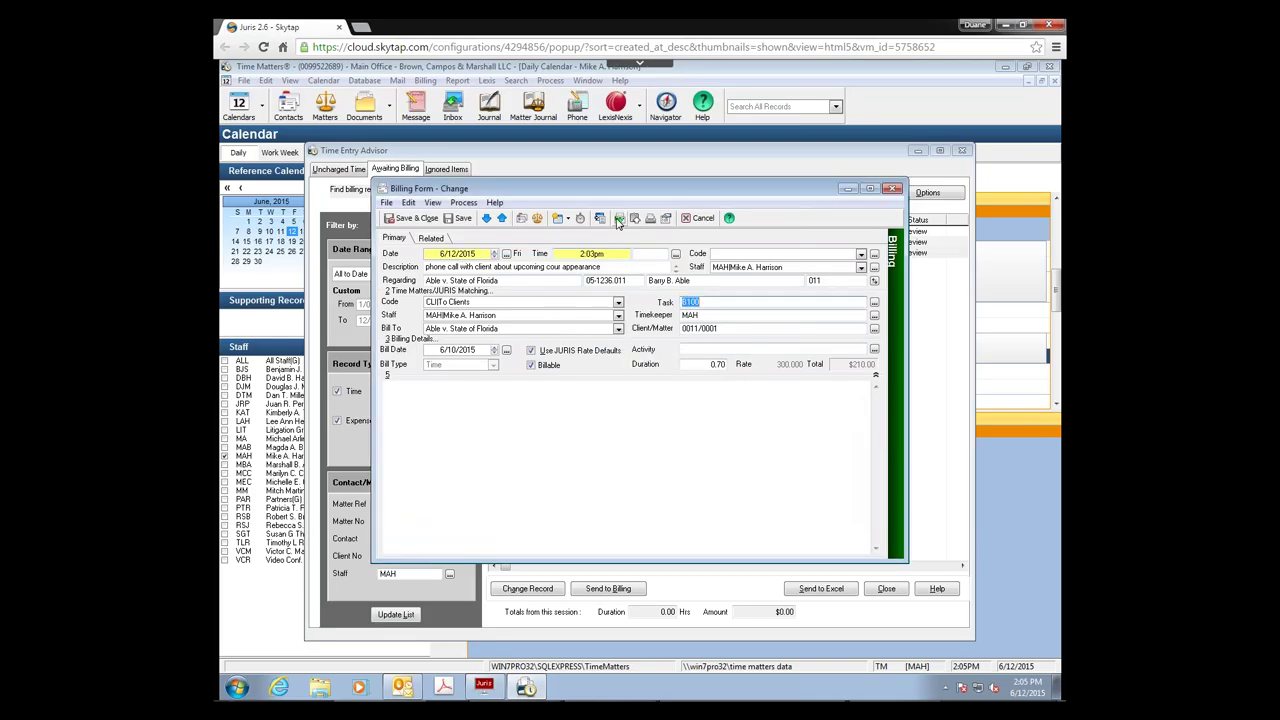
pyautogui.click(893, 188)
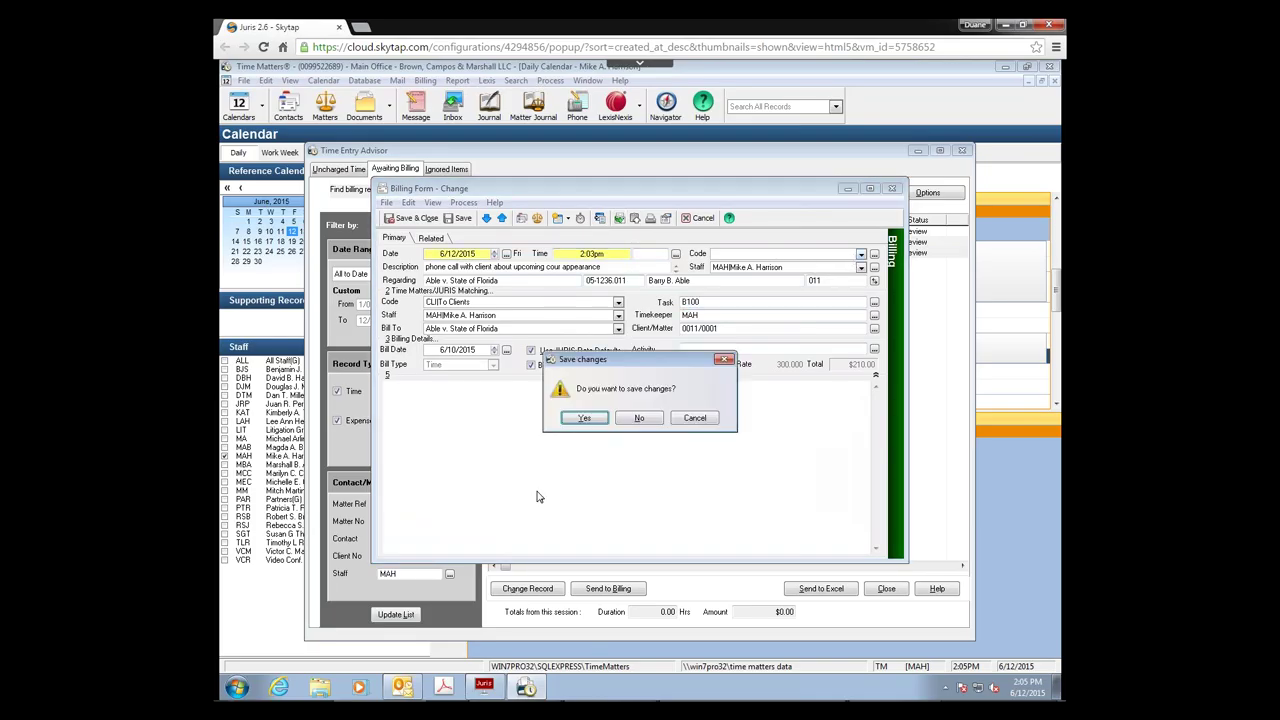
pyautogui.click(587, 419)
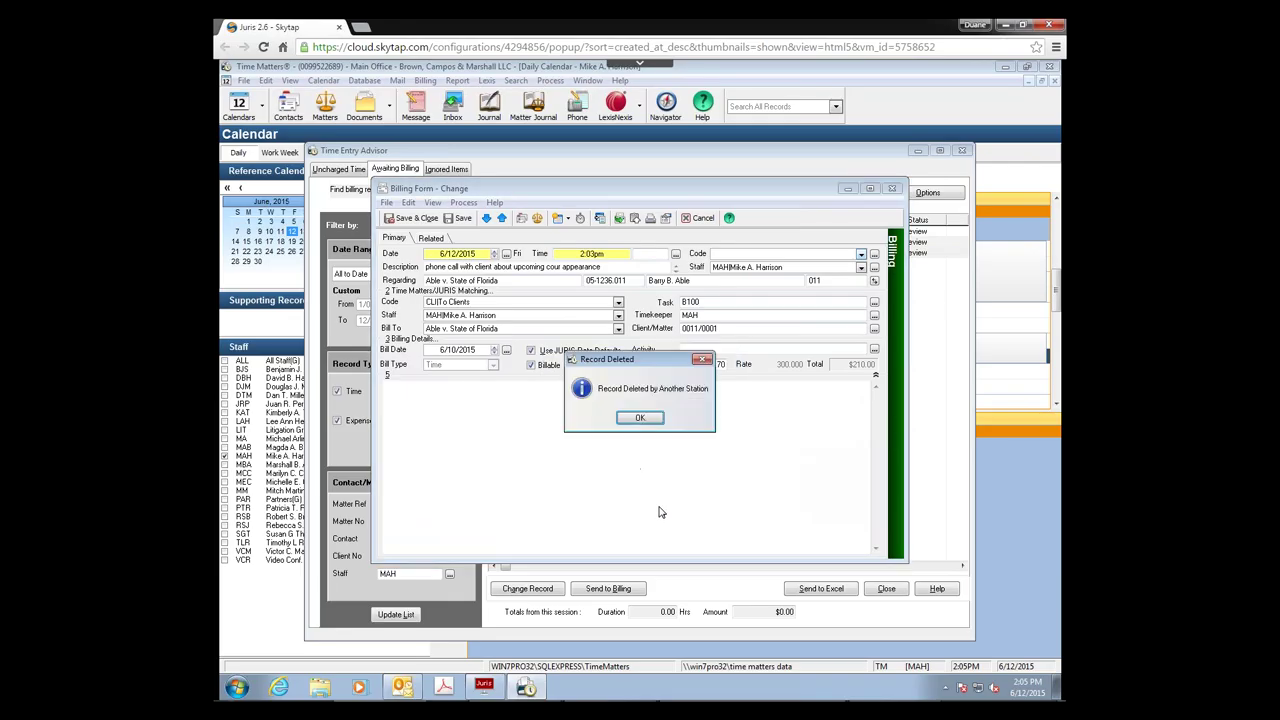
pyautogui.click(634, 424)
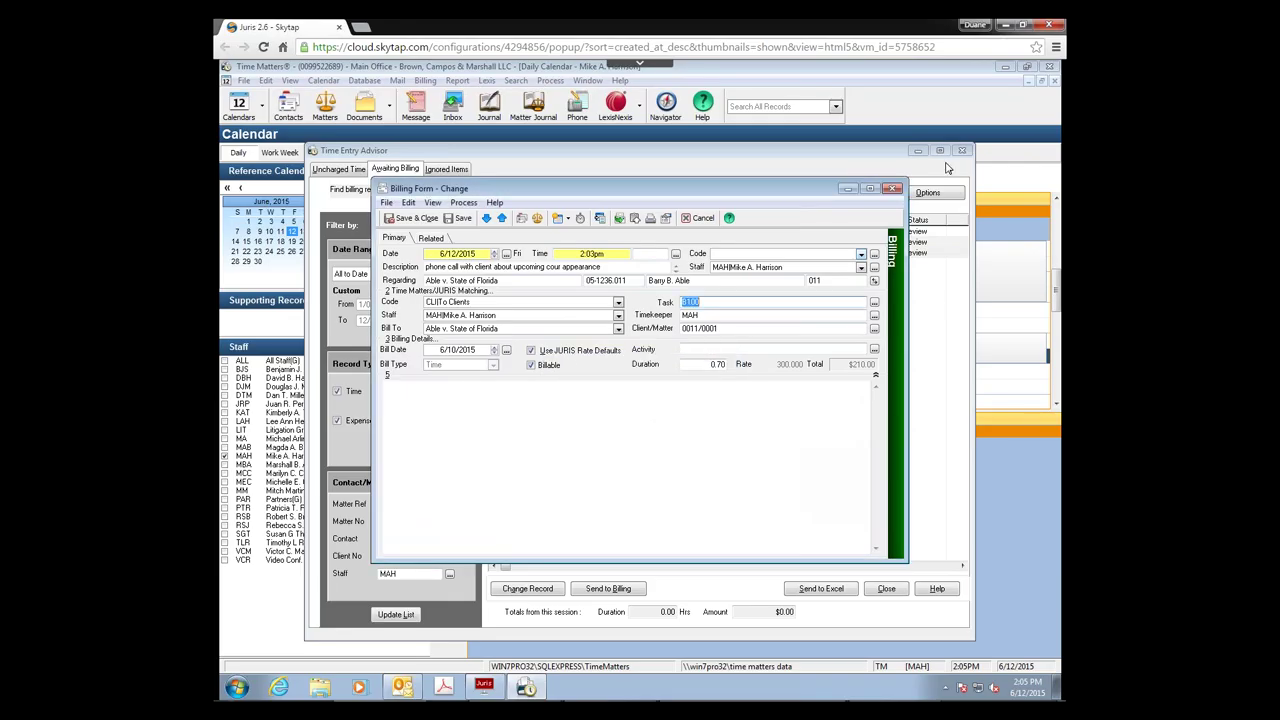
pyautogui.click(895, 193)
pyautogui.click(686, 419)
pyautogui.click(893, 189)
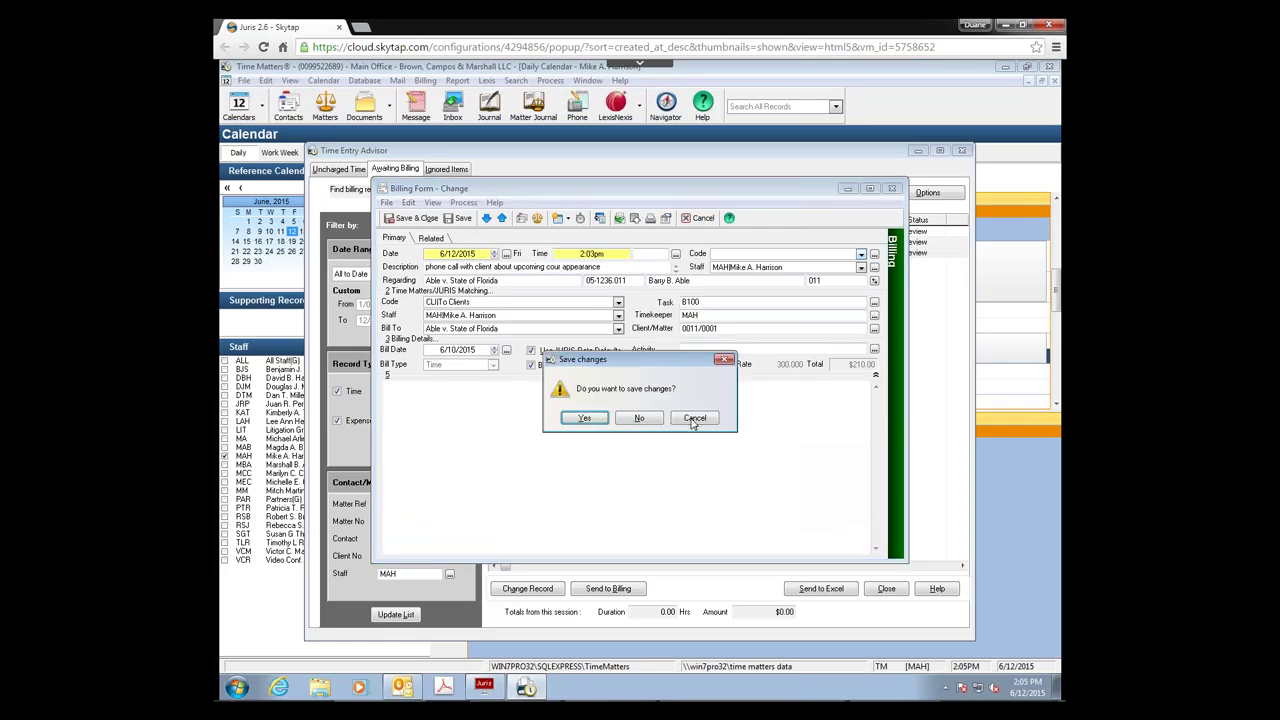
pyautogui.click(693, 419)
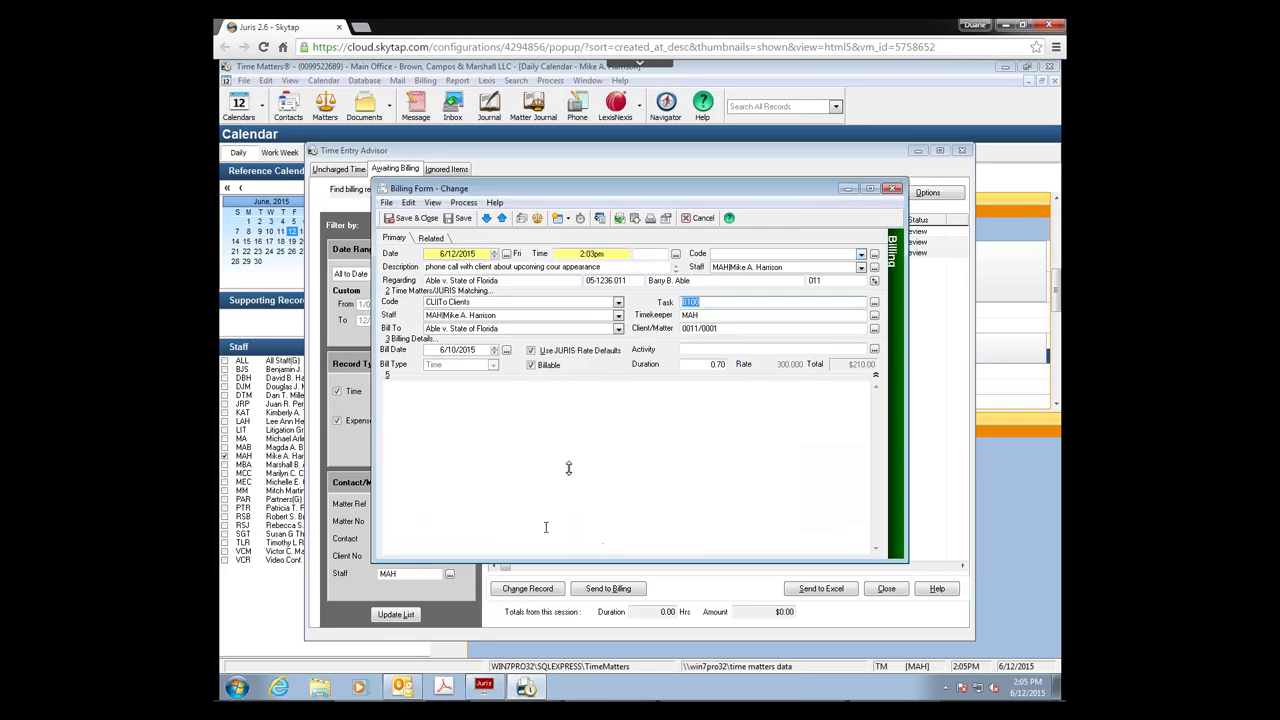
# Step: Switch briefly to Juris Suite and back to the Time Matters billing record
pyautogui.click(485, 687)
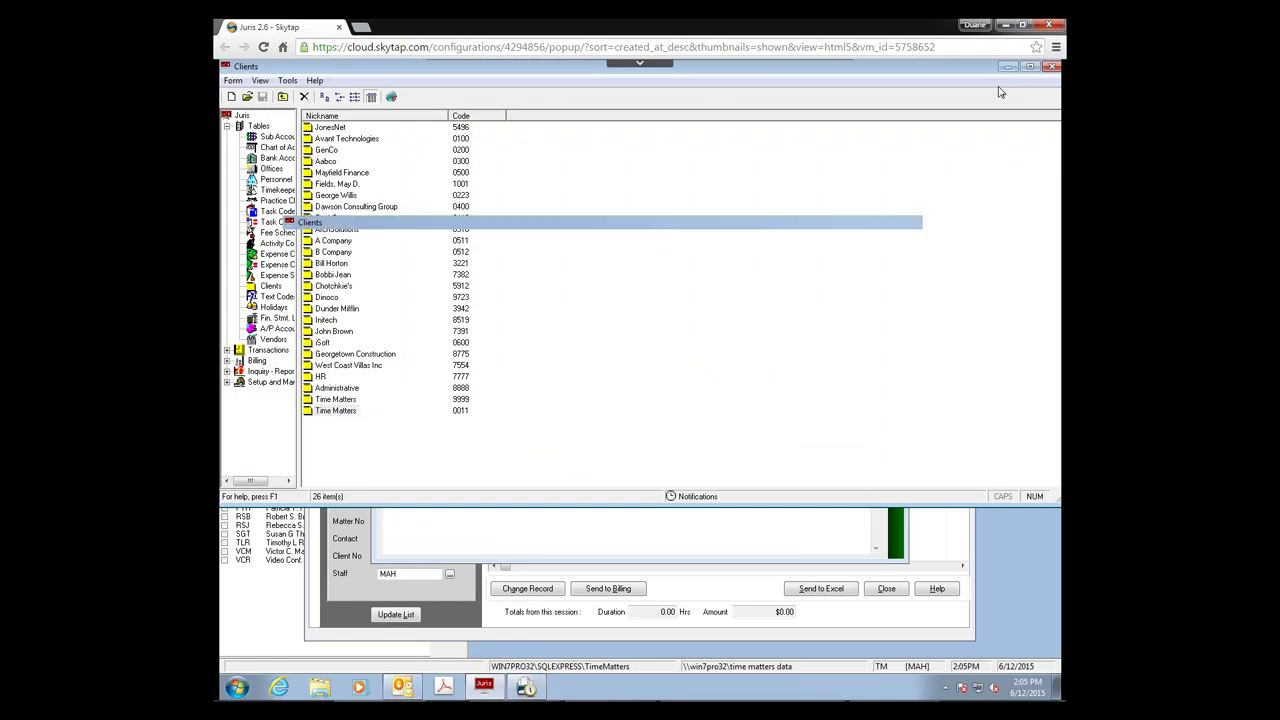
pyautogui.hotkey('alt', 'Tab')
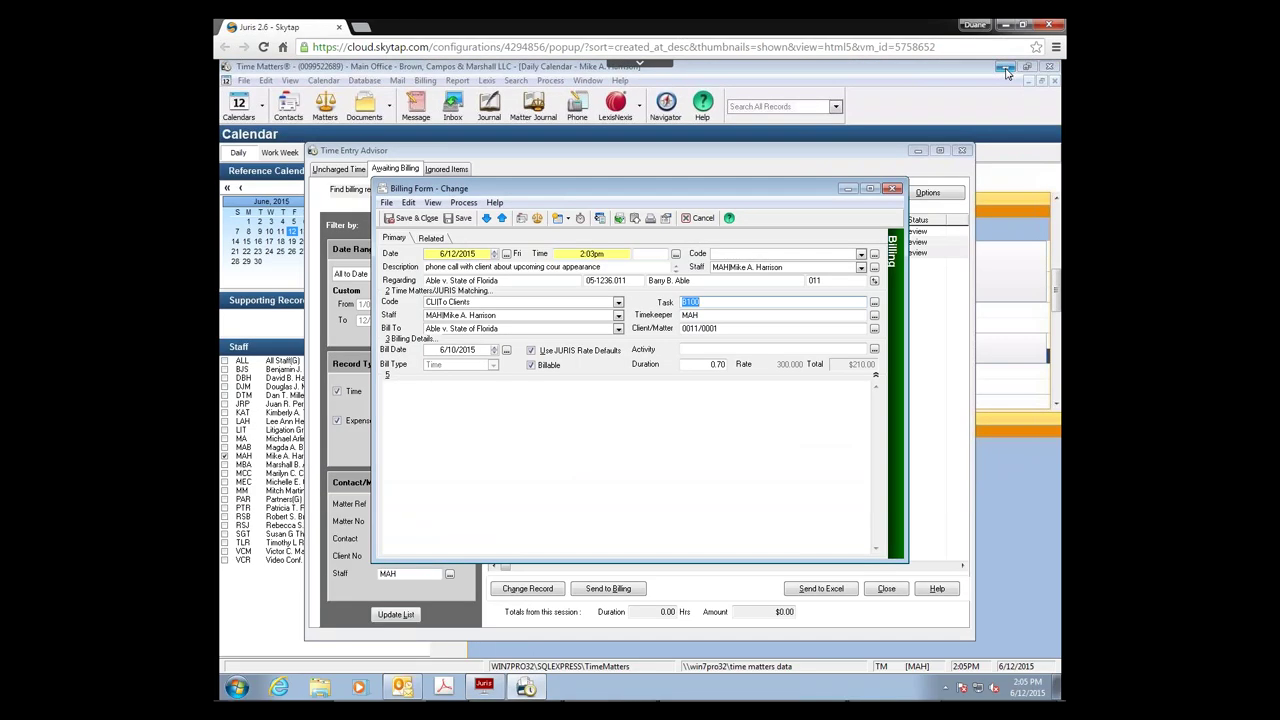
pyautogui.click(720, 403)
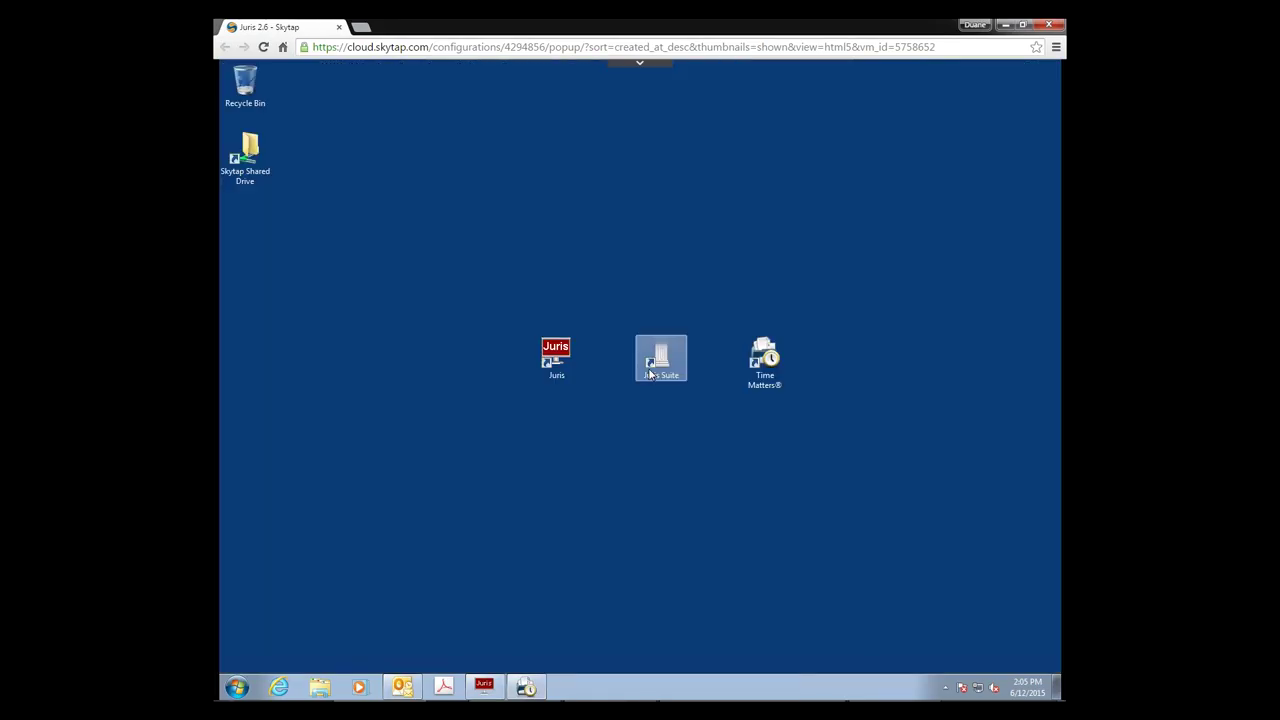
pyautogui.click(650, 370)
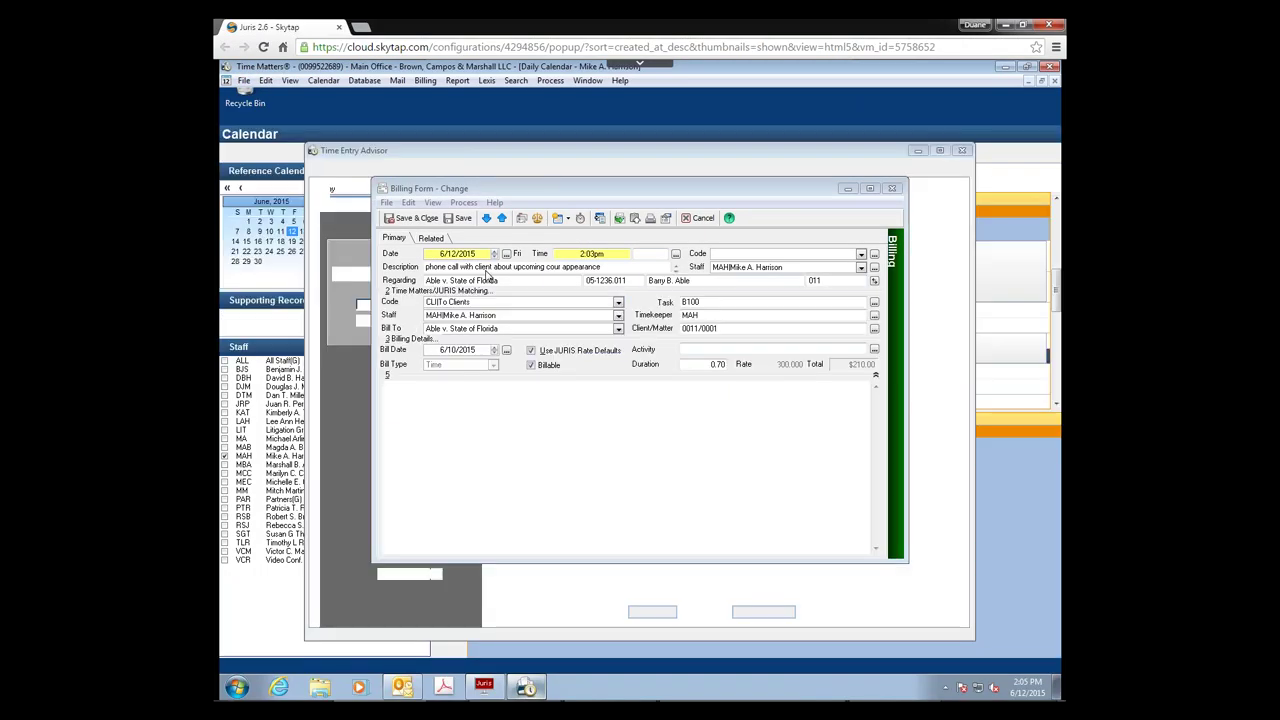
# Step: Close the phone call billing form discarding changes, then close the Time Entry Advisor
pyautogui.click(892, 188)
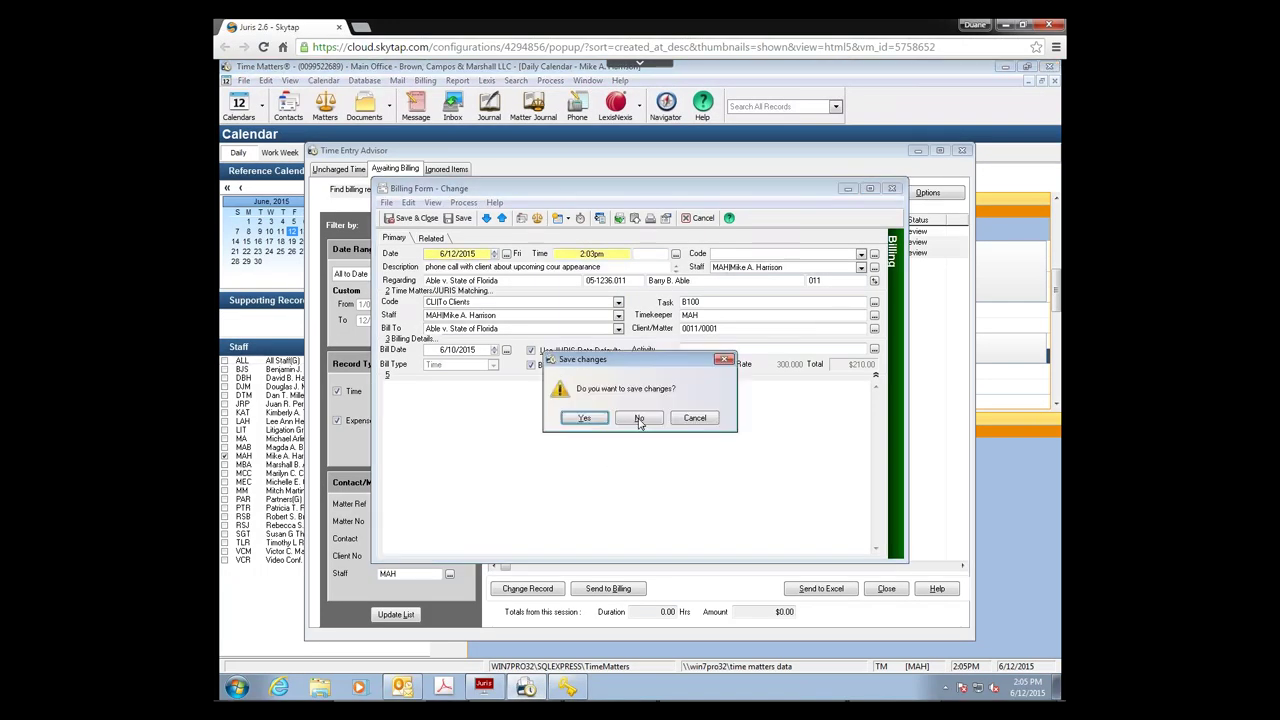
pyautogui.click(639, 419)
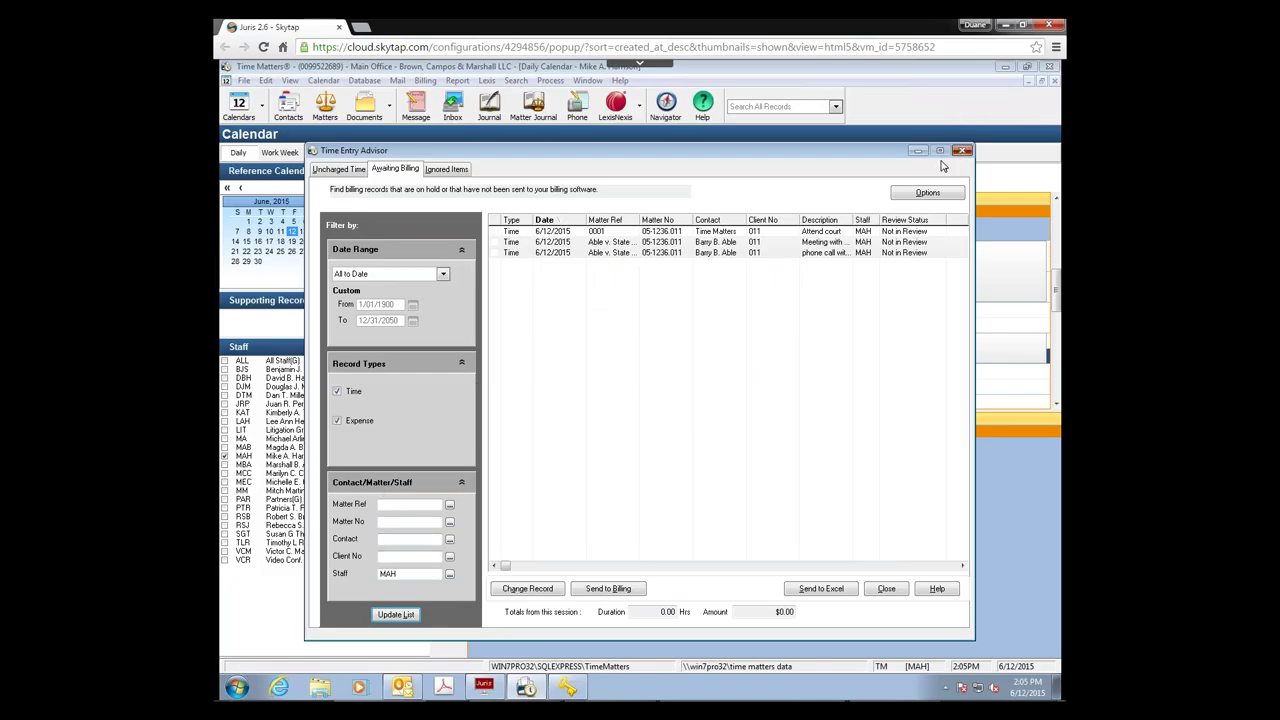
pyautogui.click(962, 150)
# Step: Open the Consult with client event, overwrite MatterRef Brown v. Brown with Able, and save
pyautogui.doubleClick(622, 352)
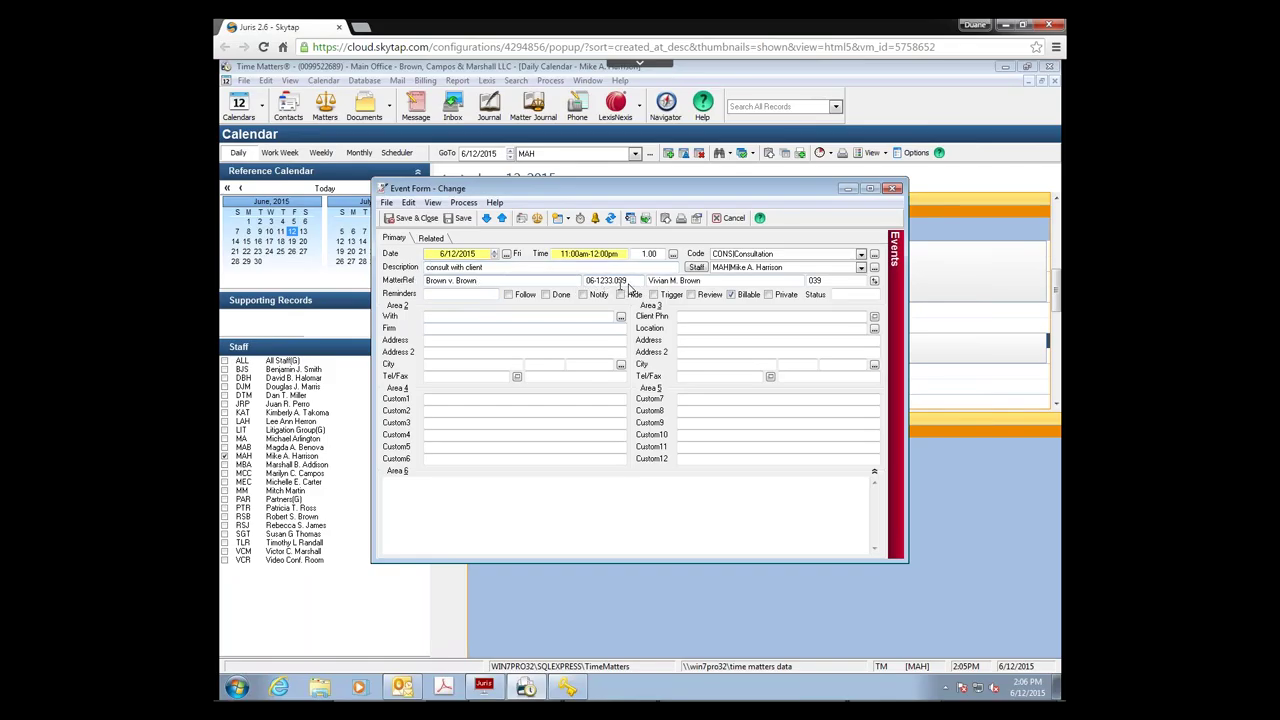
pyautogui.click(575, 284)
pyautogui.moveTo(575, 284); pyautogui.dragTo(425, 281)
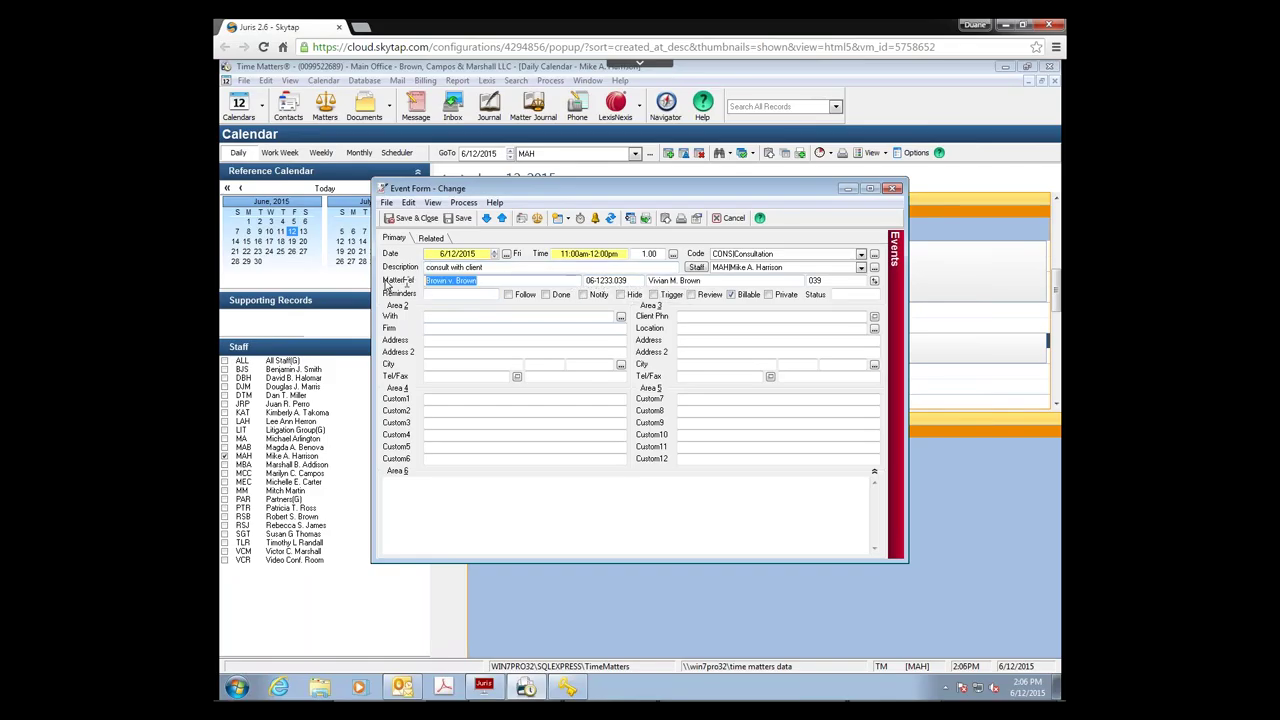
pyautogui.write('Ablwe')
pyautogui.click(417, 217)
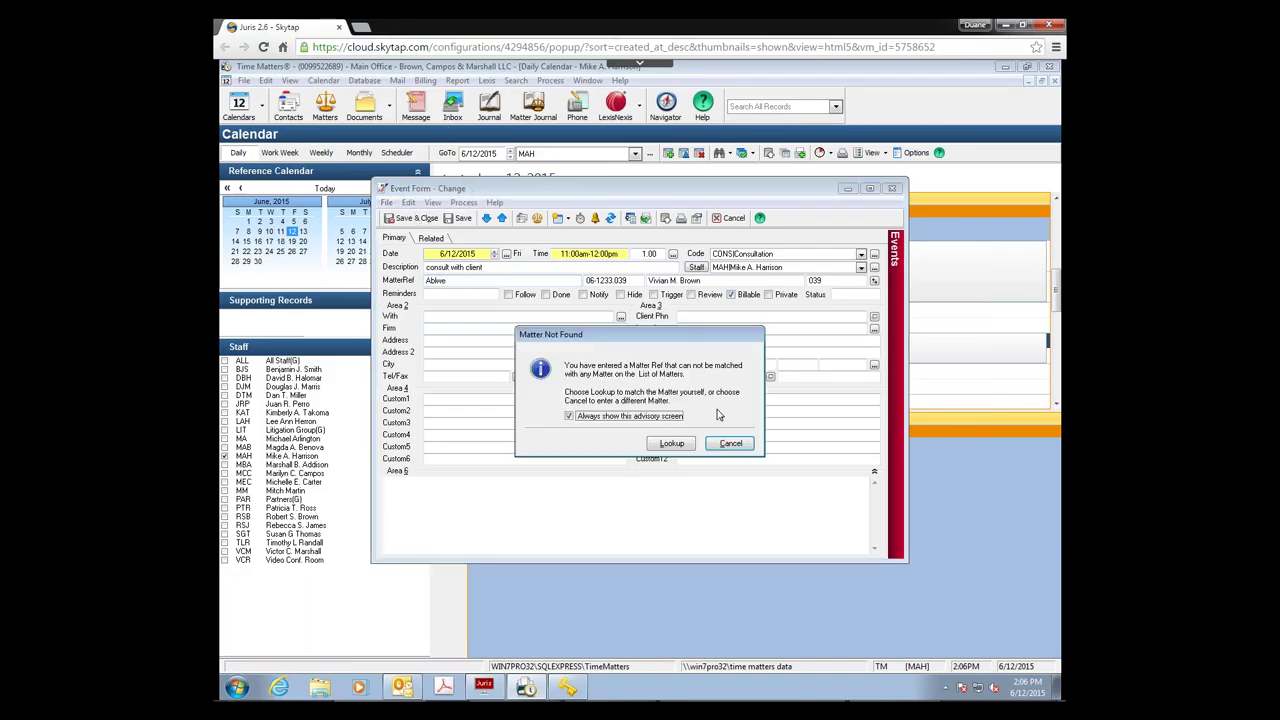
# Step: Dismiss the matter-not-found warning, re-enter Able, and choose to look up the matter
pyautogui.press('Escape')
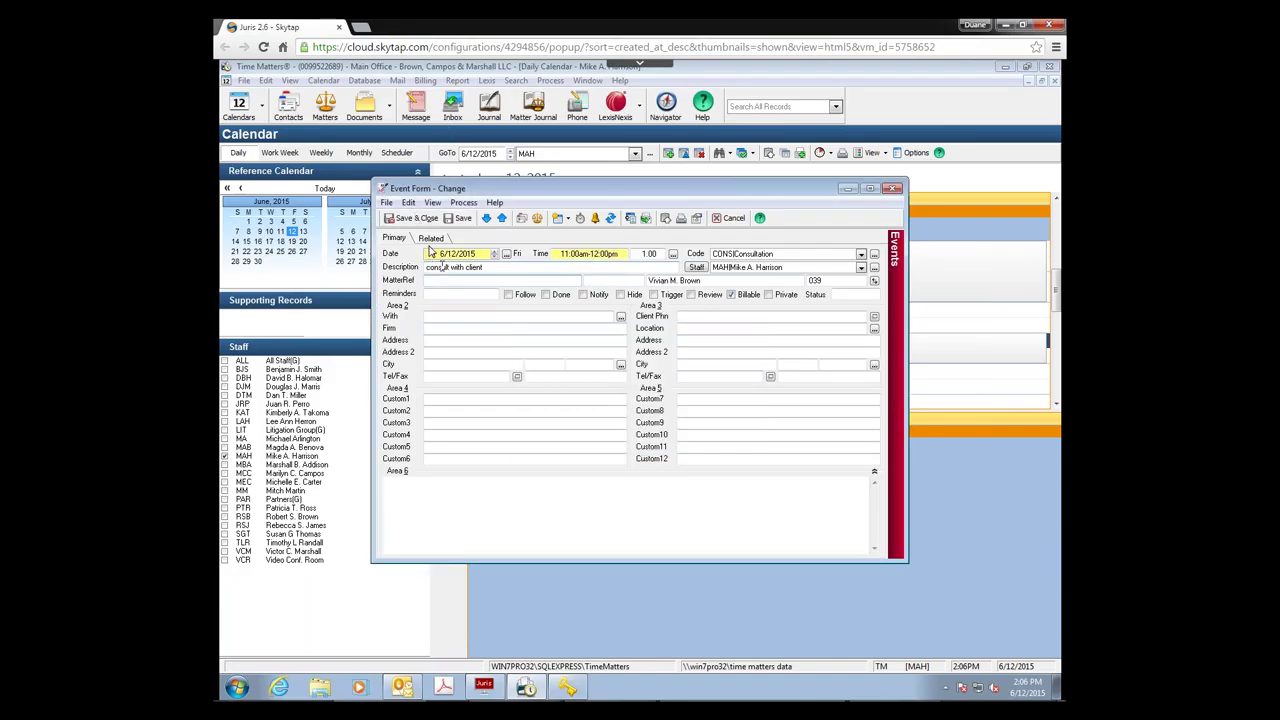
pyautogui.write('Able')
pyautogui.press('Tab')
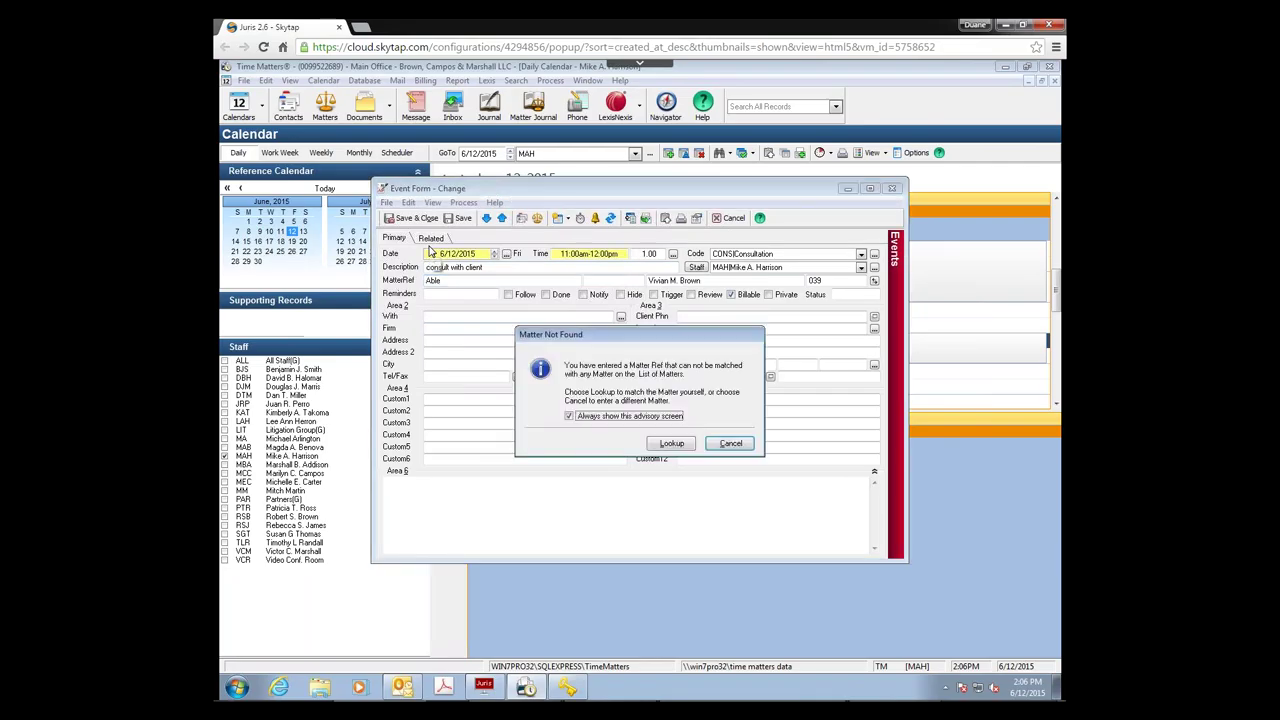
pyautogui.click(668, 449)
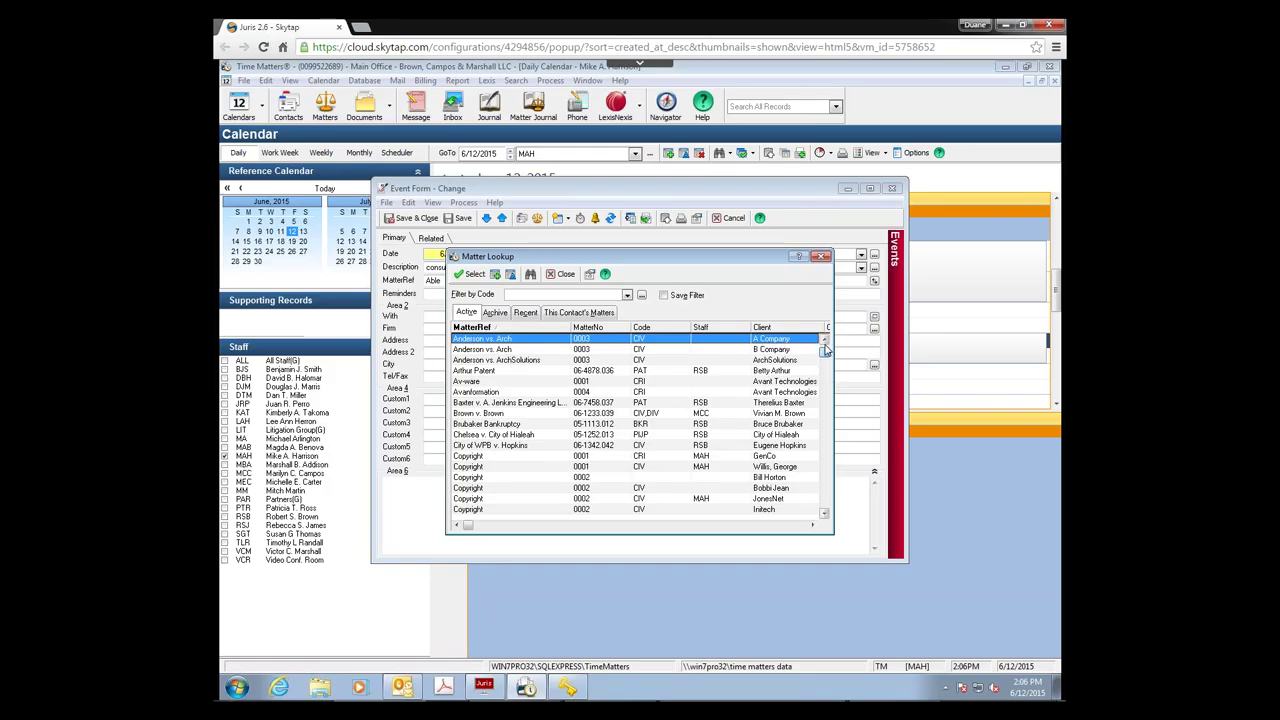
# Step: Link the event to matter 0001, clear the client name, and set Time Matters (0011) as contact
pyautogui.click(823, 340)
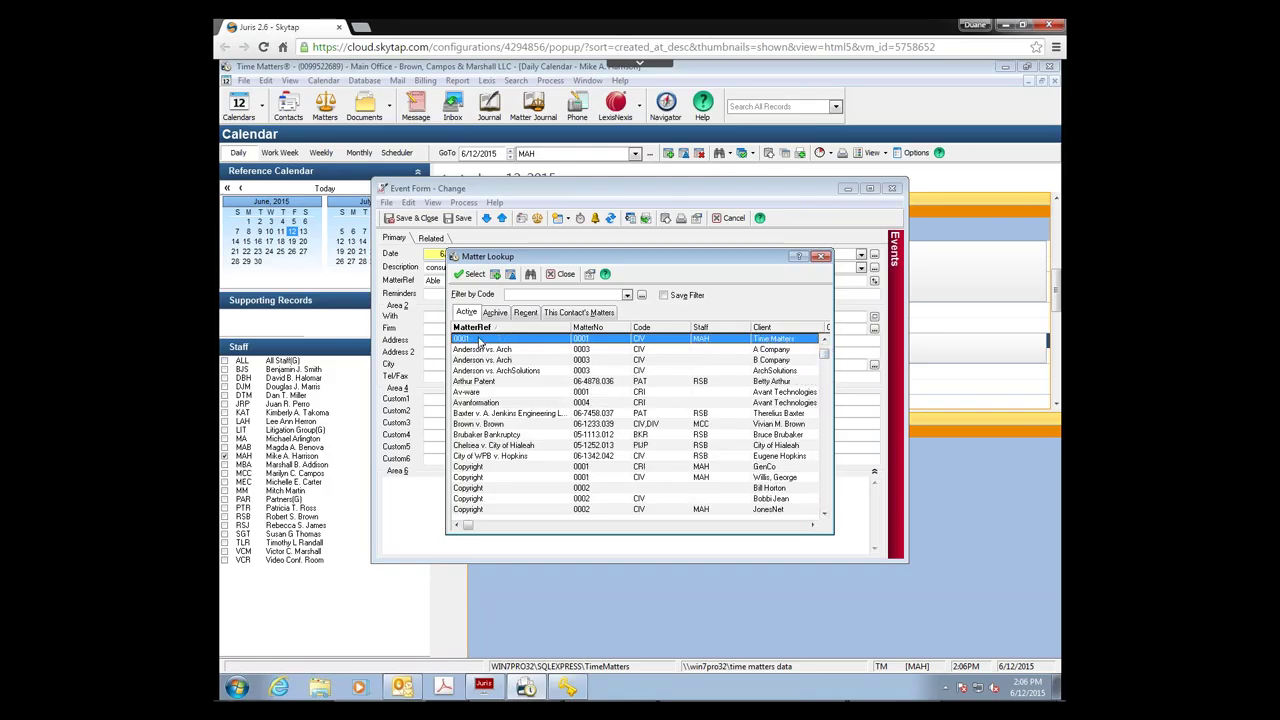
pyautogui.doubleClick(484, 344)
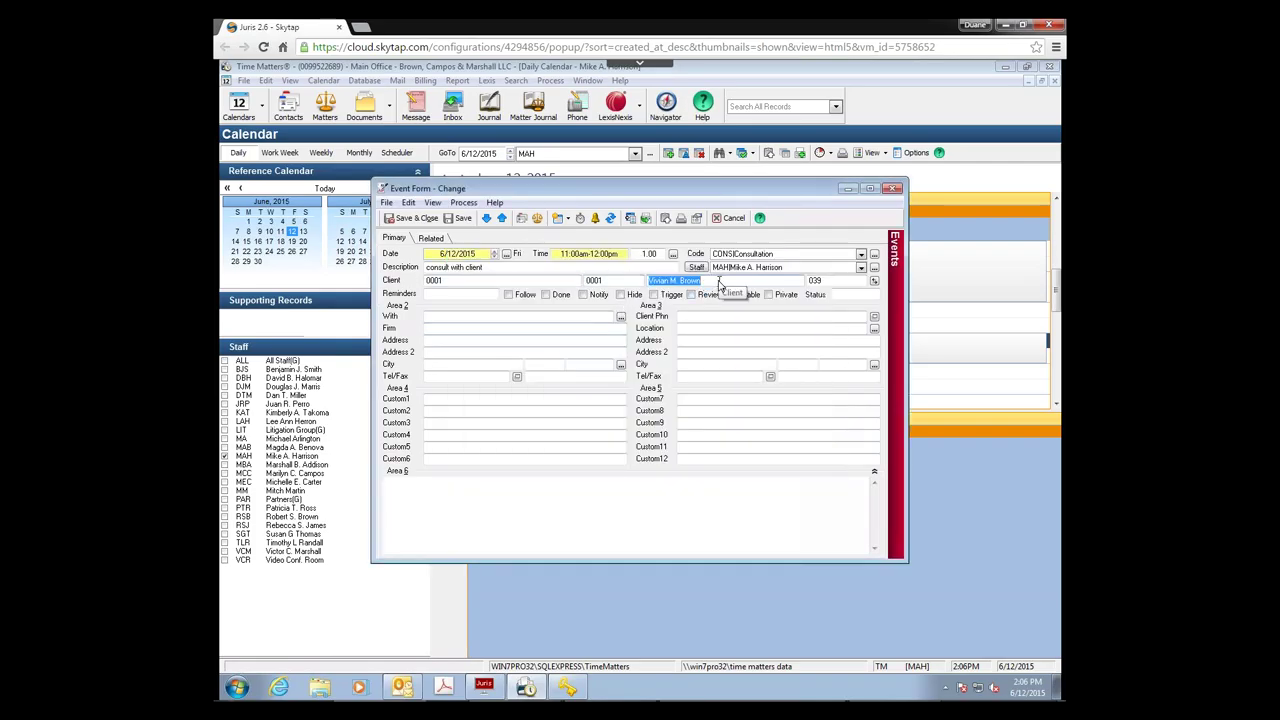
pyautogui.press('Delete')
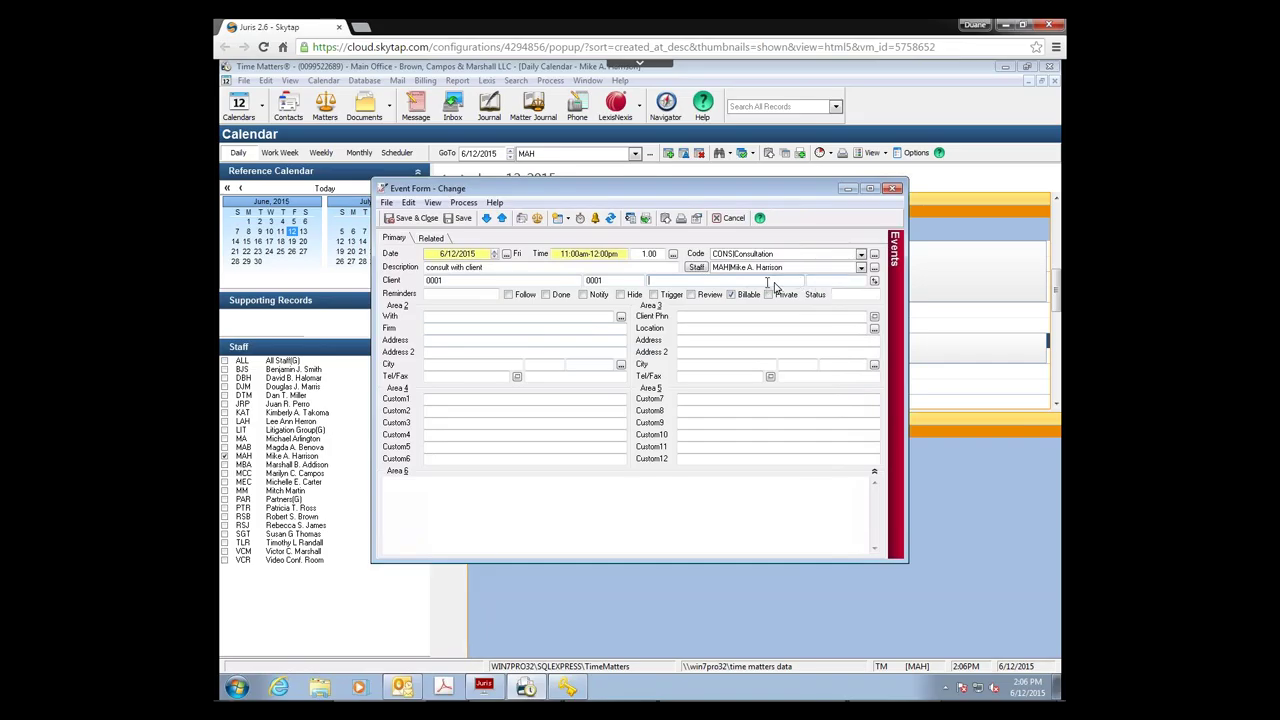
pyautogui.click(875, 282)
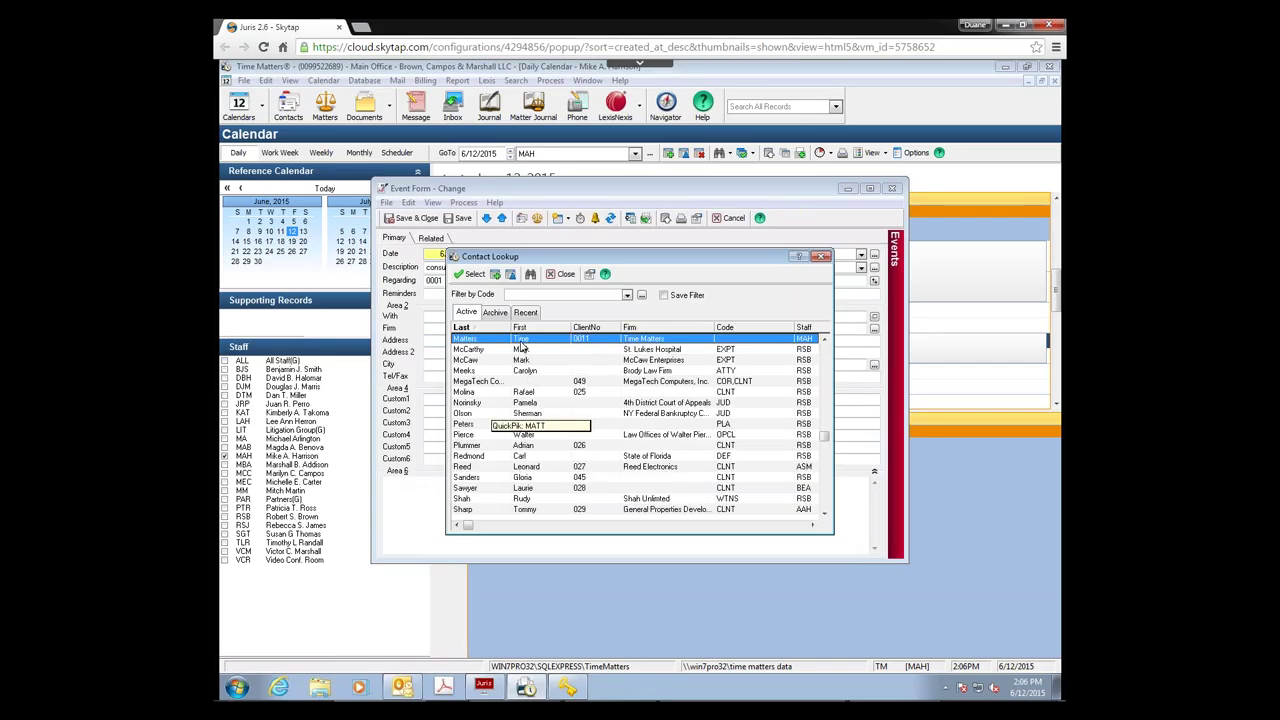
pyautogui.press('Return')
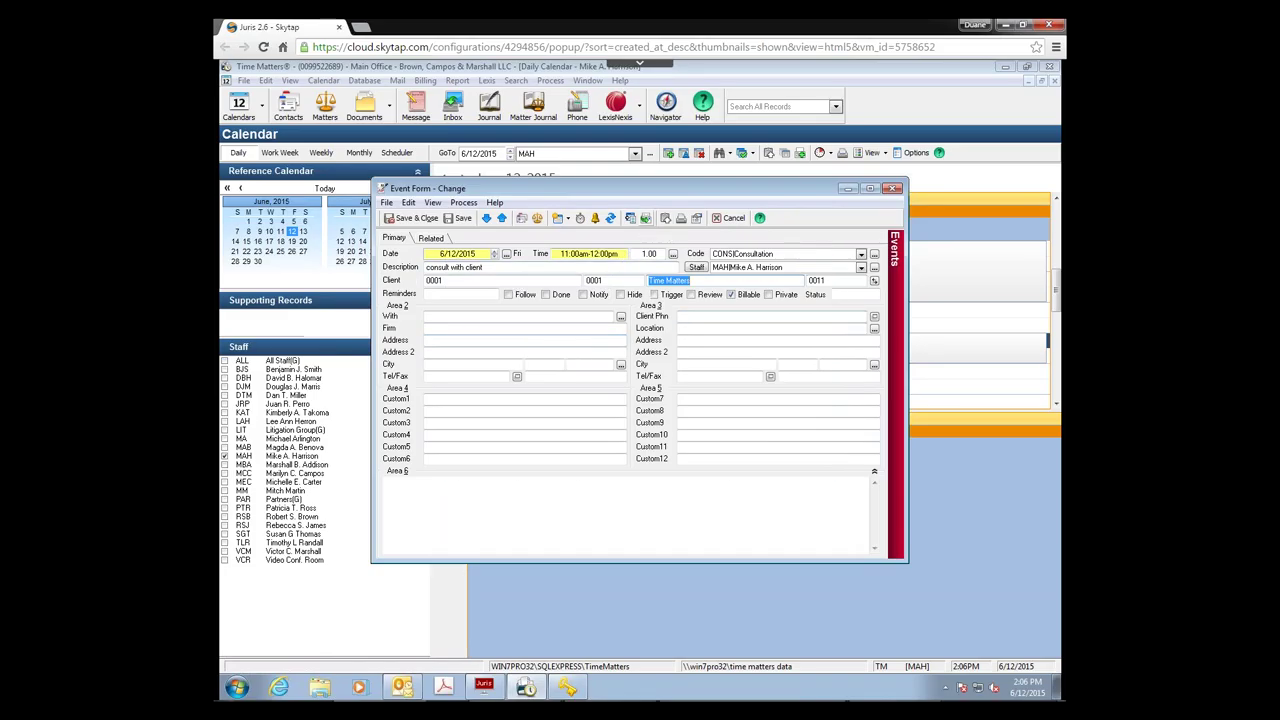
# Step: Create a billing record from the consult-with-client event with task B100 ($300.00) and send it to Juris Suite
pyautogui.click(645, 218)
pyautogui.click(800, 302)
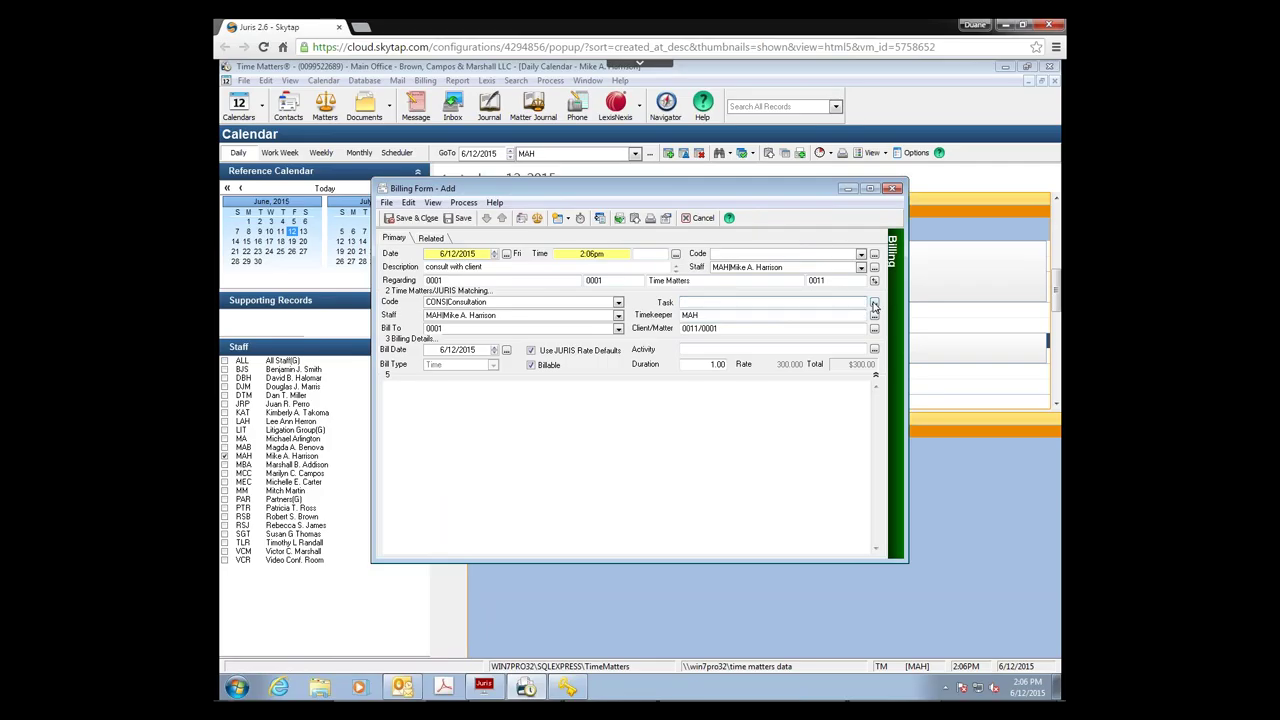
pyautogui.click(874, 305)
pyautogui.doubleClick(606, 322)
pyautogui.click(619, 218)
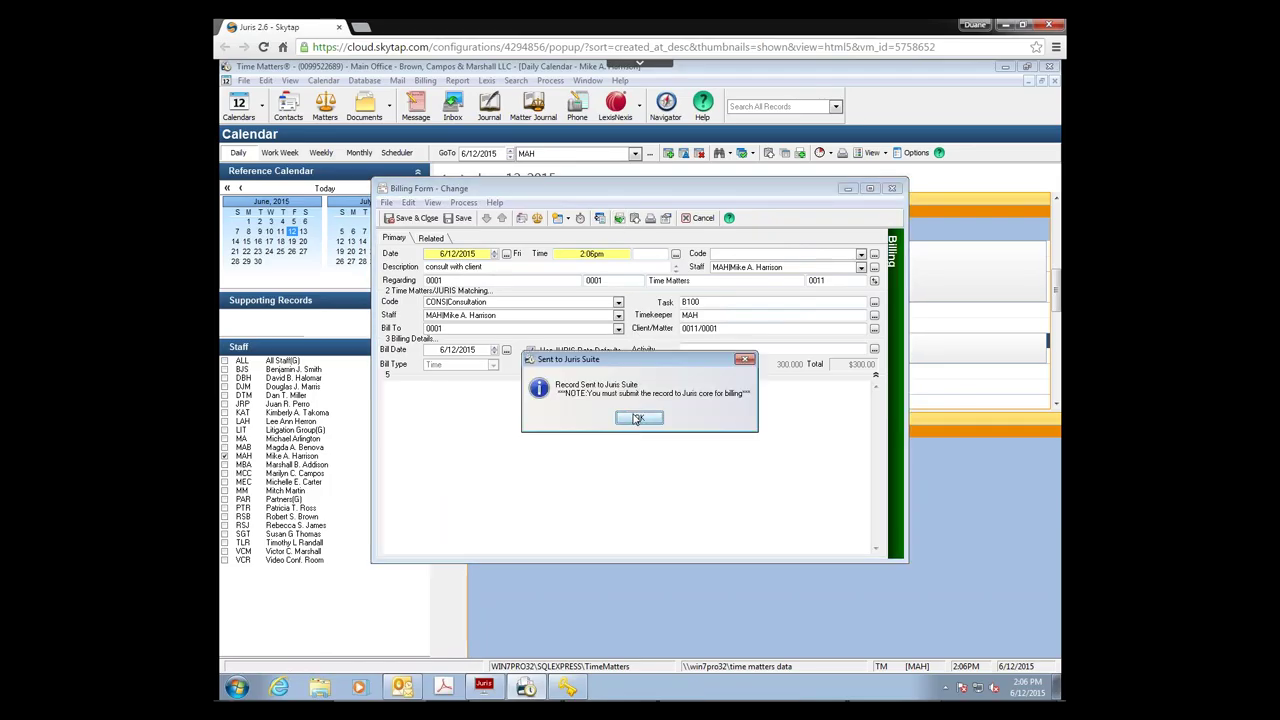
pyautogui.press('Return')
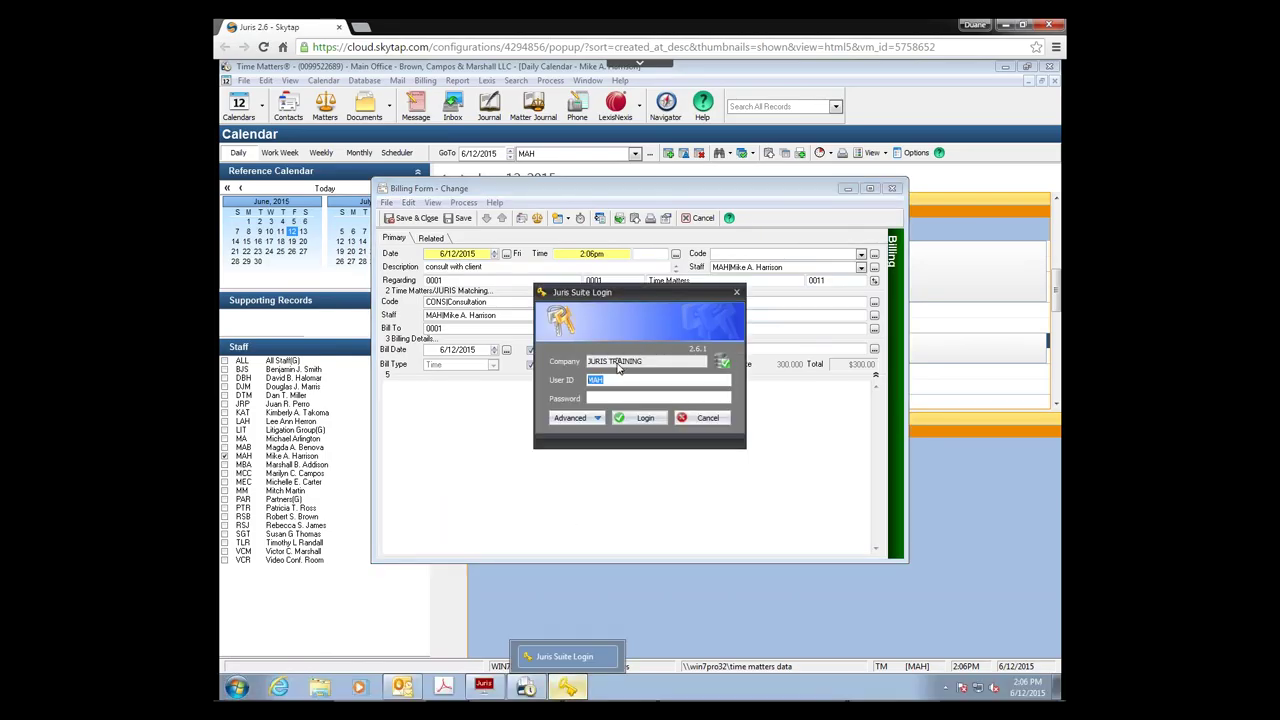
# Step: Log in to Juris Suite's JURIS TRAINING company with the user ID and password
pyautogui.write('SMGR')
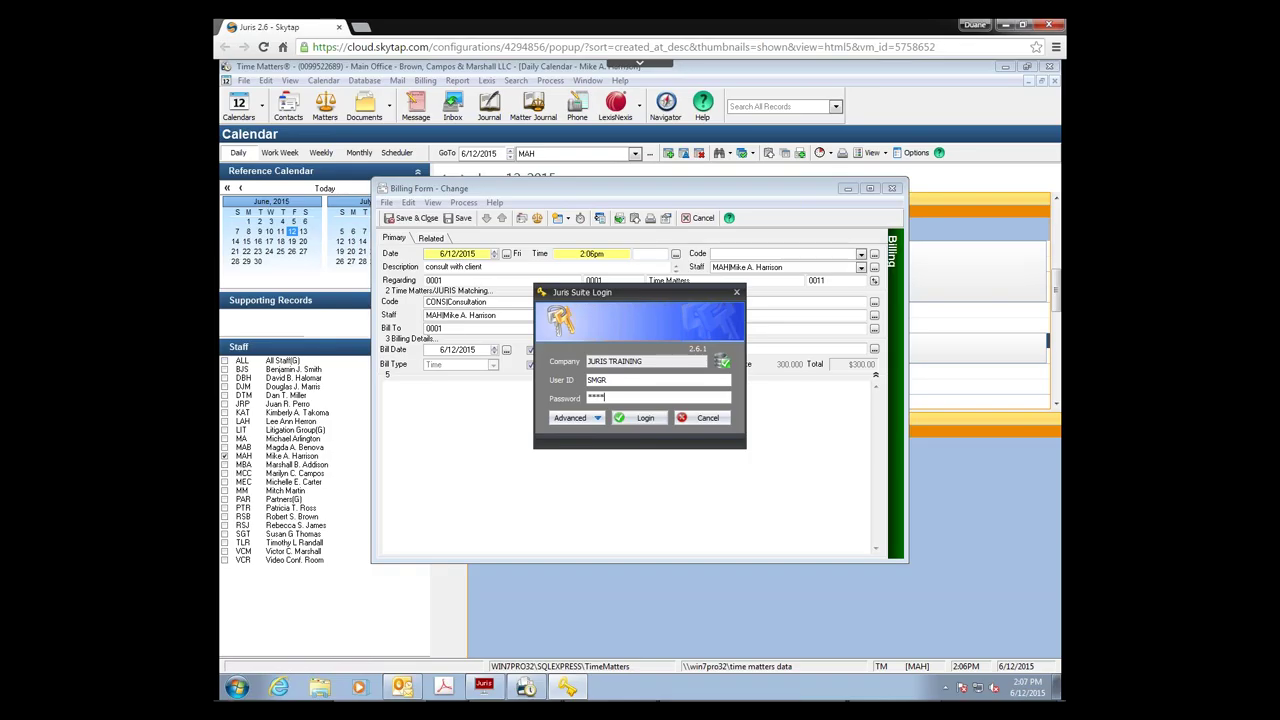
pyautogui.press('Return')
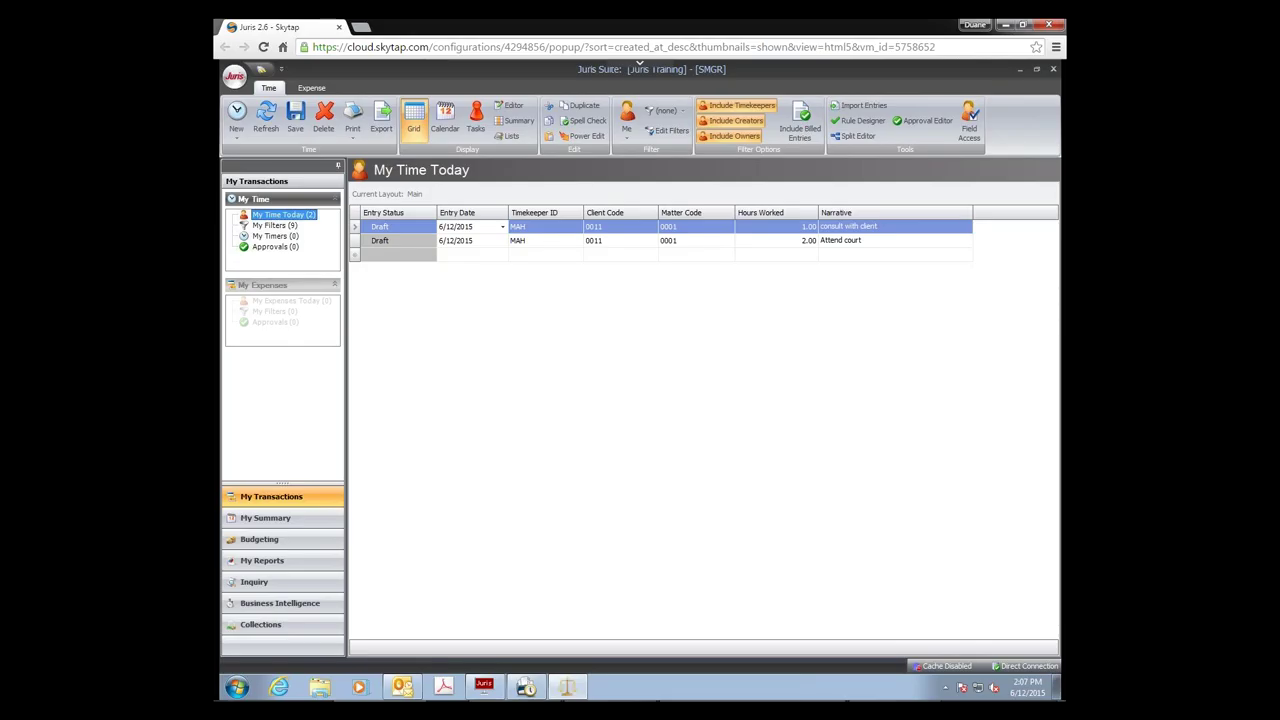
# Step: Compare the two draft entries in My Time Today, consult with client and Attend court
pyautogui.click(421, 241)
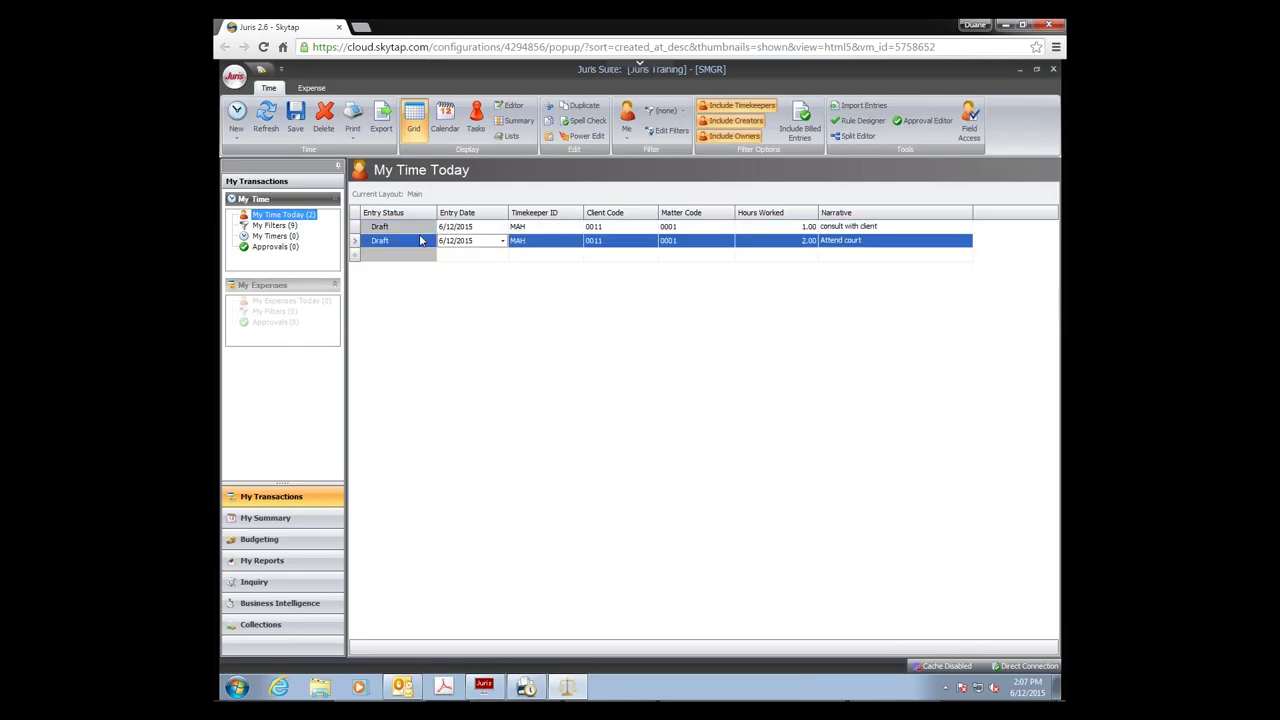
pyautogui.click(409, 225)
pyautogui.click(414, 240)
pyautogui.click(406, 227)
pyautogui.rightClick(409, 219)
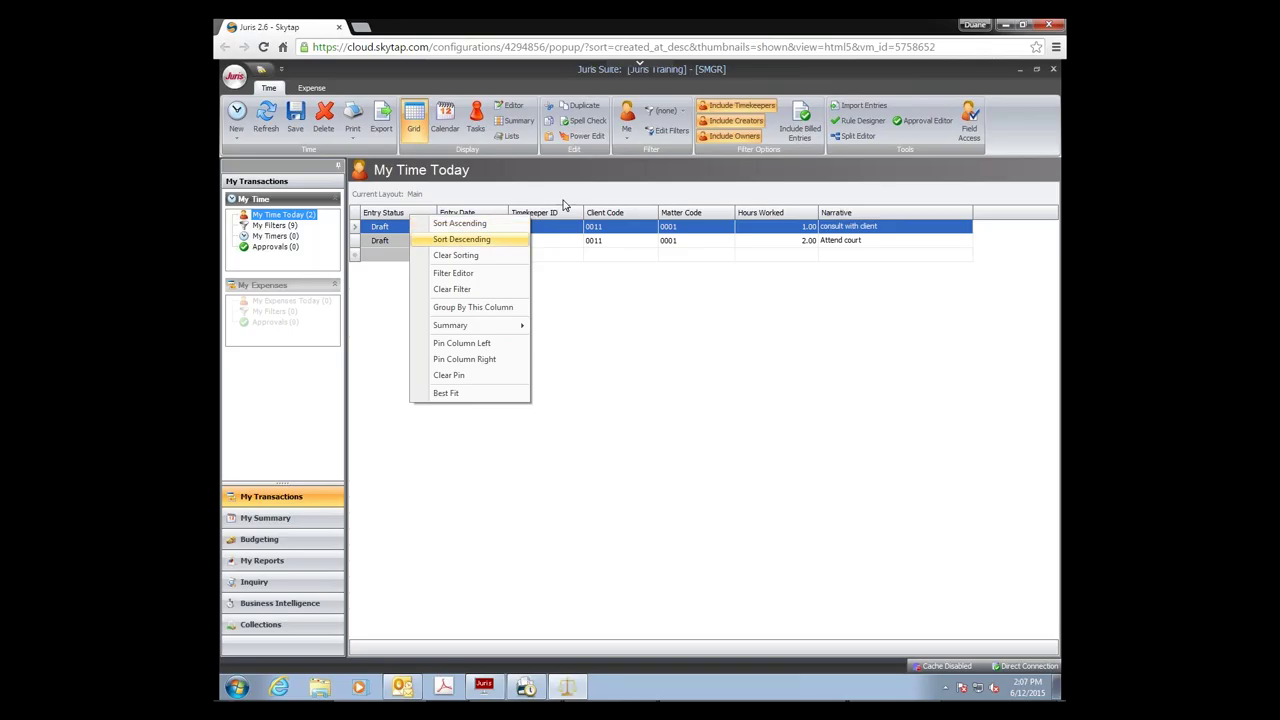
# Step: Add the Tasks column to the My Time Today grid from the Column Chooser
pyautogui.rightClick(527, 202)
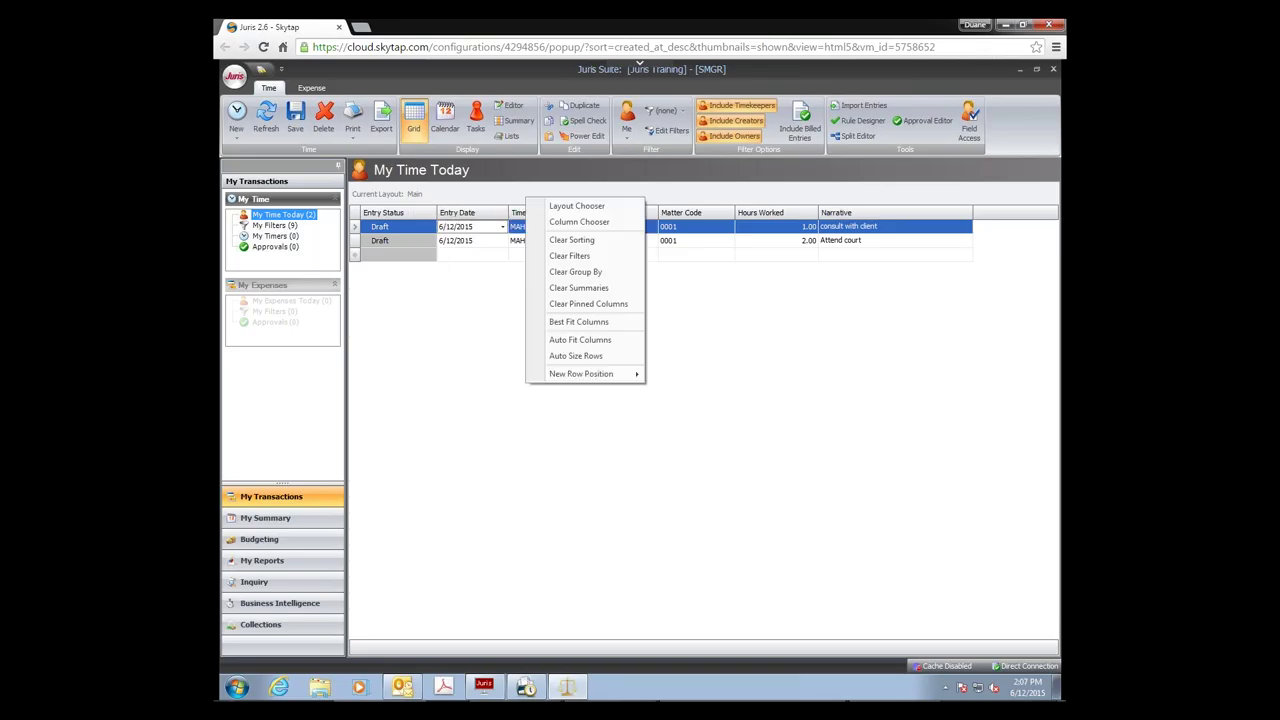
pyautogui.click(577, 224)
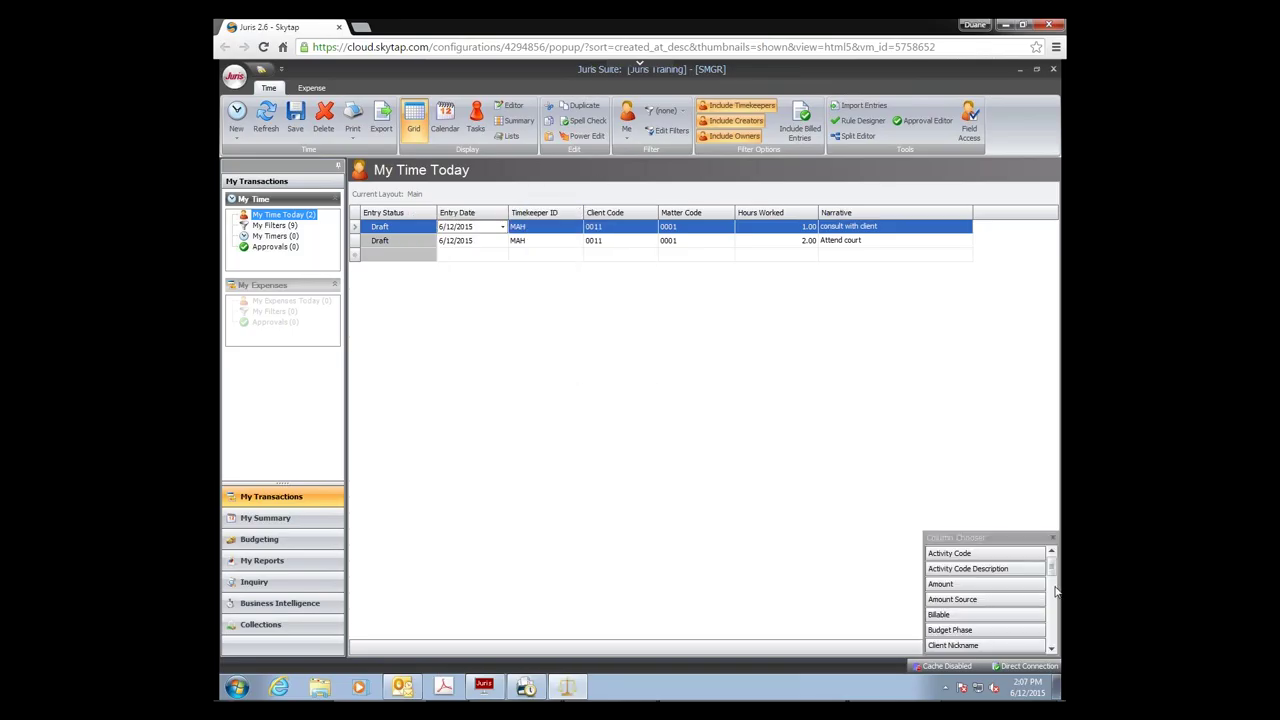
pyautogui.click(1052, 645)
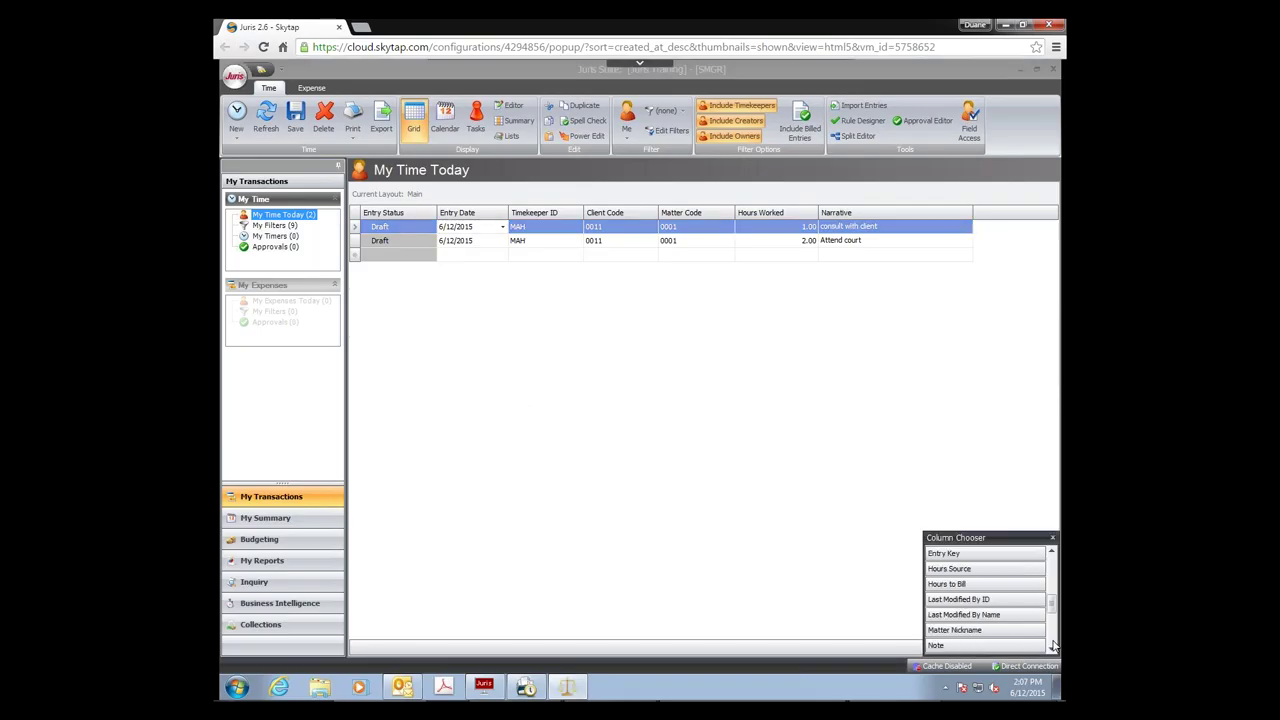
pyautogui.click(1052, 645)
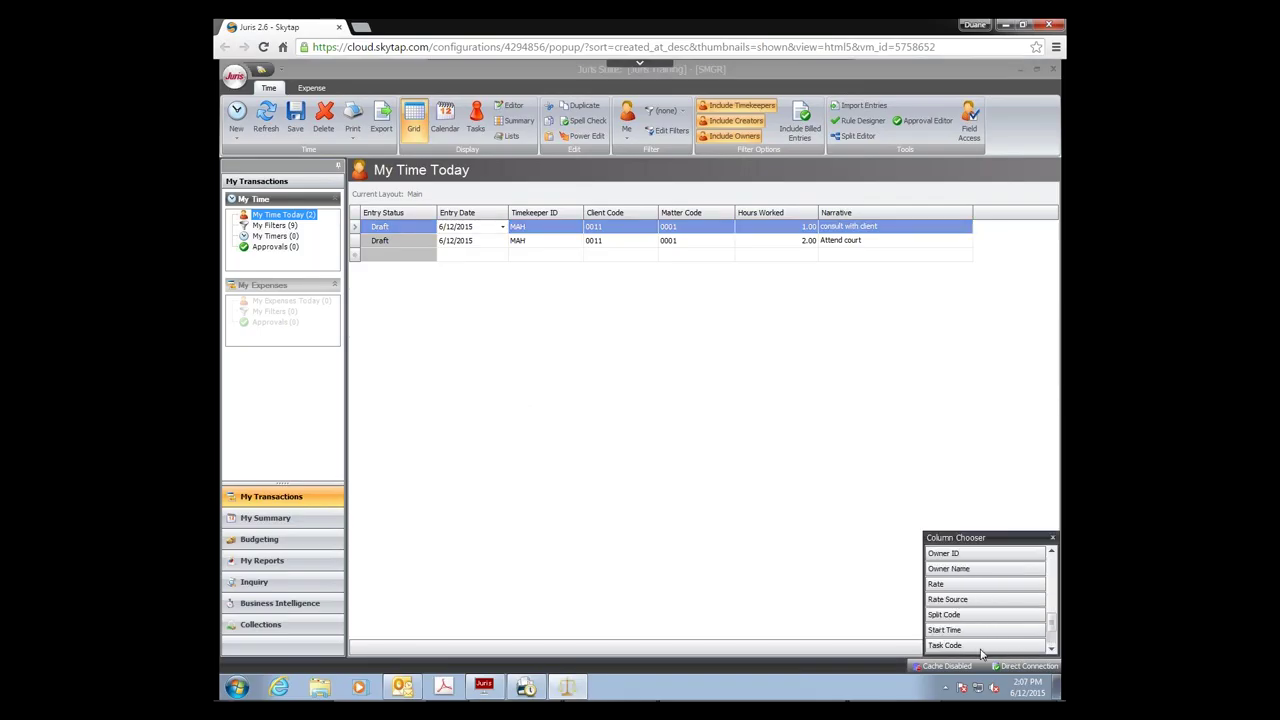
pyautogui.click(1053, 650)
pyautogui.click(1053, 650)
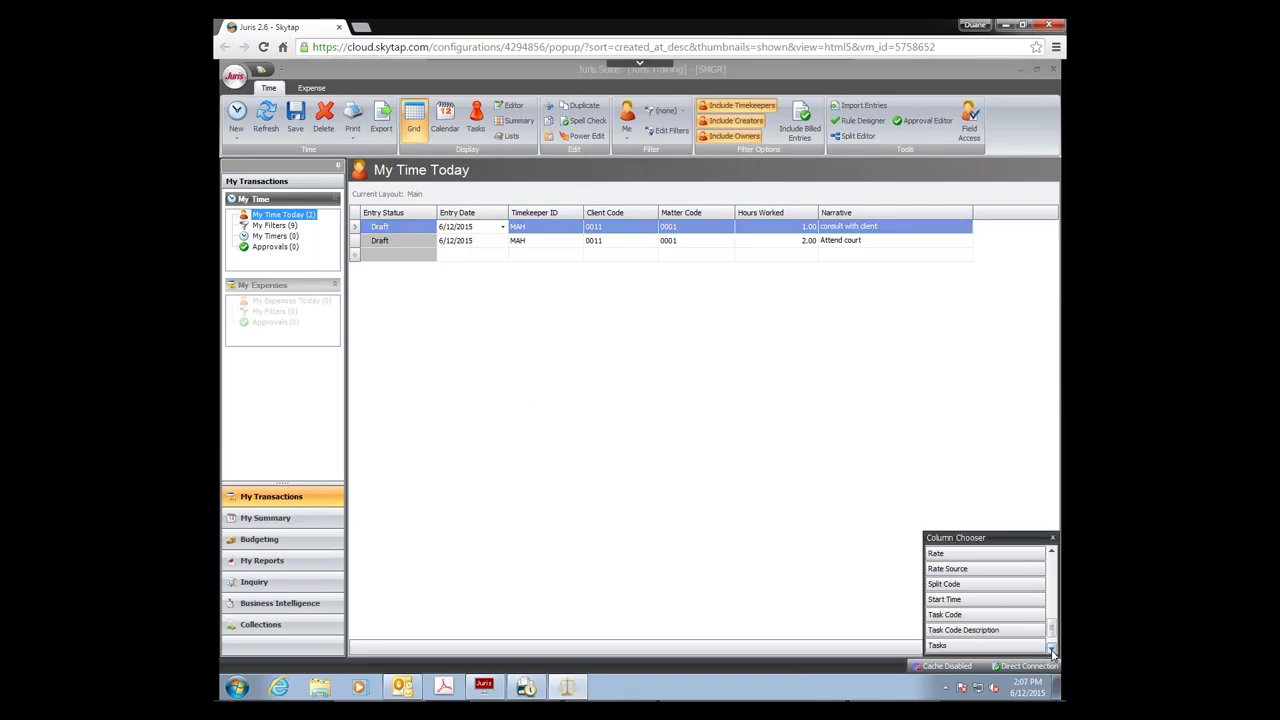
pyautogui.moveTo(960, 645); pyautogui.dragTo(372, 213)
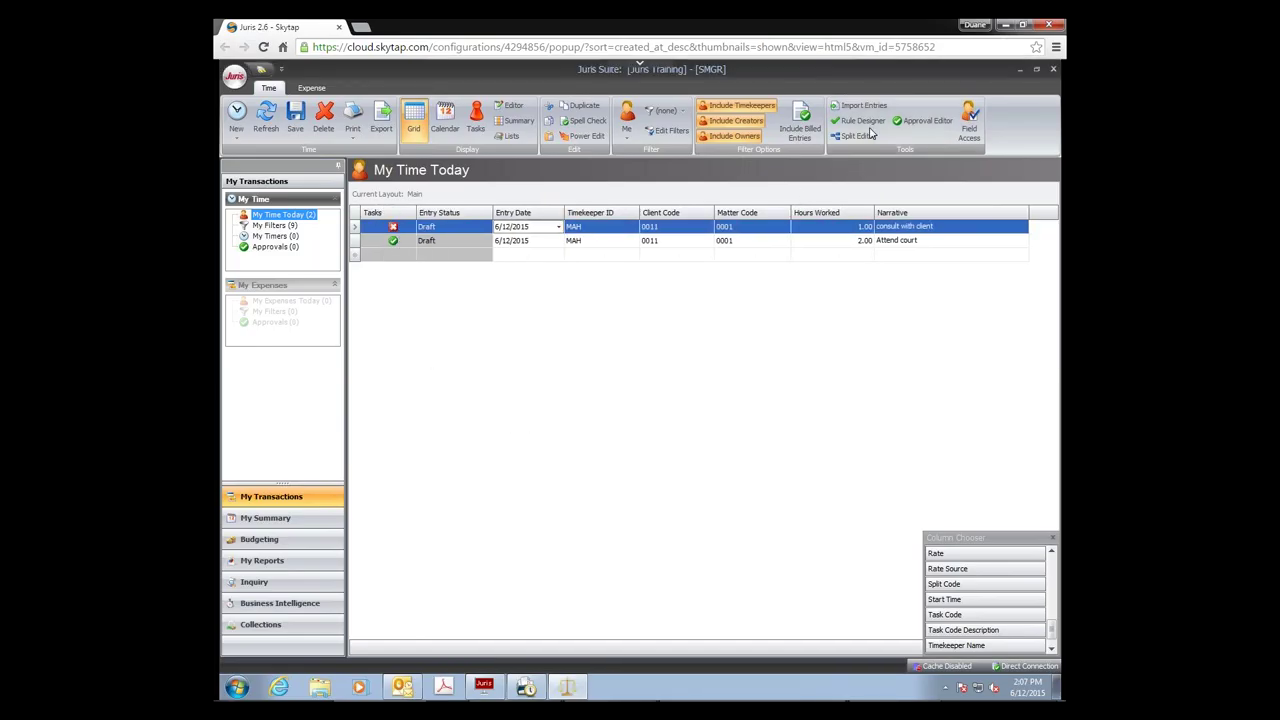
pyautogui.click(1052, 538)
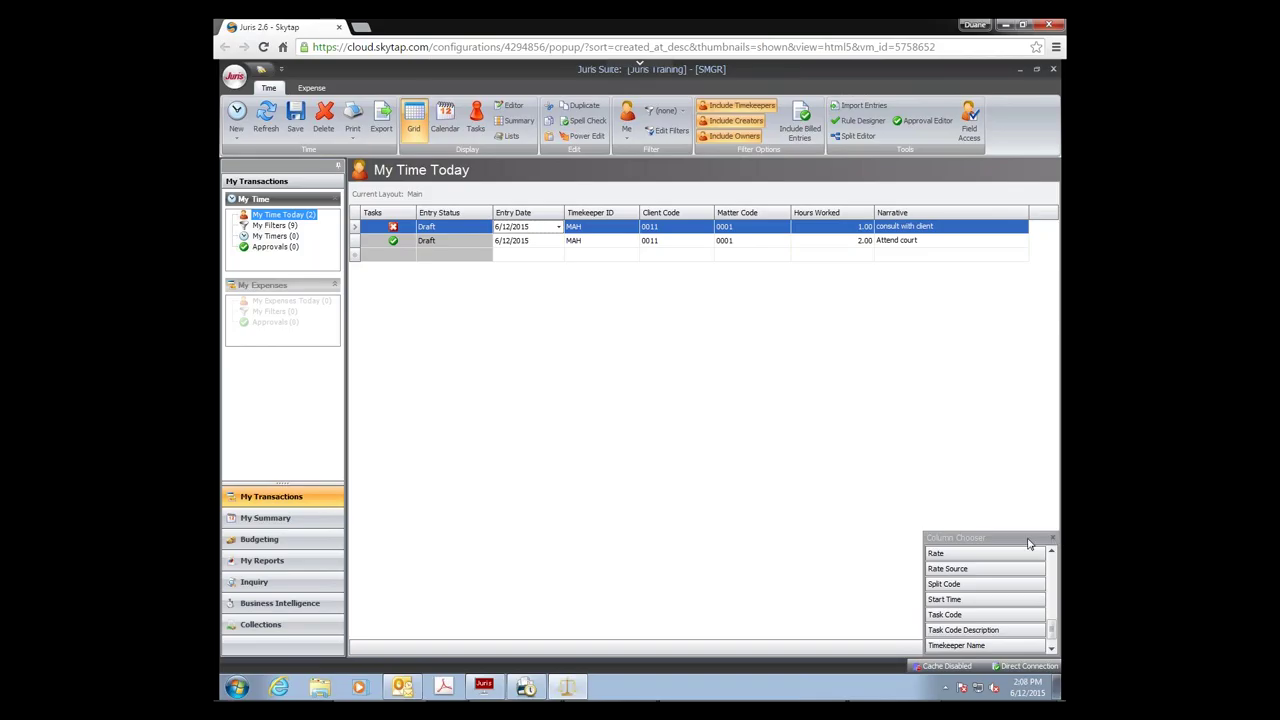